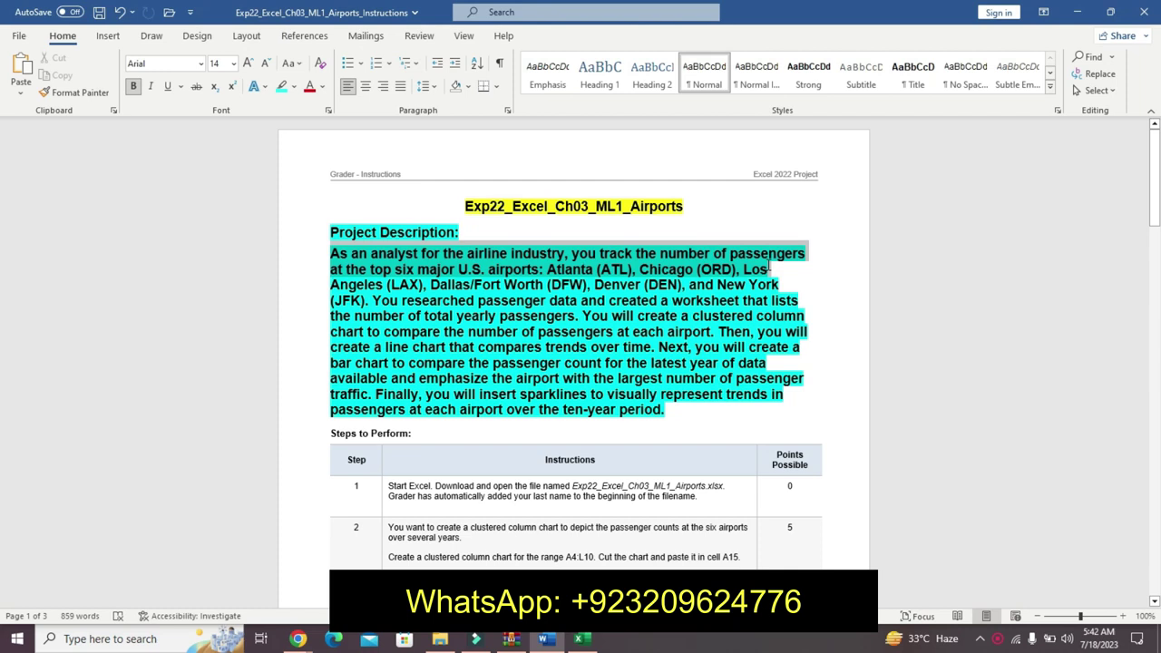
# Step: Read the project description, look over the Passenger worksheet in Excel, and return to the instructions in Word
pyautogui.moveTo(770, 275); pyautogui.dragTo(810, 407)
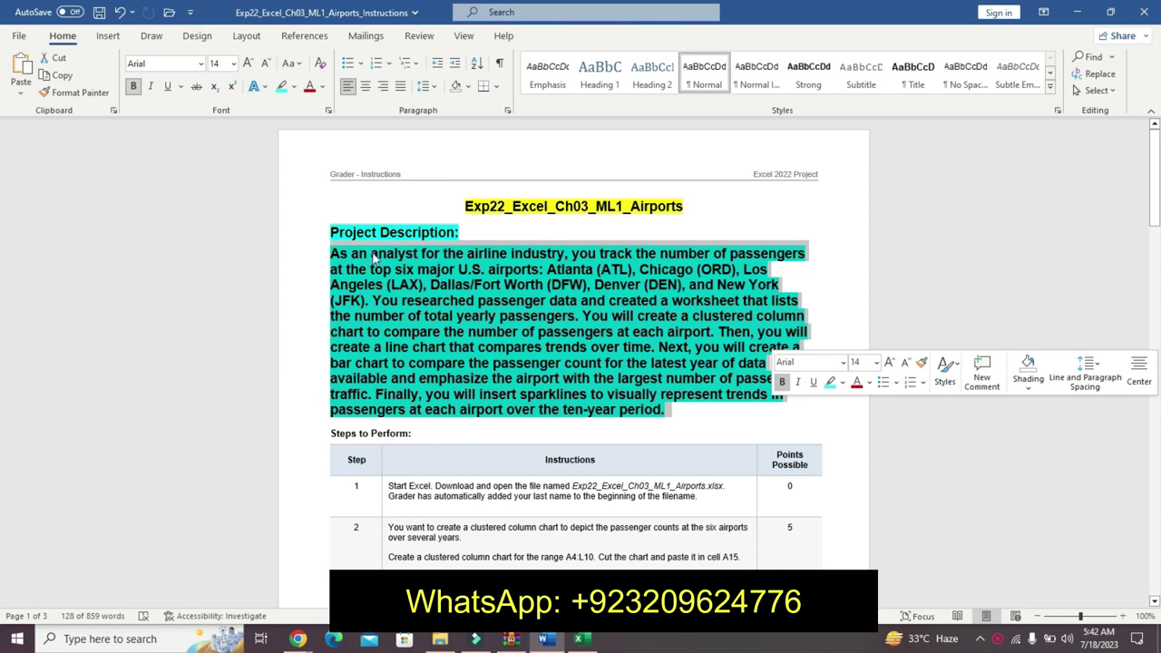
pyautogui.click(582, 639)
pyautogui.click(497, 467)
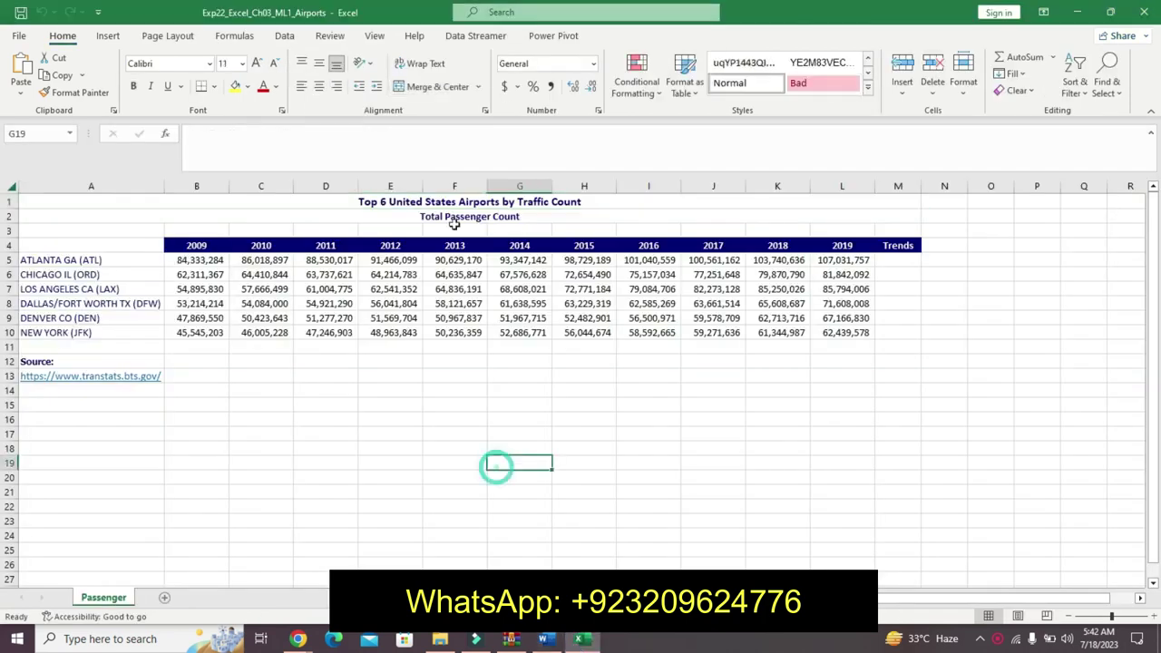
pyautogui.click(364, 320)
pyautogui.click(339, 550)
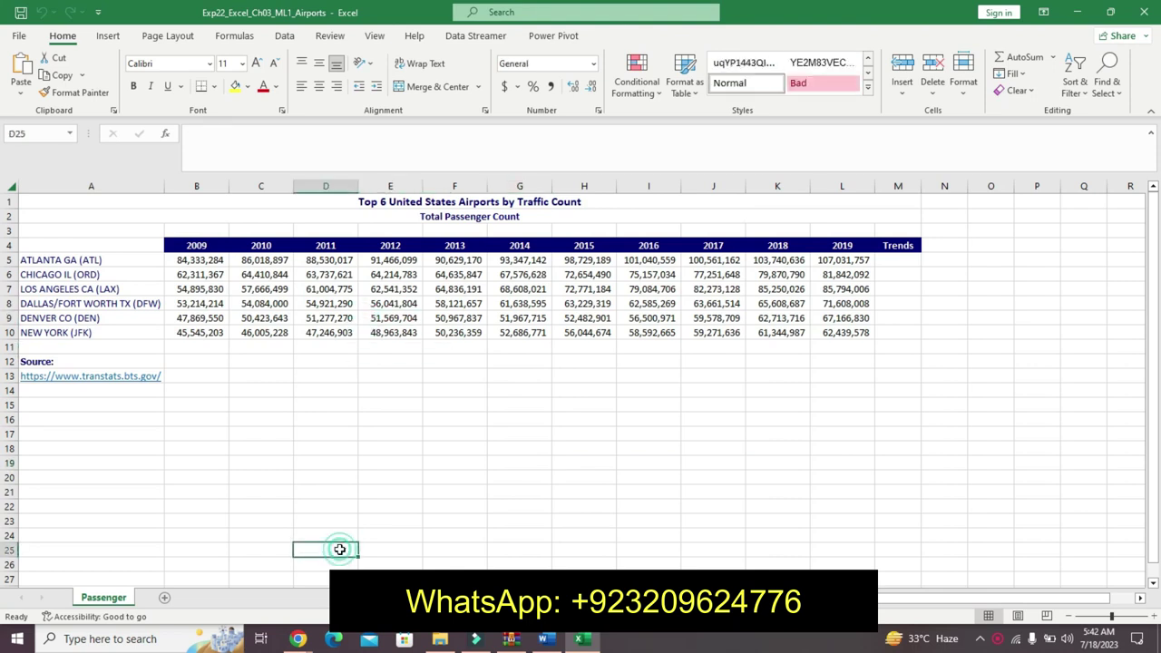
pyautogui.click(539, 640)
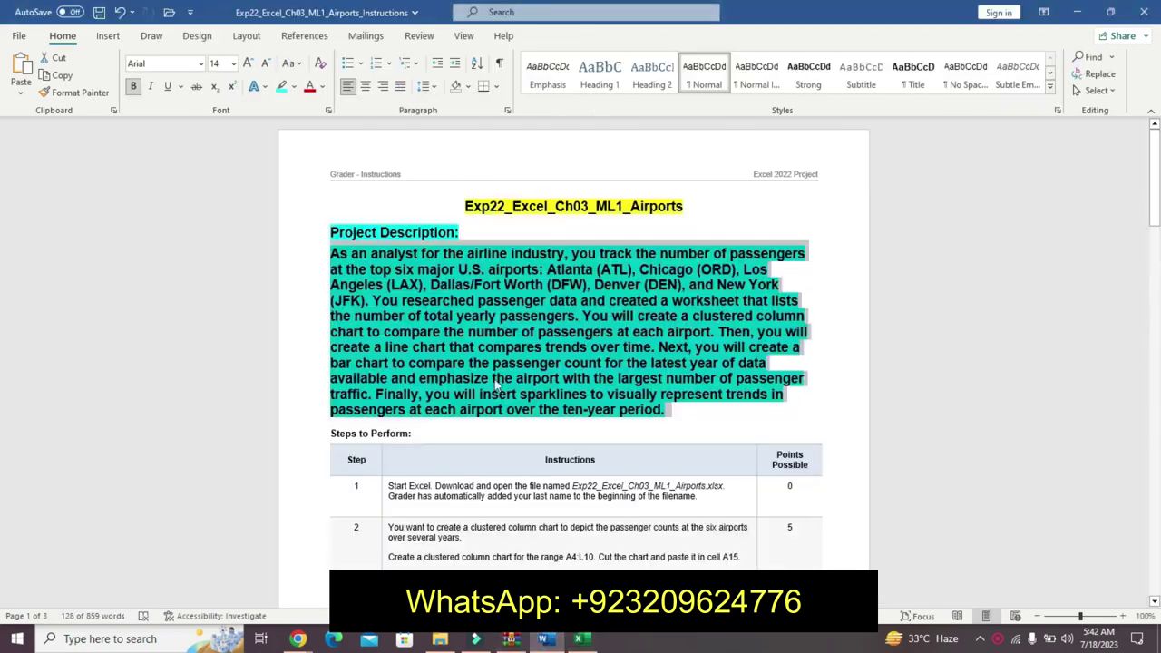
# Step: Undo the highlighting and enlarged bold formatting applied to the document title and the project description
pyautogui.hotkey('ctrl', 'z')
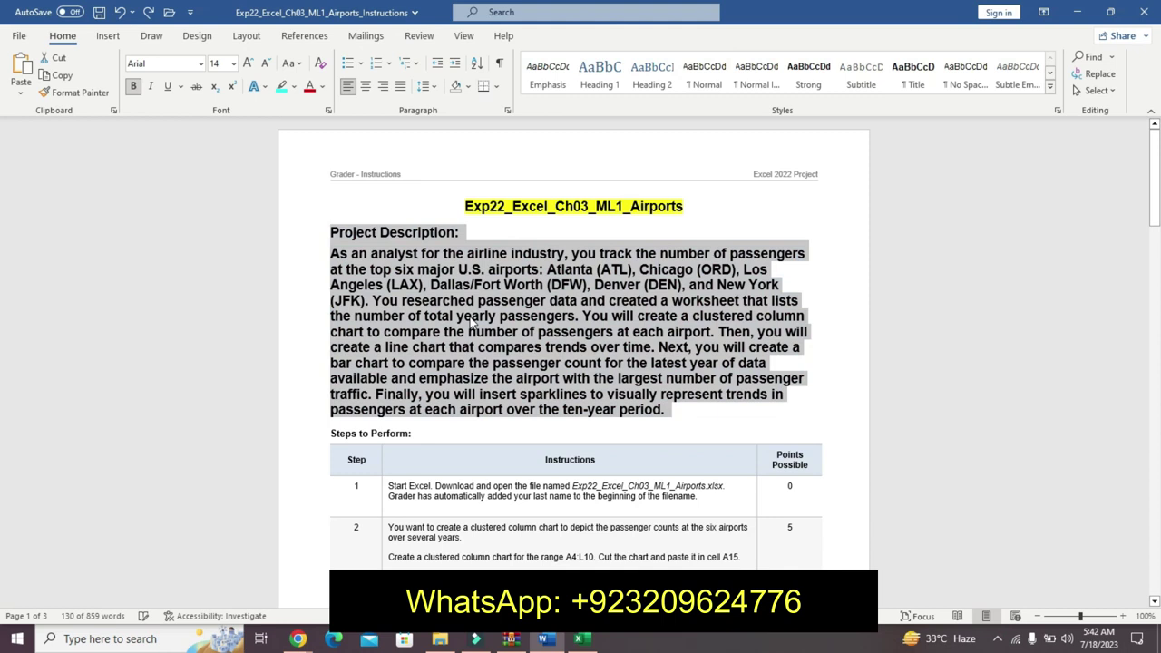
pyautogui.hotkey('ctrl', 'z')
pyautogui.hotkey('ctrl', 'z')
pyautogui.hotkey('ctrl', 'z')
pyautogui.hotkey('ctrl', 'z')
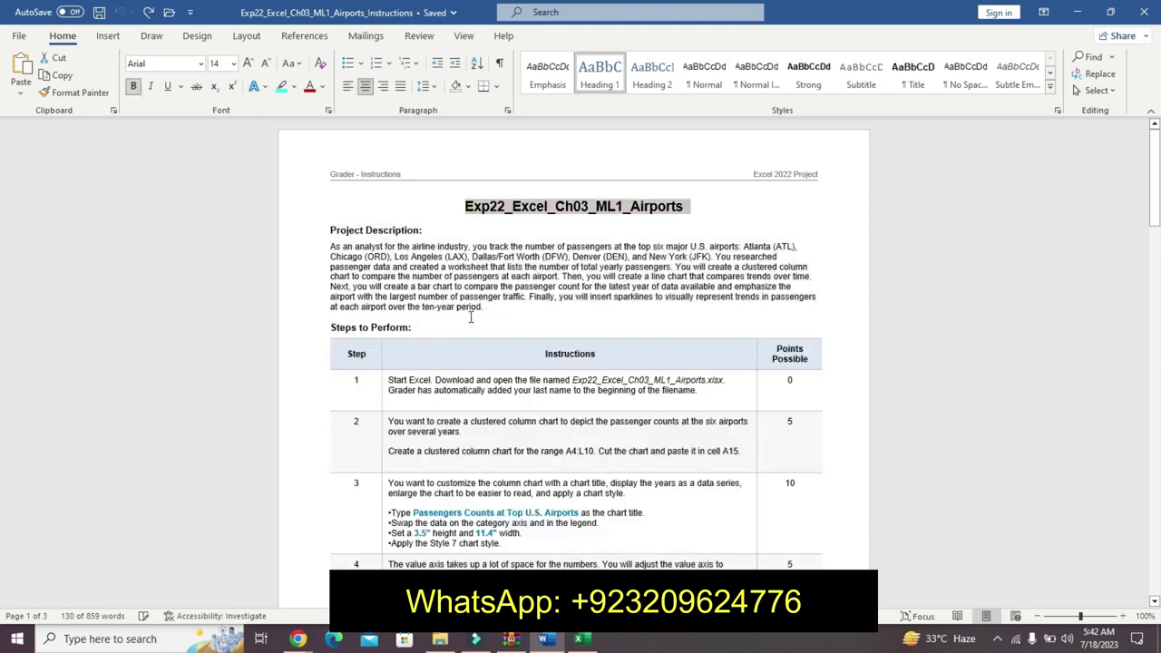
# Step: Highlight the step 1 instruction text in turquoise
pyautogui.moveTo(1154, 201); pyautogui.dragTo(1154, 220)
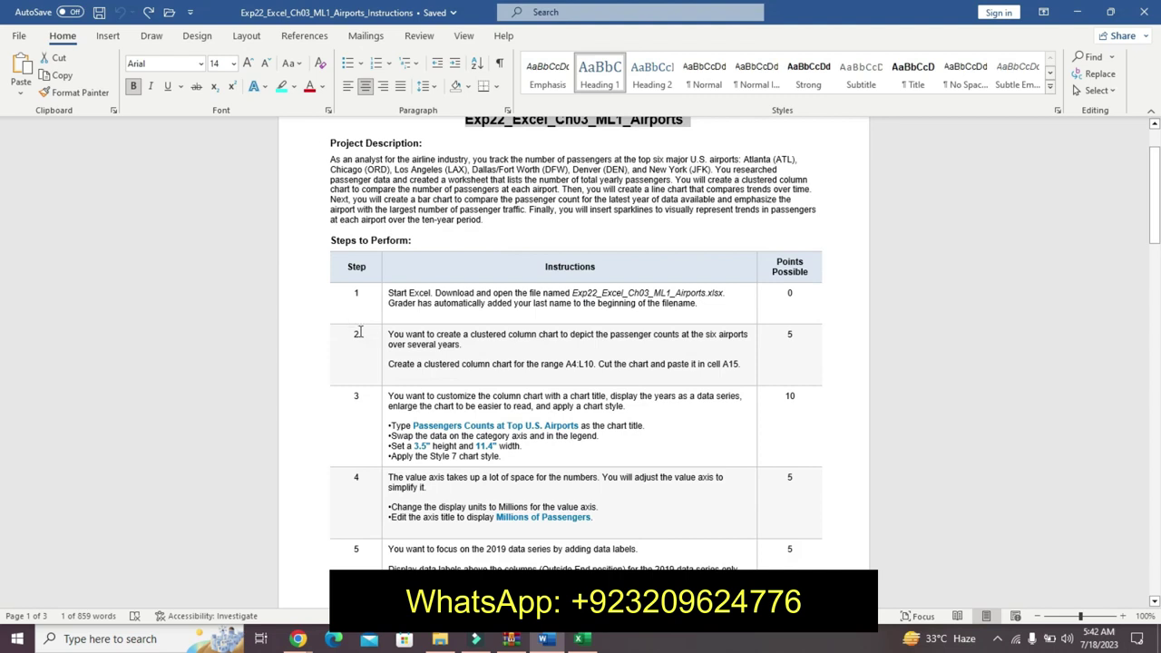
pyautogui.click(385, 300)
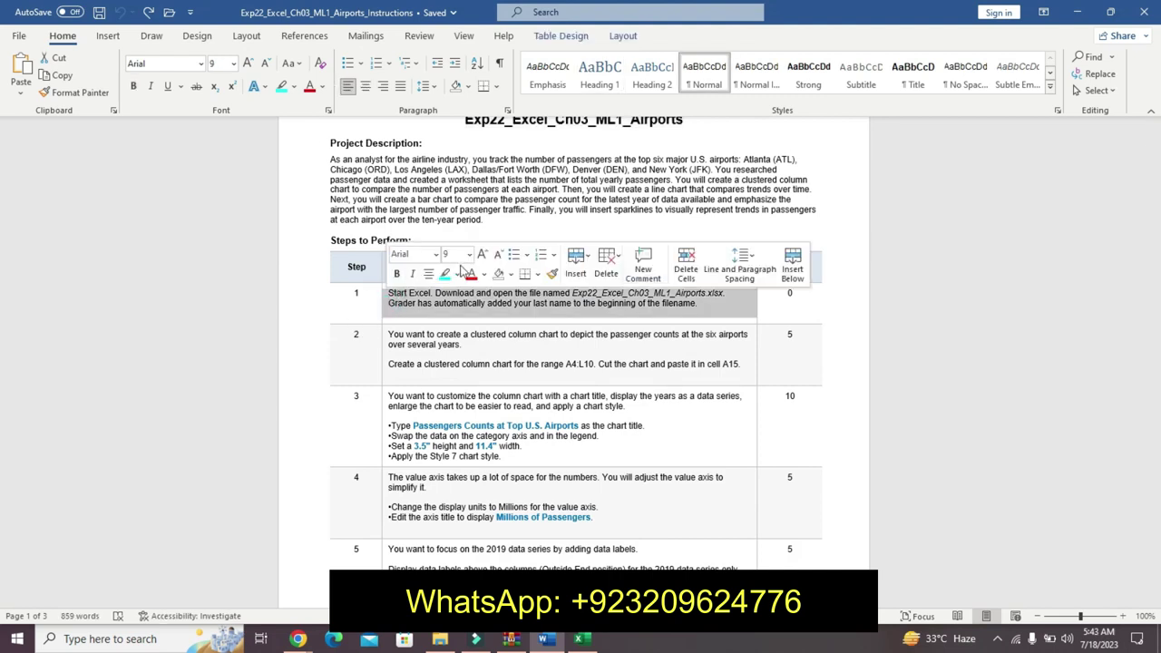
pyautogui.click(445, 276)
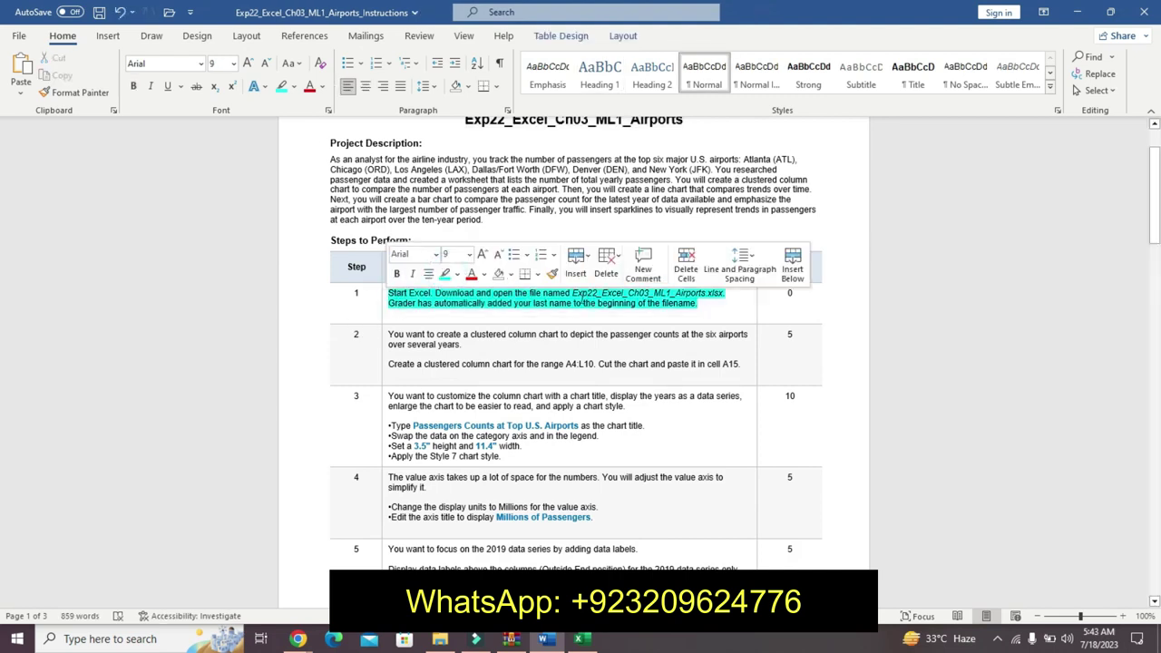
# Step: Format the file name in the step 1 instruction as bold, 20 pt, with yellow highlighting
pyautogui.moveTo(569, 294); pyautogui.dragTo(660, 282)
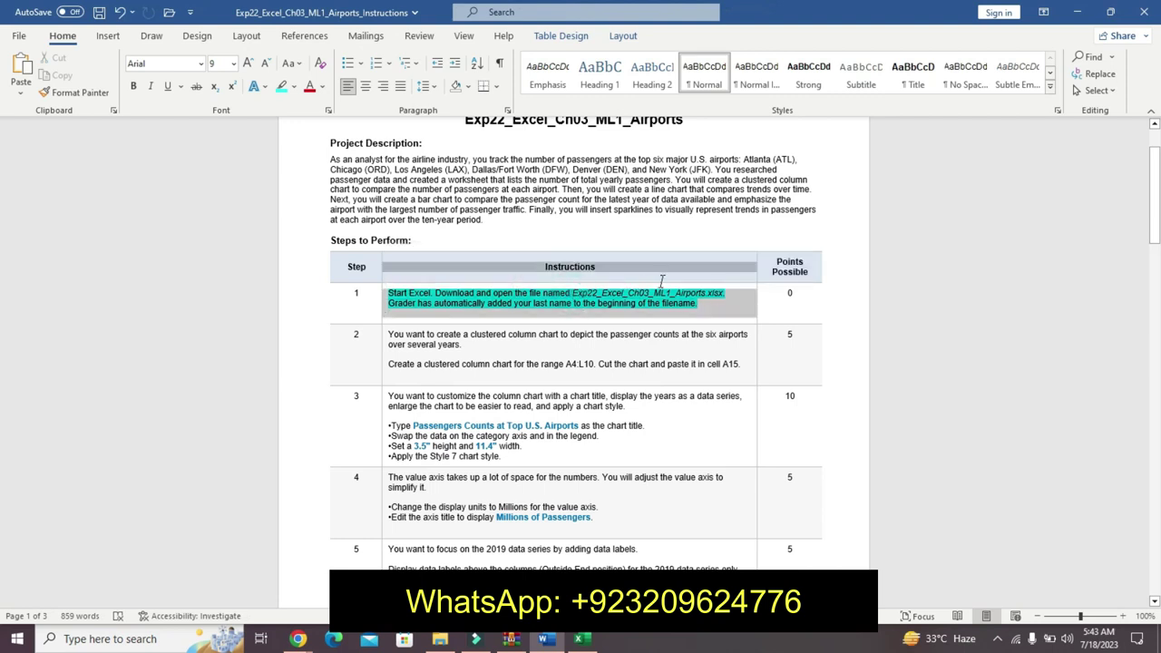
pyautogui.click(638, 273)
pyautogui.moveTo(573, 293); pyautogui.dragTo(729, 291)
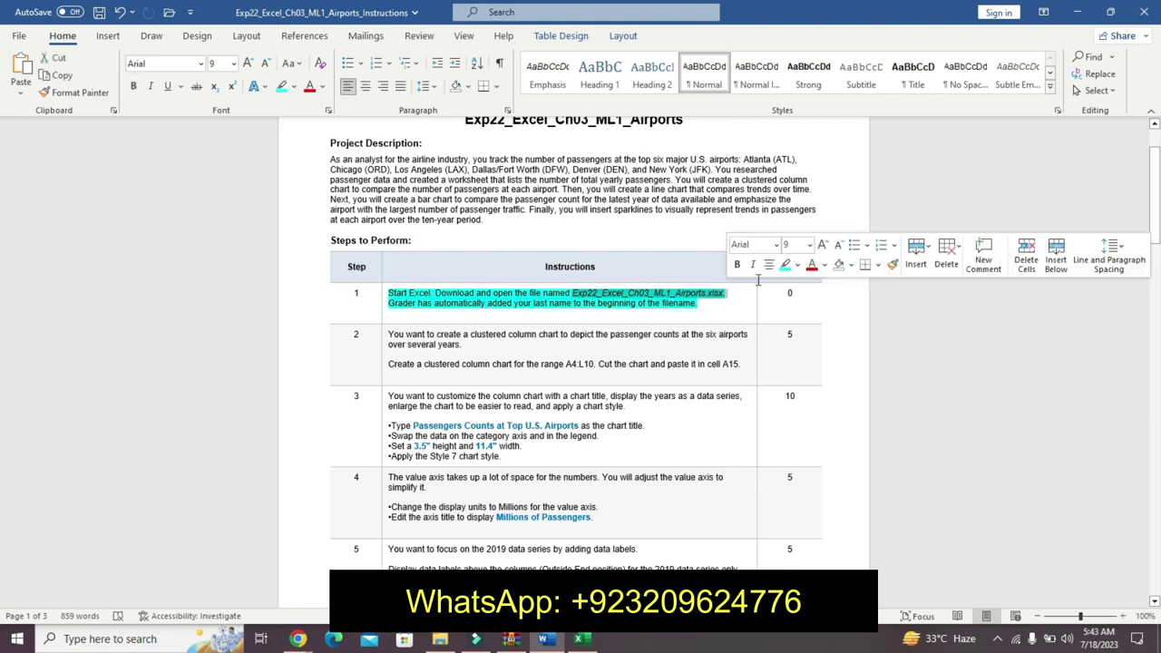
pyautogui.click(808, 247)
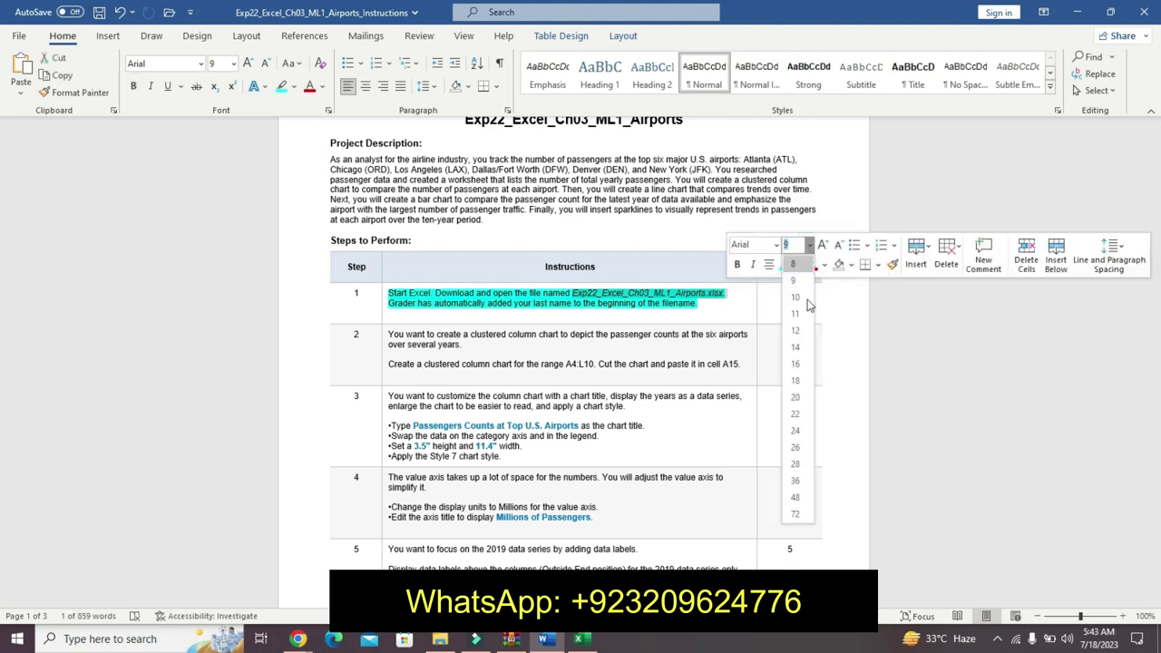
pyautogui.click(797, 349)
pyautogui.click(735, 265)
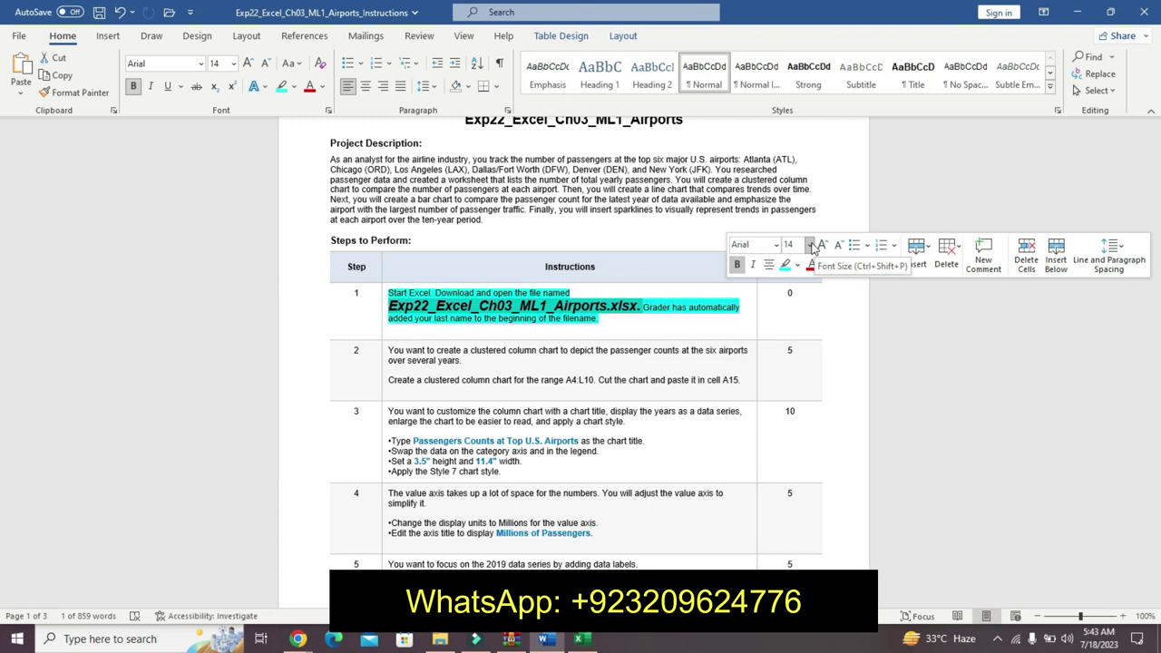
pyautogui.click(808, 247)
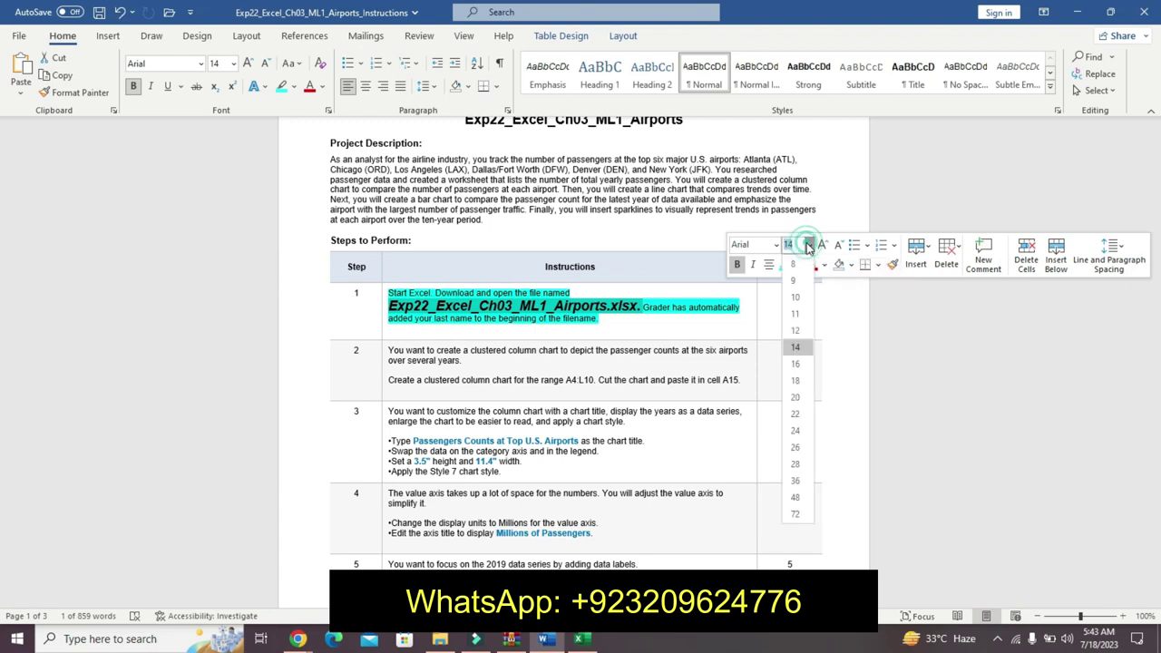
pyautogui.click(795, 397)
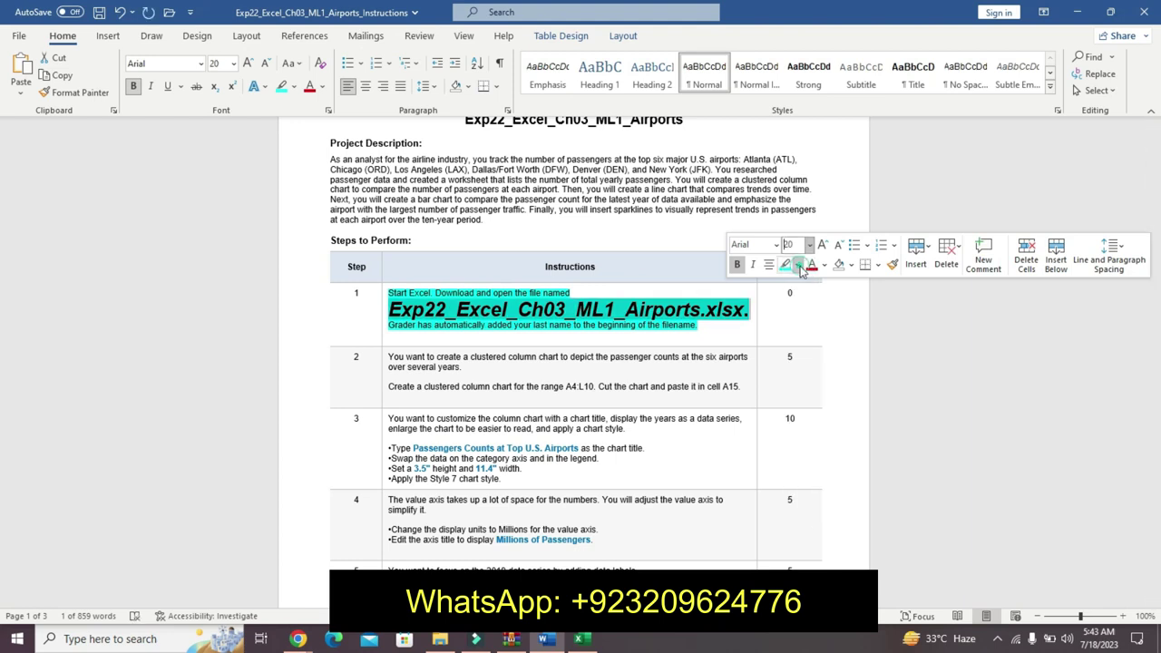
pyautogui.click(797, 265)
pyautogui.click(788, 286)
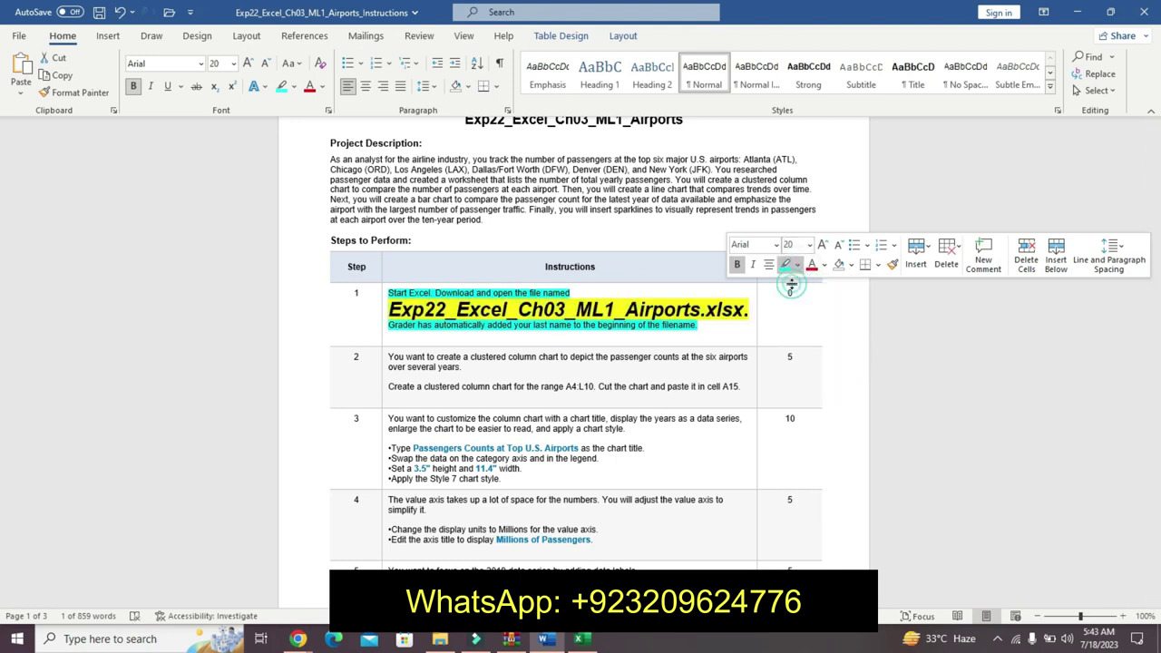
pyautogui.click(536, 349)
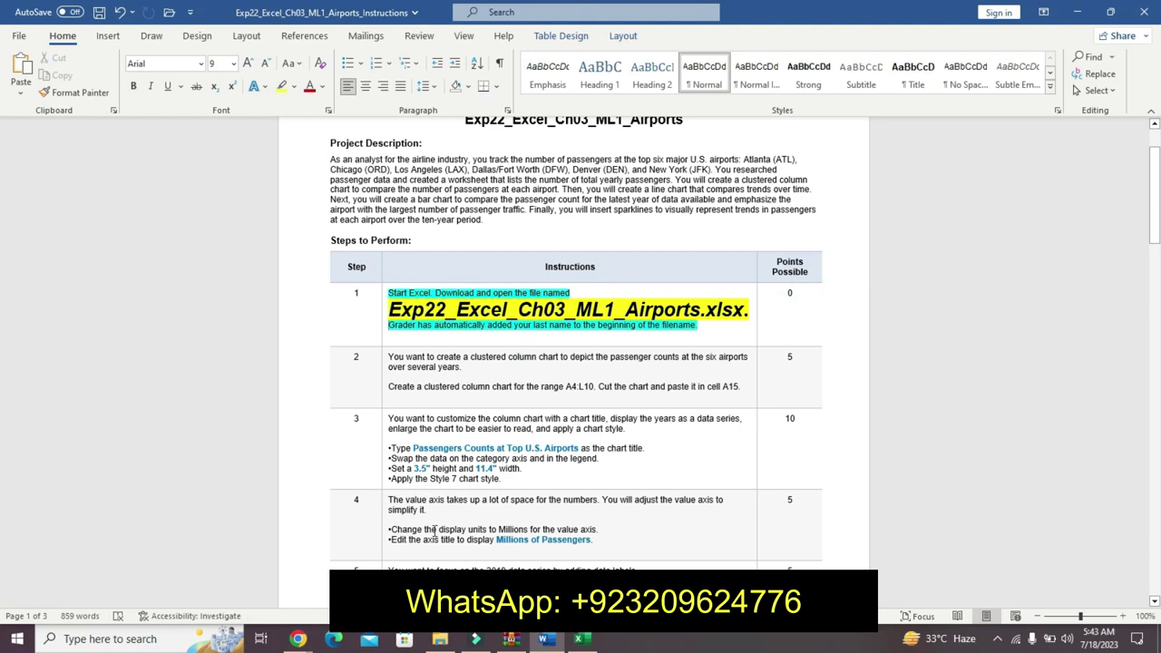
# Step: Switch to Excel to examine the airports passenger data, and return to the instructions in Word
pyautogui.click(582, 639)
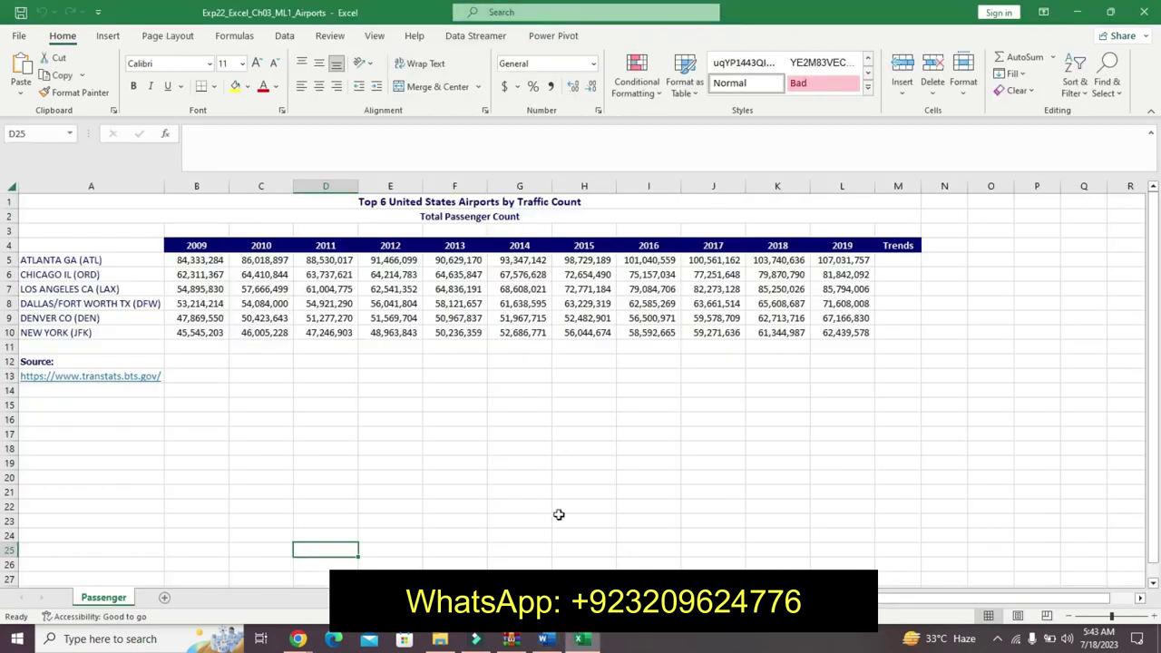
pyautogui.click(536, 336)
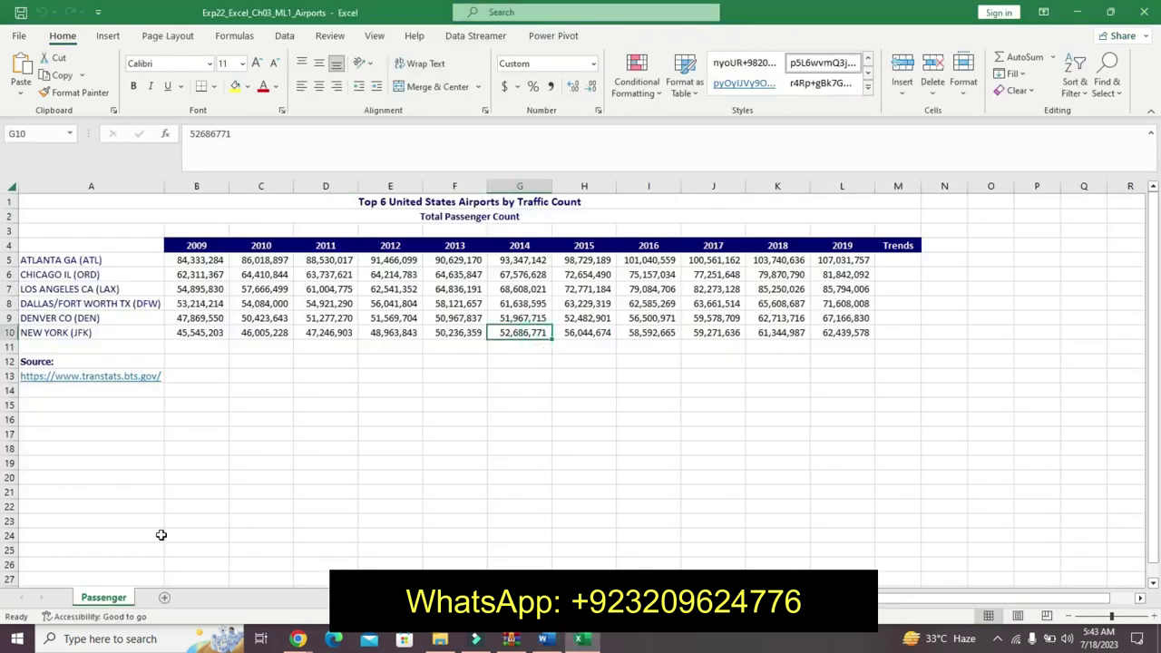
pyautogui.click(694, 405)
pyautogui.click(543, 639)
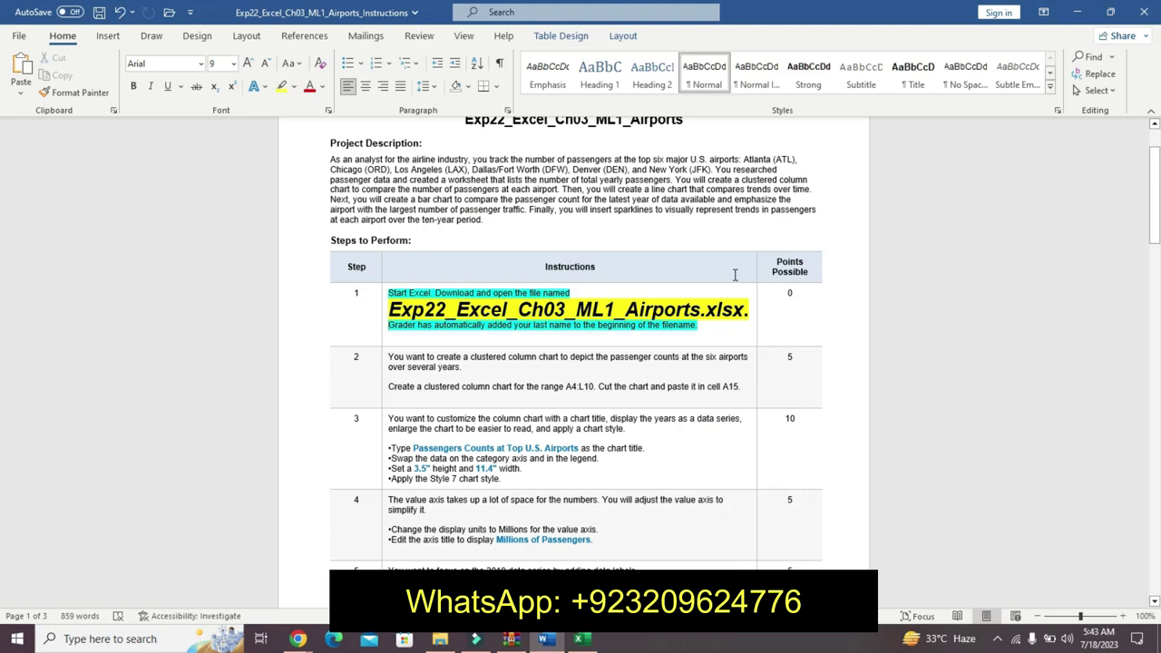
pyautogui.press('alt')
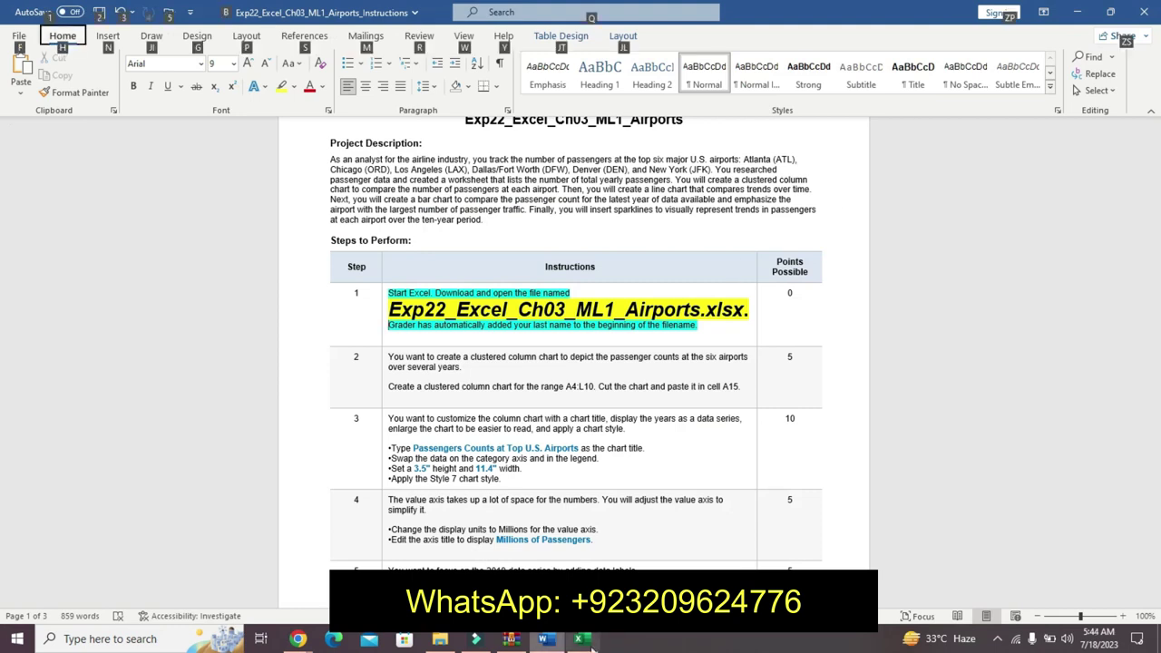
pyautogui.click(501, 645)
pyautogui.click(477, 647)
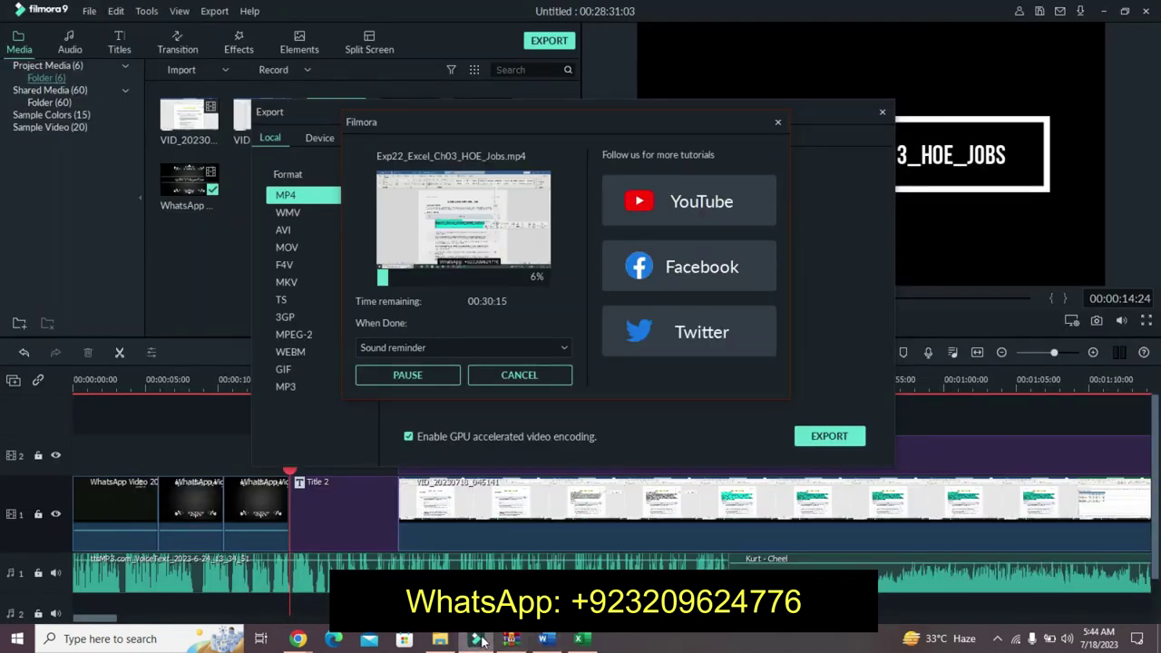
pyautogui.click(544, 639)
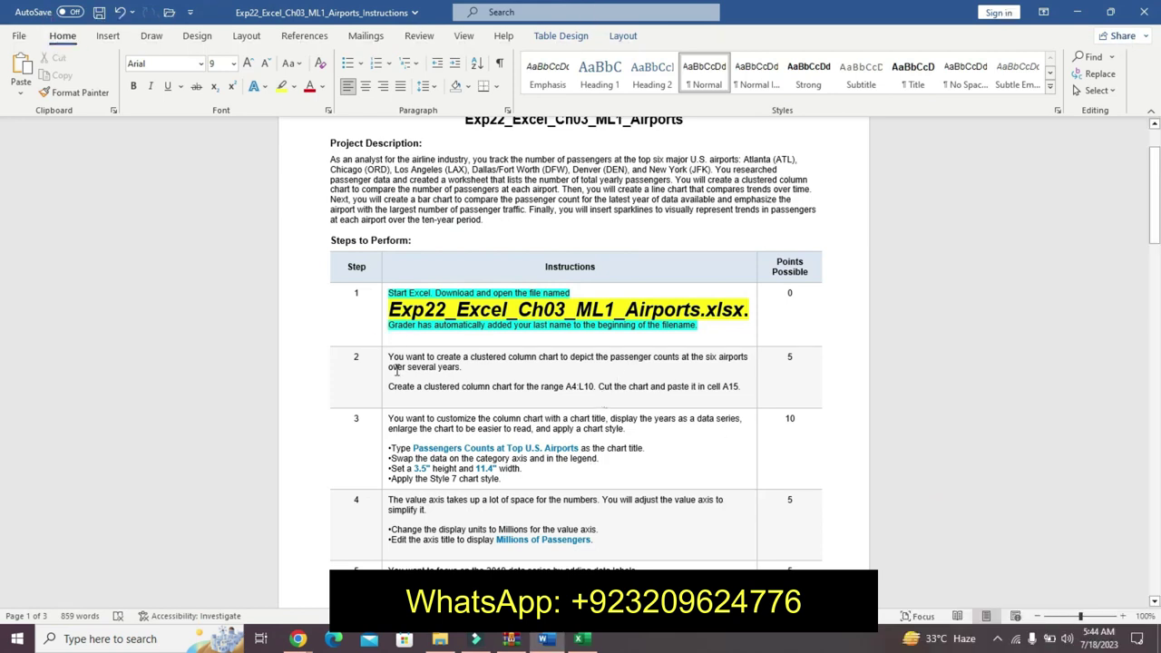
# Step: Undo all the highlighting, bold and font size changes made to the step 1 instruction
pyautogui.hotkey('ctrl', 'z')
pyautogui.hotkey('ctrl', 'z')
pyautogui.hotkey('ctrl', 'z')
pyautogui.hotkey('ctrl', 'z')
pyautogui.hotkey('ctrl', 'z')
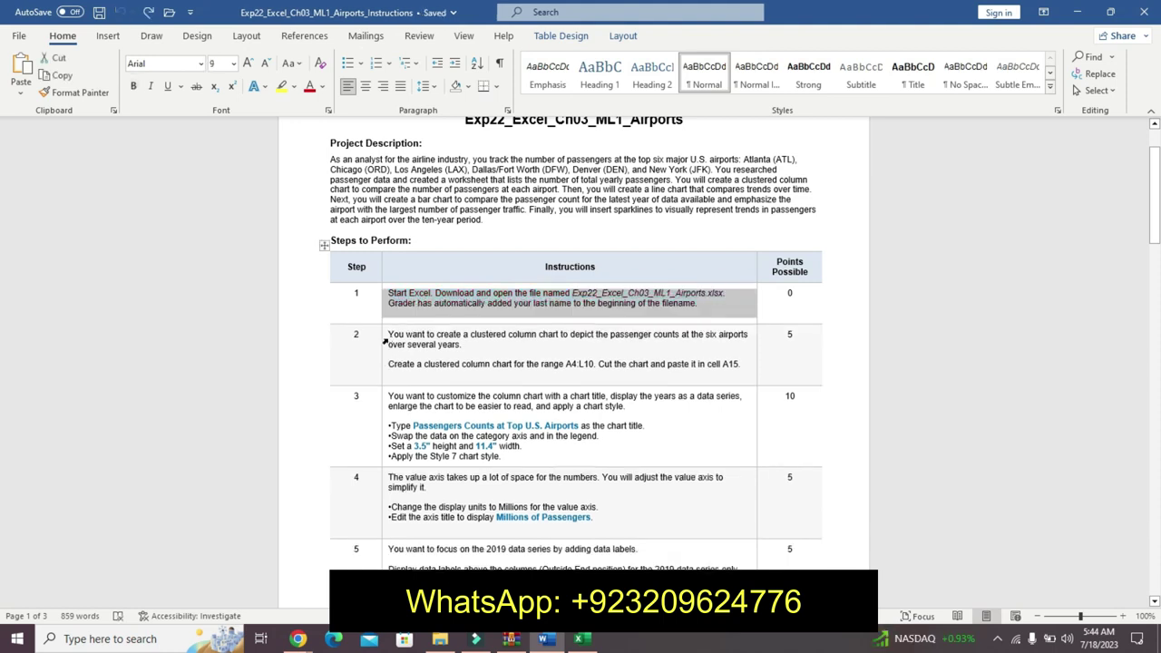
# Step: Highlight the first sentence of the step 2 instruction in yellow
pyautogui.moveTo(388, 335); pyautogui.dragTo(463, 345)
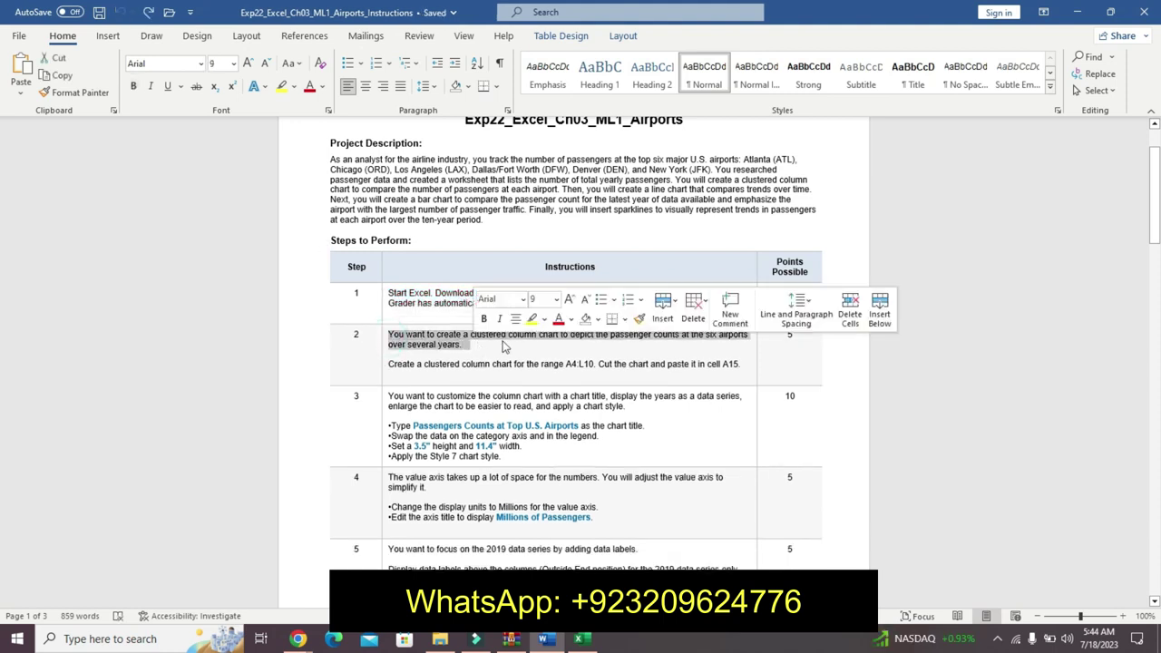
pyautogui.click(534, 320)
pyautogui.click(394, 359)
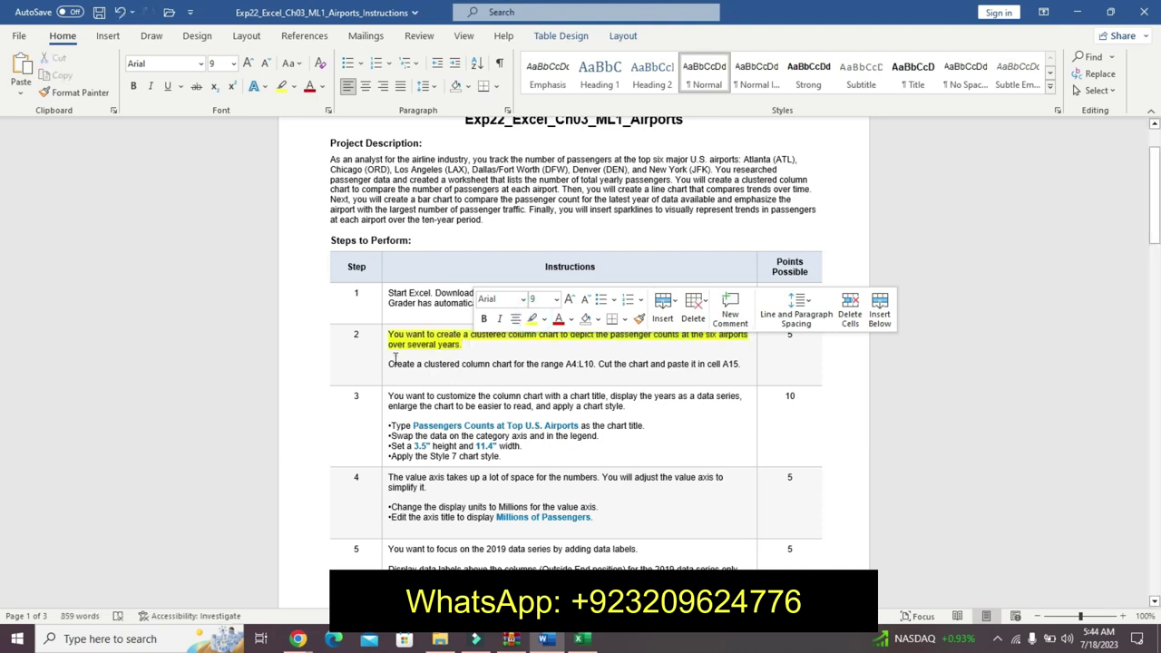
# Step: Format the clustered column chart instruction in step 2 as bold, 20 pt, with turquoise highlighting
pyautogui.moveTo(390, 363); pyautogui.dragTo(746, 366)
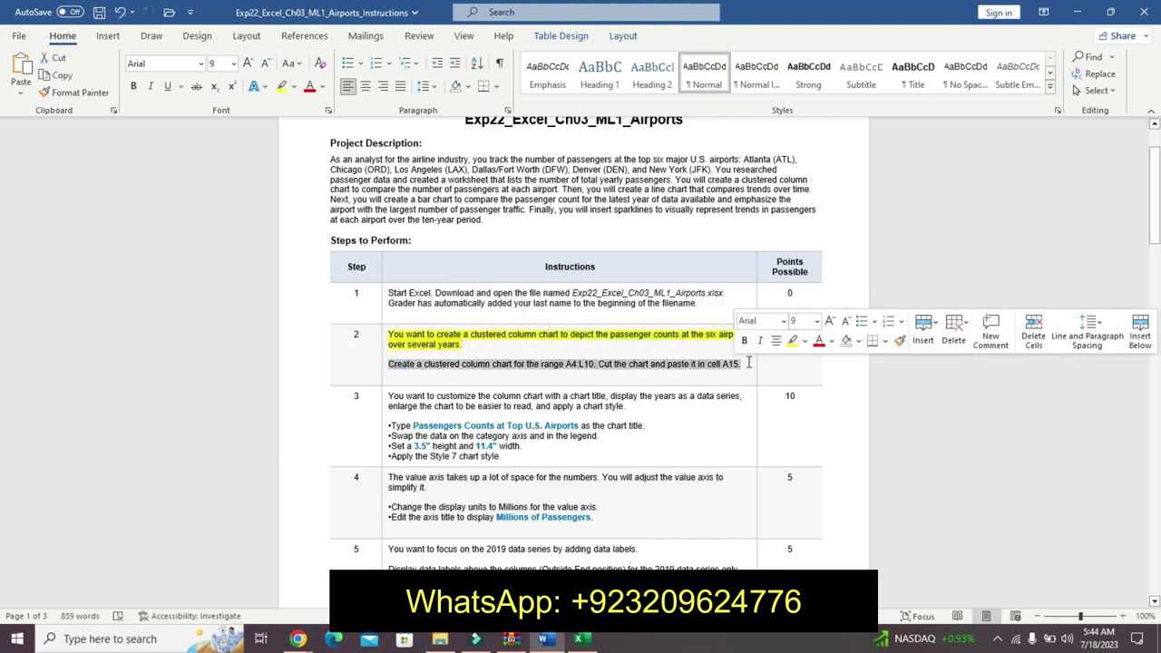
pyautogui.click(817, 324)
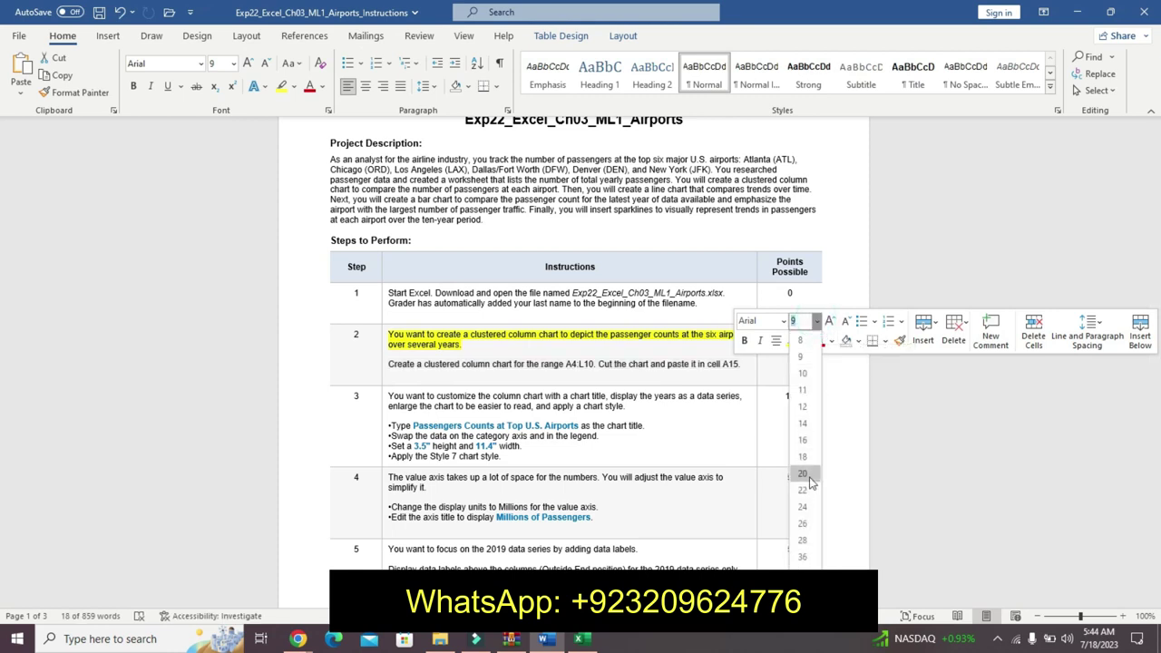
pyautogui.click(810, 478)
pyautogui.click(744, 340)
pyautogui.click(804, 349)
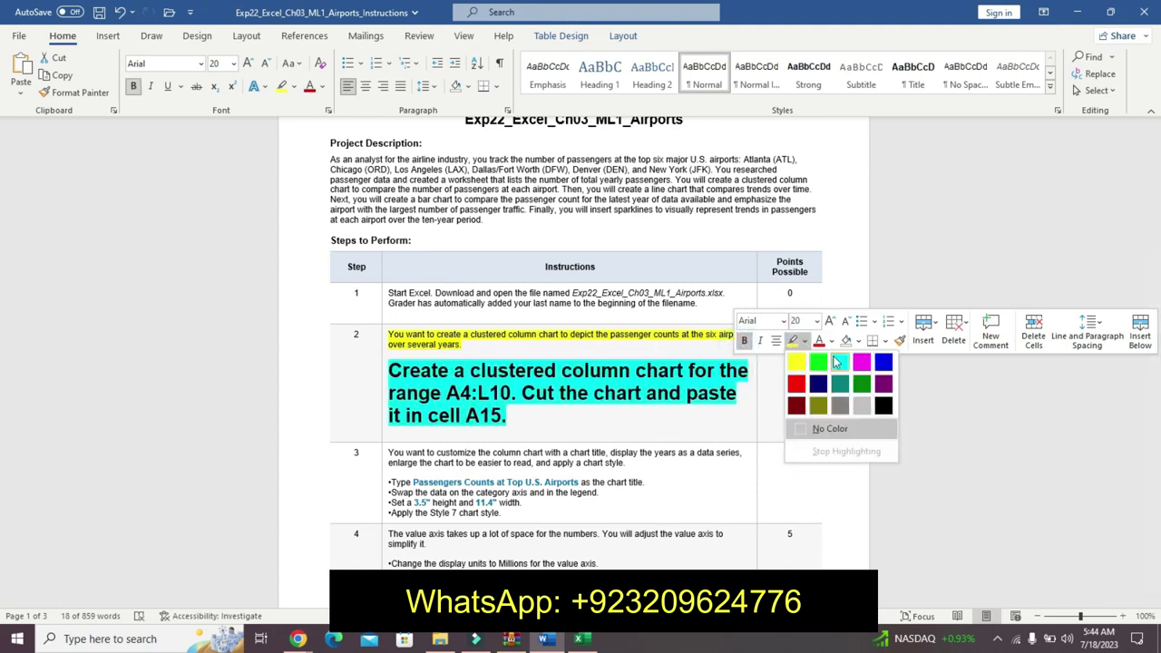
pyautogui.click(830, 349)
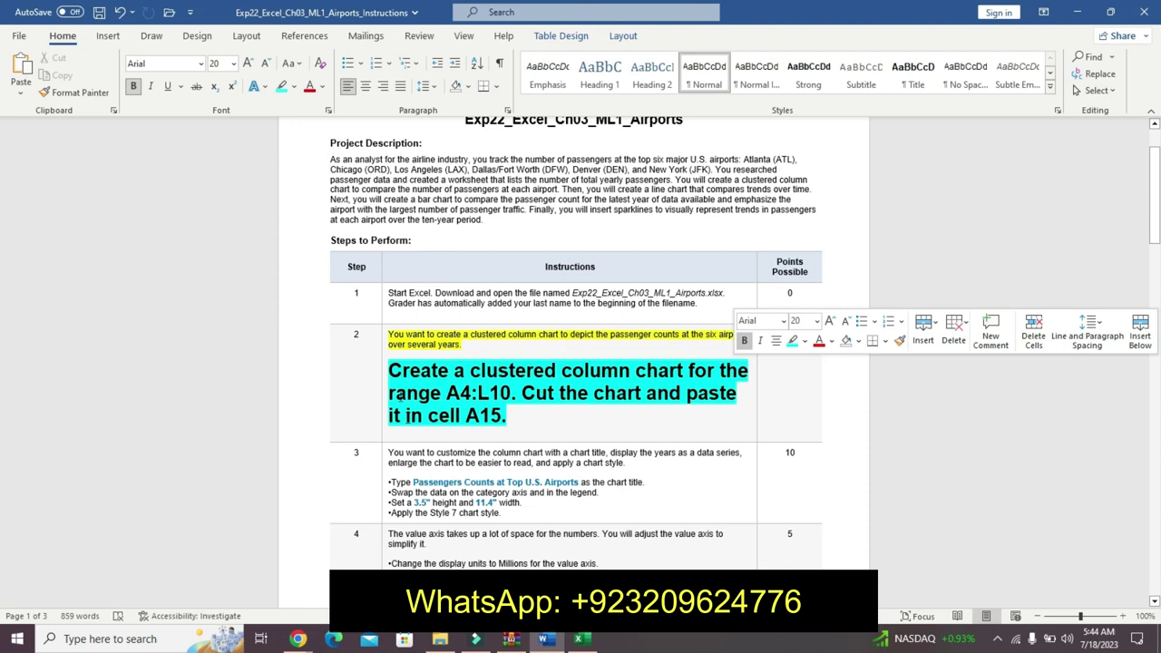
# Step: Check the chart range in the step 2 instruction, switch to Excel and select cells A4:L10 on the Passenger sheet
pyautogui.moveTo(388, 368); pyautogui.dragTo(509, 395)
pyautogui.click(512, 393)
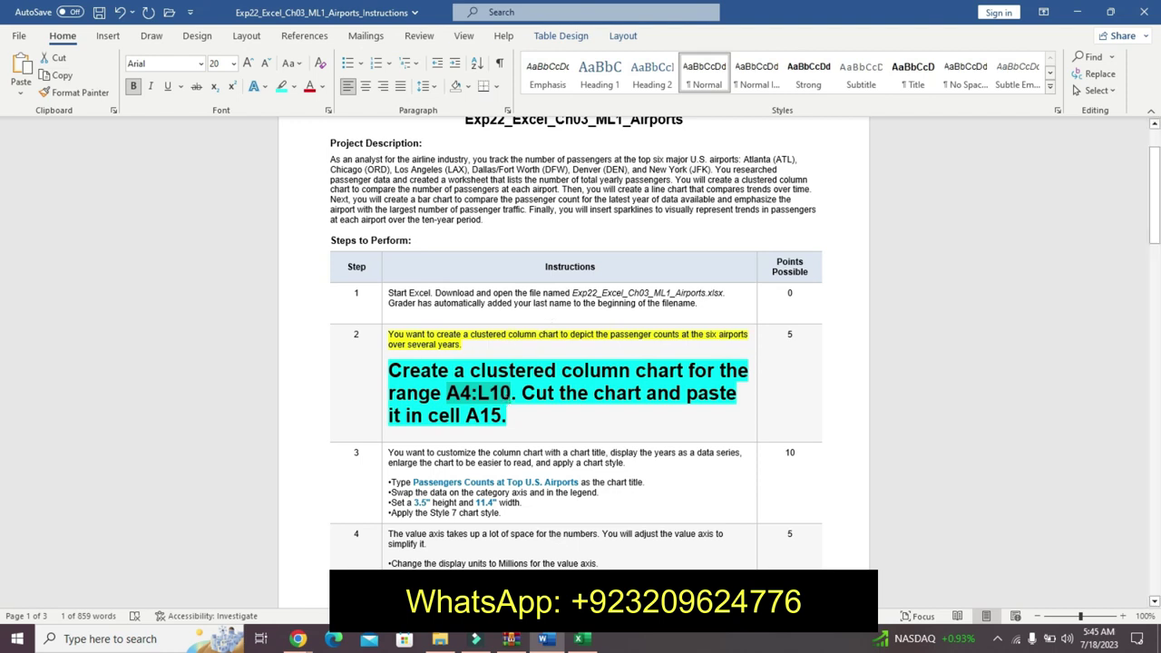
pyautogui.click(581, 638)
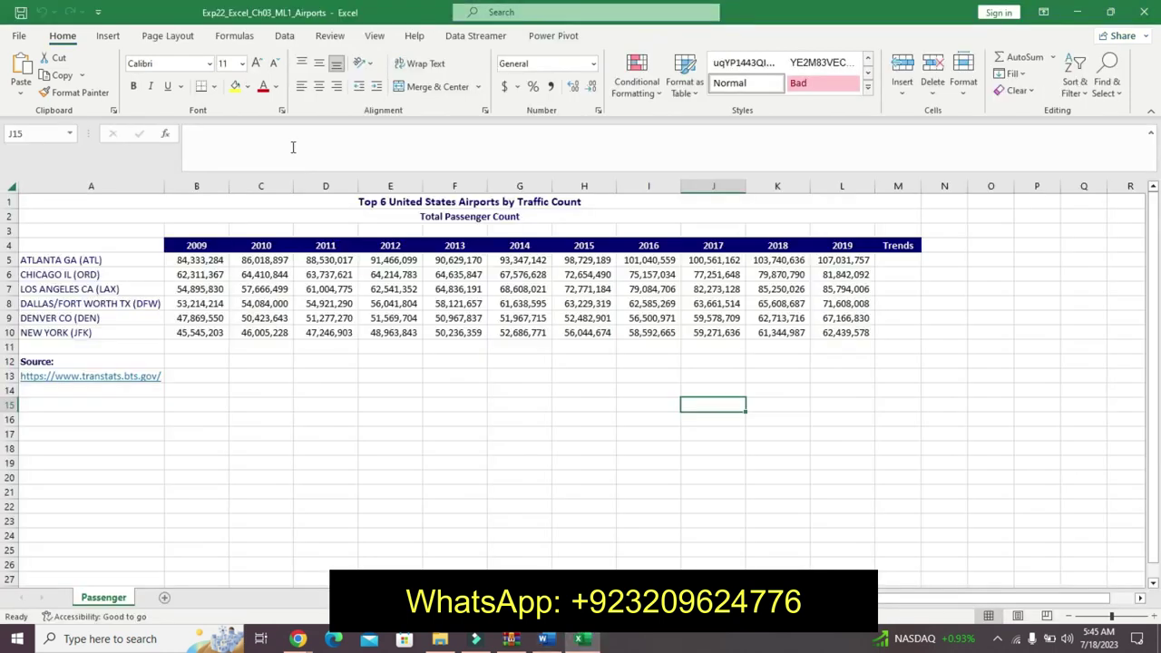
pyautogui.click(47, 127)
pyautogui.press('BackSpace')
pyautogui.press('Return')
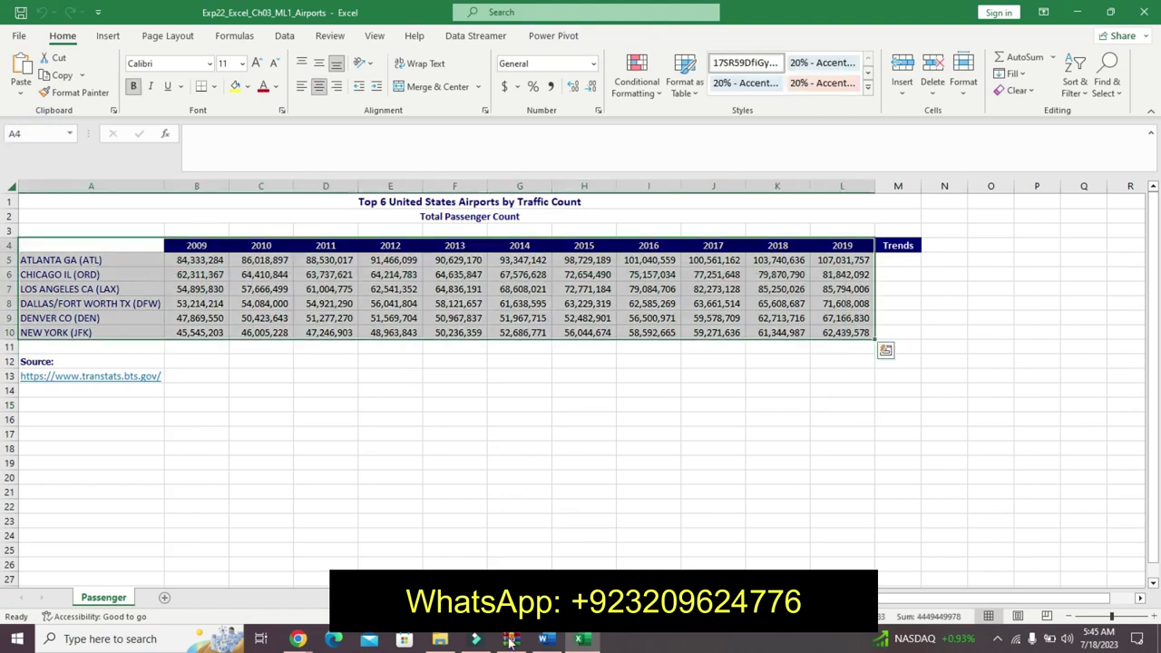
# Step: Check the chart type in the step 2 instruction in Word, and insert a clustered column chart of A4:L10 in Excel
pyautogui.click(544, 639)
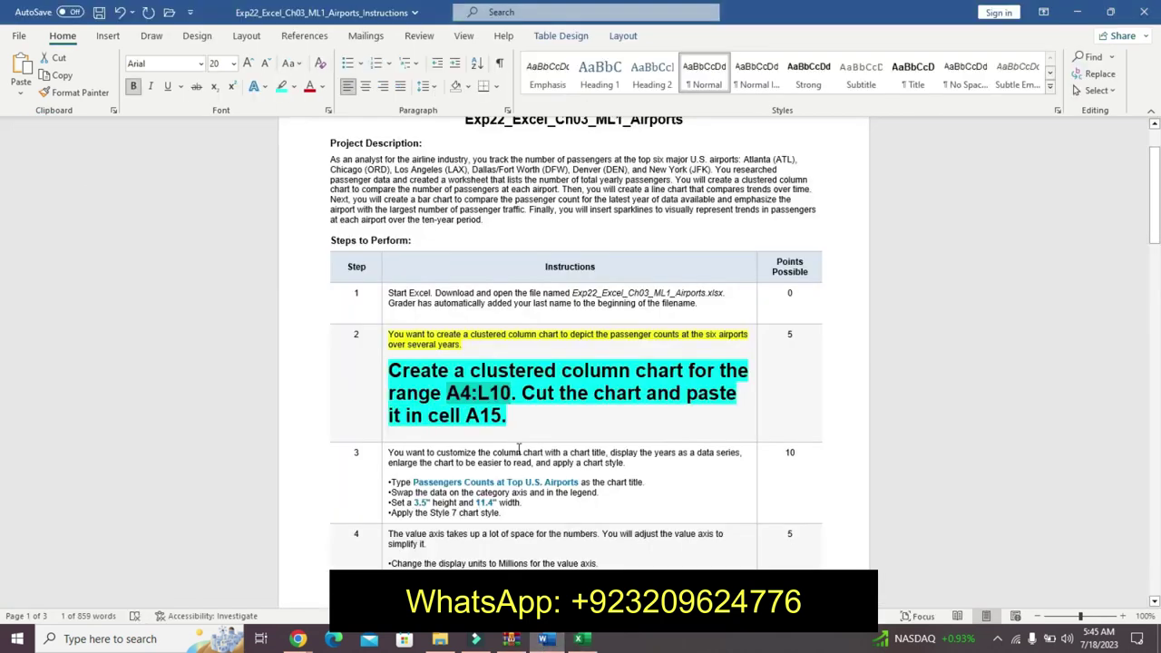
pyautogui.moveTo(470, 370); pyautogui.dragTo(684, 371)
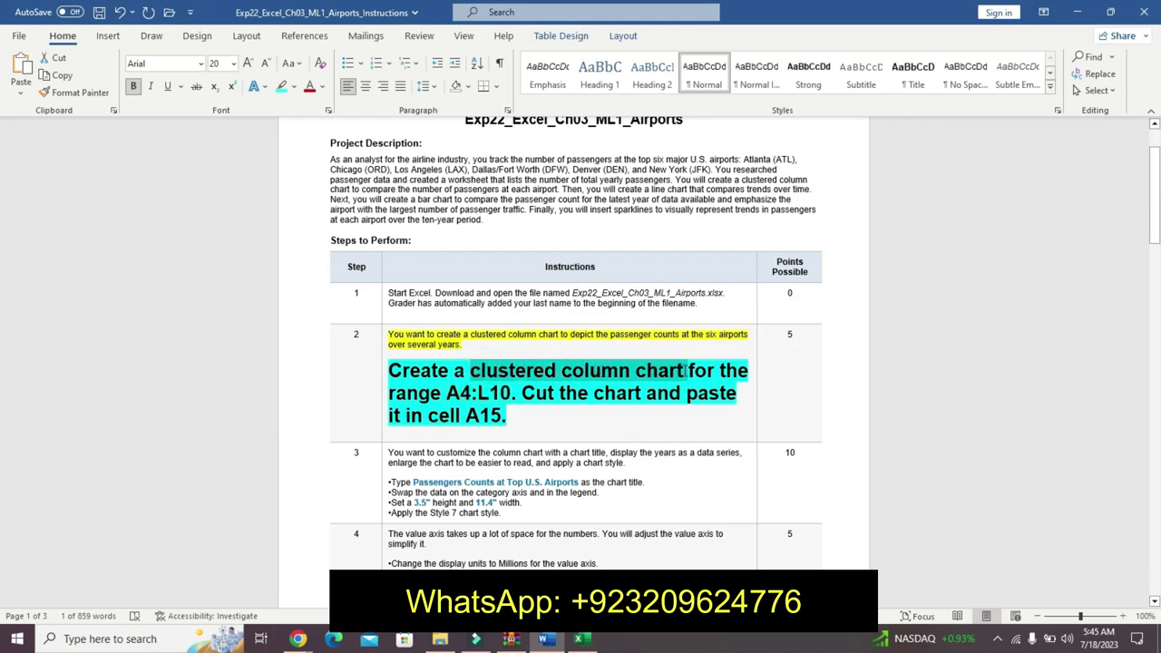
pyautogui.click(601, 644)
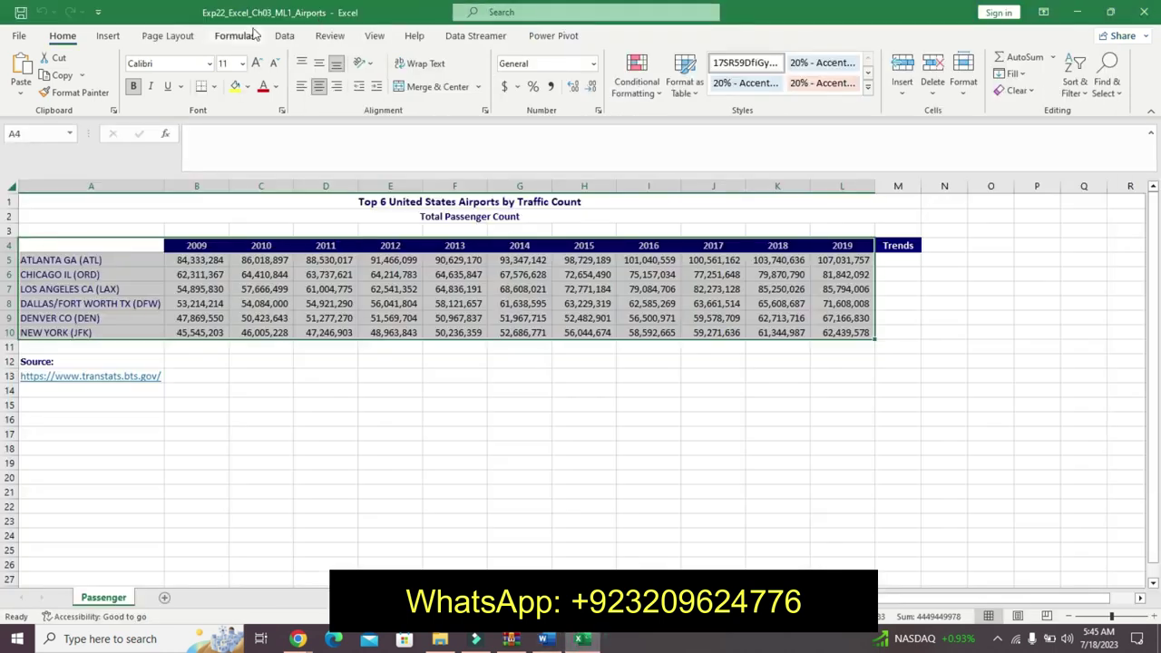
pyautogui.click(107, 38)
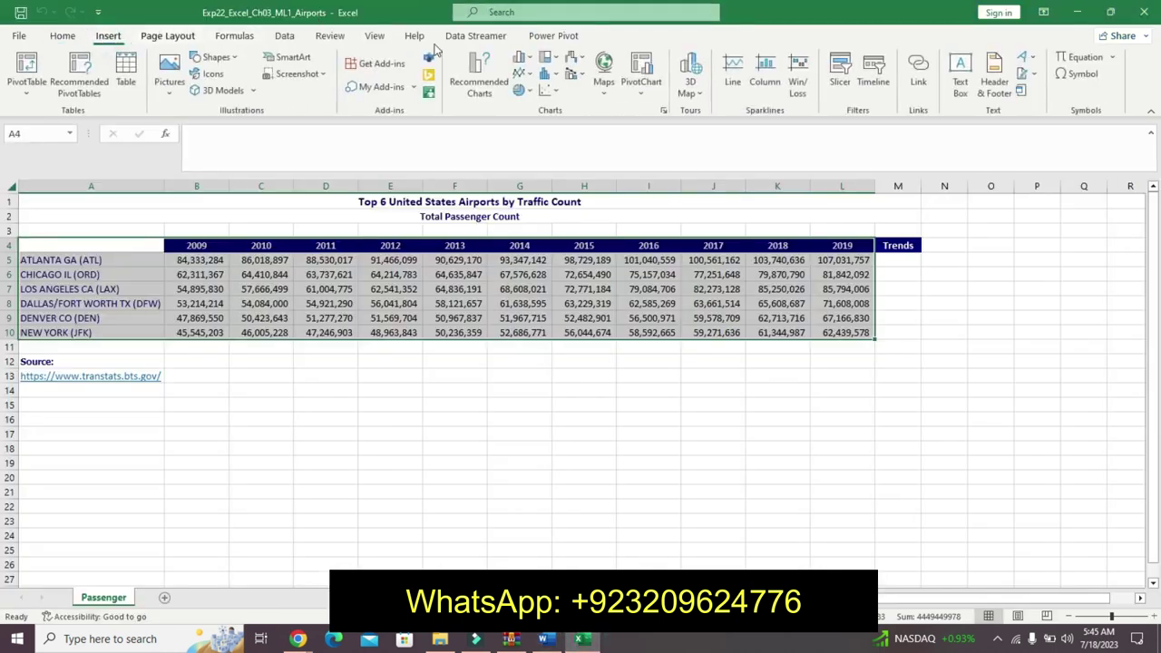
pyautogui.click(493, 68)
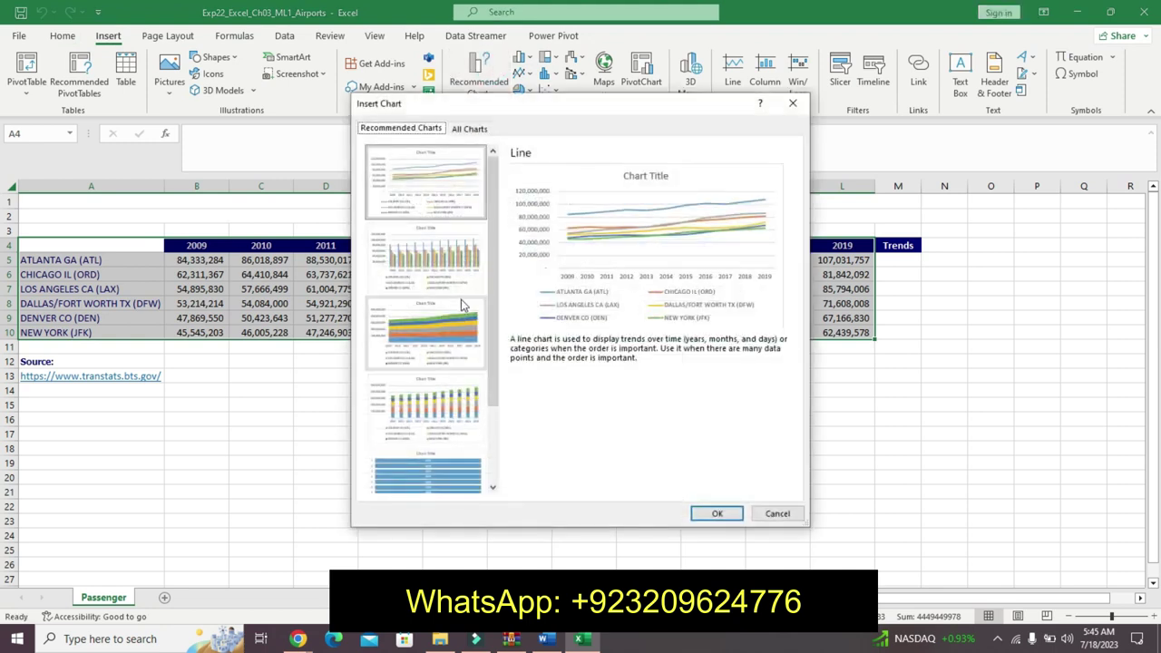
pyautogui.click(440, 259)
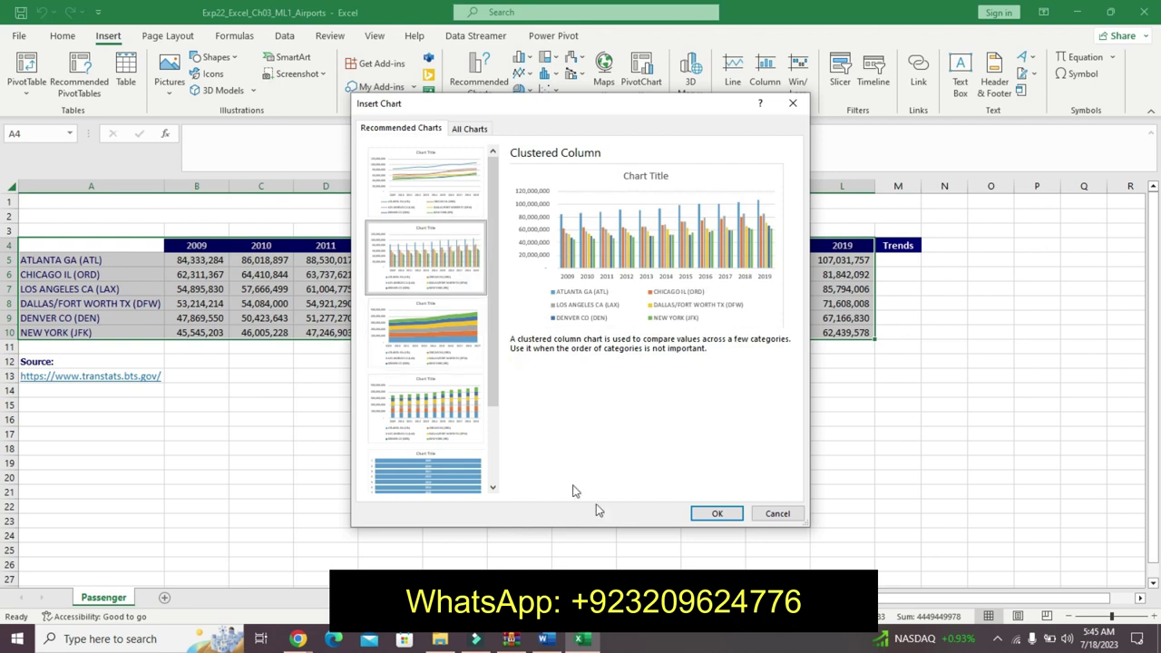
pyautogui.click(545, 639)
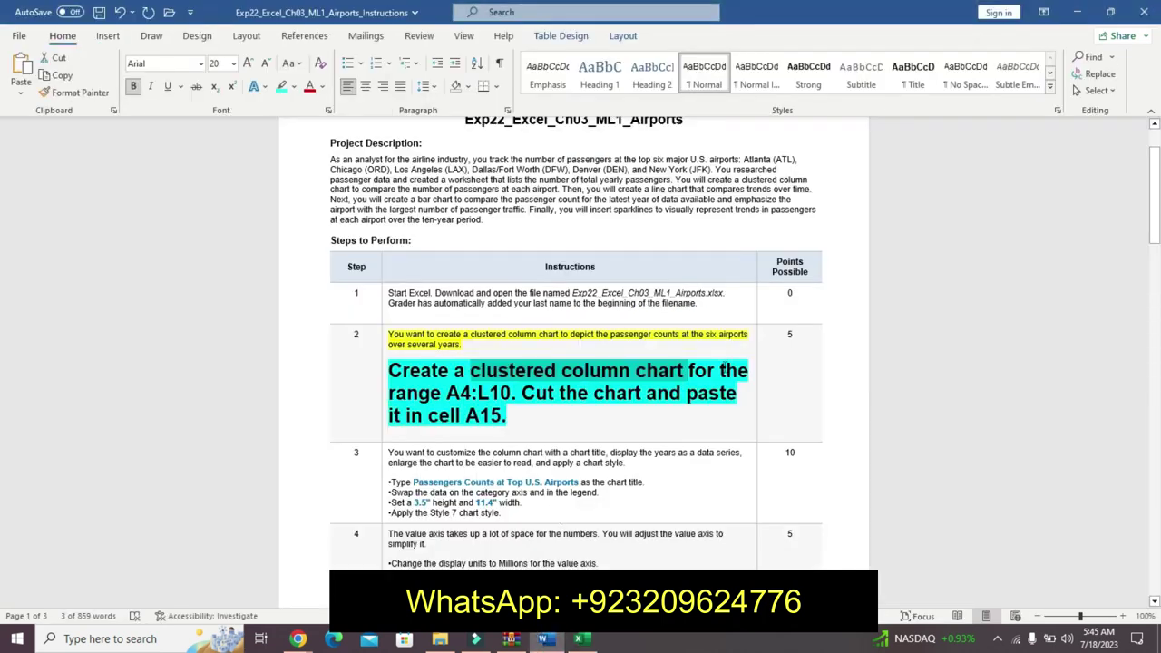
pyautogui.click(580, 639)
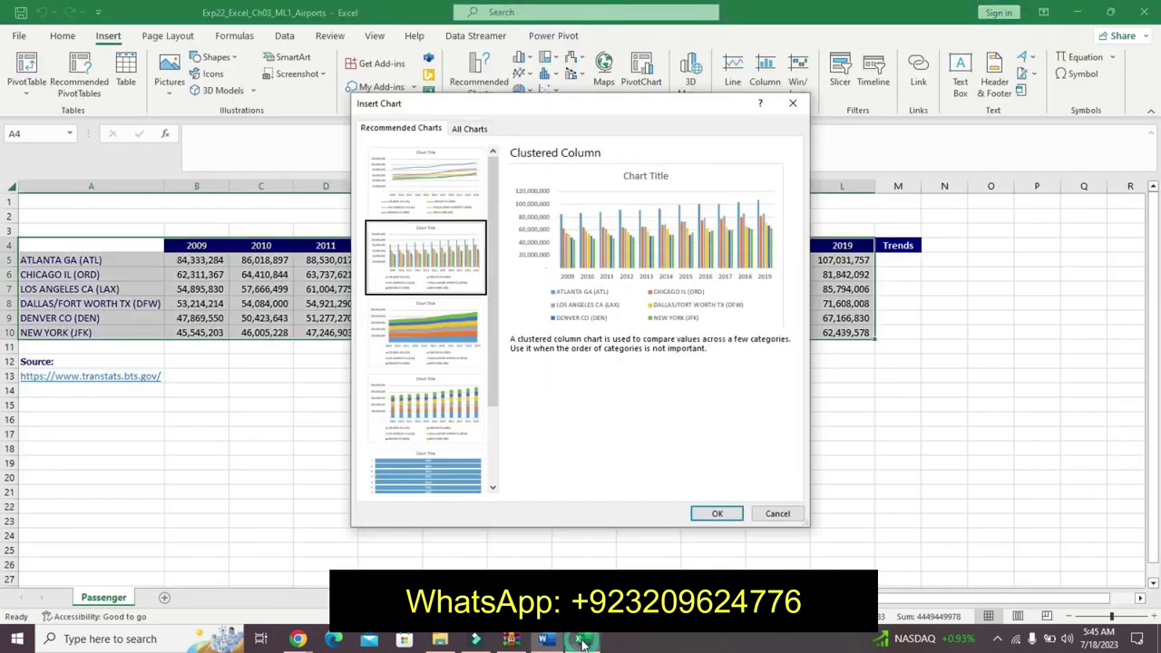
pyautogui.click(717, 514)
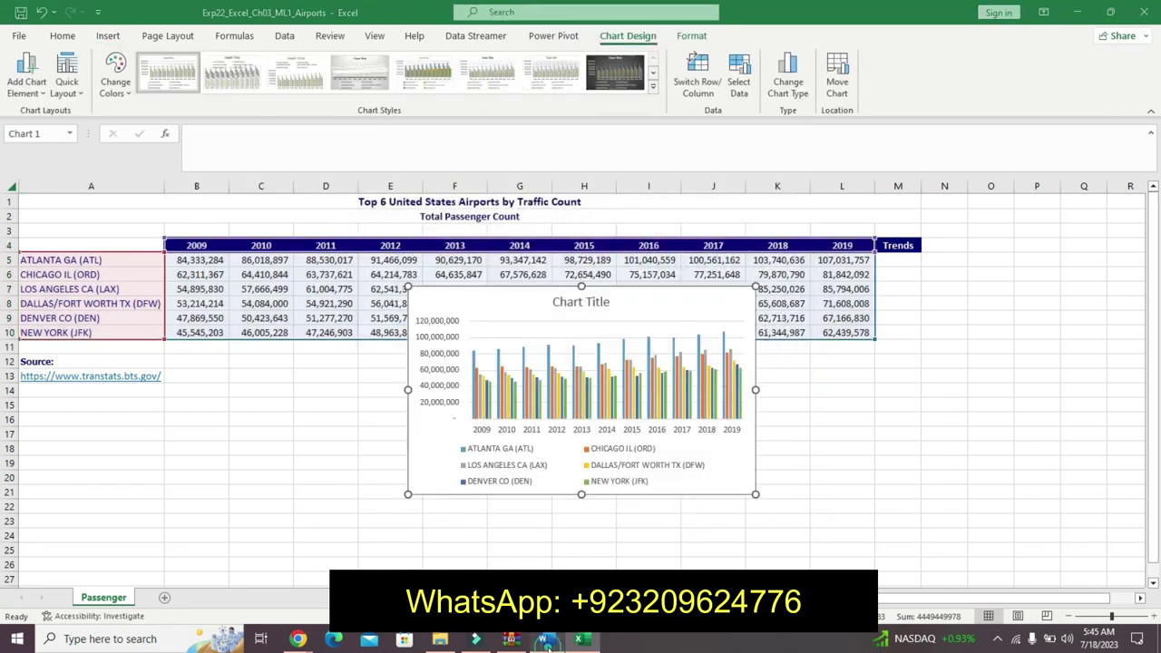
# Step: Check the placement instruction in Word, then cut the clustered column chart in Excel and paste it in cell A15
pyautogui.hotkey('alt', 'Tab')
pyautogui.moveTo(521, 393); pyautogui.dragTo(510, 417)
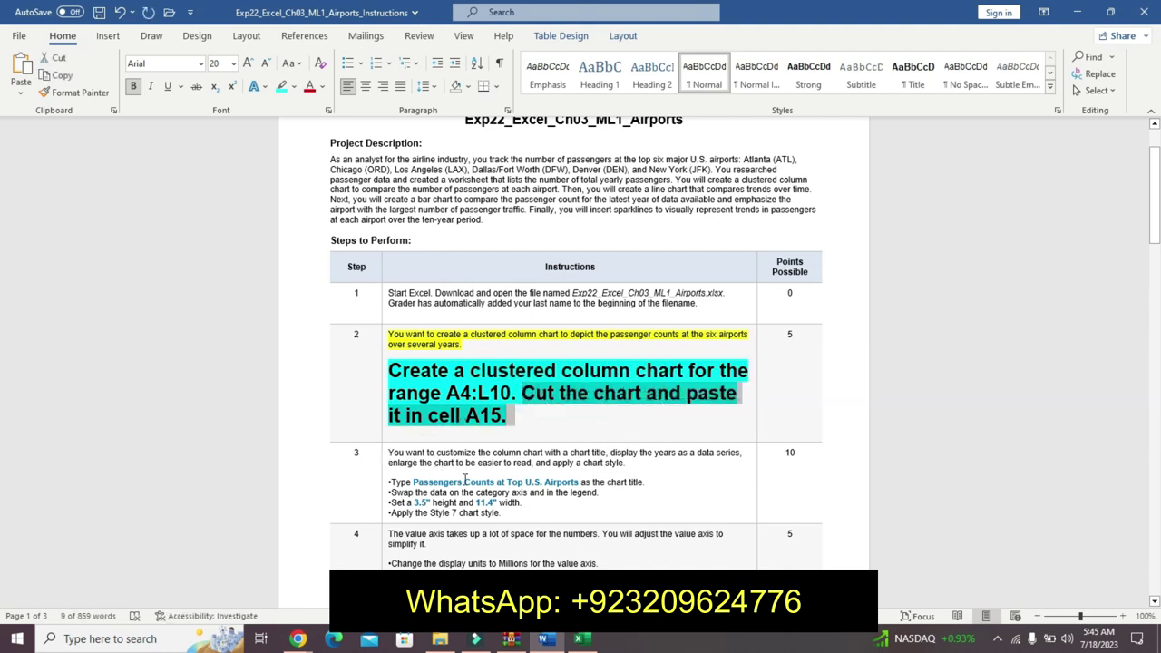
pyautogui.click(581, 639)
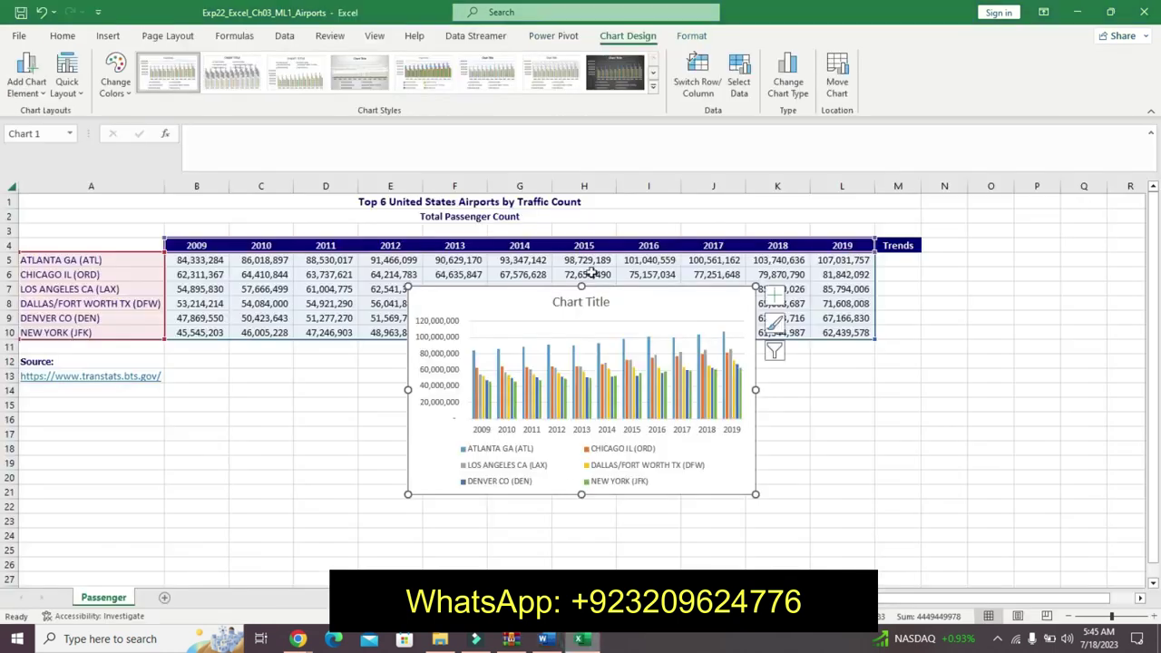
pyautogui.rightClick(531, 313)
pyautogui.click(635, 200)
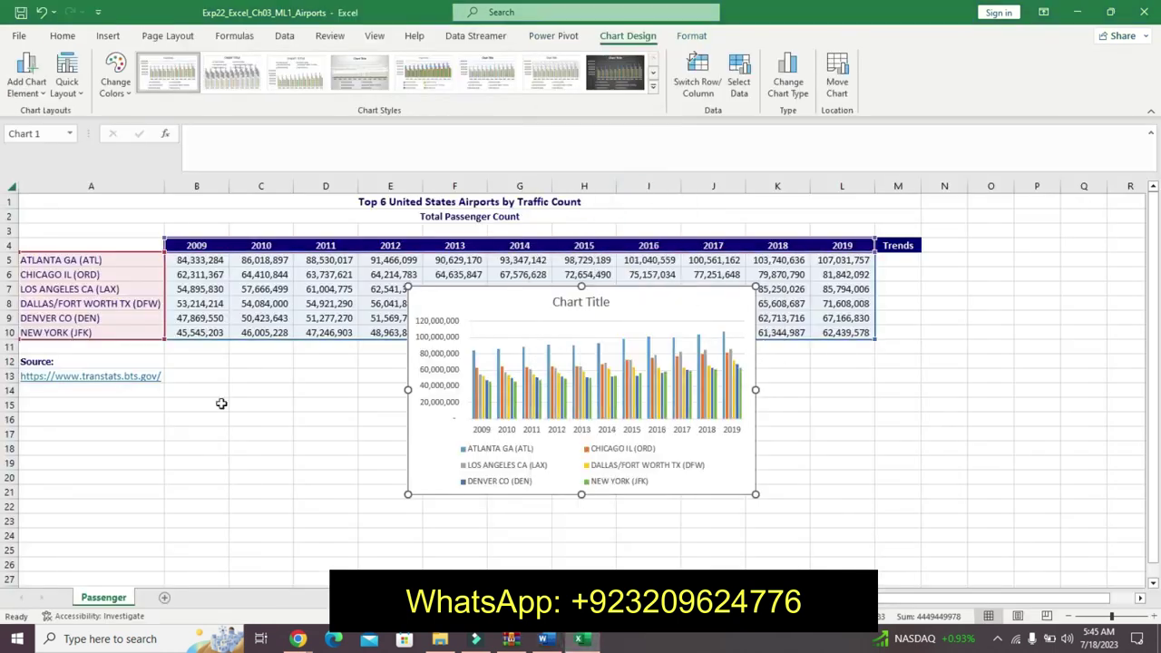
pyautogui.click(70, 401)
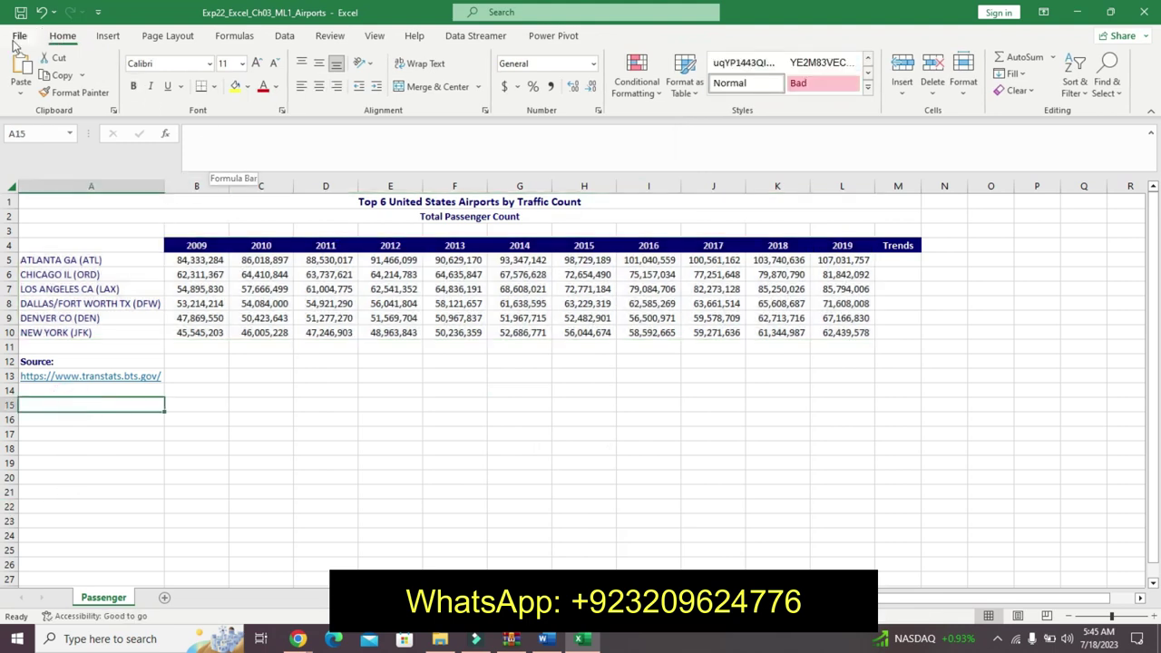
pyautogui.hotkey('ctrl', 'y')
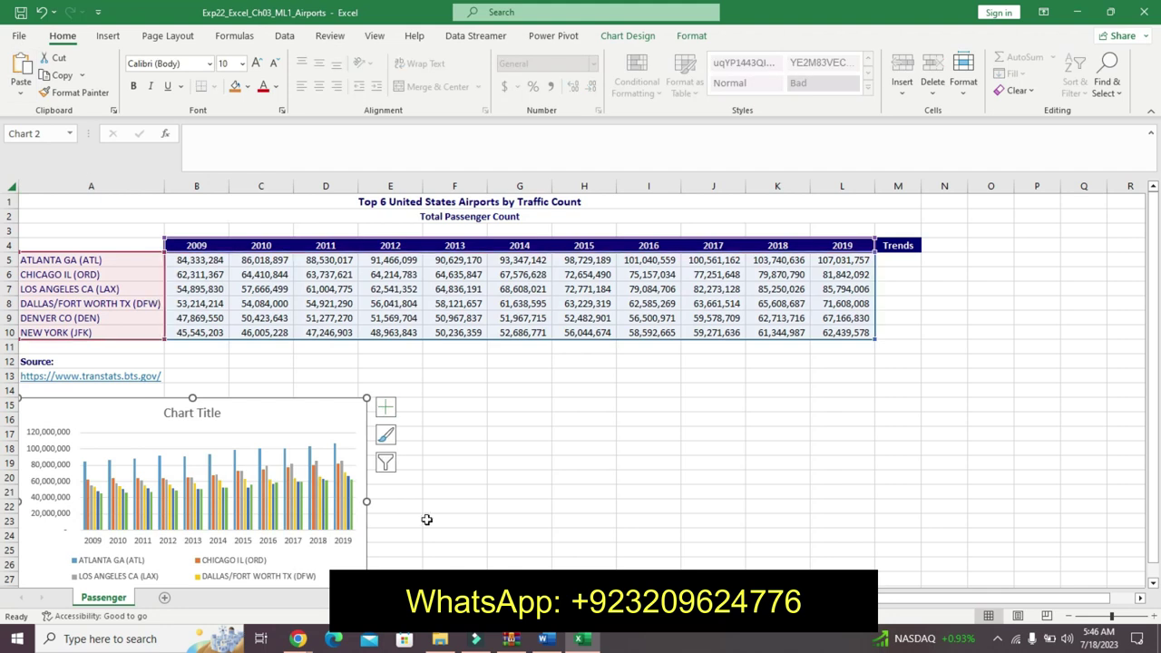
# Step: Compare the chart placed at A15 in Excel with the step 2 instruction in Word
pyautogui.click(544, 639)
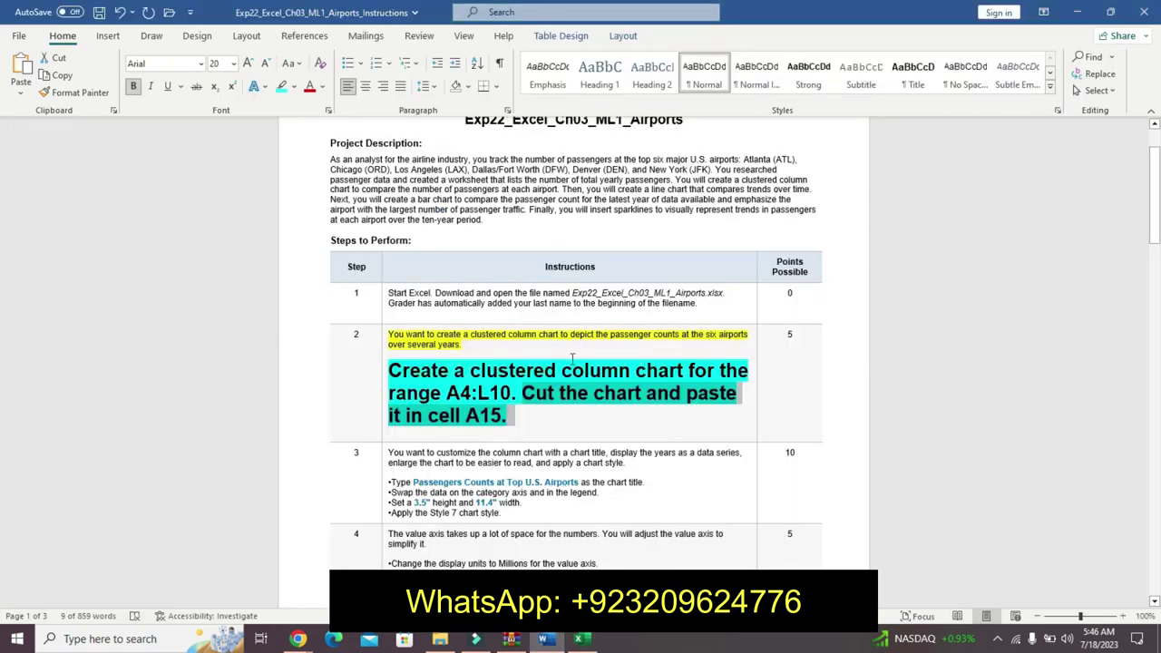
pyautogui.click(581, 639)
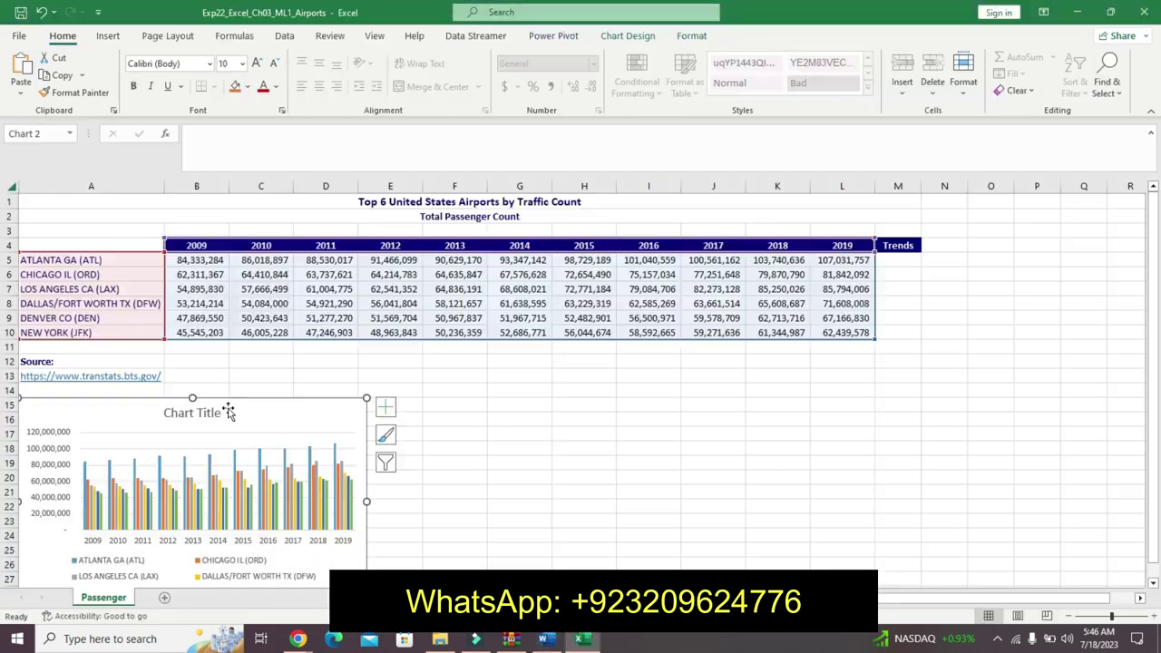
pyautogui.click(411, 406)
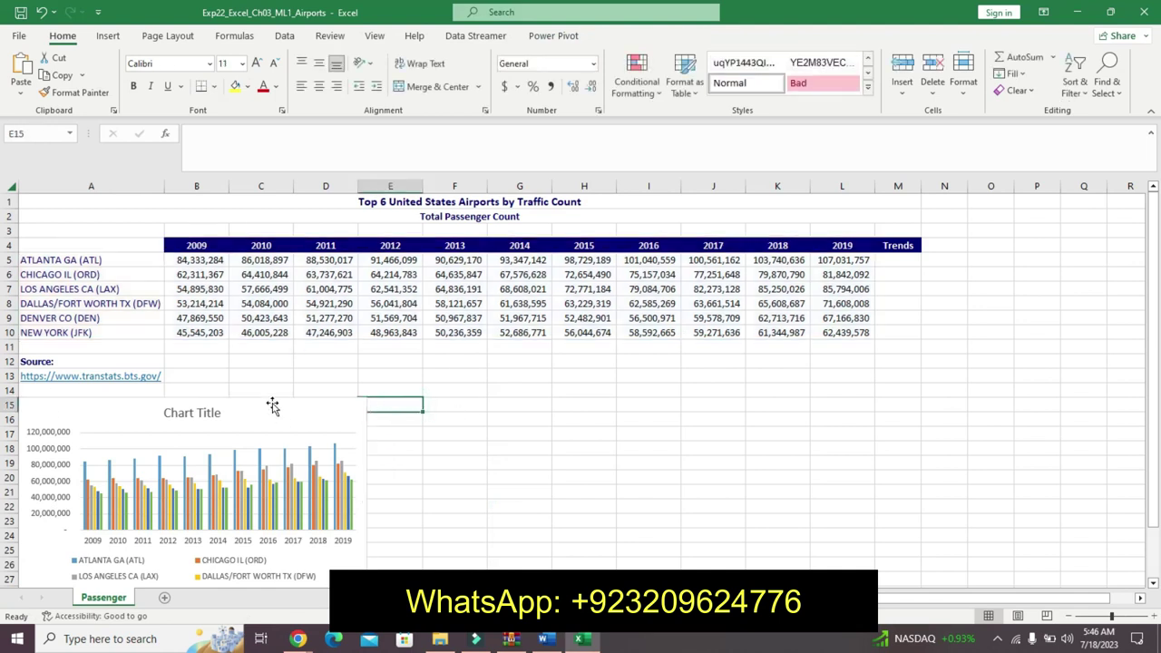
pyautogui.click(544, 640)
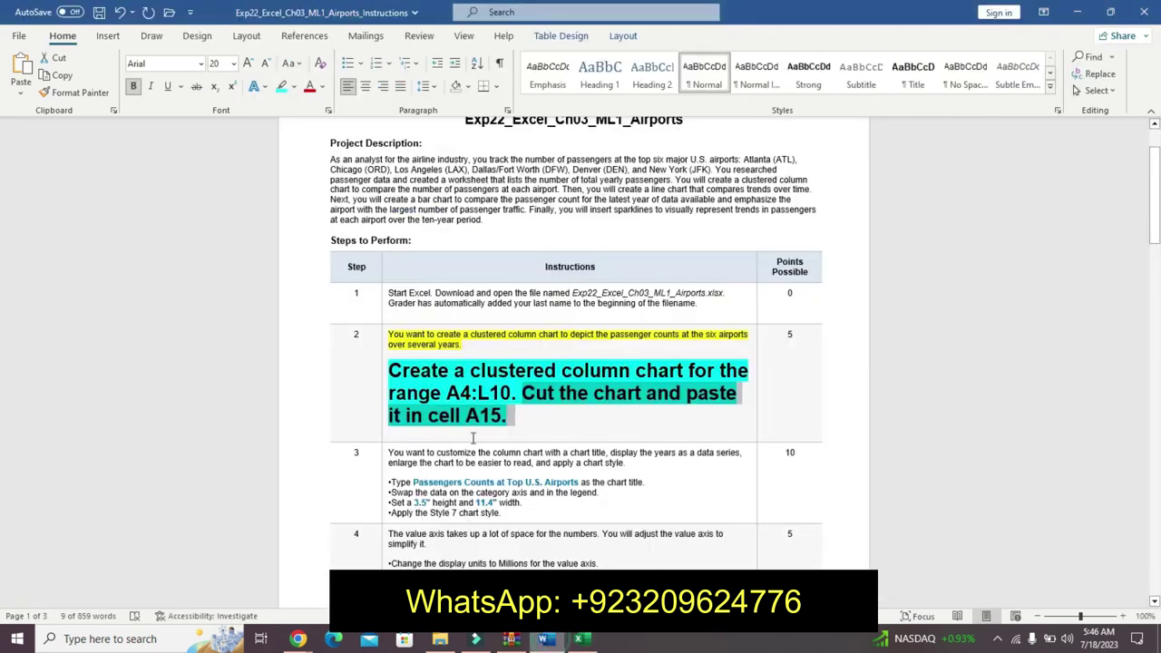
pyautogui.click(575, 640)
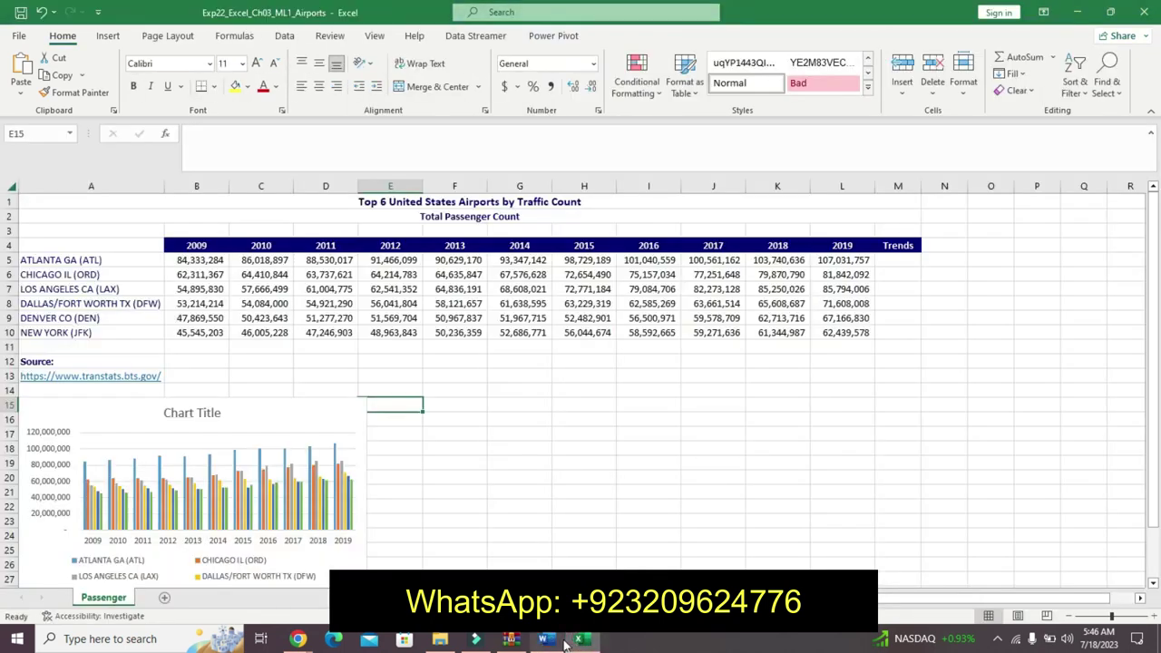
# Step: Switch to Word and undo all the highlighting, bold and font size changes made to the step 2 instruction
pyautogui.click(545, 641)
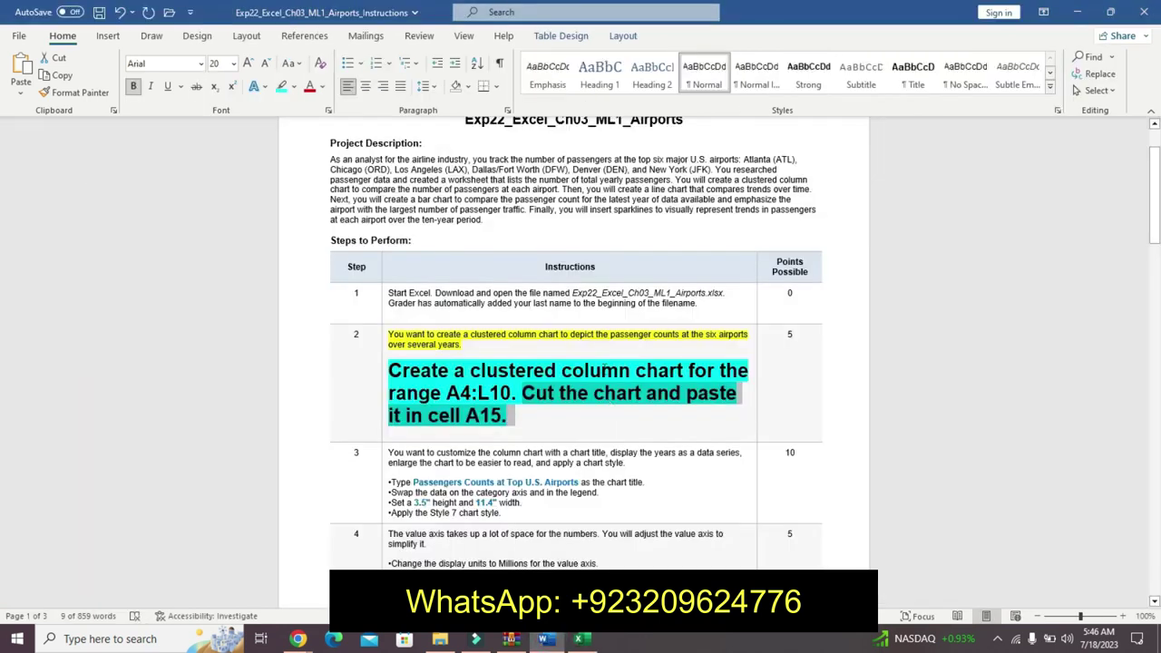
pyautogui.hotkey('ctrl', 'z')
pyautogui.hotkey('ctrl', 'z')
pyautogui.hotkey('ctrl', 'z')
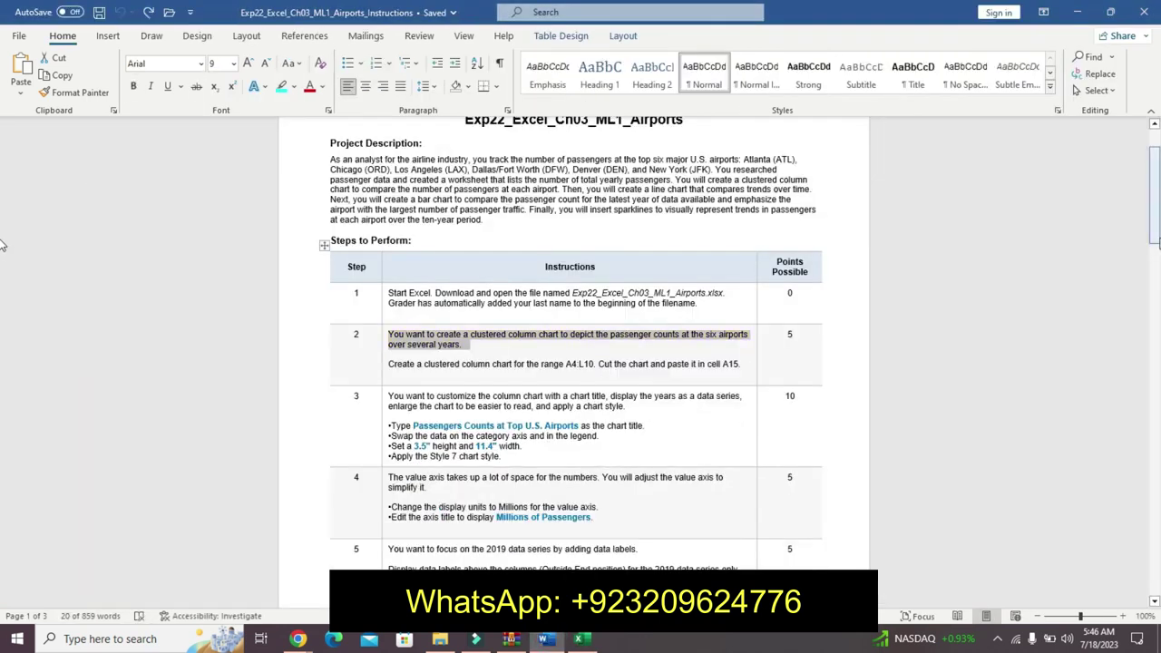
# Step: Highlight the introductory sentence of the step 3 instruction in yellow
pyautogui.scroll(-2, 1155, 234)
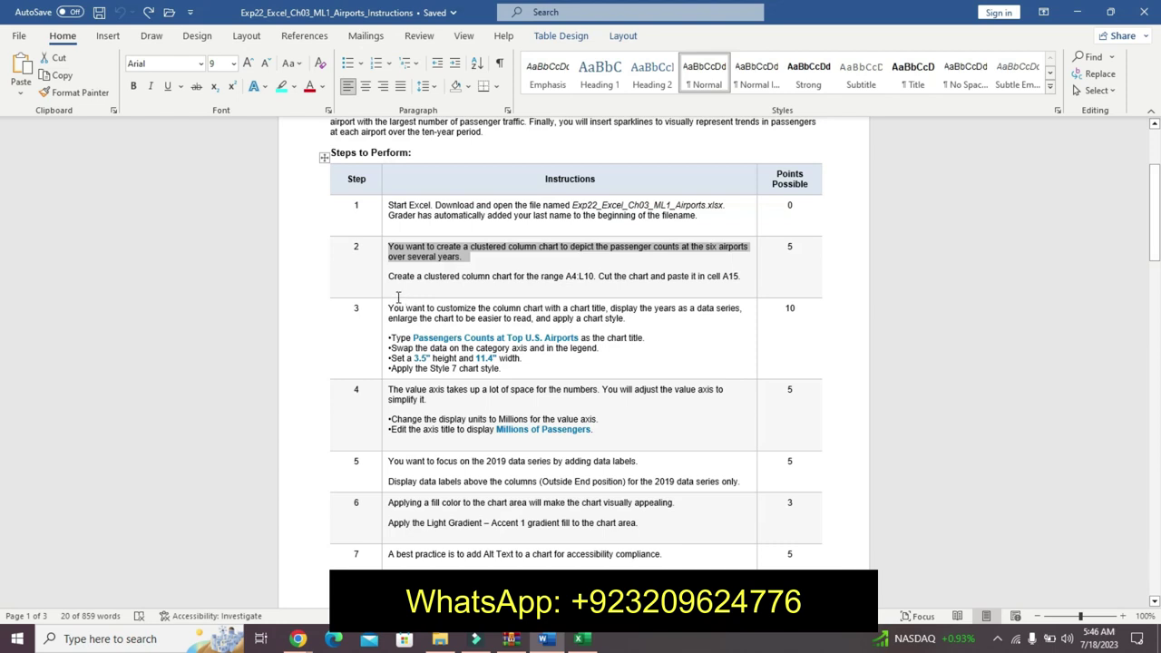
pyautogui.moveTo(391, 308); pyautogui.dragTo(625, 318)
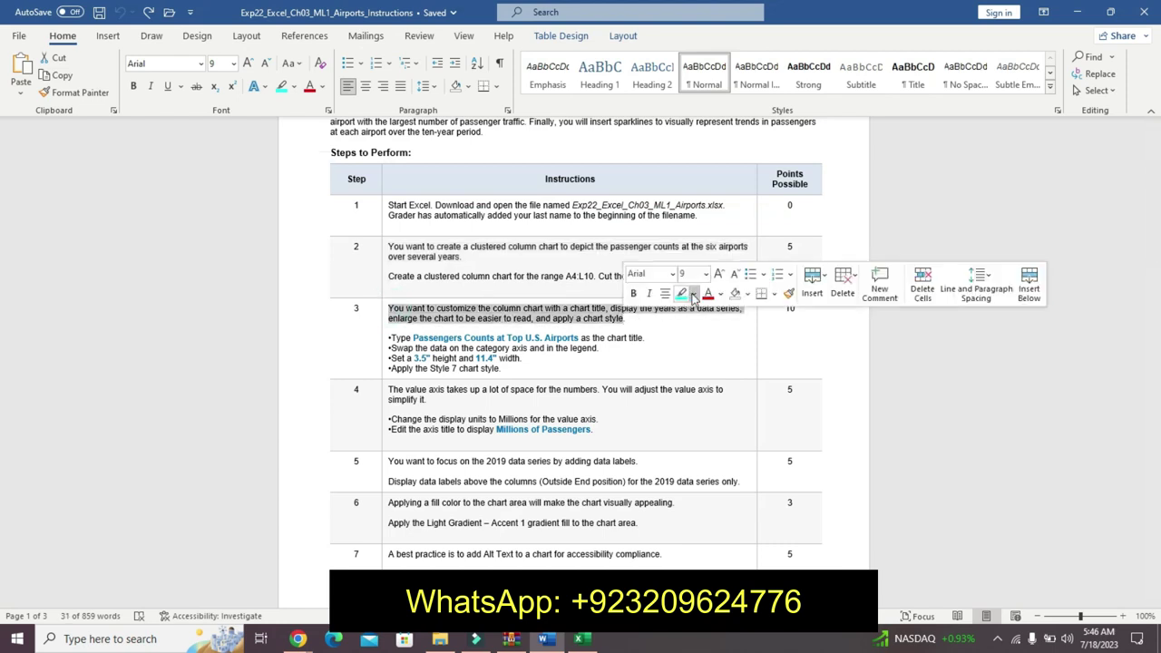
pyautogui.click(693, 294)
pyautogui.click(689, 314)
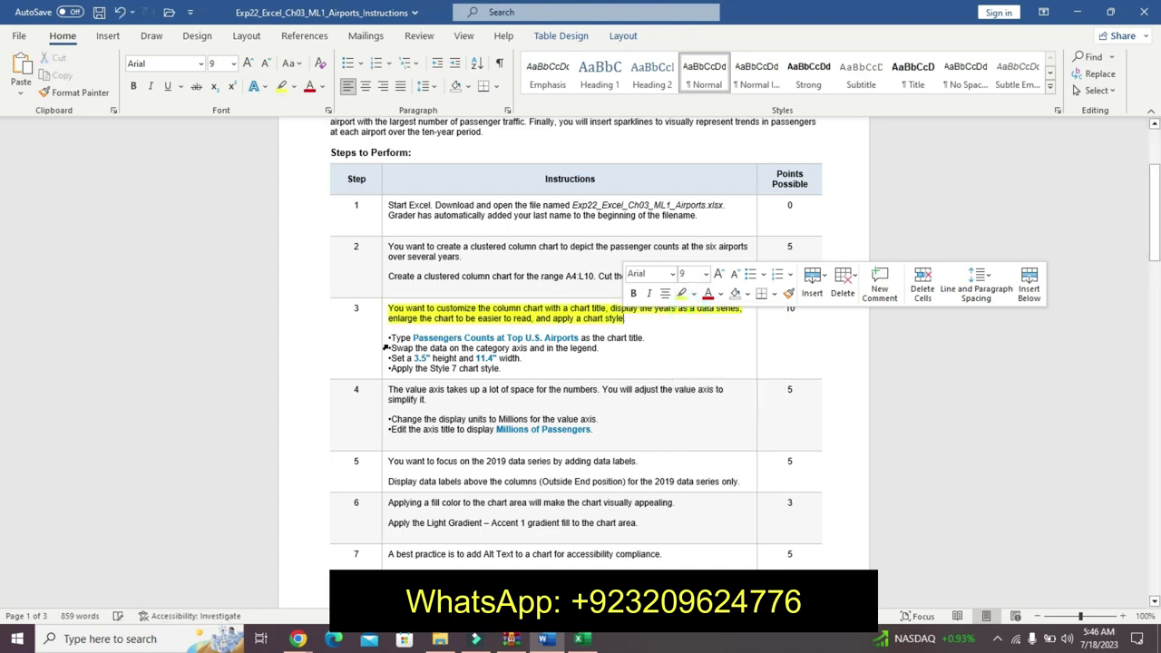
# Step: Format the four bulleted instructions in step 3 as bold, 20 pt, with turquoise highlighting
pyautogui.moveTo(389, 337); pyautogui.dragTo(502, 368)
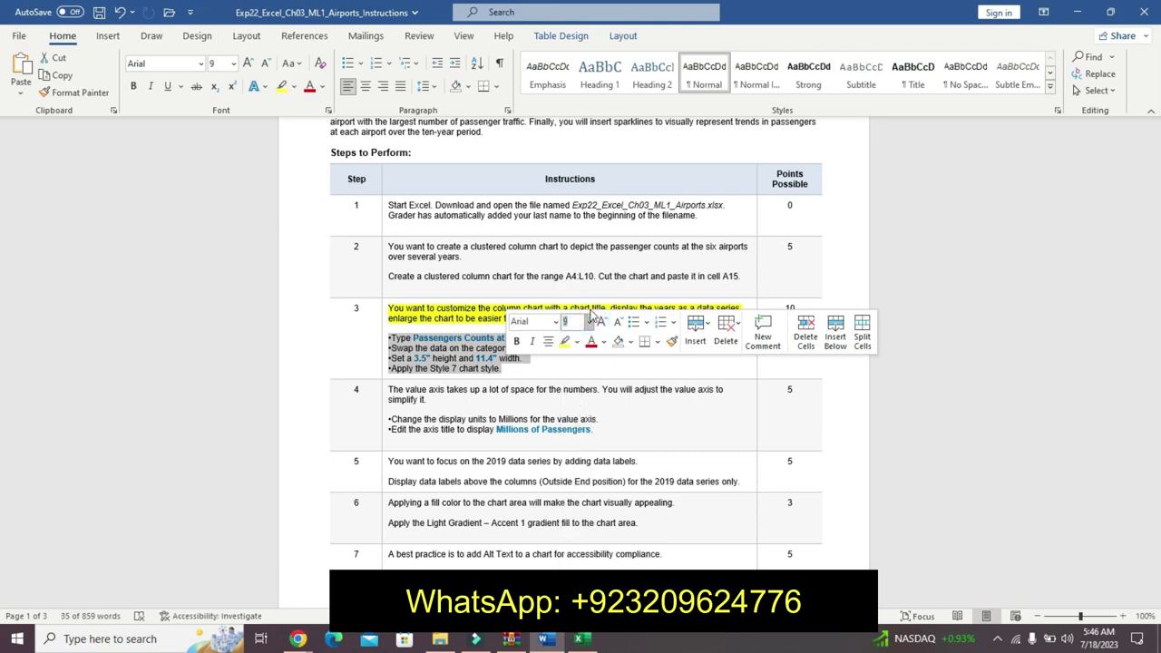
pyautogui.click(591, 325)
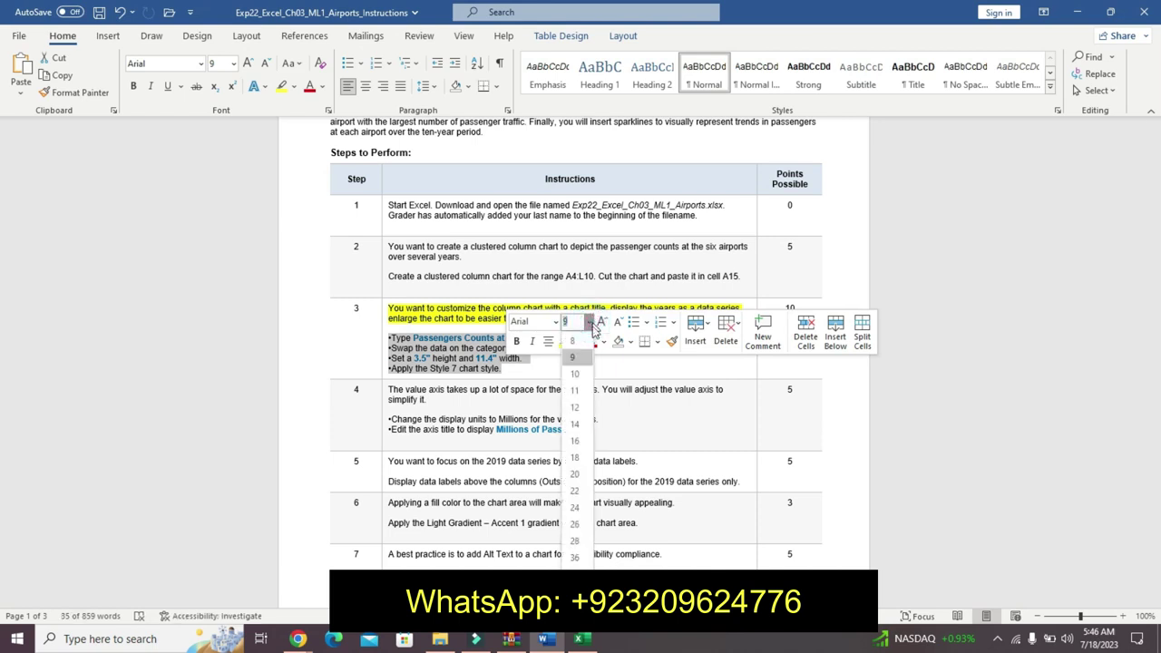
pyautogui.click(579, 476)
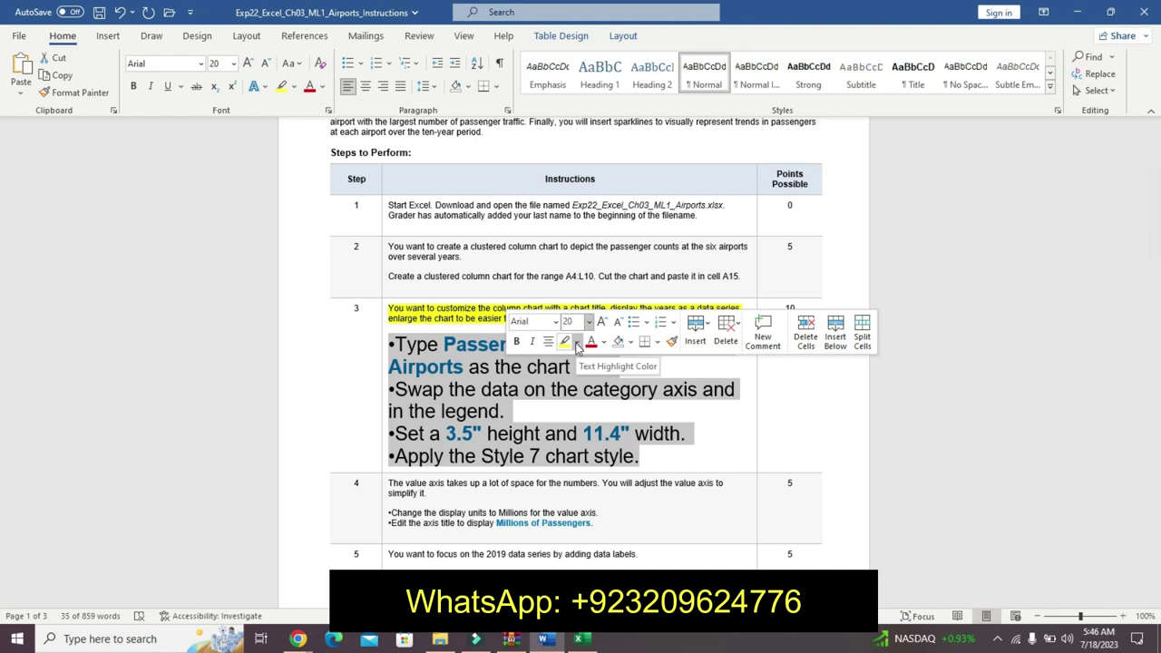
pyautogui.click(514, 343)
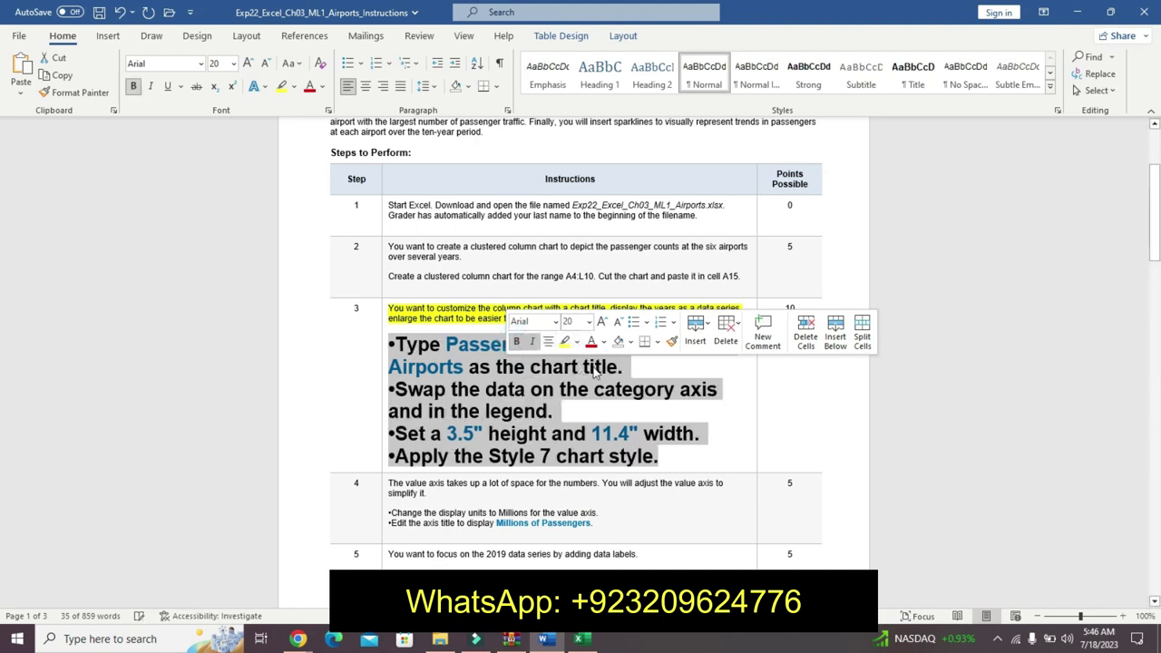
pyautogui.click(577, 342)
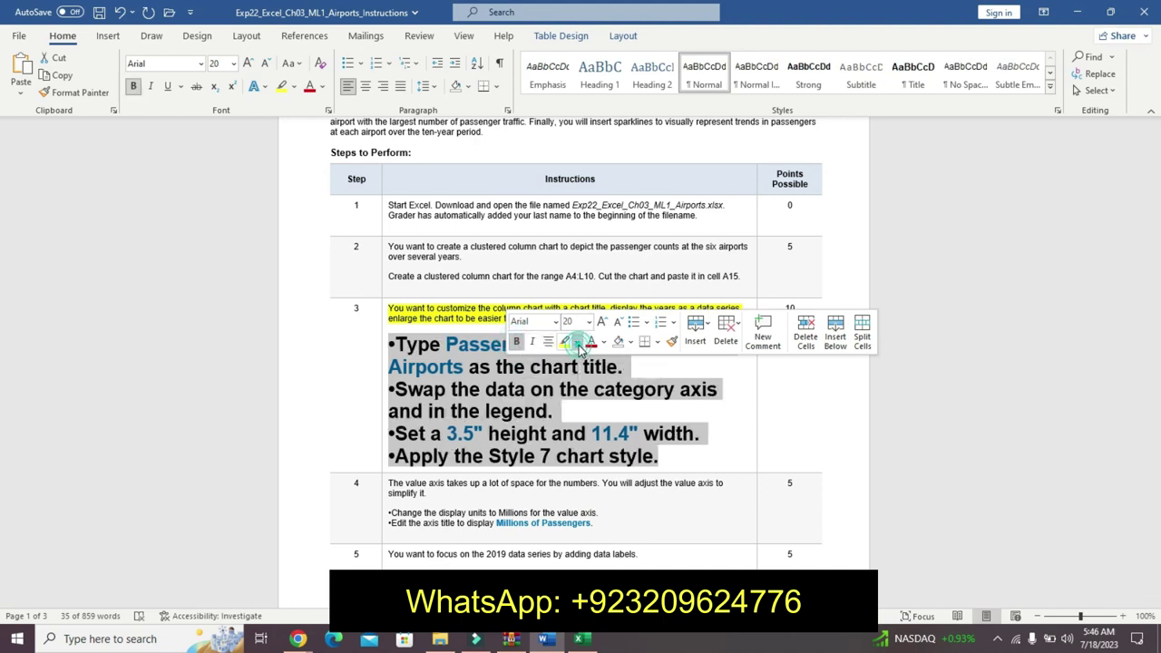
pyautogui.click(612, 363)
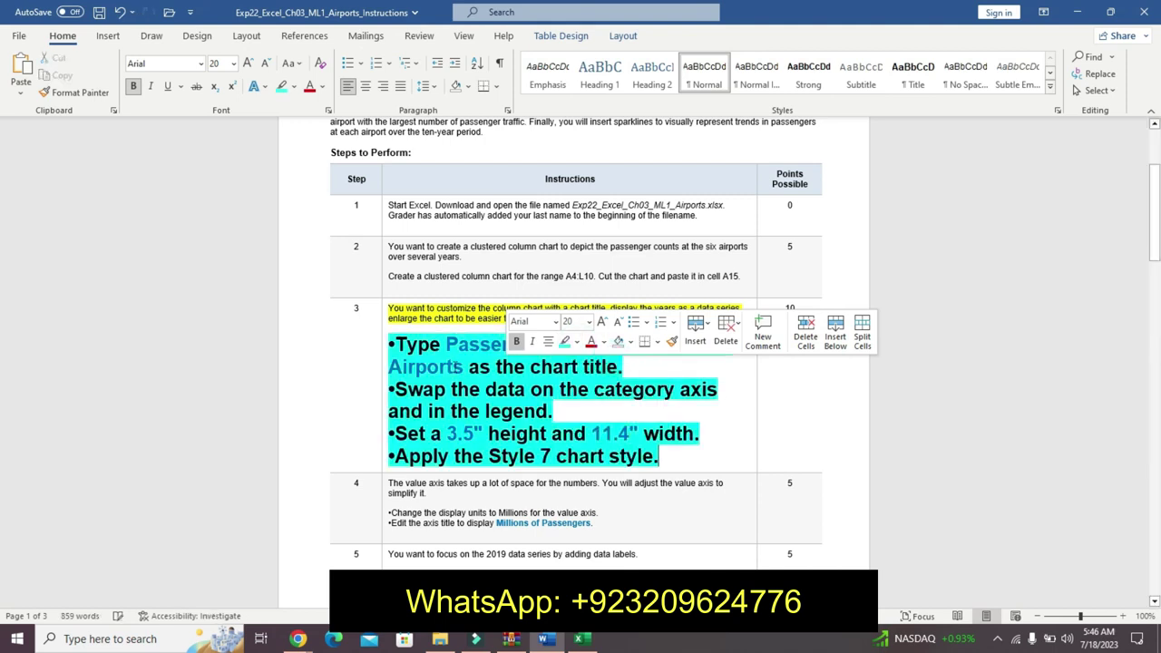
# Step: Copy "Passengers Counts at Top U.S. Airports" from the step 3 instruction and set it as the column chart's title in Excel
pyautogui.click(463, 367)
pyautogui.moveTo(447, 345); pyautogui.dragTo(465, 367)
pyautogui.hotkey('ctrl', 'c')
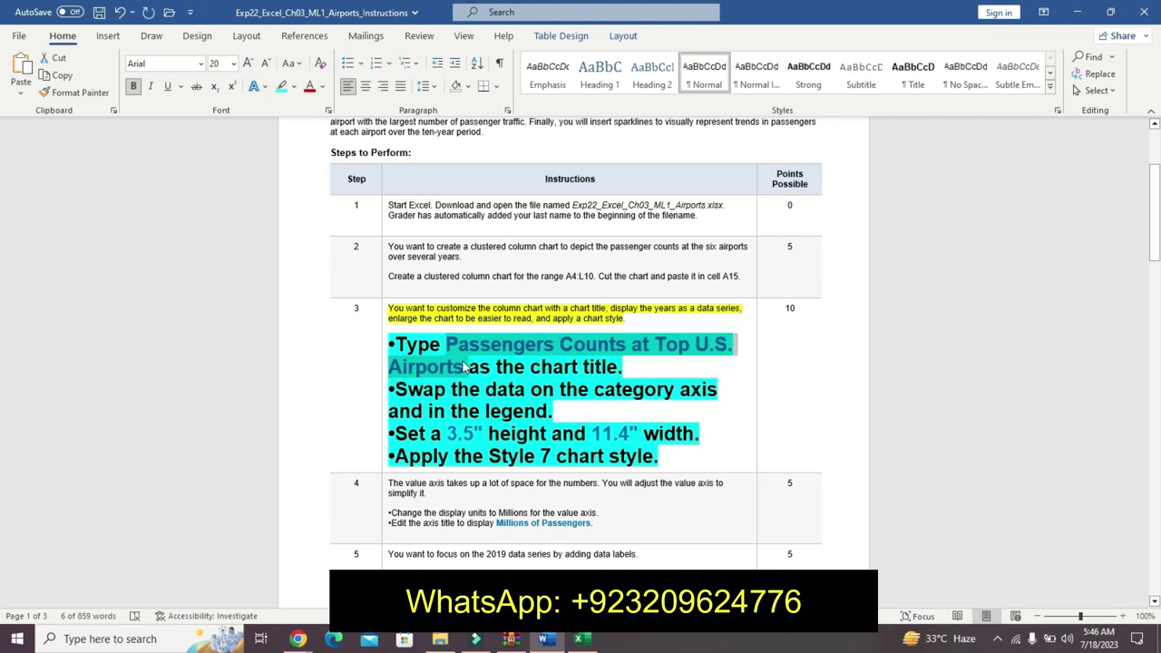
pyautogui.click(581, 639)
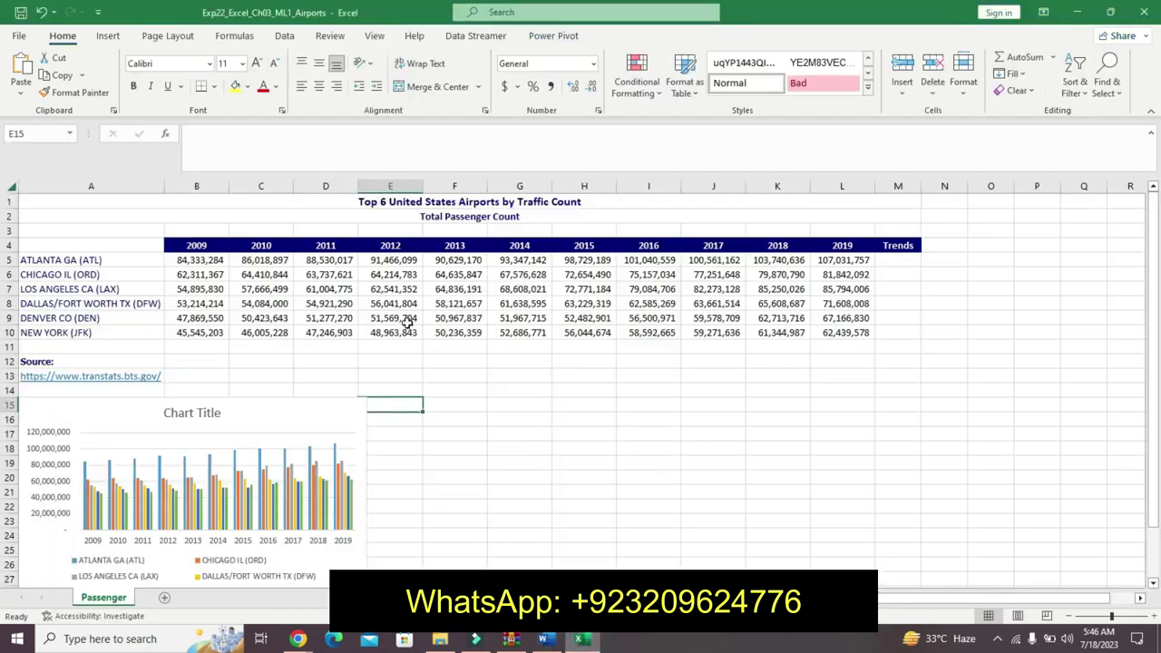
pyautogui.click(214, 416)
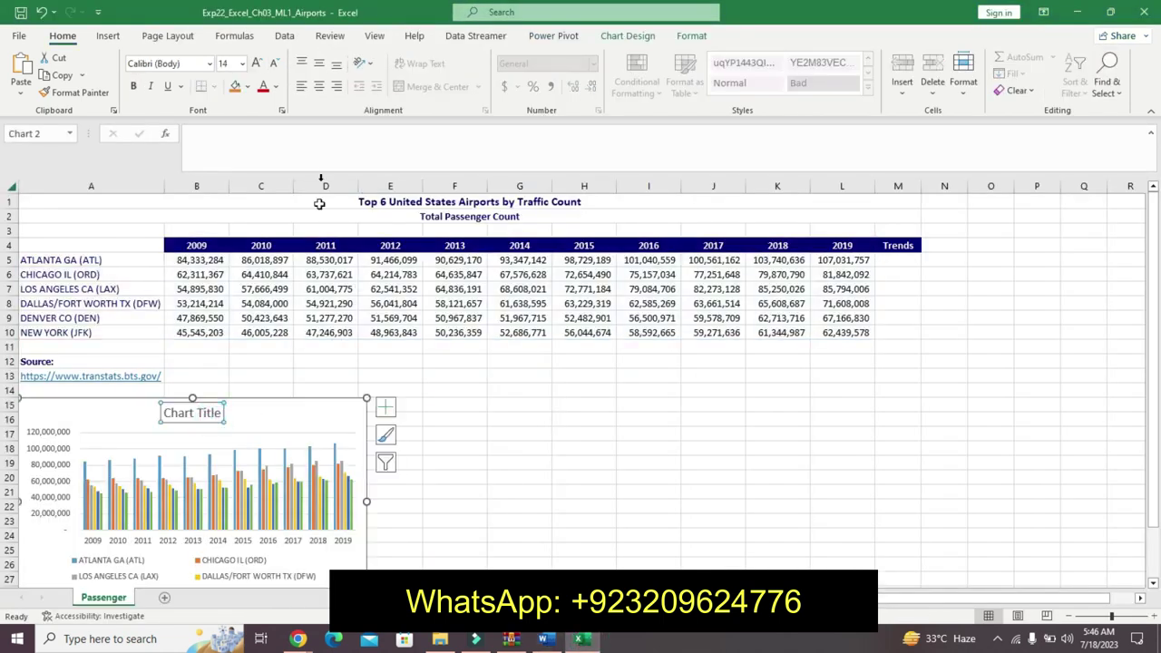
pyautogui.click(325, 149)
pyautogui.hotkey('ctrl', 'v')
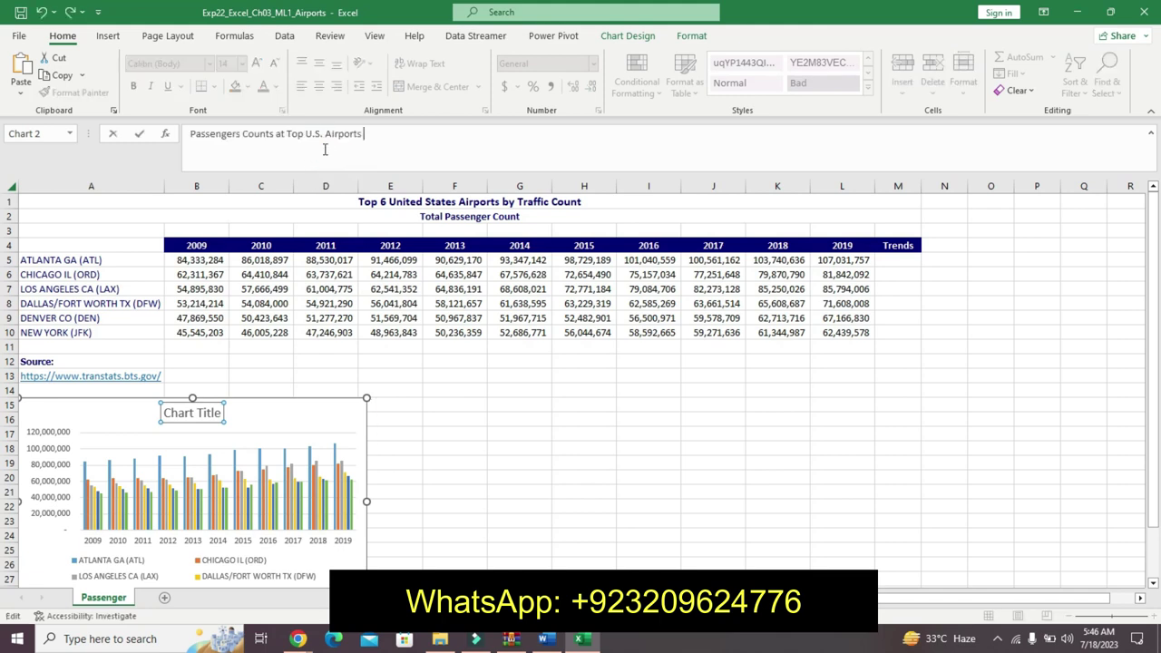
pyautogui.press('Return')
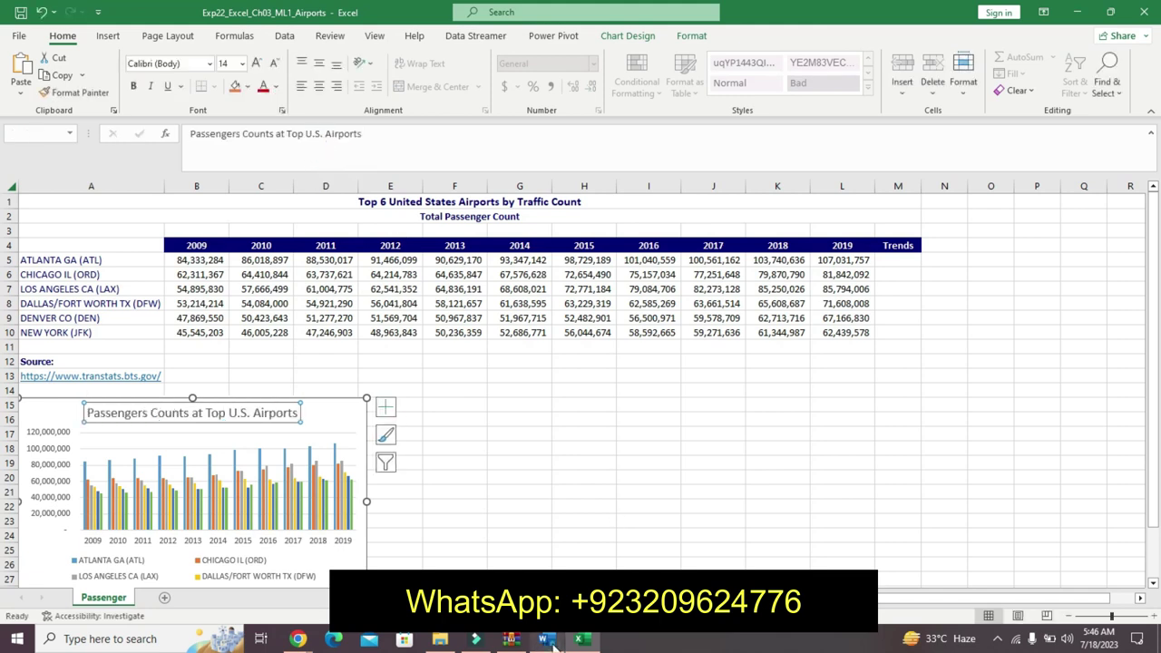
# Step: Consult the step 3 bullet in the Word instructions about swapping the category axis and legend data, and return to Excel
pyautogui.click(547, 640)
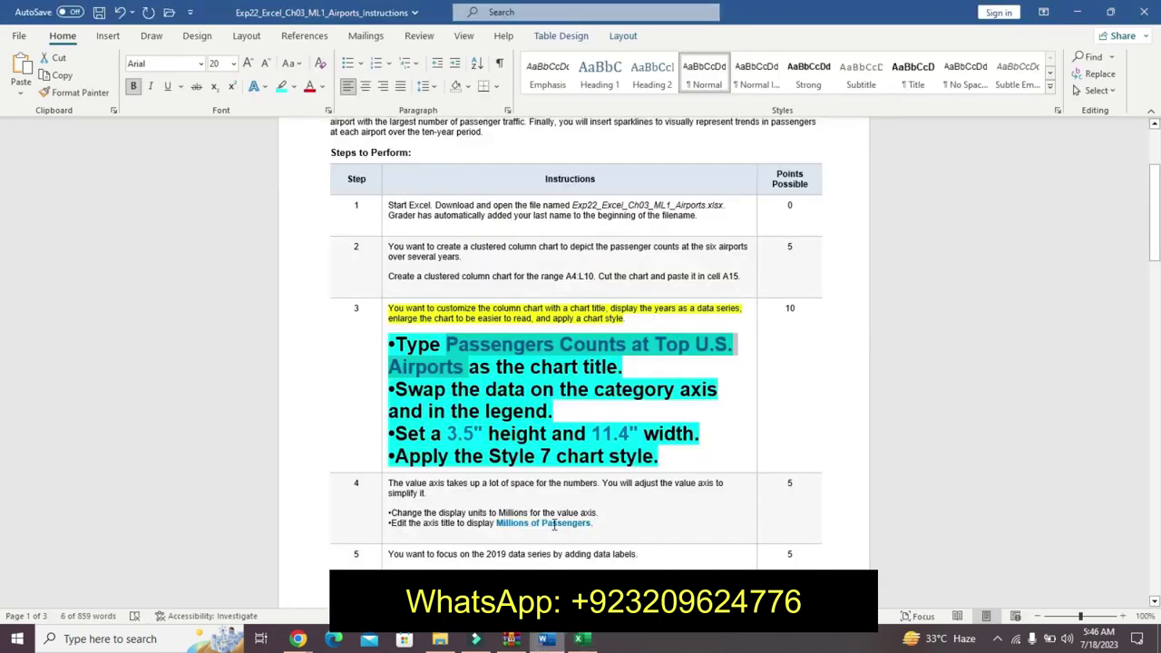
pyautogui.click(460, 399)
pyautogui.moveTo(392, 389); pyautogui.dragTo(558, 416)
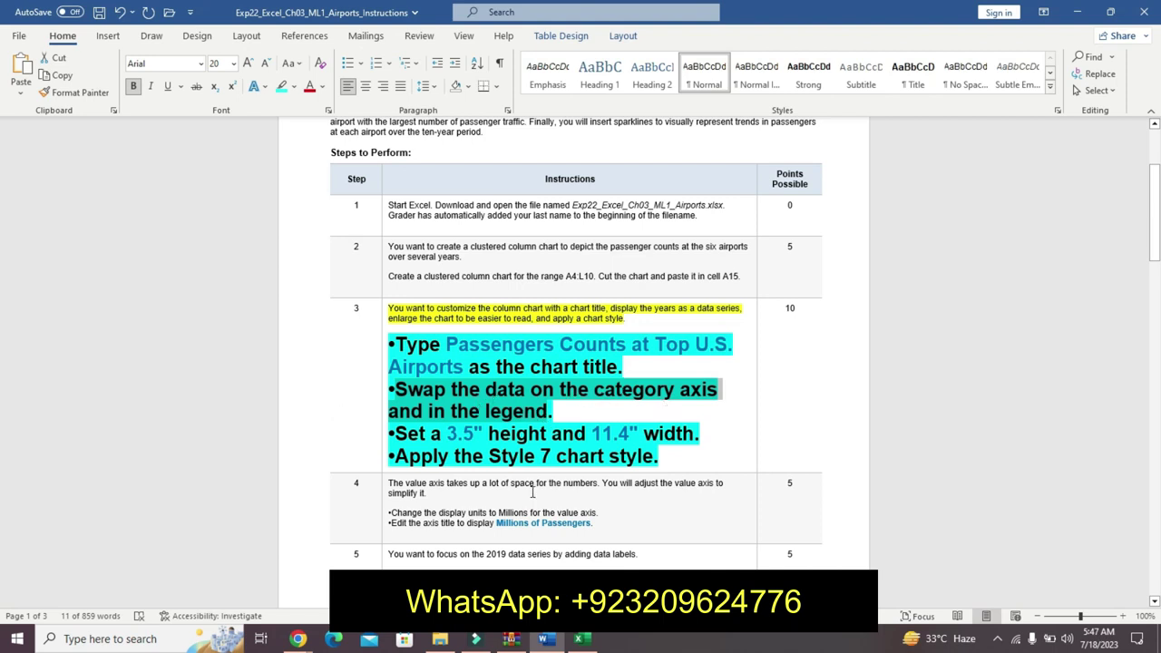
pyautogui.hotkey('alt', 'Tab')
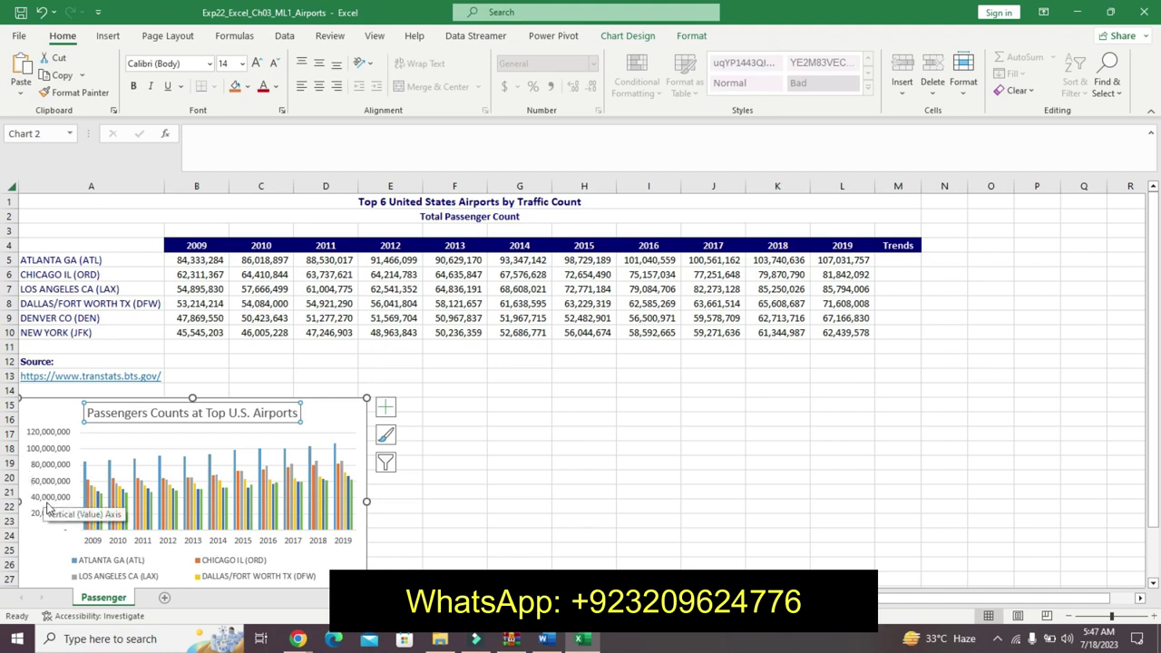
pyautogui.click(217, 544)
pyautogui.click(397, 413)
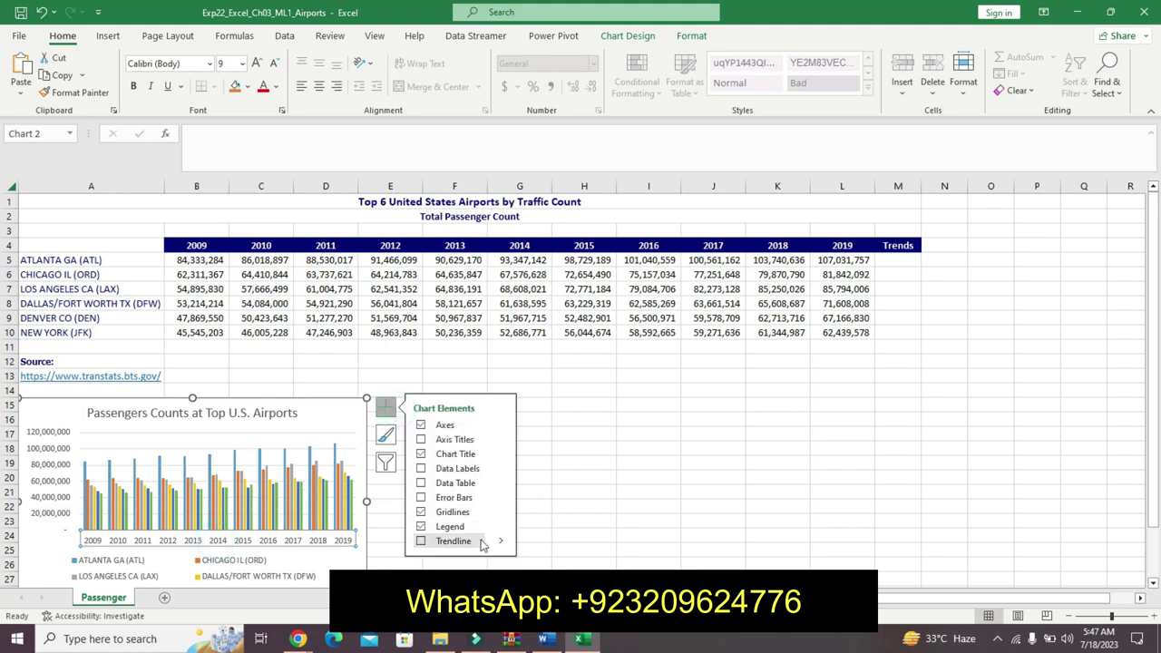
pyautogui.moveTo(504, 528)
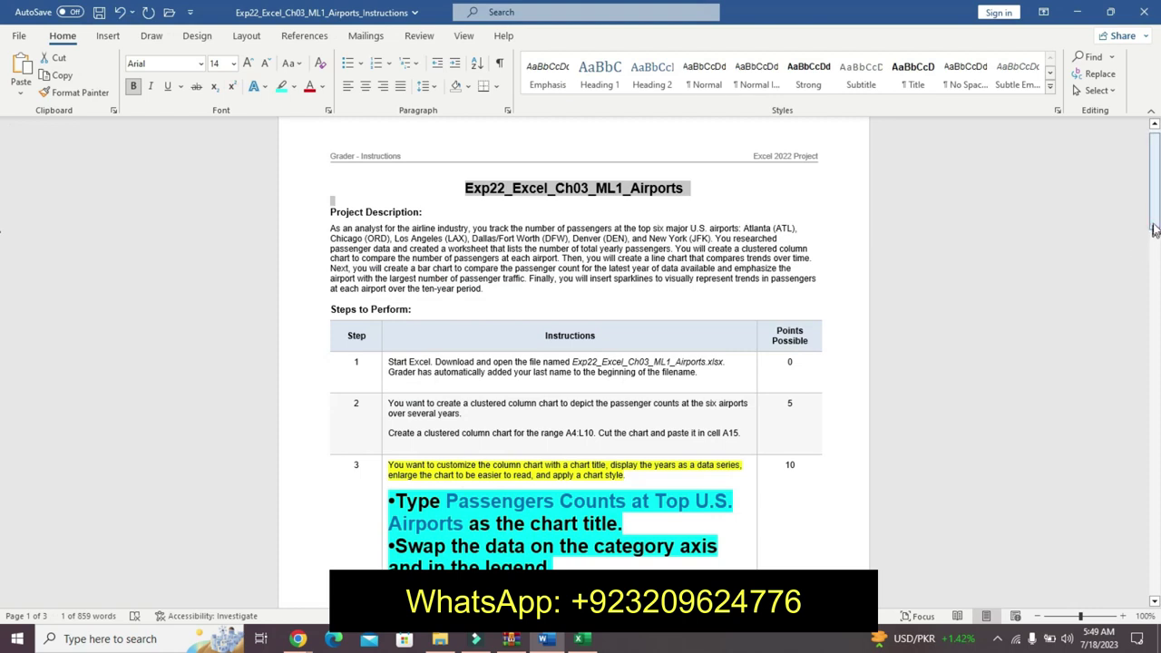
pyautogui.scroll(-2, 1154, 243)
pyautogui.click(580, 640)
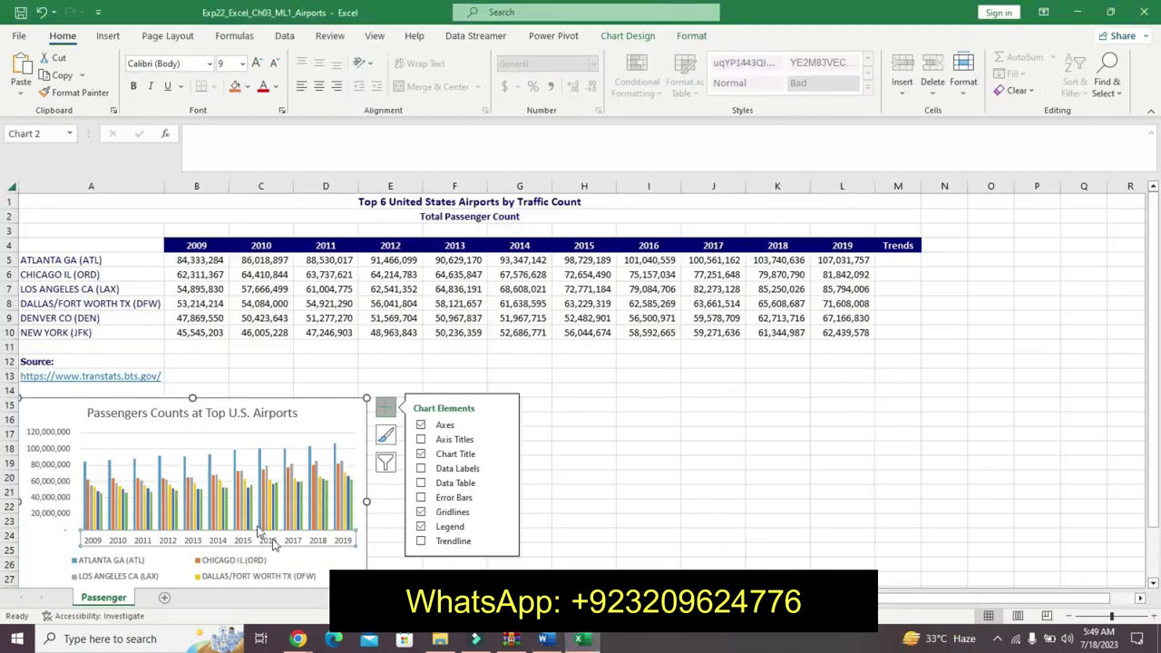
pyautogui.rightClick(325, 547)
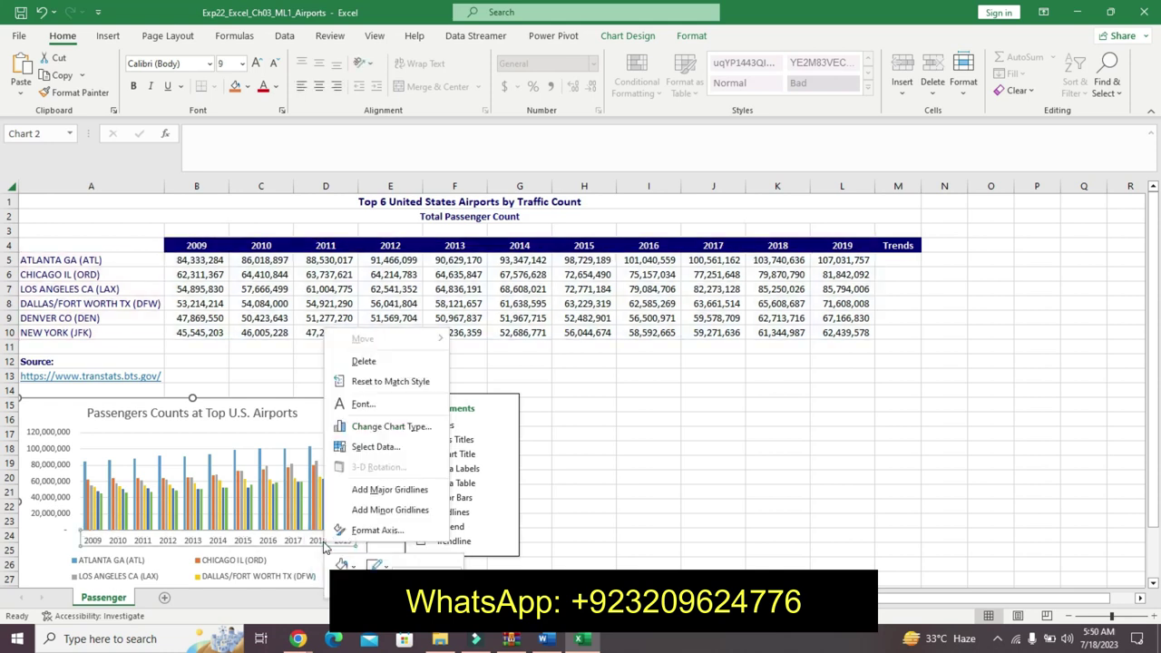
pyautogui.click(54, 543)
pyautogui.rightClick(59, 542)
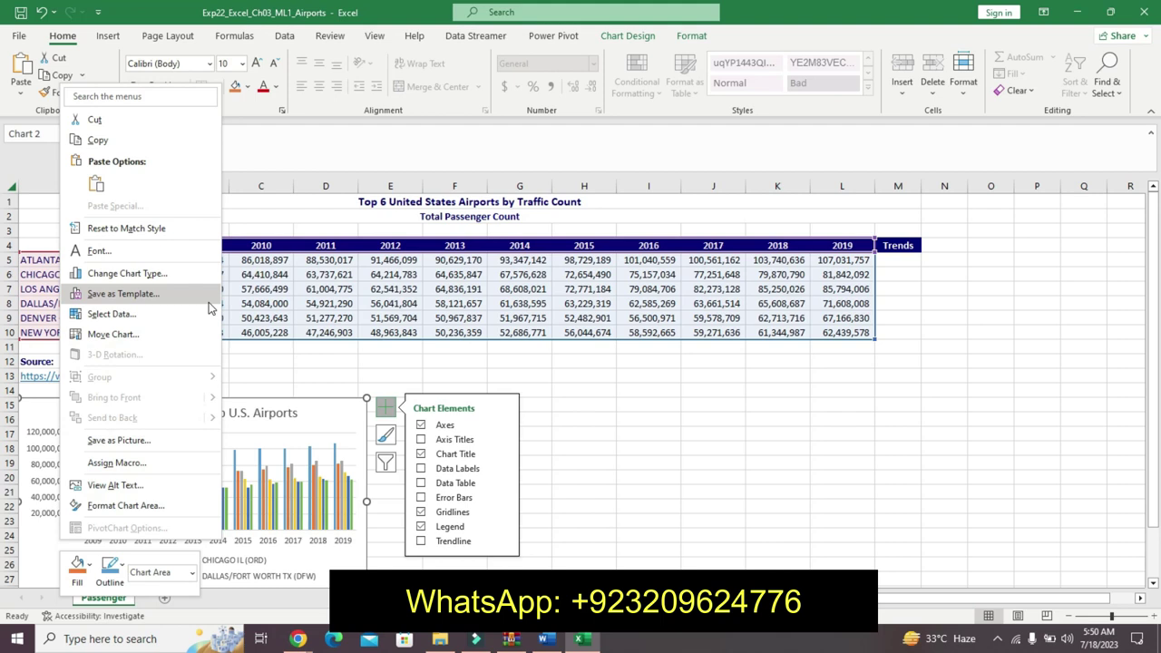
pyautogui.click(544, 639)
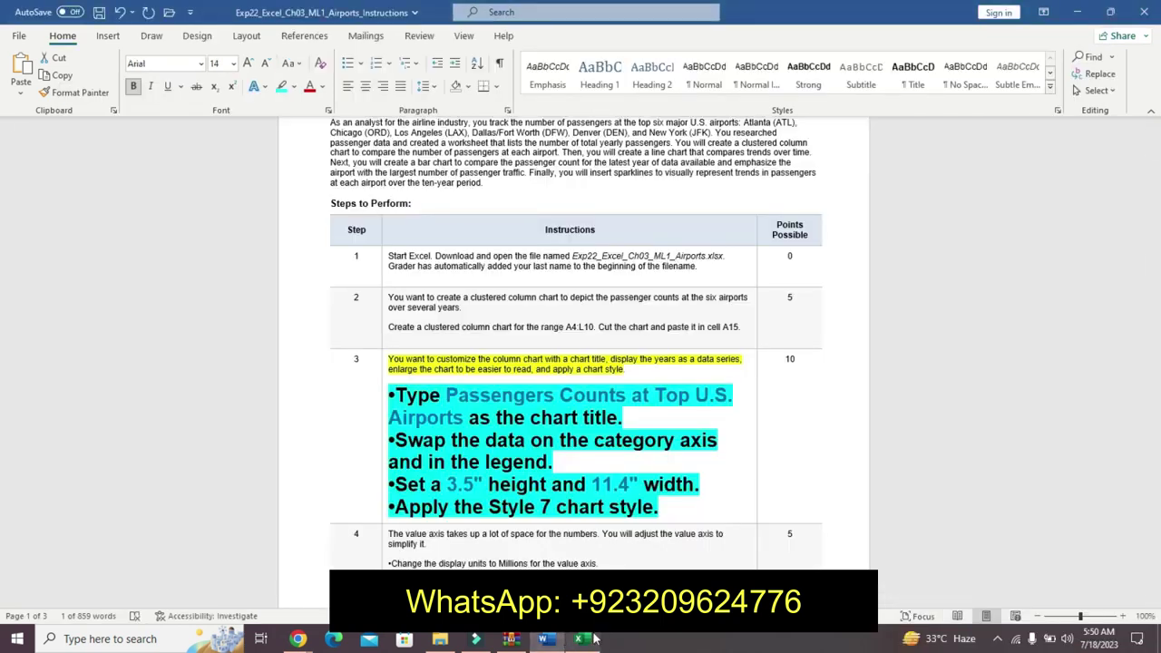
pyautogui.click(581, 640)
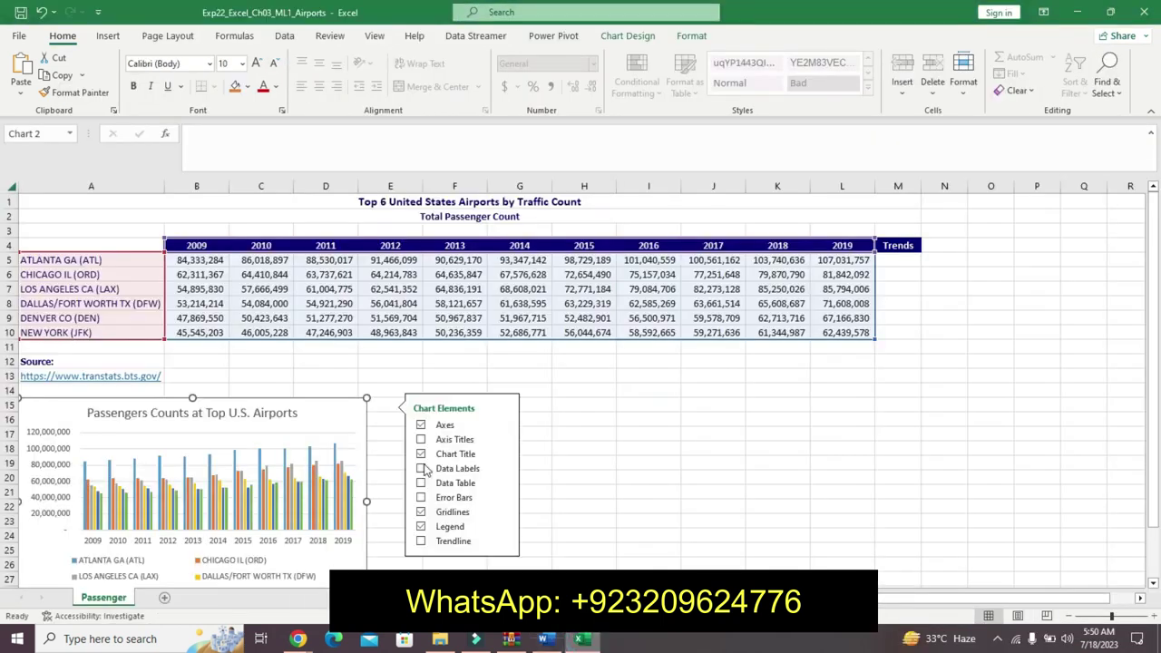
# Step: Switch the column chart's rows and columns in its data source so the years form the legend series and the airports the category axis
pyautogui.click(269, 496)
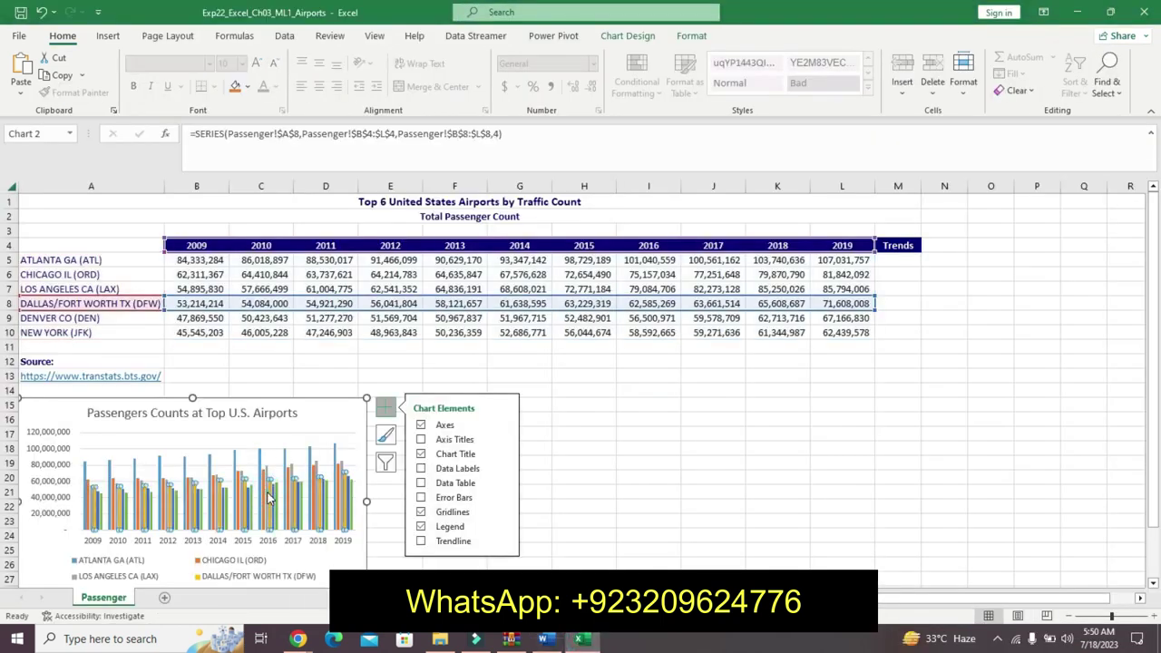
pyautogui.click(156, 463)
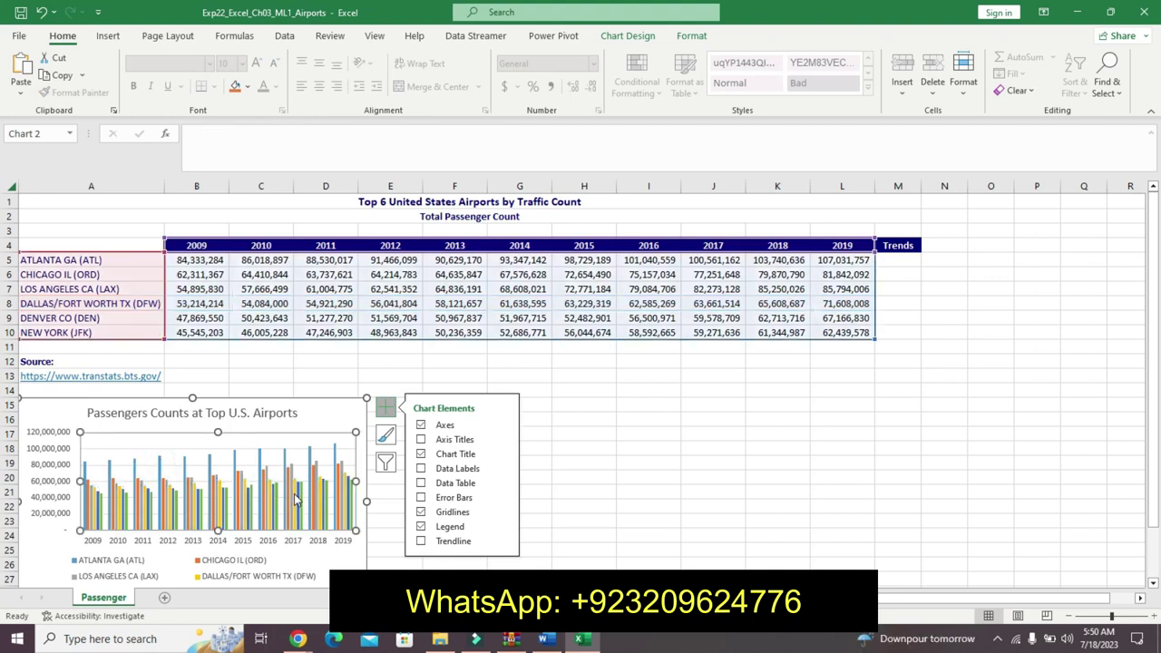
pyautogui.rightClick(301, 494)
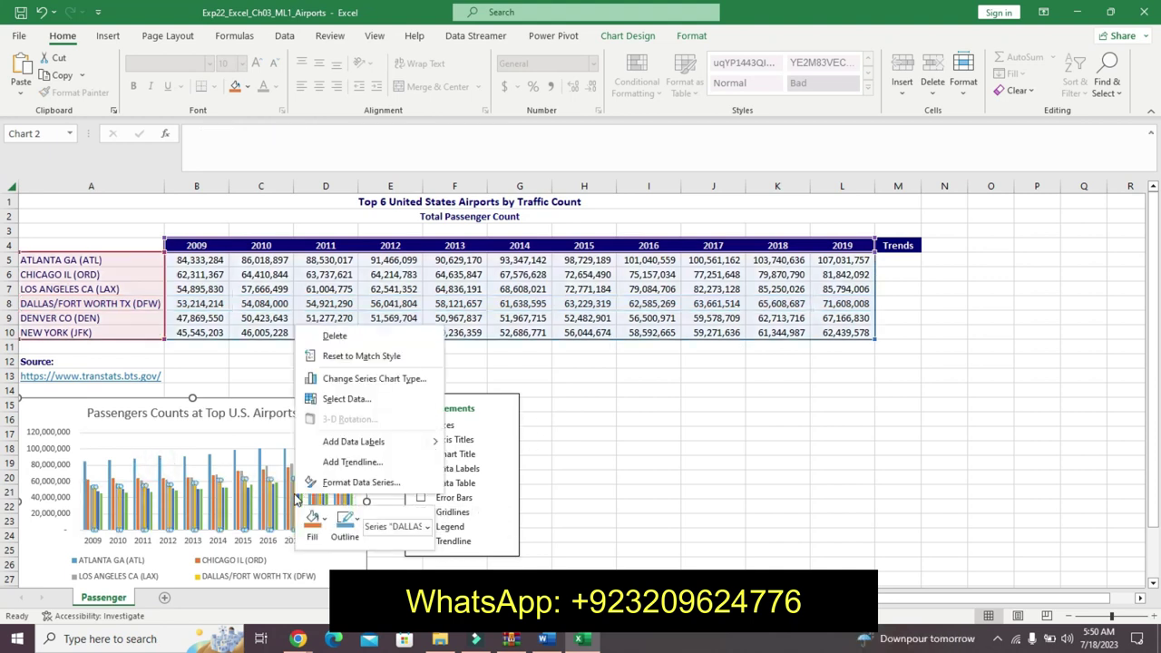
pyautogui.click(370, 405)
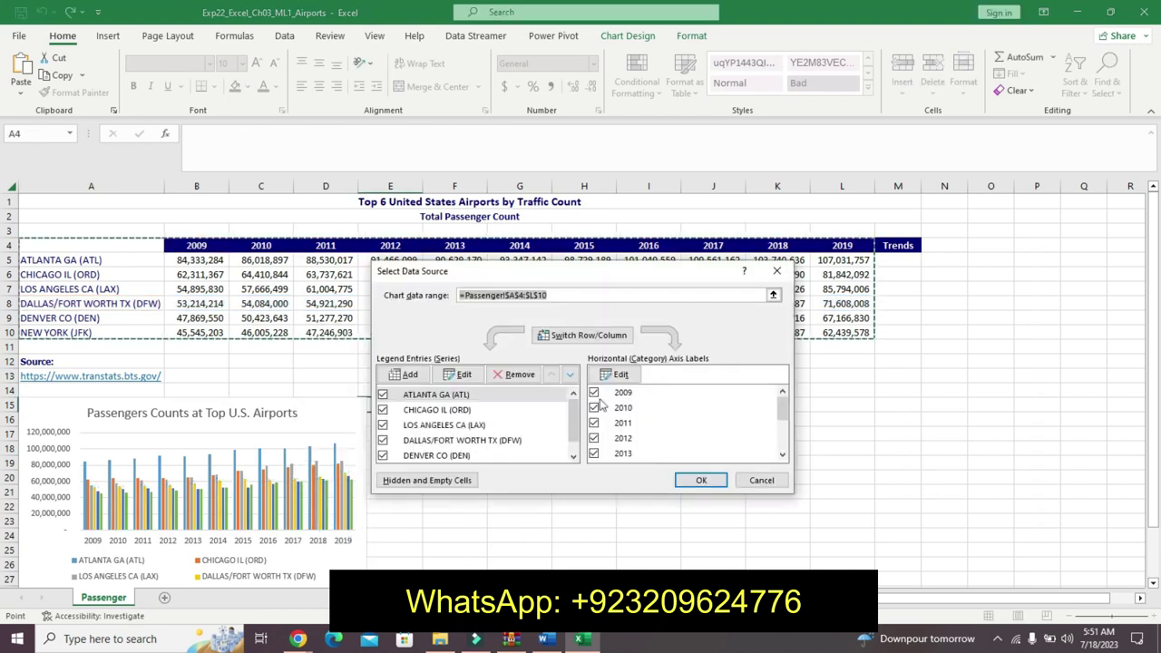
pyautogui.click(577, 336)
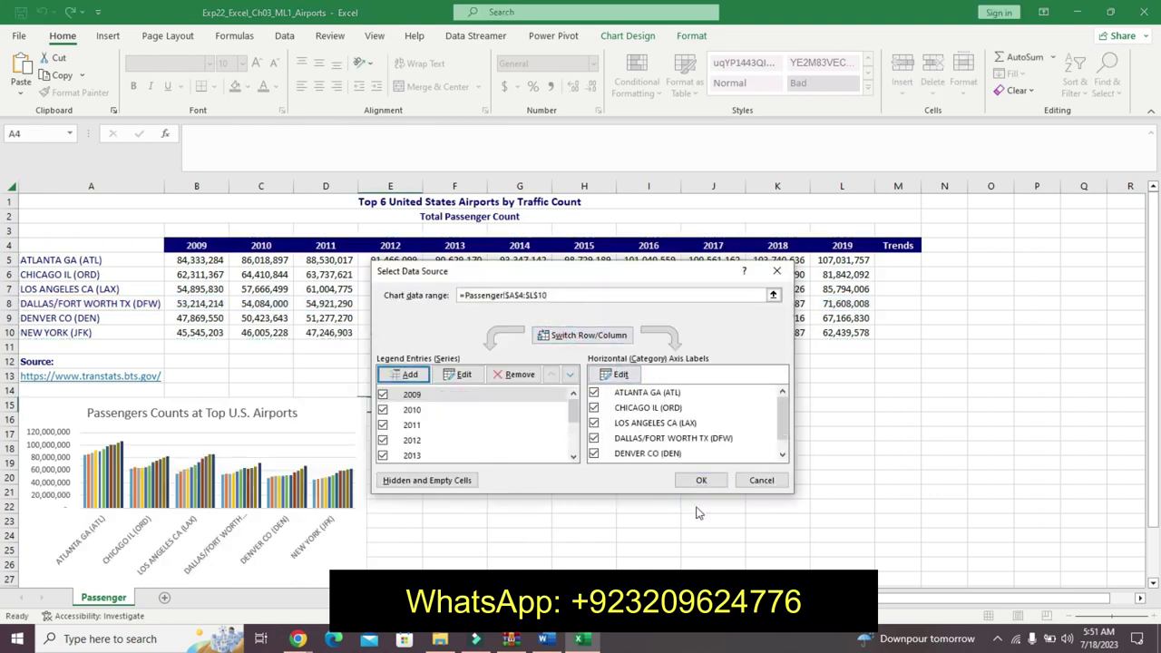
pyautogui.click(701, 480)
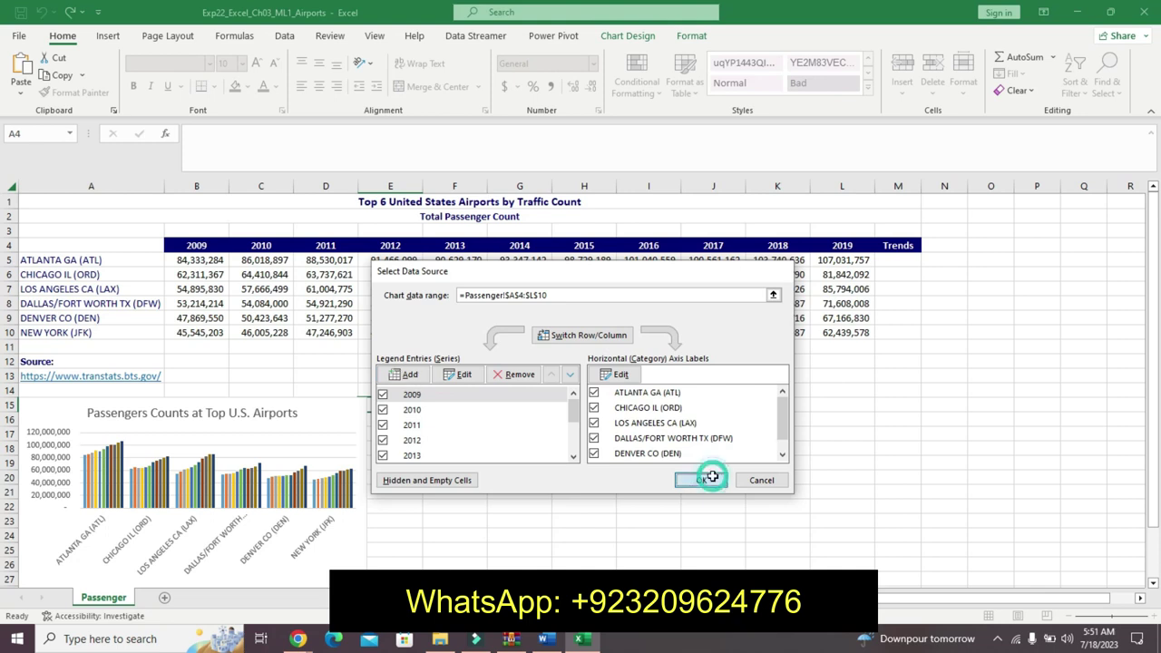
# Step: Consult the chart size bullet in the Word instructions and set the column chart's height to 3.5" in Excel
pyautogui.moveTo(1156, 380); pyautogui.dragTo(1155, 443)
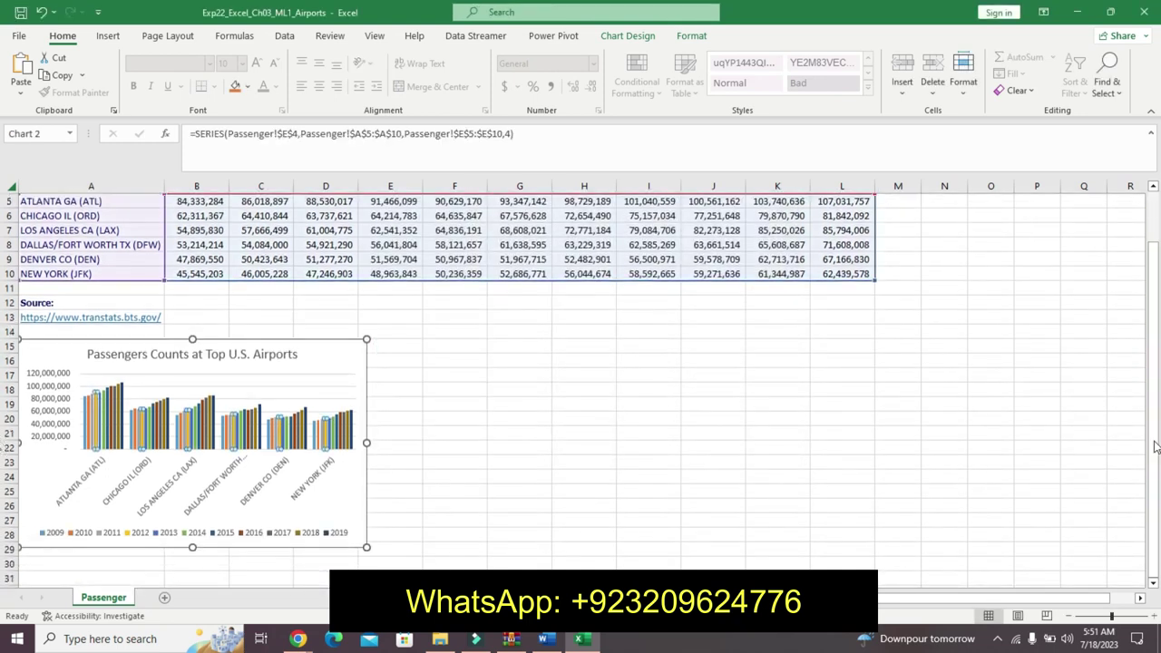
pyautogui.click(541, 642)
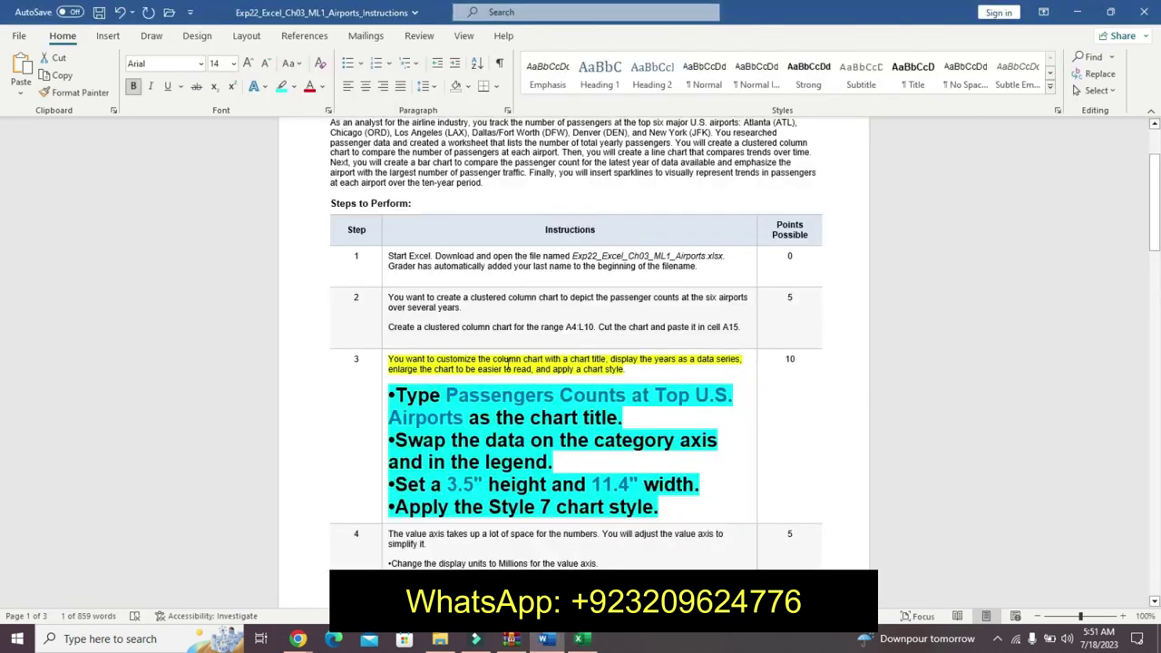
pyautogui.moveTo(389, 485); pyautogui.dragTo(697, 485)
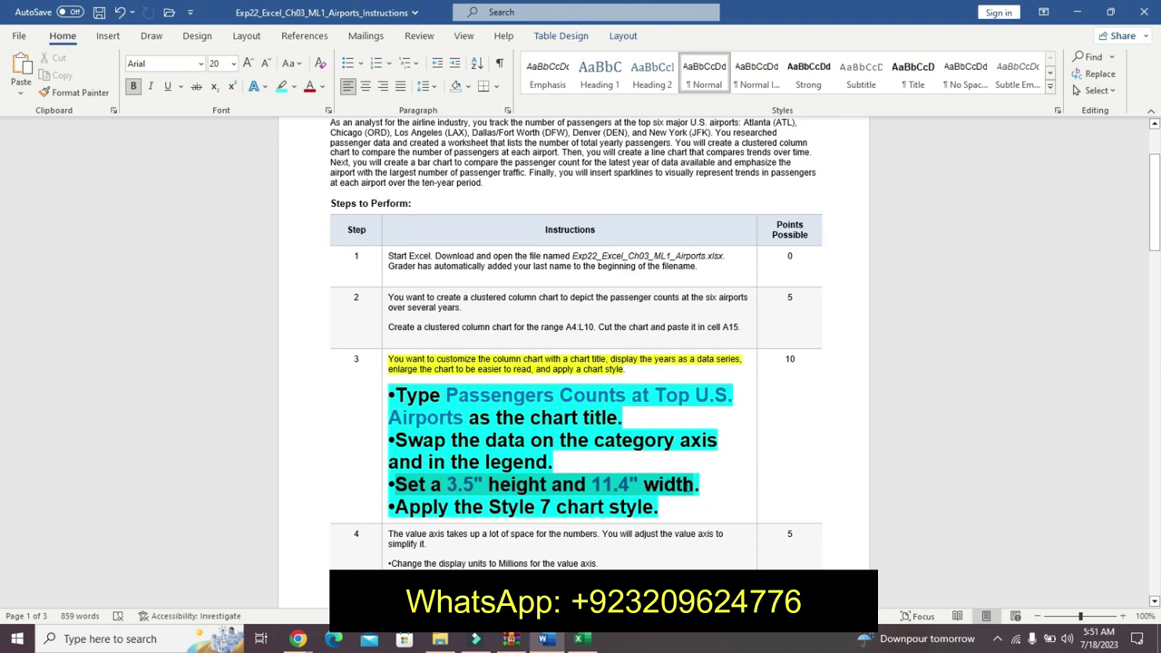
pyautogui.click(580, 639)
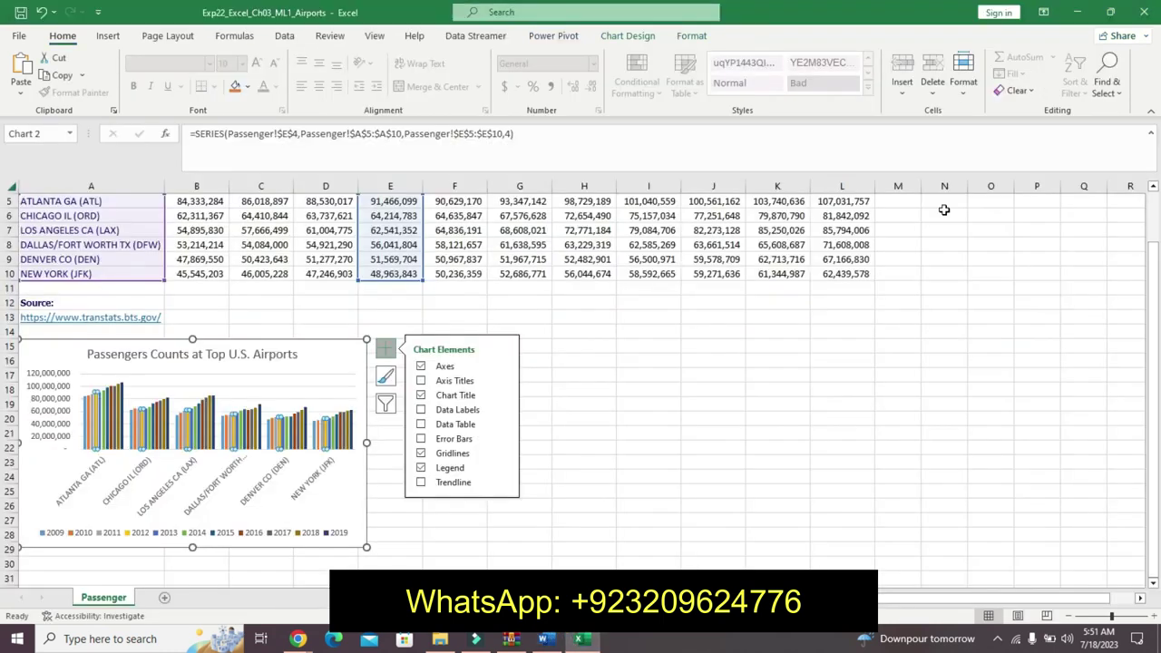
pyautogui.click(689, 36)
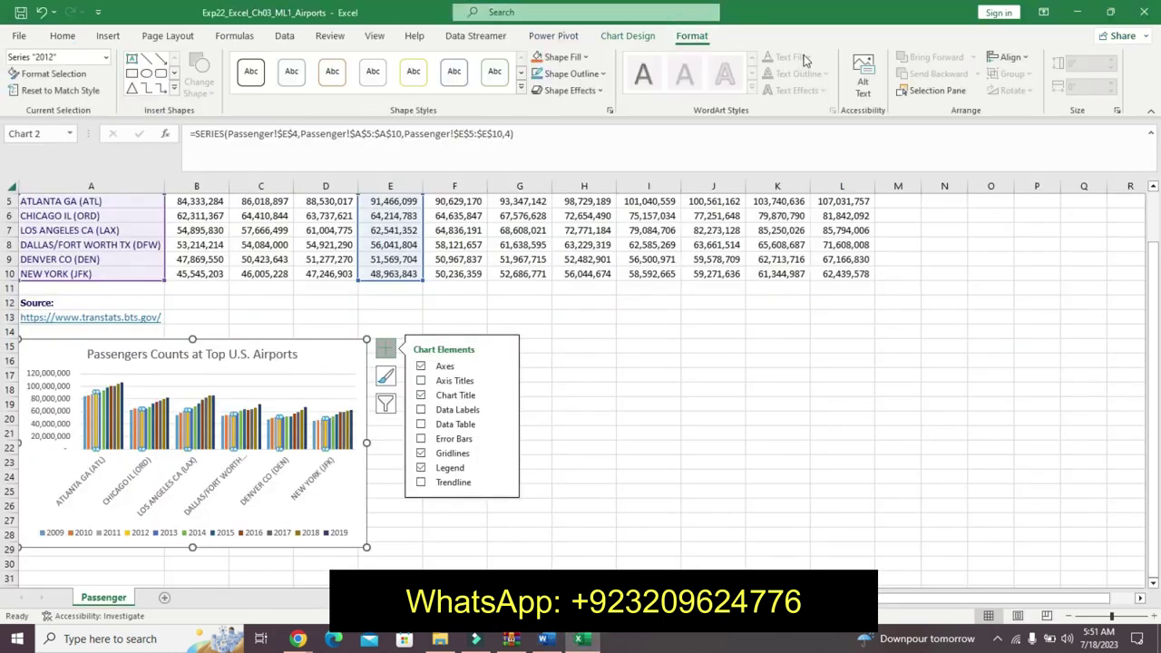
pyautogui.click(277, 363)
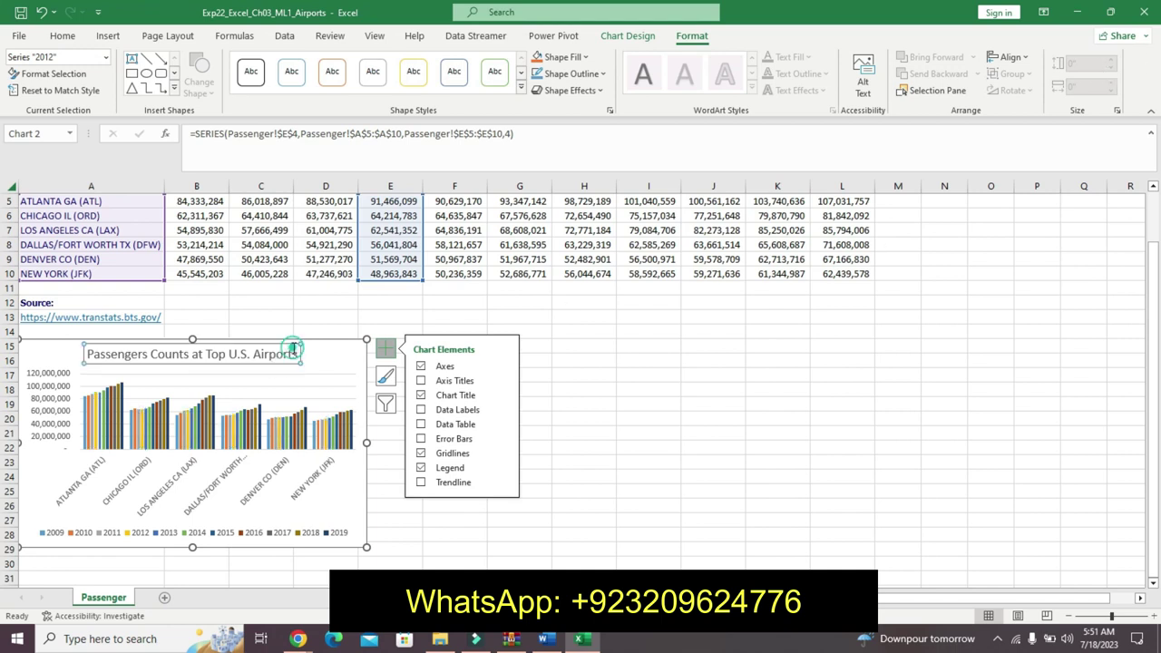
pyautogui.click(331, 356)
pyautogui.doubleClick(332, 356)
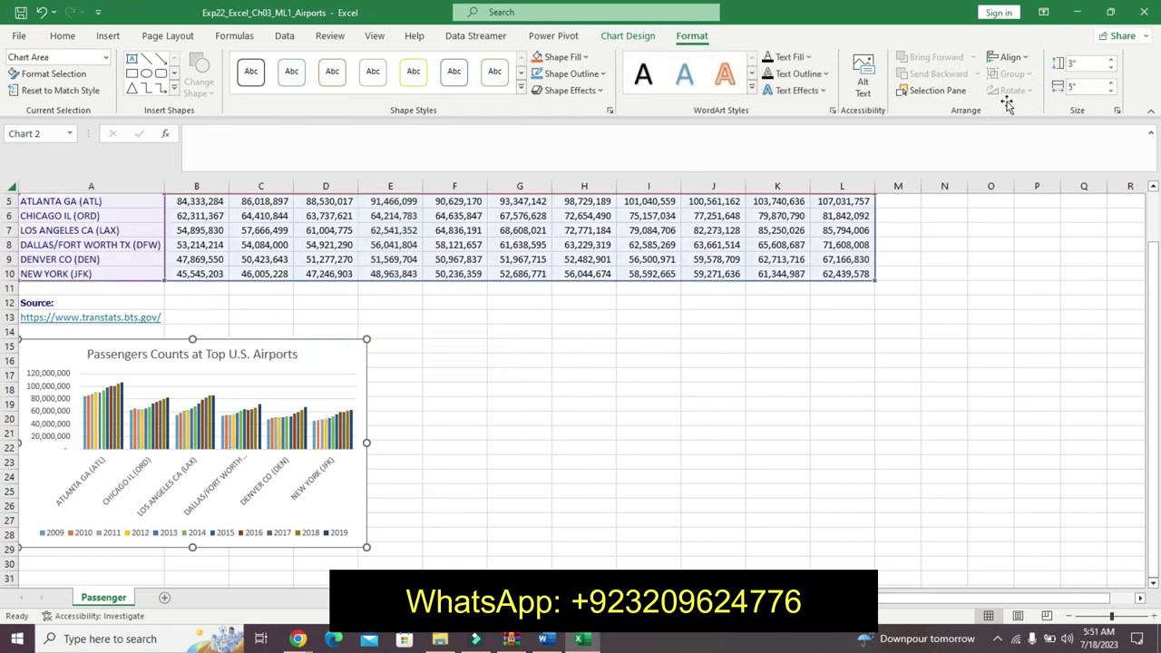
pyautogui.click(687, 448)
pyautogui.click(324, 370)
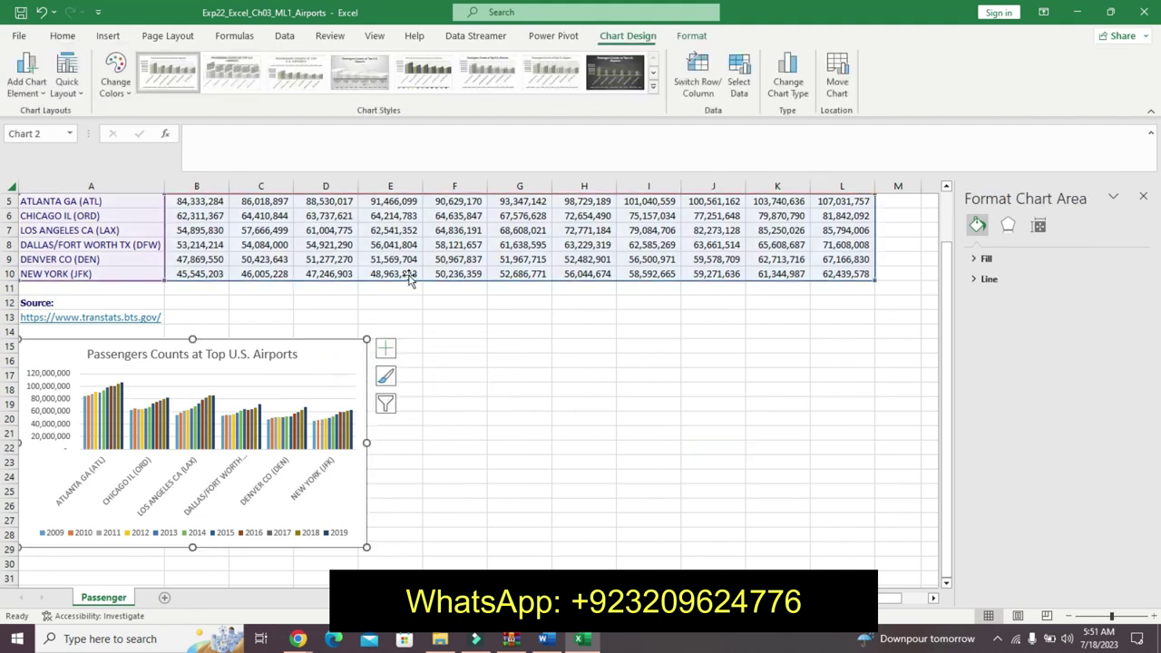
pyautogui.click(689, 36)
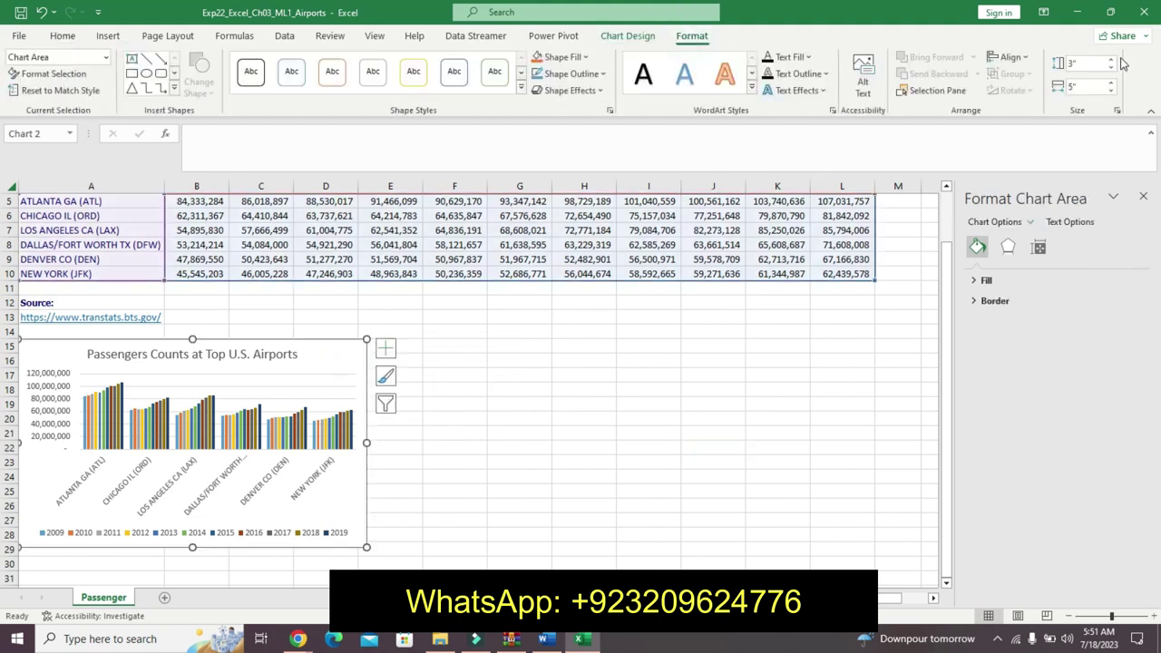
pyautogui.click(1111, 60)
pyautogui.click(1111, 60)
pyautogui.click(1111, 60)
pyautogui.click(1112, 59)
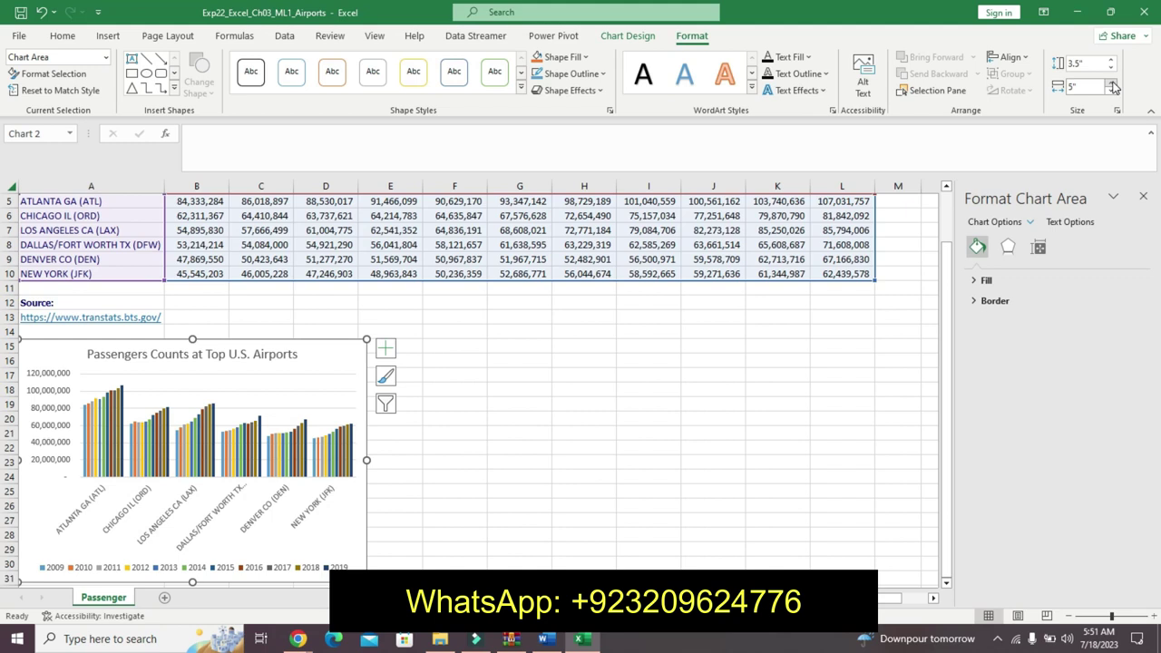
# Step: Set the column chart's width to 11.4", checking the required value in the Word instructions
pyautogui.click(1111, 82)
pyautogui.click(1111, 83)
pyautogui.click(1111, 83)
pyautogui.click(1111, 82)
pyautogui.click(1111, 83)
pyautogui.click(1112, 83)
pyautogui.click(1111, 82)
pyautogui.click(1111, 83)
pyautogui.click(1111, 82)
pyautogui.click(1111, 82)
pyautogui.click(1111, 83)
pyautogui.click(1111, 83)
pyautogui.click(1111, 82)
pyautogui.click(1111, 83)
pyautogui.click(1111, 83)
pyautogui.click(1111, 83)
pyautogui.click(1111, 82)
pyautogui.click(1111, 83)
pyautogui.click(1111, 82)
pyautogui.click(1111, 82)
pyautogui.click(1111, 82)
pyautogui.doubleClick(1112, 82)
pyautogui.click(1111, 82)
pyautogui.click(1111, 83)
pyautogui.click(1112, 82)
pyautogui.click(1111, 83)
pyautogui.click(1111, 83)
pyautogui.click(1112, 83)
pyautogui.click(1111, 82)
pyautogui.click(1111, 83)
pyautogui.click(1111, 82)
pyautogui.click(1111, 82)
pyautogui.click(1111, 82)
pyautogui.click(1111, 82)
pyautogui.click(1111, 82)
pyautogui.click(1111, 82)
pyautogui.click(1111, 83)
pyautogui.click(1111, 82)
pyautogui.click(1111, 83)
pyautogui.doubleClick(1112, 82)
pyautogui.click(1111, 82)
pyautogui.doubleClick(1111, 82)
pyautogui.doubleClick(1111, 83)
pyautogui.click(1112, 83)
pyautogui.doubleClick(1111, 83)
pyautogui.click(1111, 83)
pyautogui.click(1111, 82)
pyautogui.click(1111, 82)
pyautogui.click(1111, 83)
pyautogui.click(1111, 82)
pyautogui.click(1112, 83)
pyautogui.click(1111, 83)
pyautogui.click(1111, 83)
pyautogui.click(1111, 82)
pyautogui.click(1111, 83)
pyautogui.click(1112, 82)
pyautogui.click(1111, 82)
pyautogui.click(1112, 83)
pyautogui.click(1111, 83)
pyautogui.click(1111, 83)
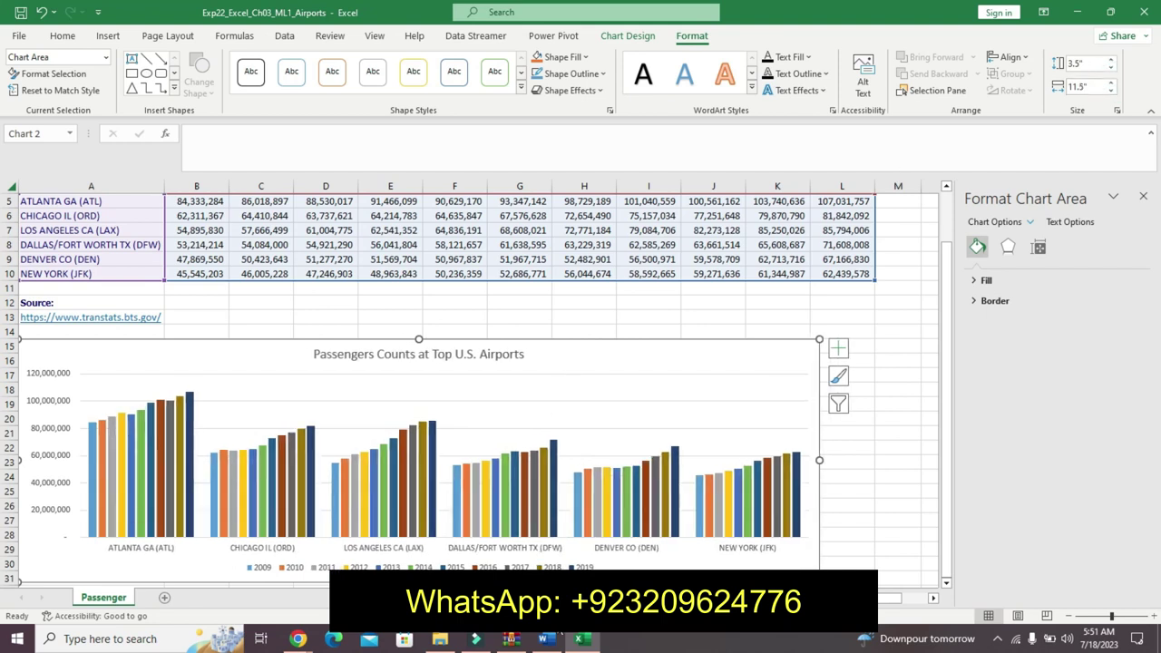
pyautogui.click(555, 644)
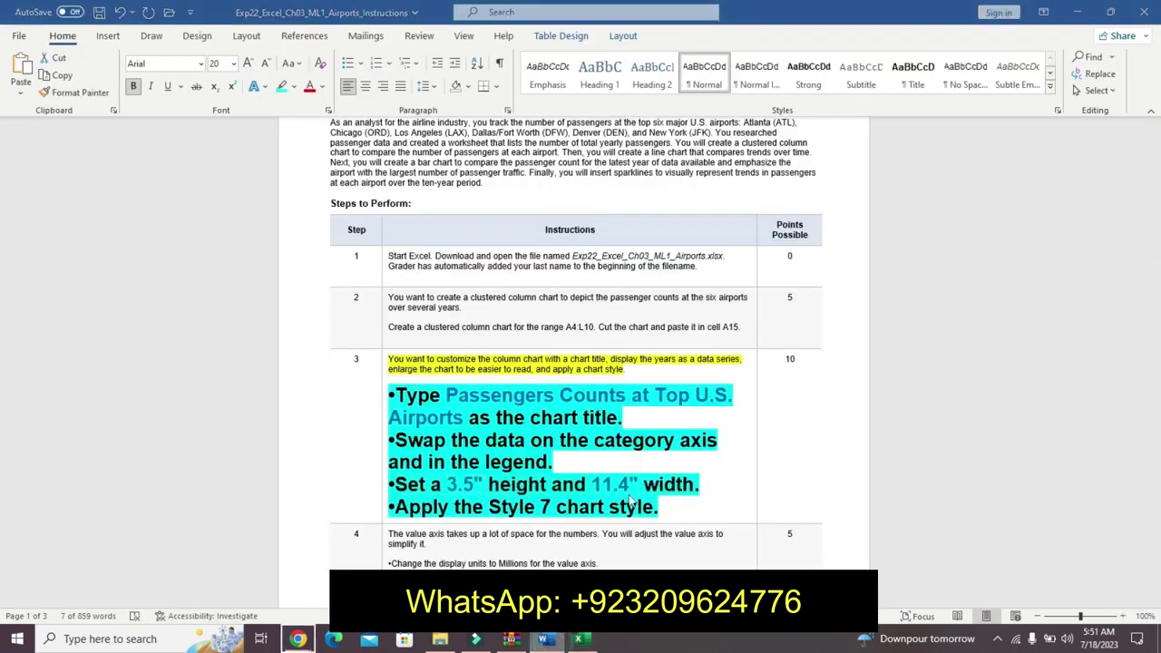
pyautogui.click(581, 641)
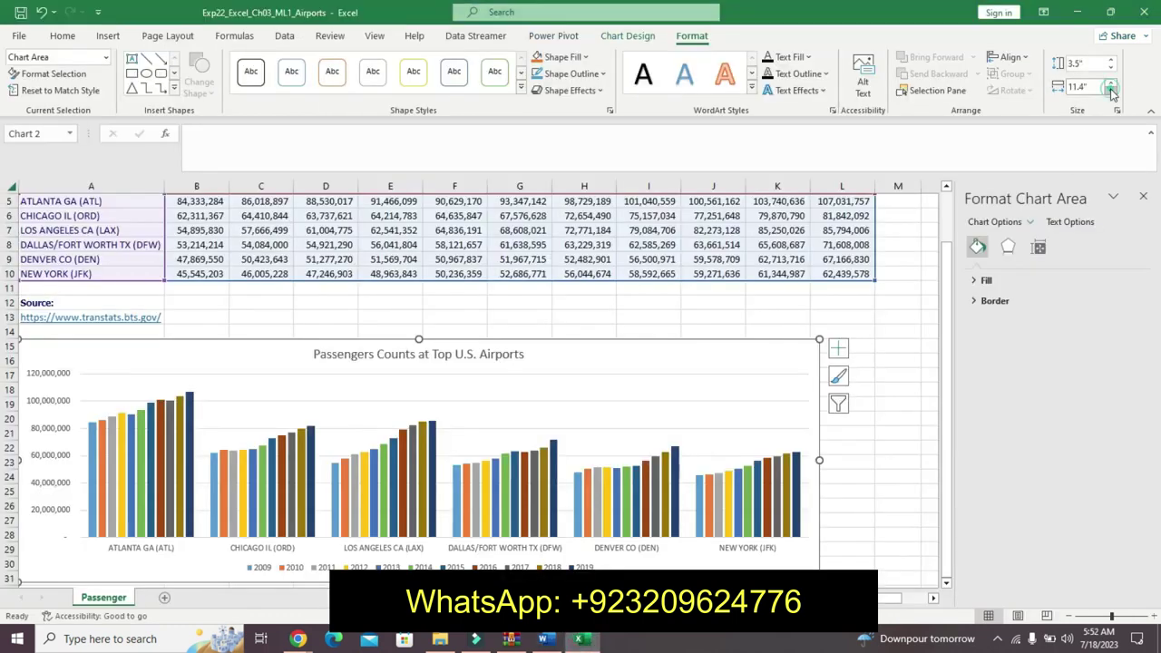
# Step: Consult the last step 3 bullet in the Word instructions and apply the Style 7 chart style to the column chart in Excel
pyautogui.click(543, 641)
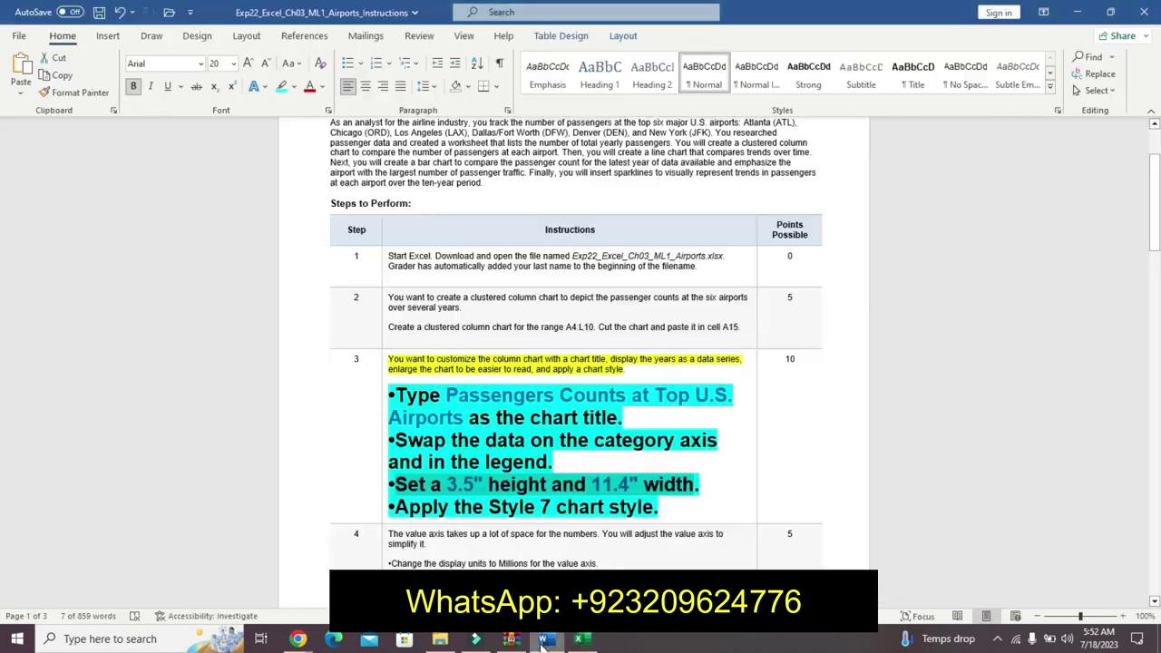
pyautogui.moveTo(387, 507); pyautogui.dragTo(659, 509)
pyautogui.click(582, 640)
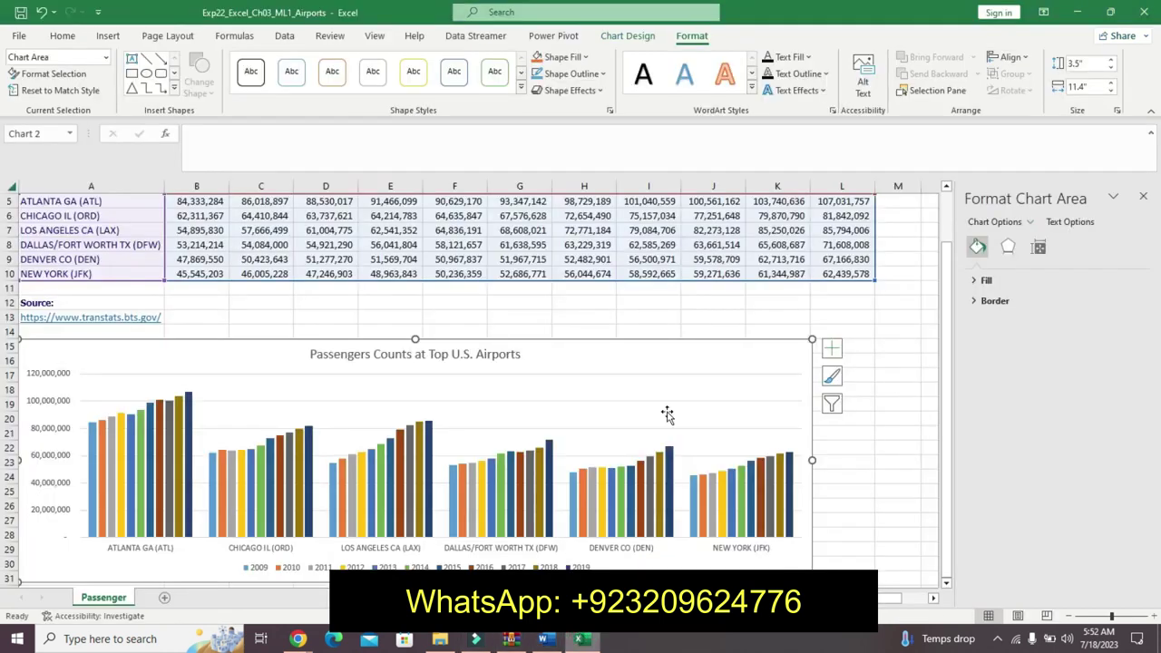
pyautogui.click(622, 38)
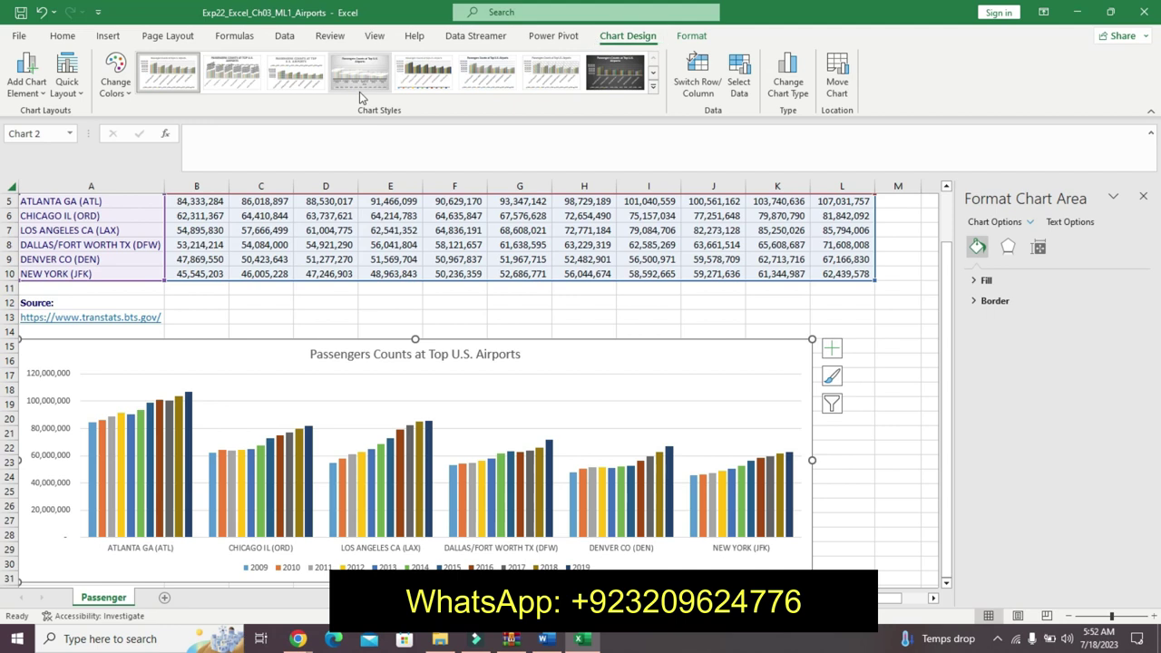
pyautogui.click(654, 86)
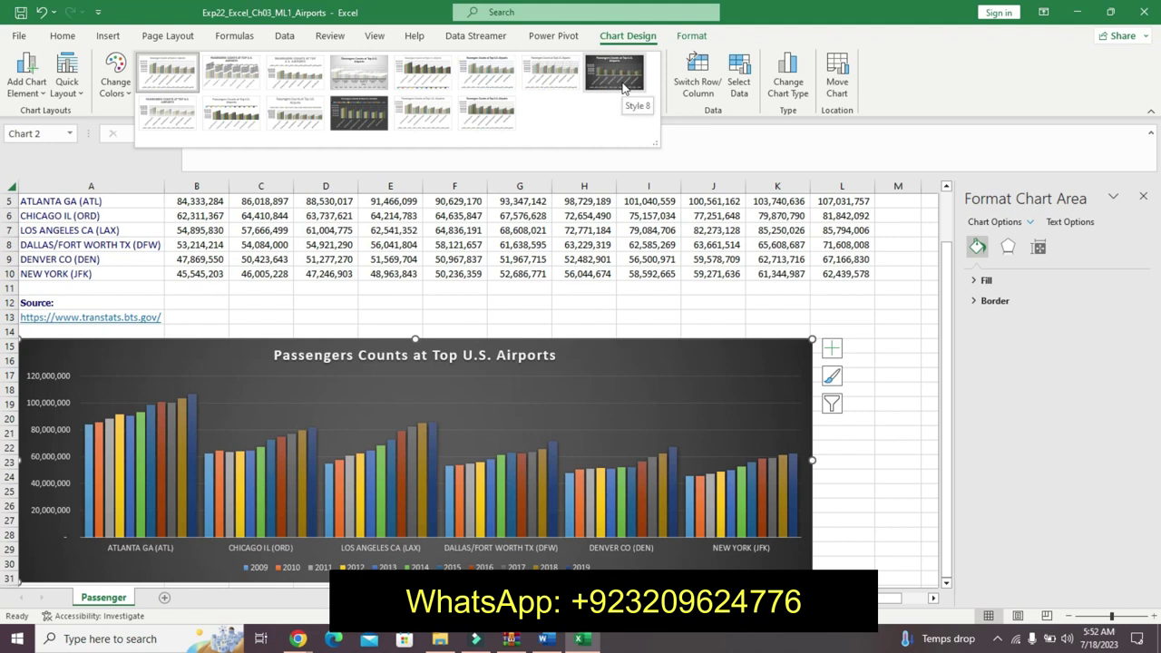
pyautogui.click(563, 78)
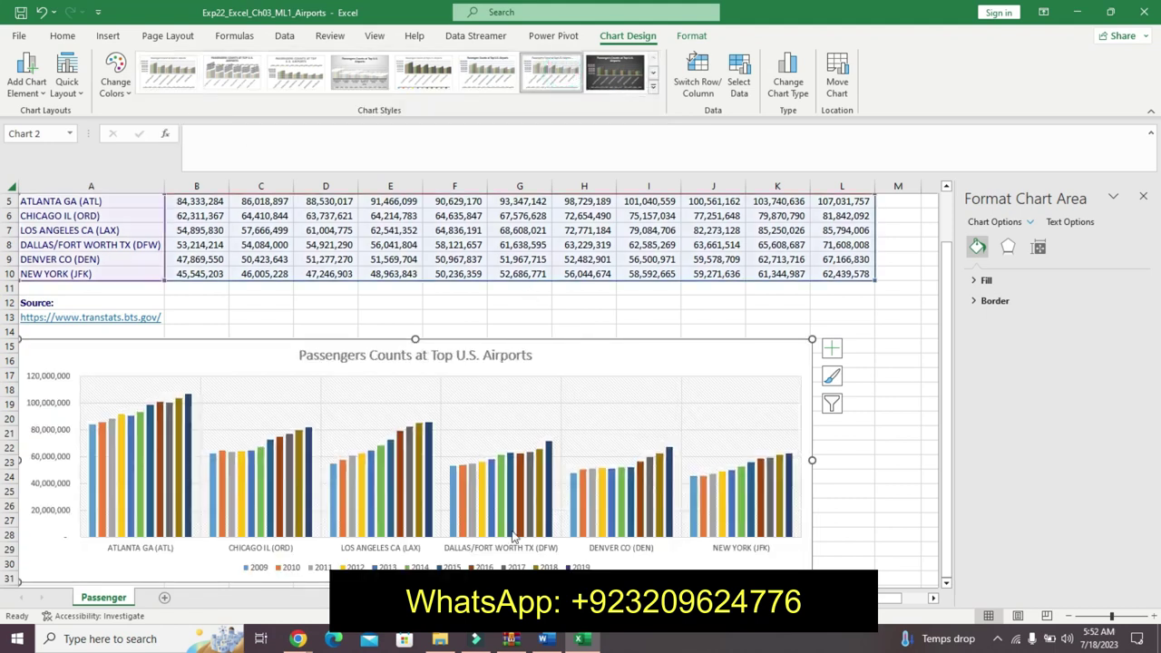
# Step: Switch to the Word instructions and undo the highlighting and enlarged bold formatting applied to the step 3 text
pyautogui.click(544, 640)
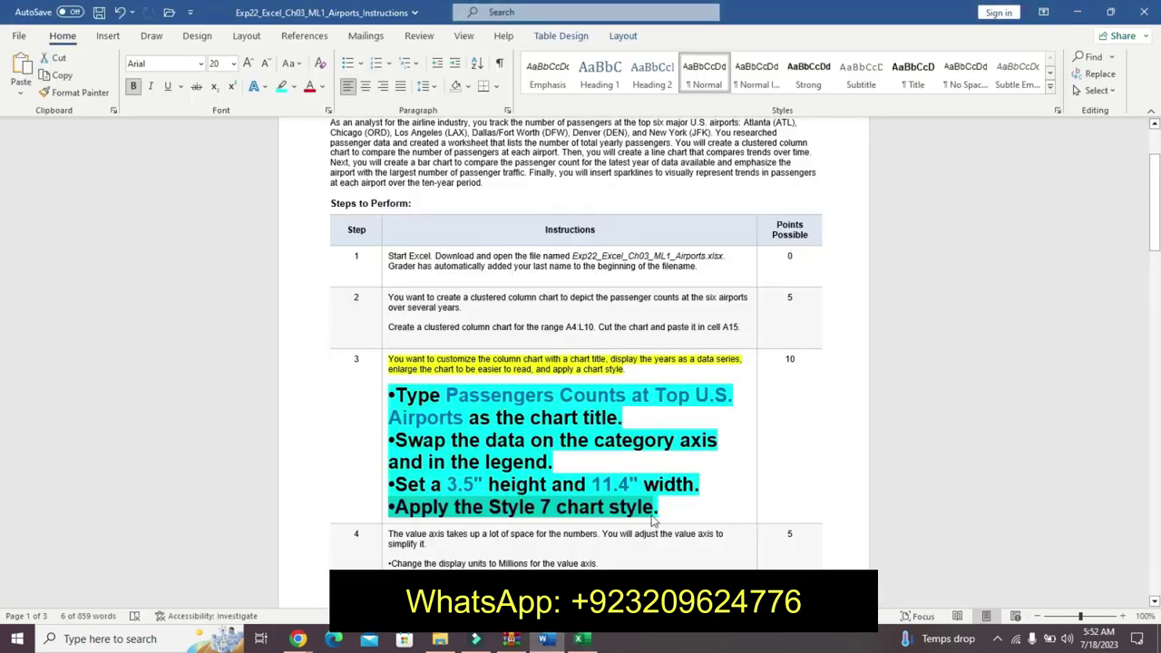
pyautogui.moveTo(1154, 213); pyautogui.dragTo(1154, 254)
pyautogui.hotkey('ctrl', 'z')
pyautogui.hotkey('ctrl', 'z')
pyautogui.hotkey('ctrl', 'z')
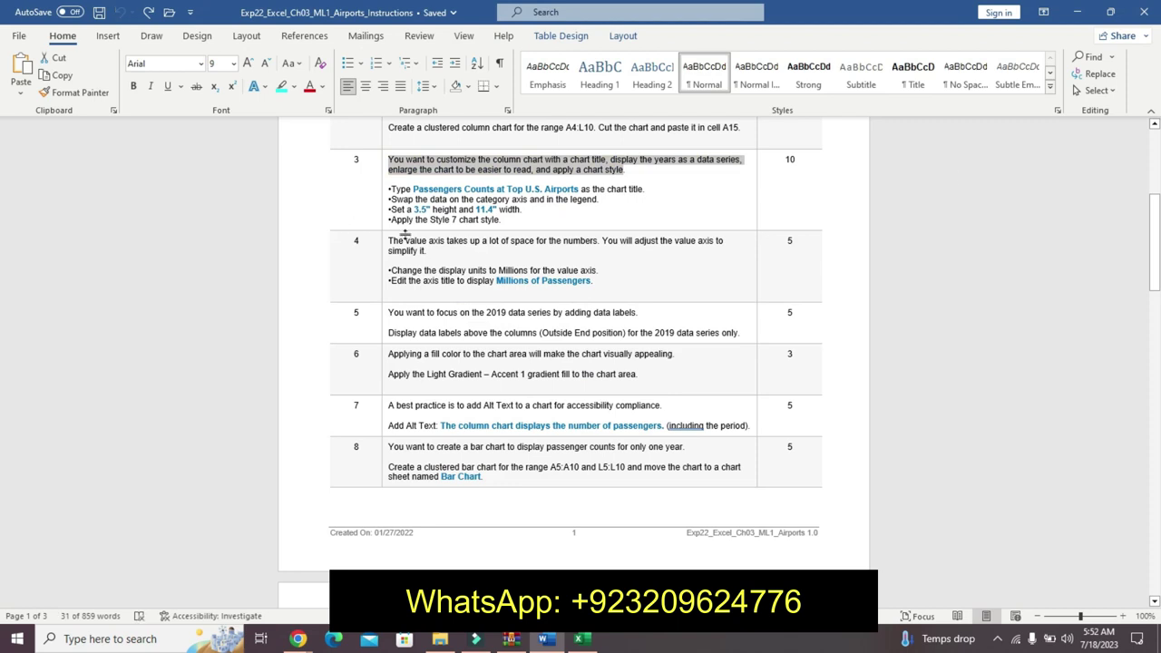
# Step: Highlight the introductory paragraph of step 4 about the value axis in yellow
pyautogui.moveTo(389, 240); pyautogui.dragTo(426, 252)
pyautogui.click(507, 230)
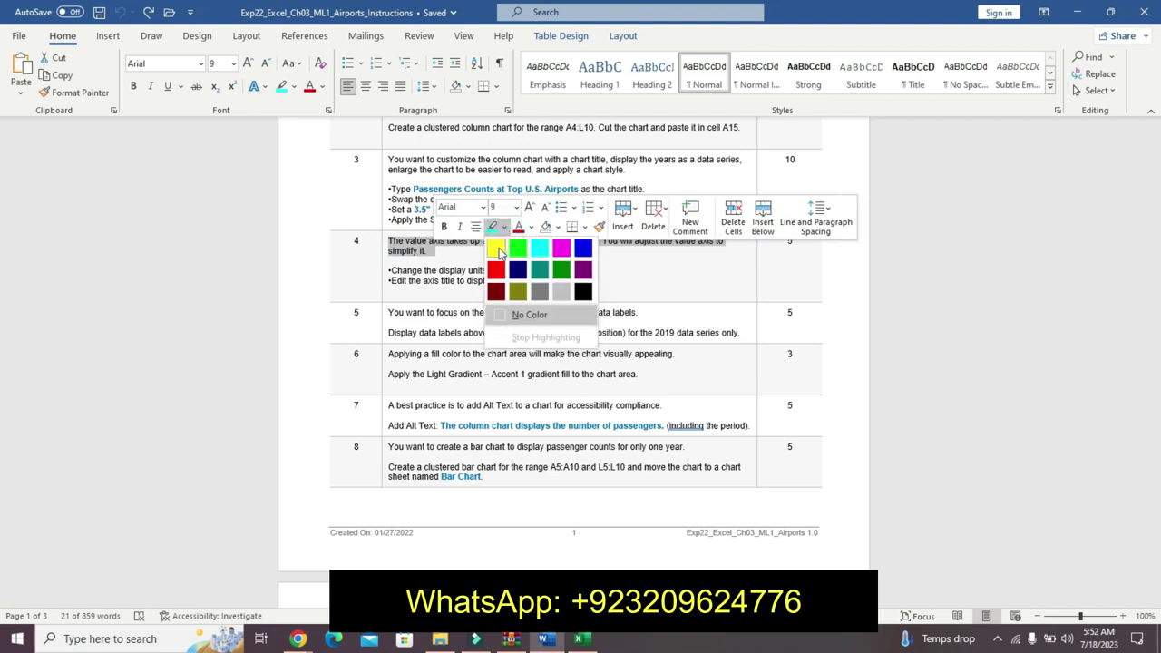
pyautogui.click(499, 248)
# Step: Format the two step 4 bullets as 22-point bold text with turquoise highlighting
pyautogui.moveTo(390, 270); pyautogui.dragTo(604, 282)
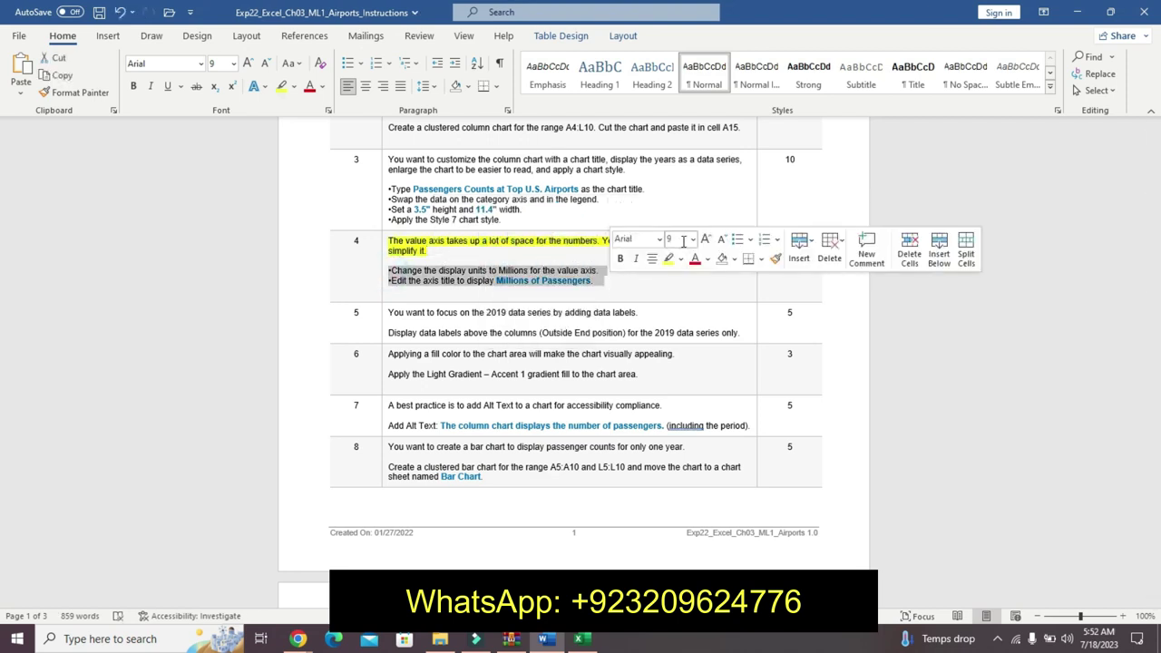
pyautogui.click(692, 239)
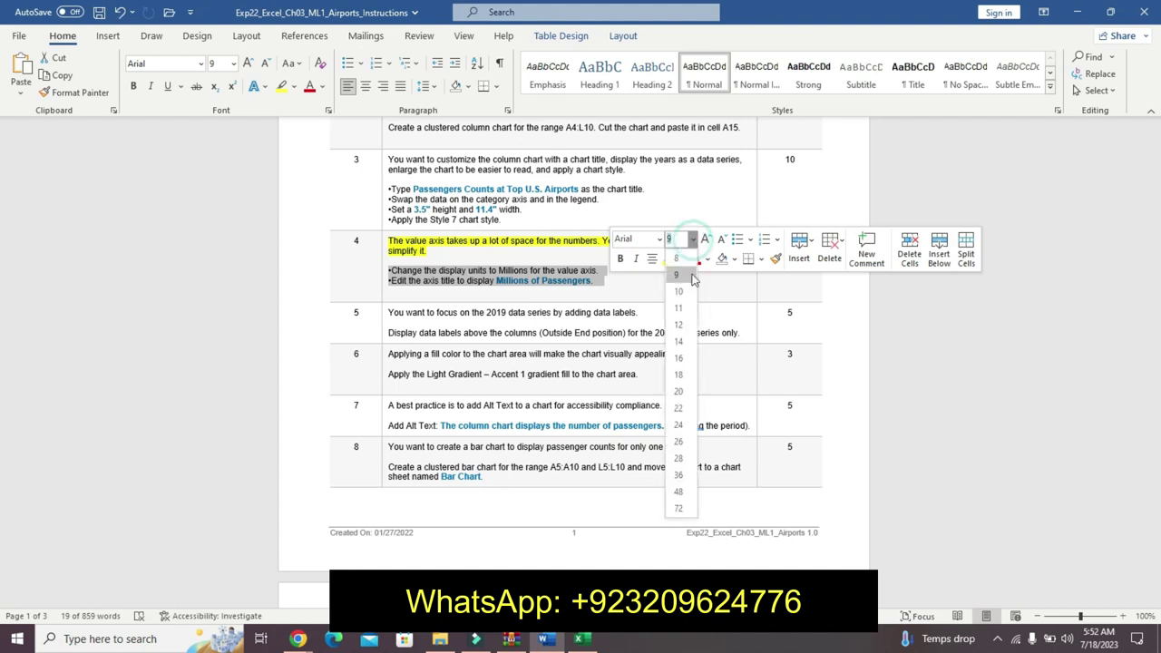
pyautogui.click(676, 407)
pyautogui.click(623, 260)
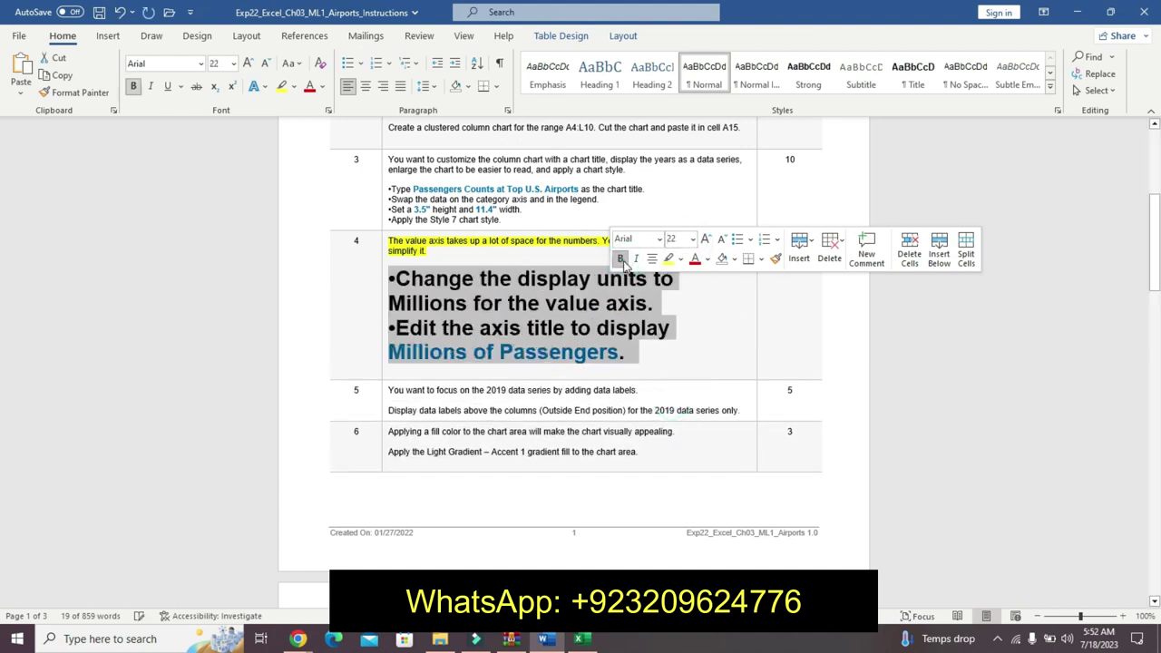
pyautogui.click(681, 260)
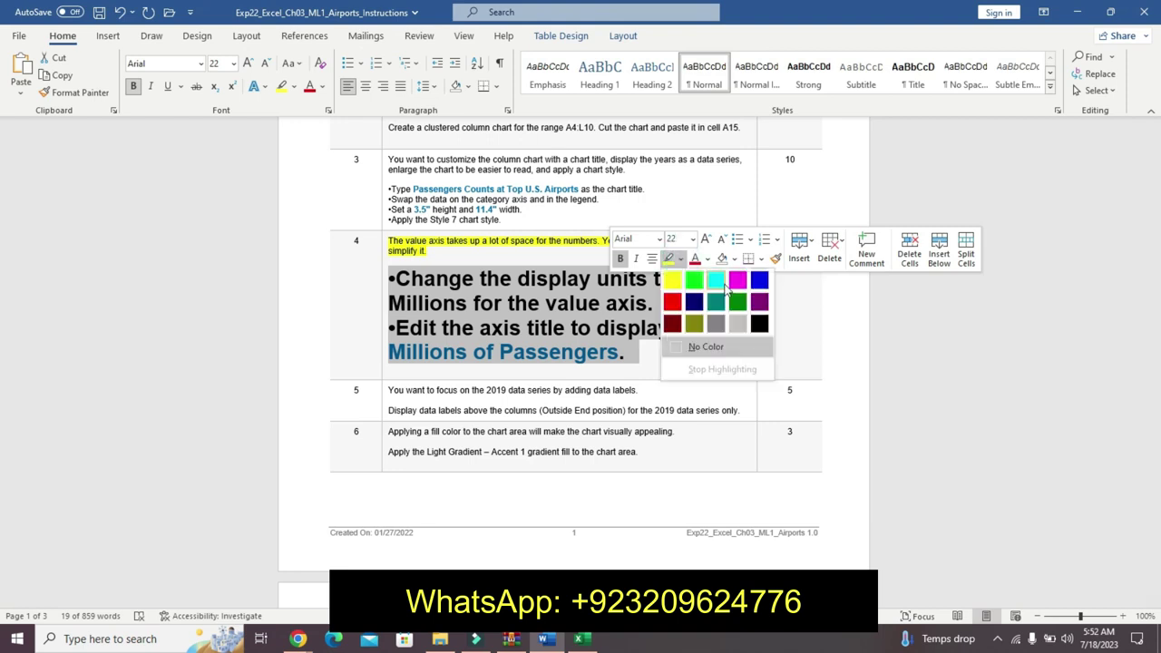
pyautogui.click(722, 284)
# Step: Consult the display units bullet of step 4 and set the column chart's value axis display units to 10000000 in Excel
pyautogui.moveTo(388, 272); pyautogui.dragTo(665, 299)
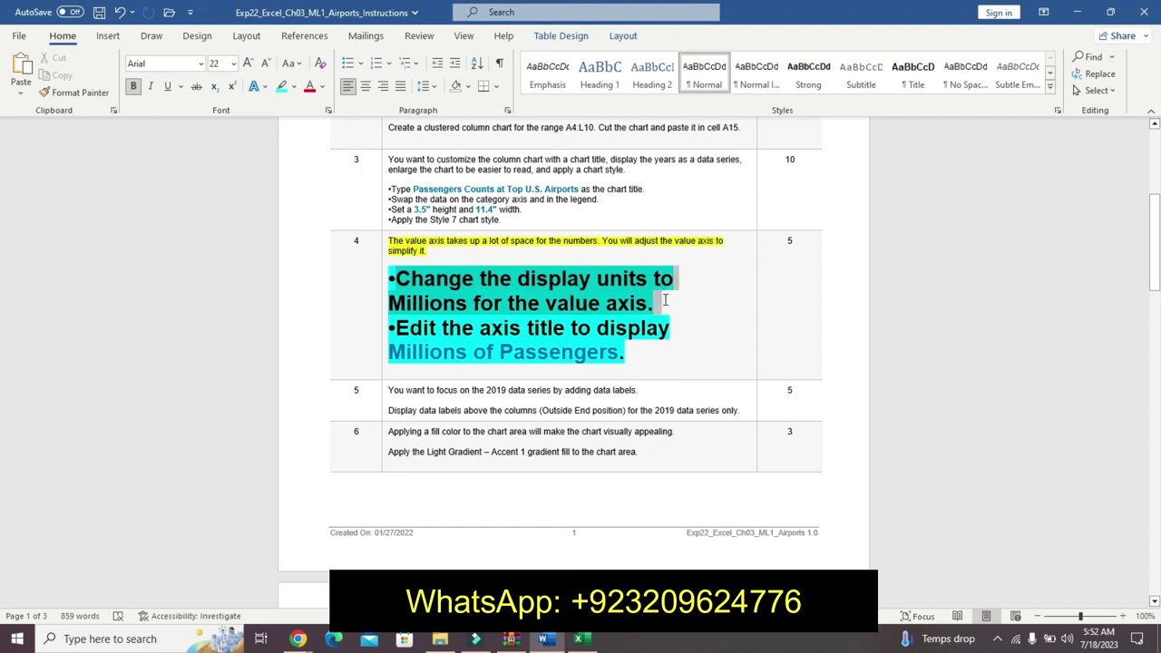
pyautogui.click(582, 639)
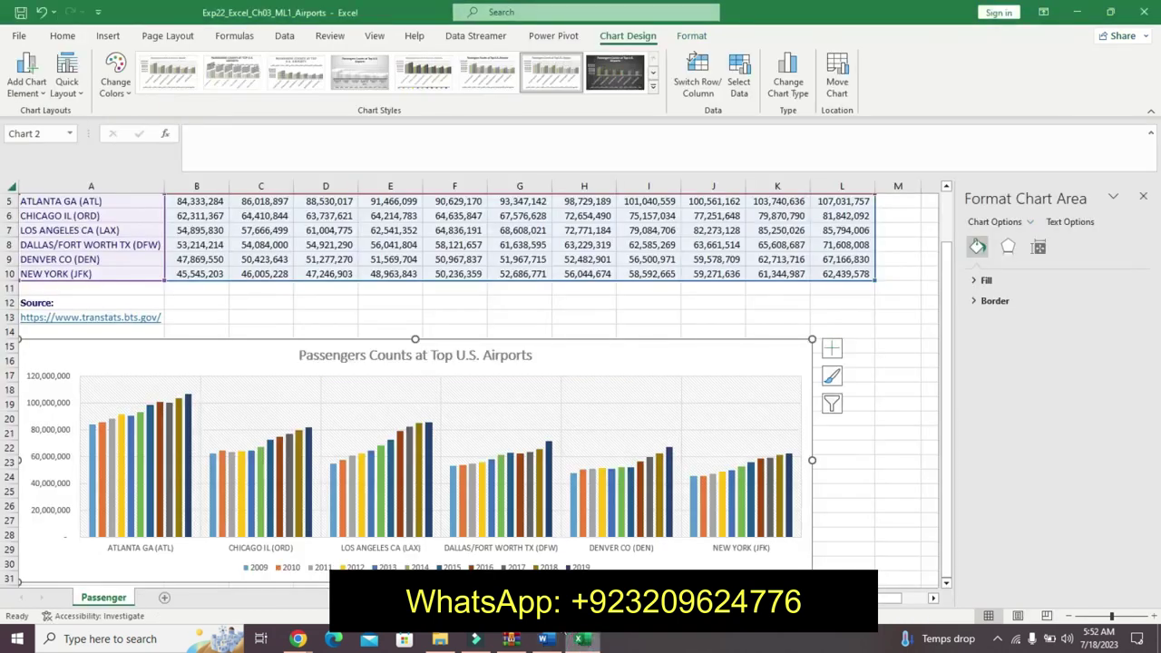
pyautogui.click(57, 490)
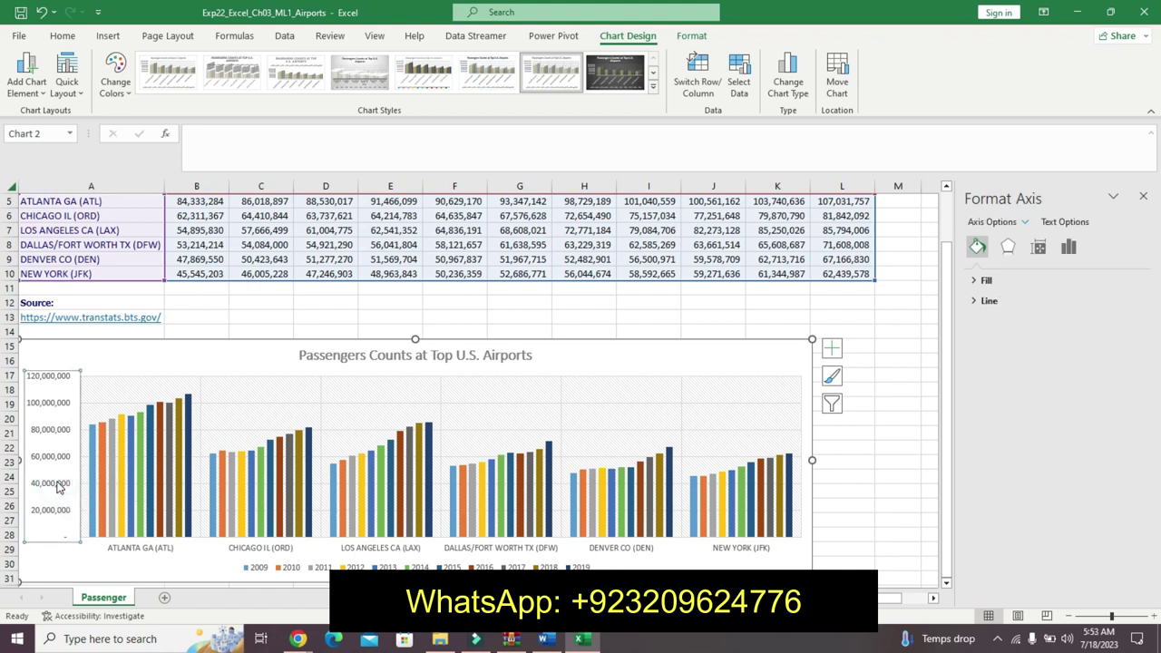
pyautogui.rightClick(58, 487)
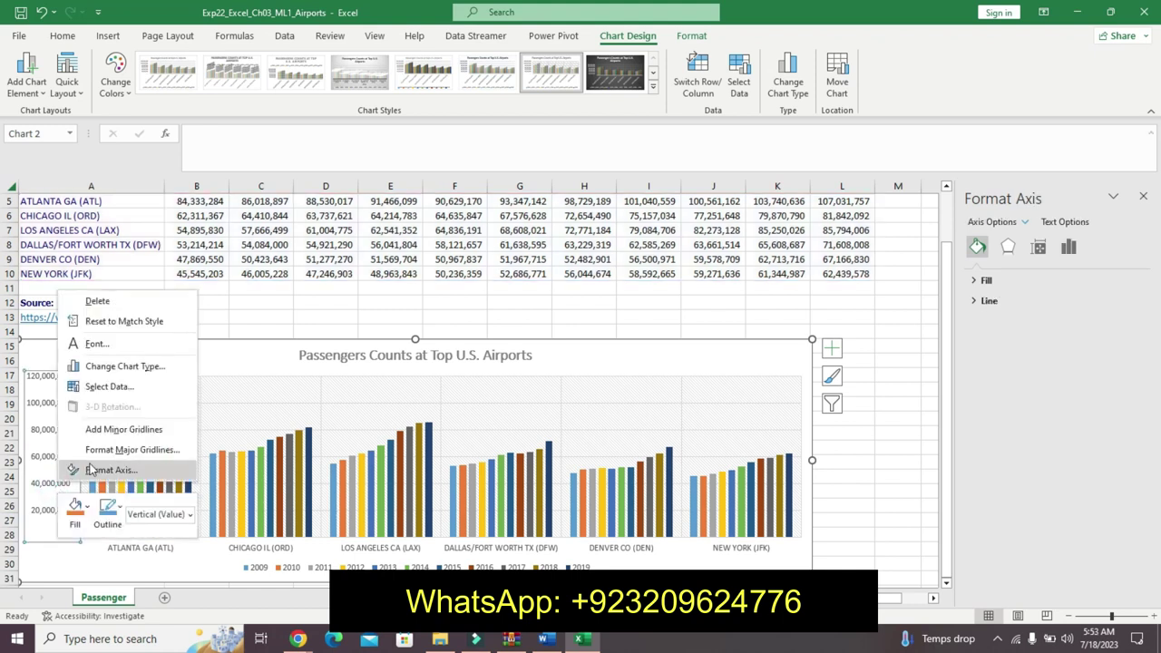
pyautogui.click(91, 469)
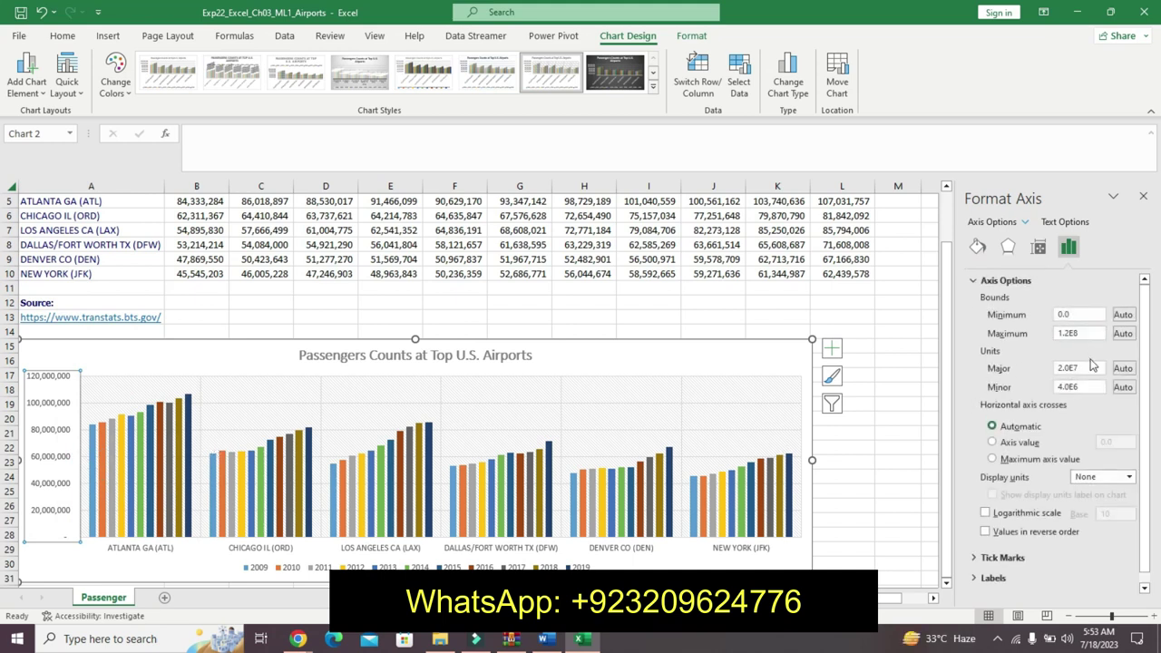
pyautogui.click(1129, 478)
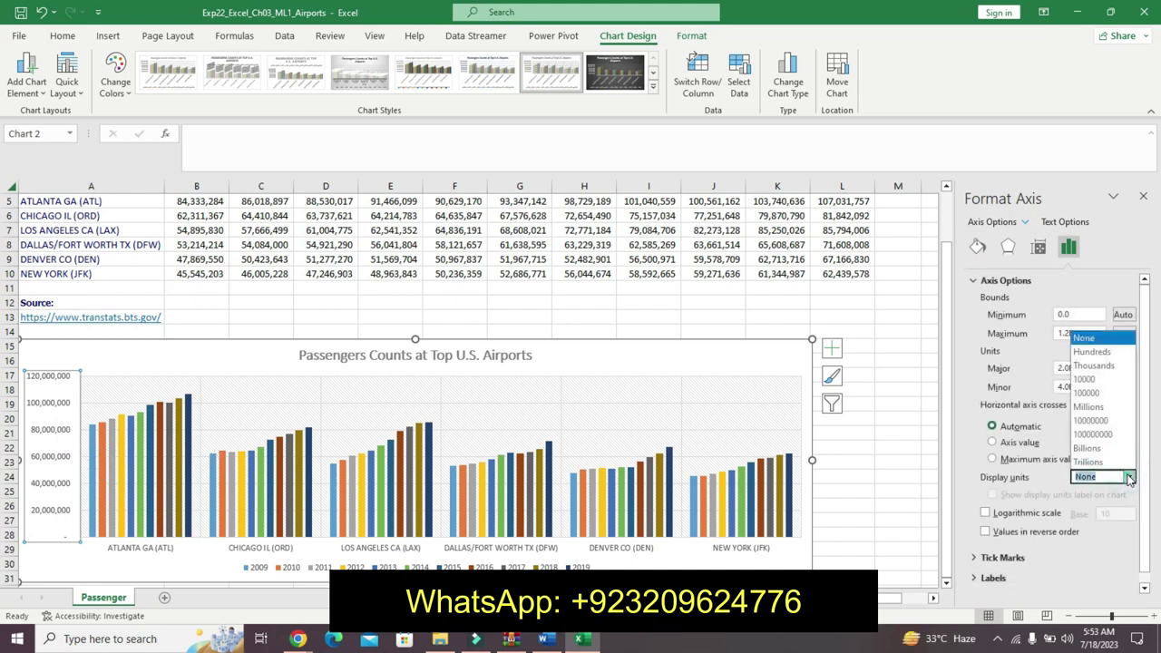
pyautogui.click(1122, 422)
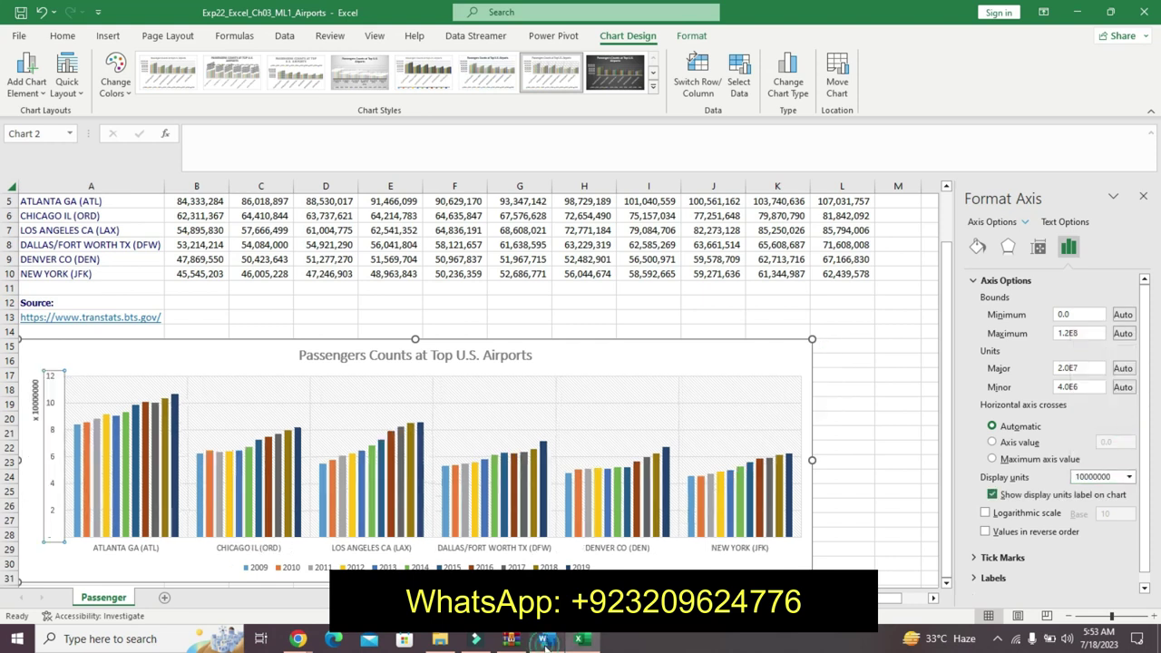
# Step: Consult the axis title bullet in the Word instructions and copy the text Millions of Passengers
pyautogui.click(545, 640)
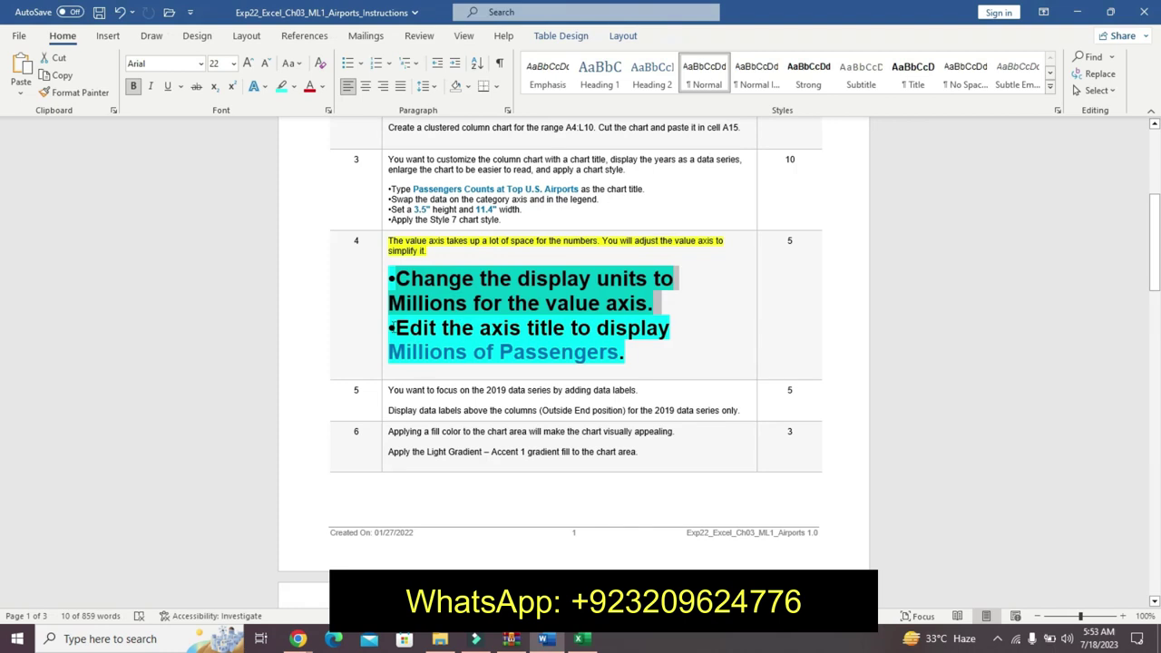
pyautogui.moveTo(392, 327); pyautogui.dragTo(551, 349)
pyautogui.click(557, 354)
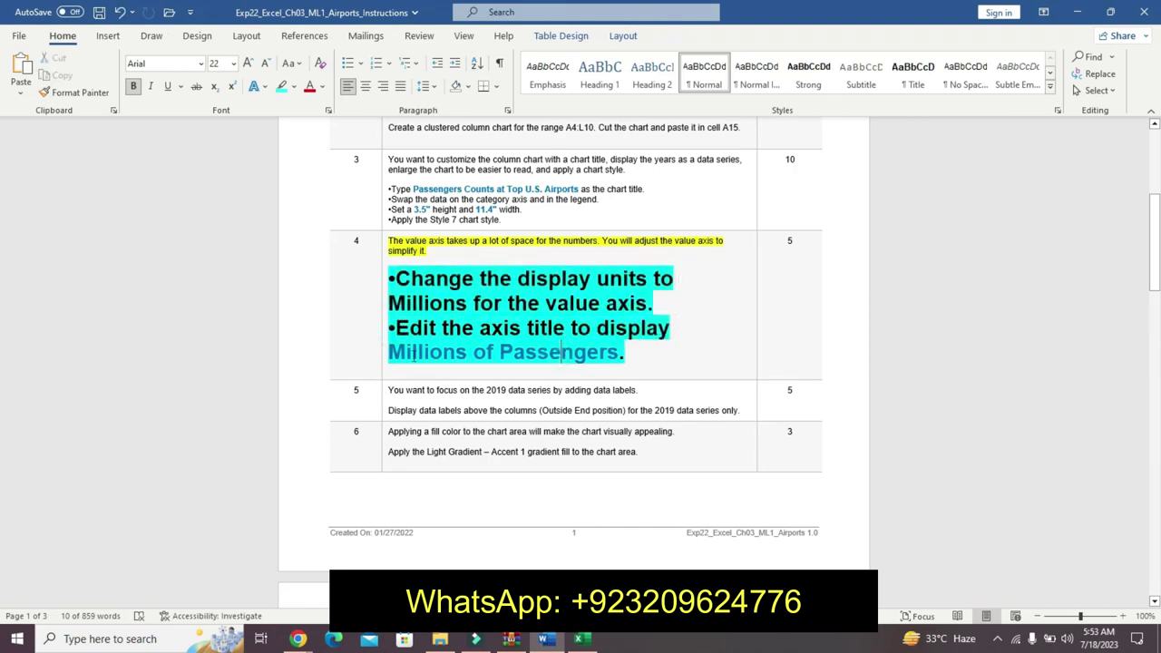
pyautogui.moveTo(390, 355); pyautogui.dragTo(569, 352)
pyautogui.hotkey('ctrl', 'c')
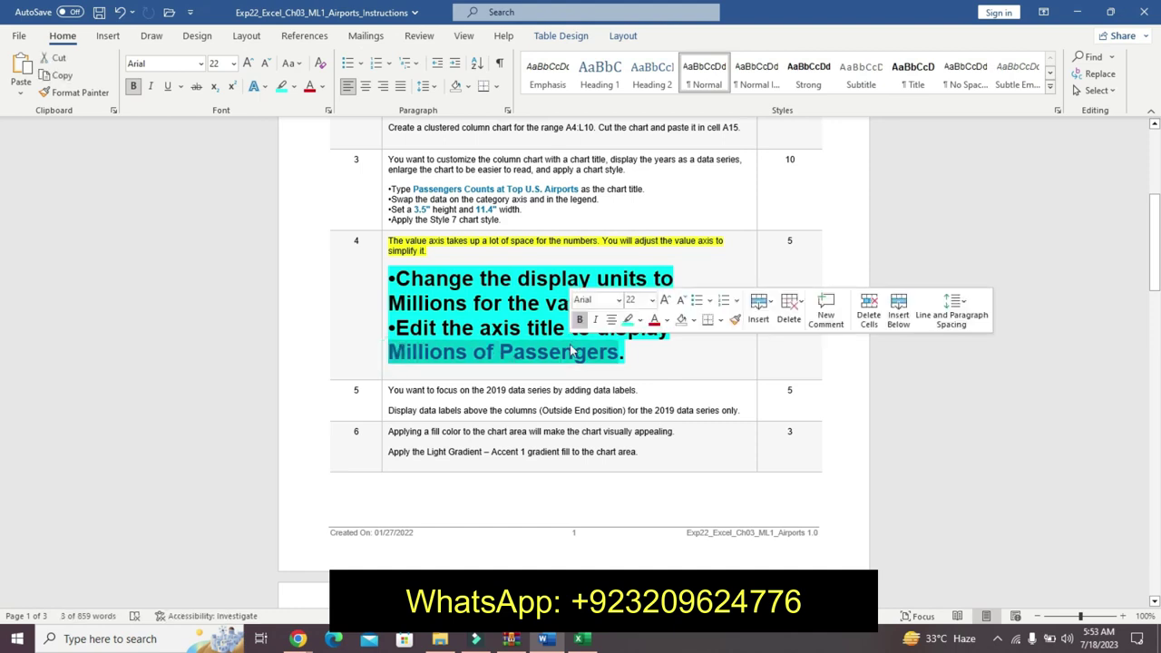
# Step: Switch to Excel and replace the value axis display units label with the copied text Millions of Passengers
pyautogui.click(582, 639)
pyautogui.click(34, 399)
pyautogui.click(228, 141)
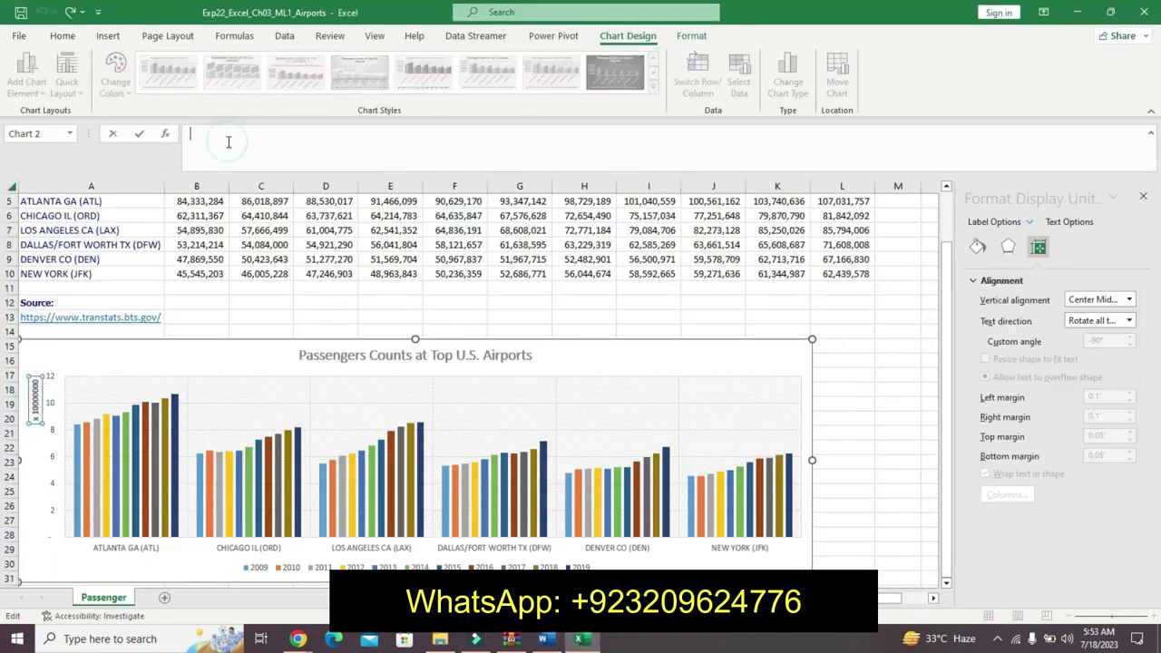
pyautogui.hotkey('ctrl', 'v')
pyautogui.press('Return')
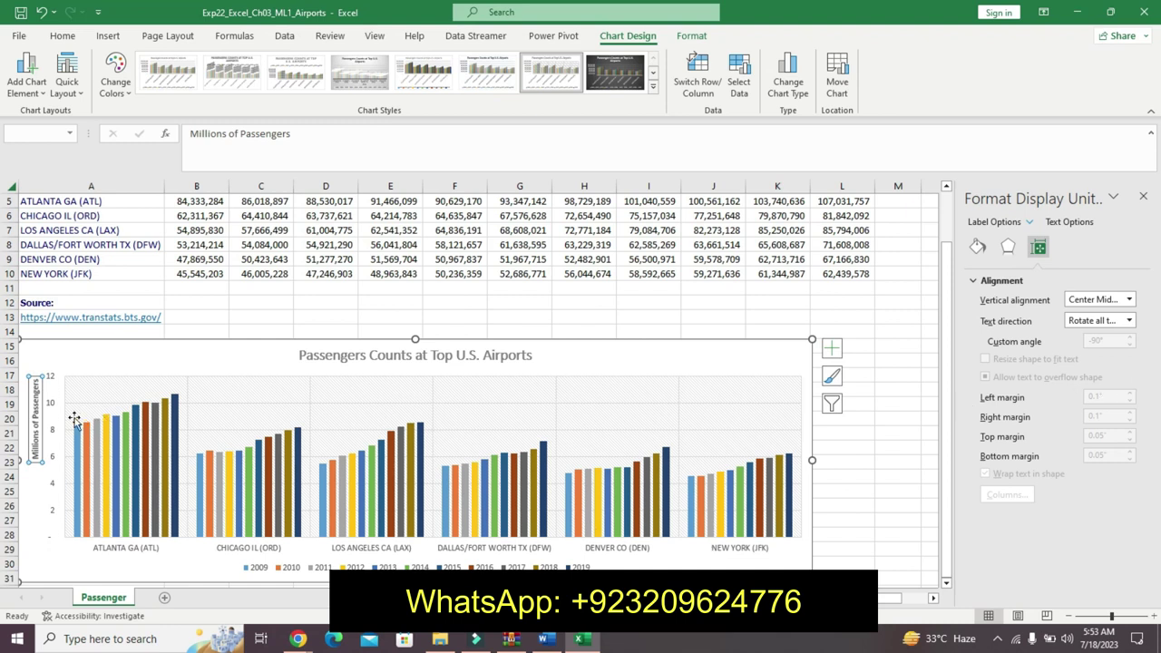
pyautogui.click(55, 462)
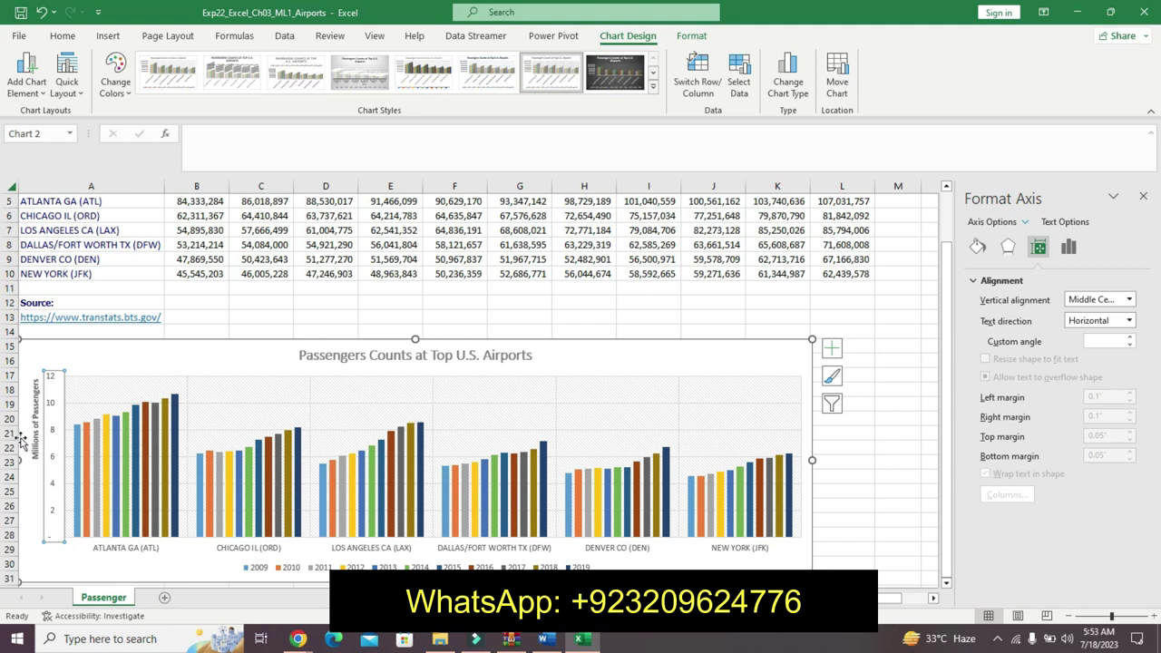
pyautogui.rightClick(62, 456)
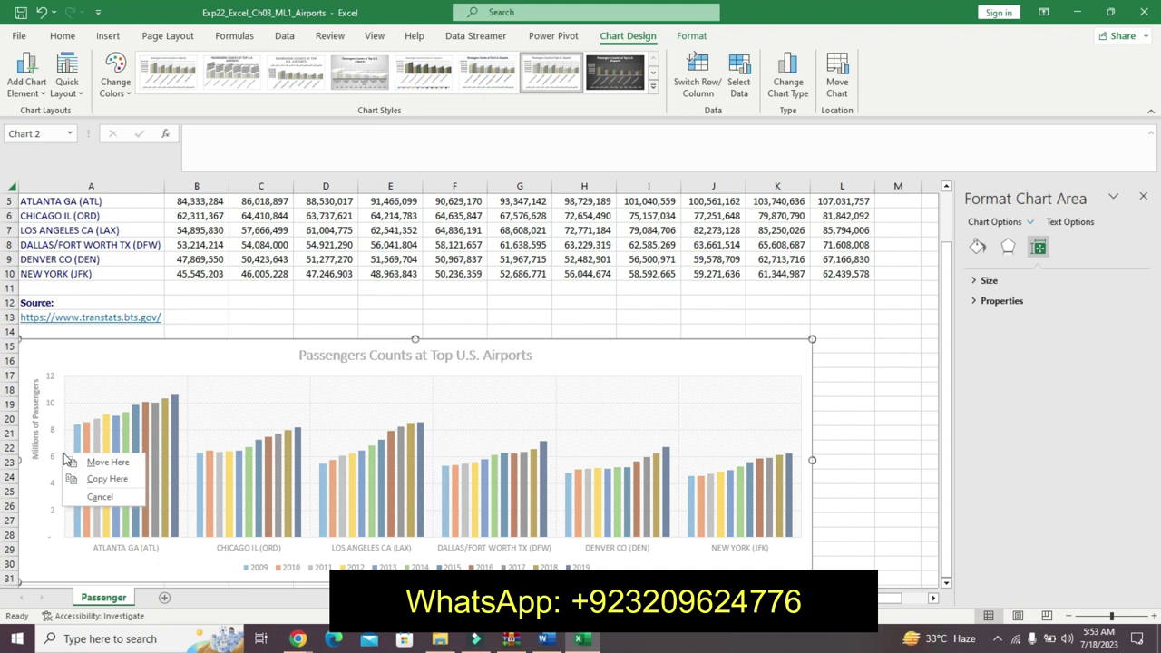
pyautogui.click(121, 372)
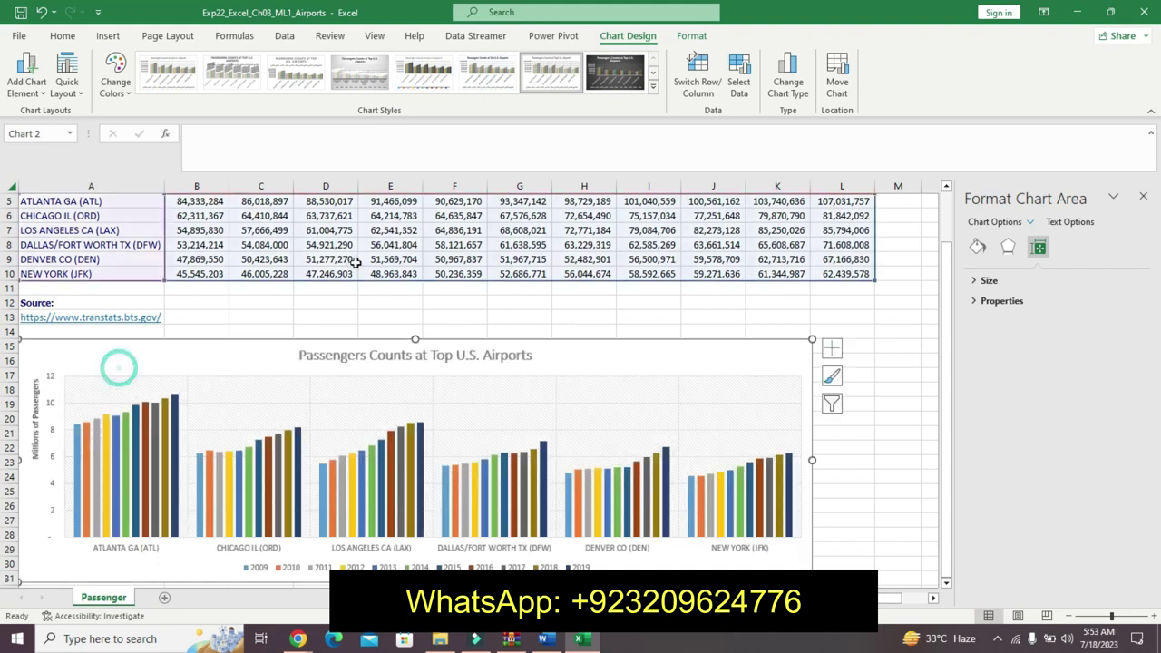
# Step: Locate the column chart's value axis options and set the display units to Millions
pyautogui.click(50, 432)
pyautogui.rightClick(53, 432)
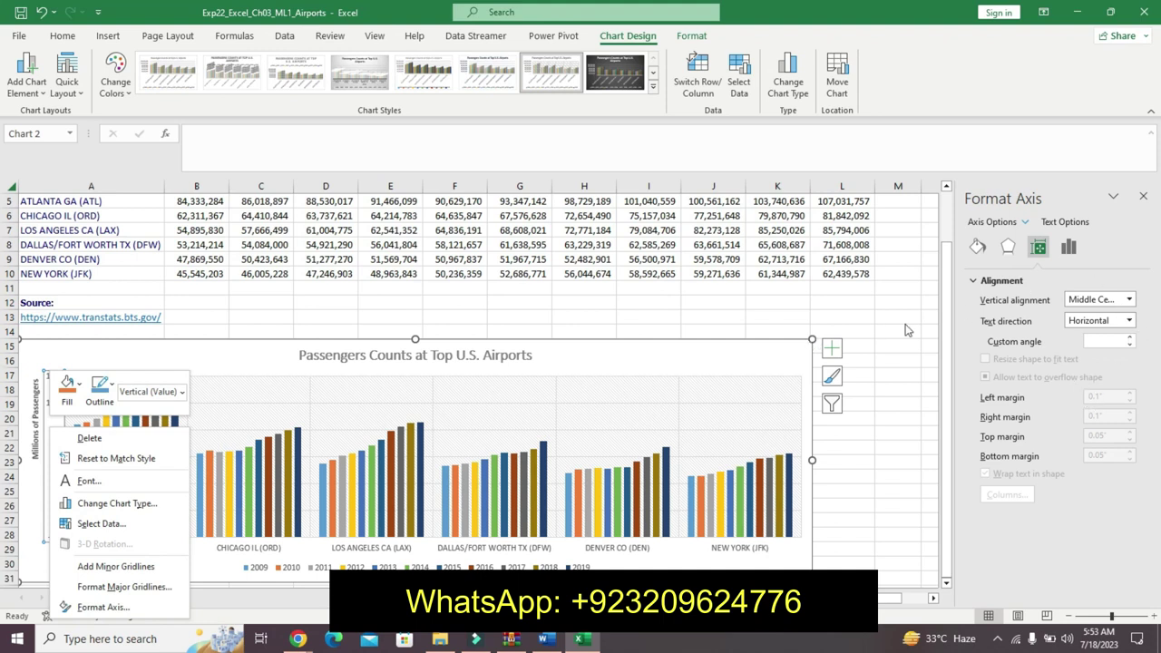
pyautogui.click(1009, 247)
pyautogui.click(1010, 247)
pyautogui.click(977, 247)
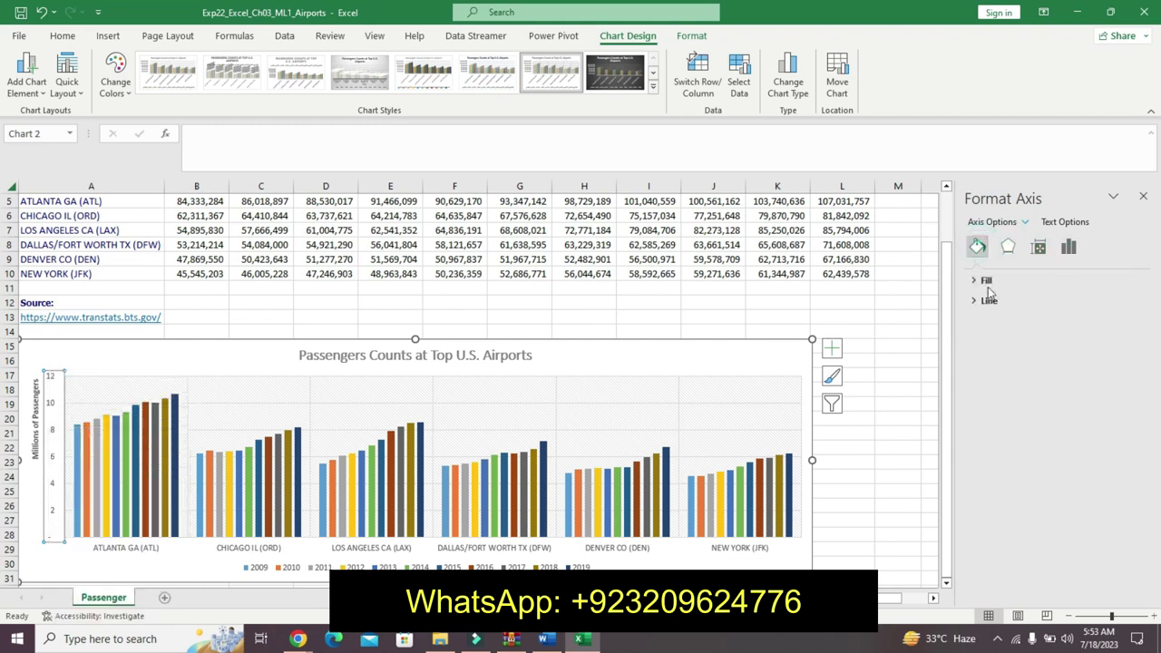
pyautogui.click(987, 281)
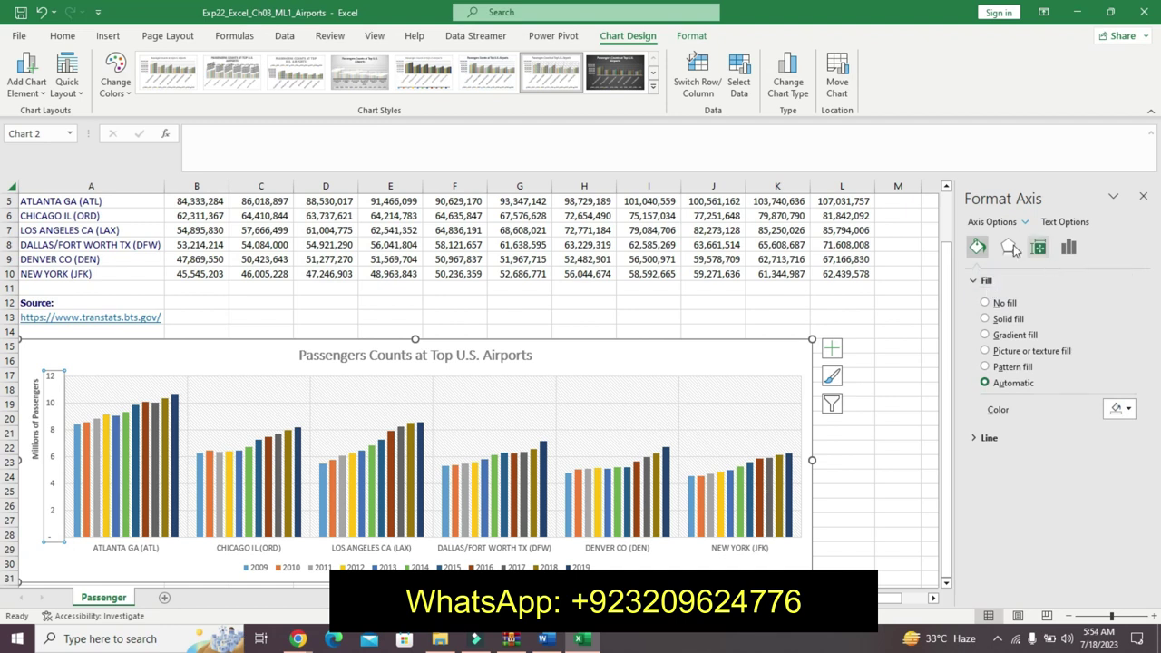
pyautogui.click(1008, 247)
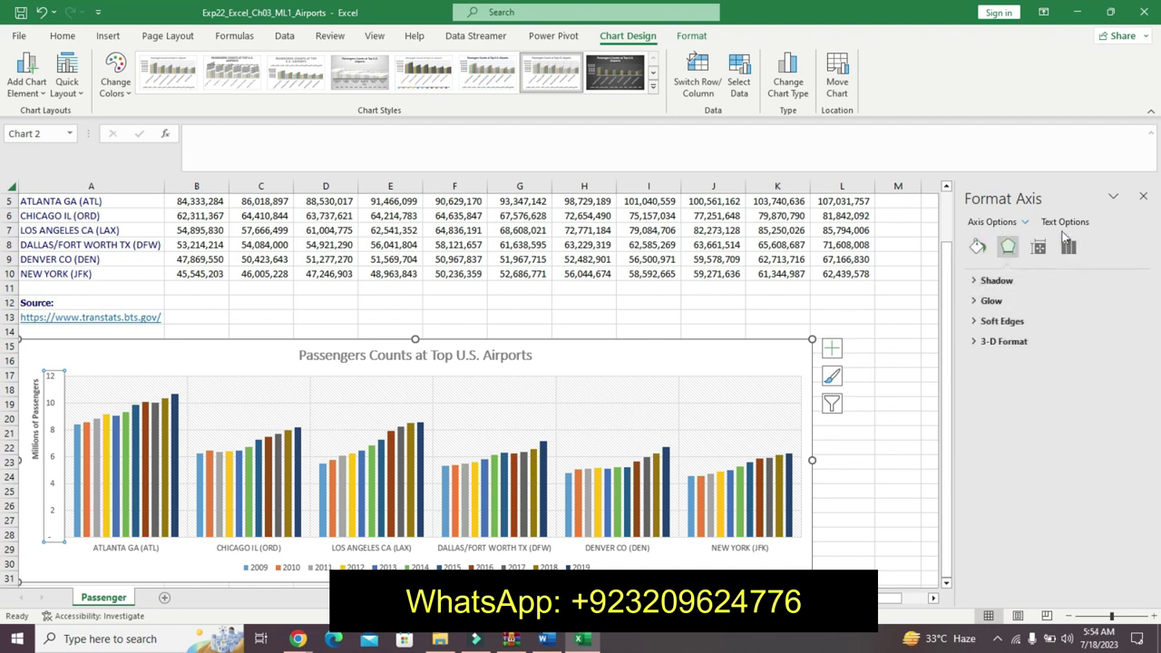
pyautogui.click(1039, 246)
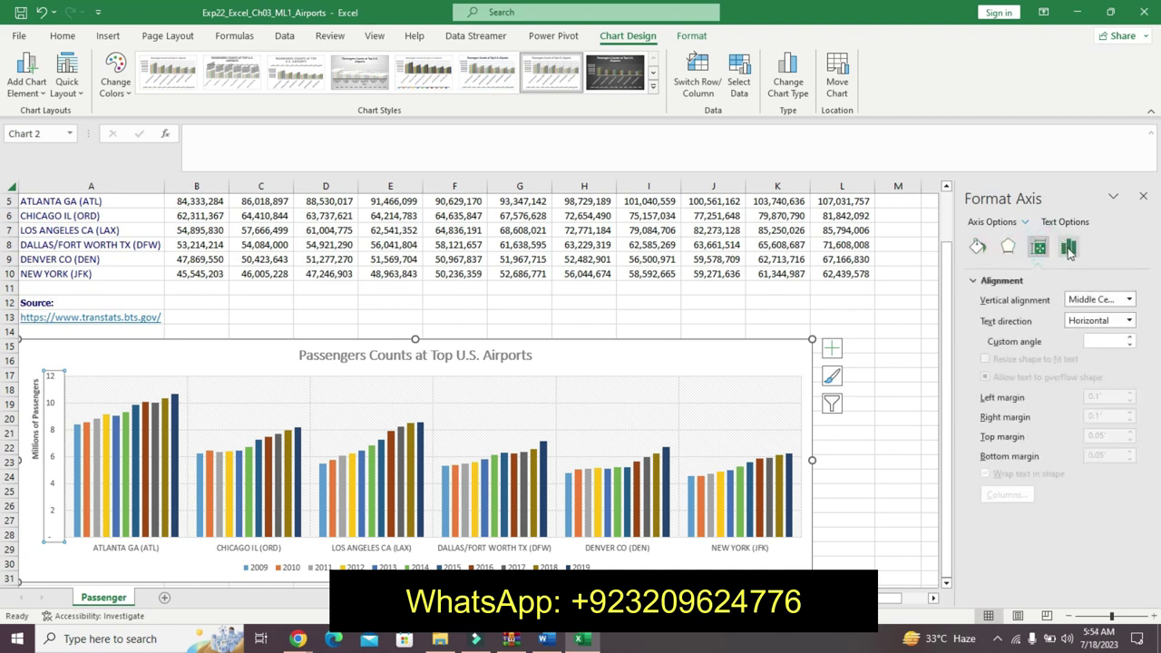
pyautogui.click(1069, 250)
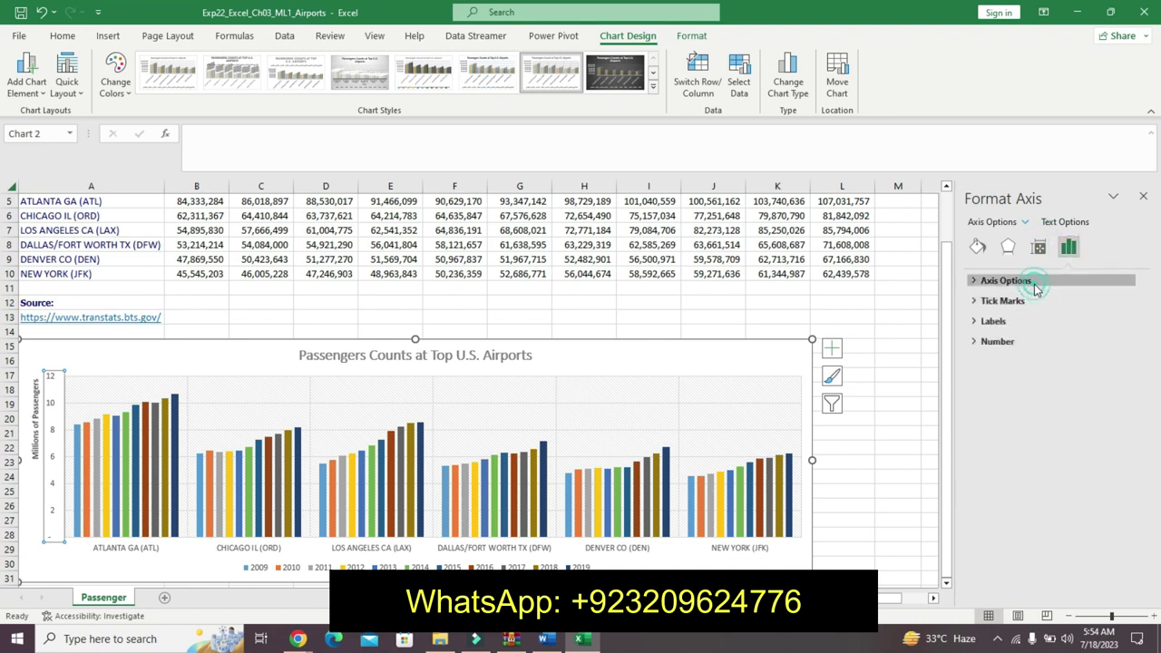
pyautogui.click(1034, 284)
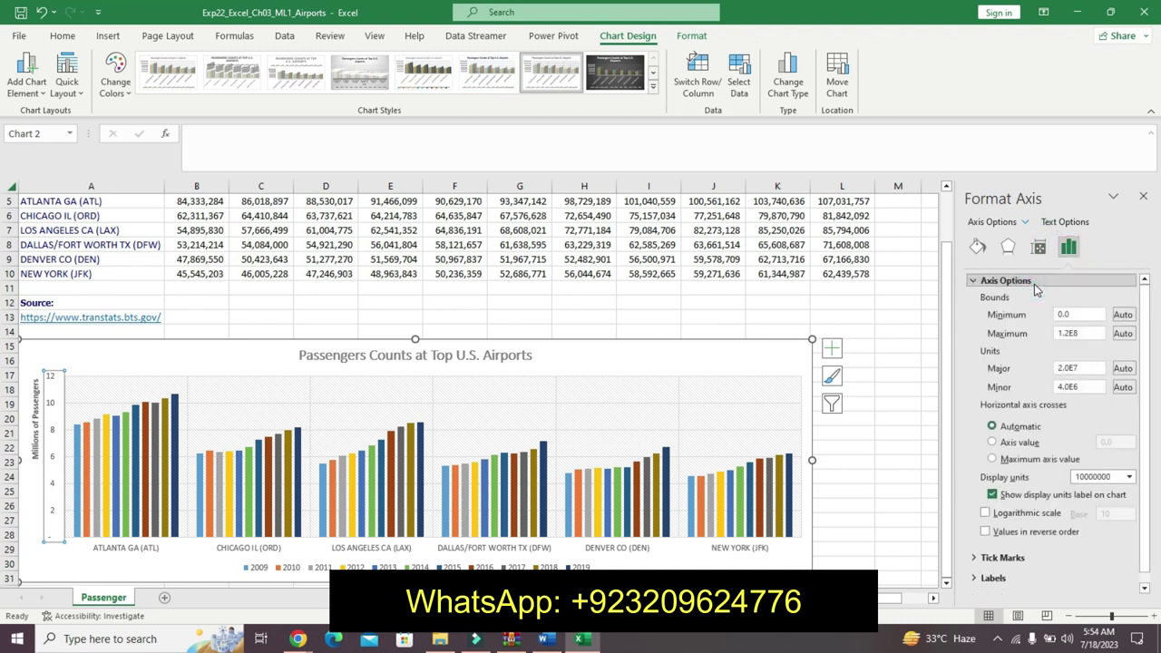
pyautogui.click(1131, 480)
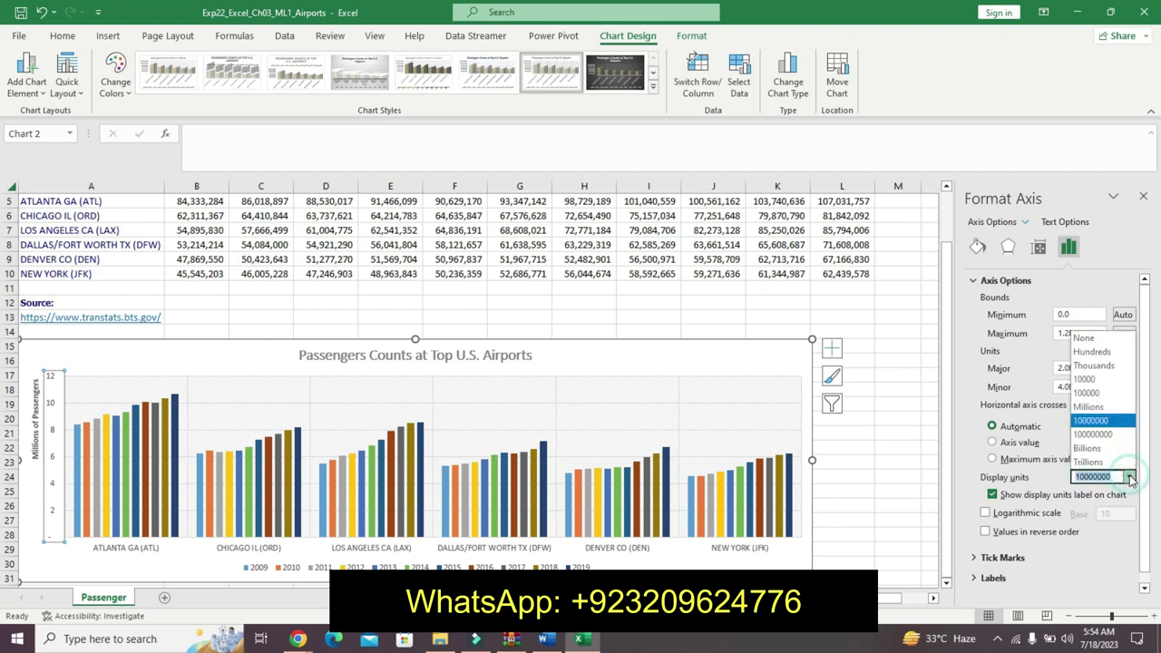
pyautogui.click(1118, 412)
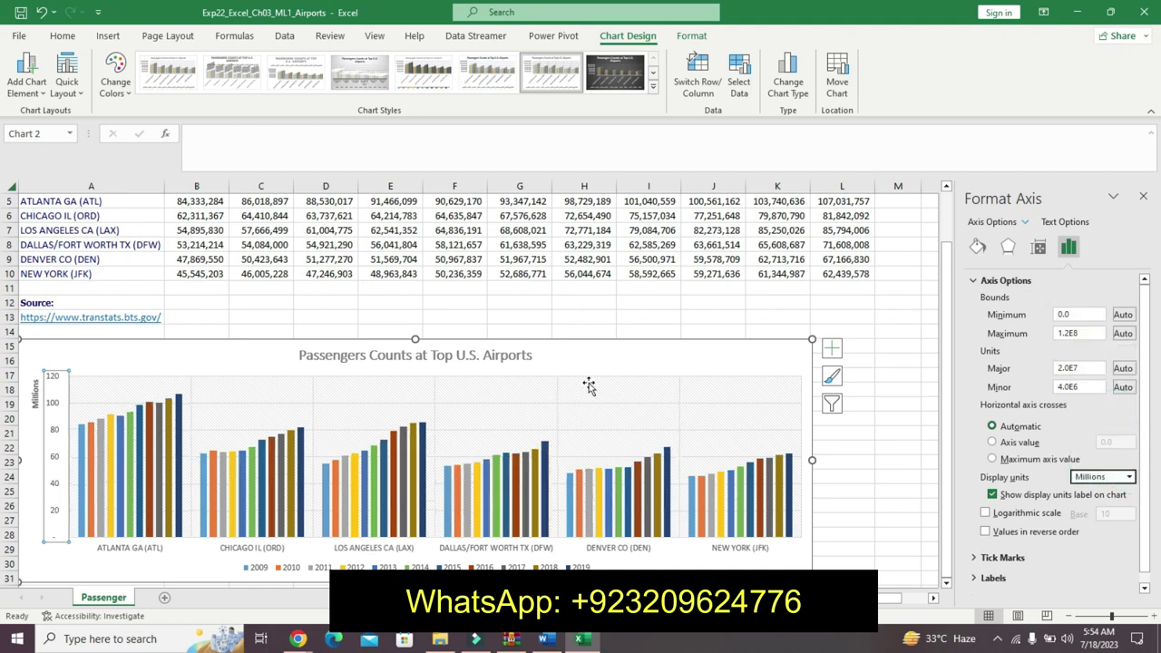
# Step: Change the Millions display units label on the value axis to Millions of Passengers and select the axis
pyautogui.click(35, 395)
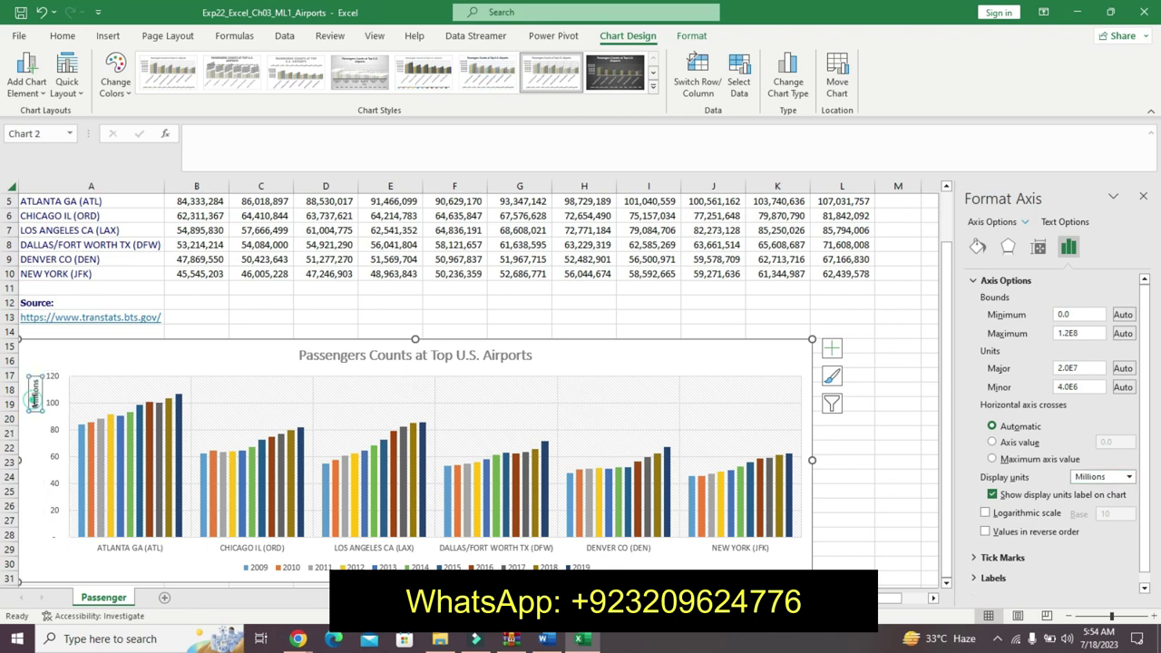
pyautogui.click(224, 156)
pyautogui.write('Millions of Passengers')
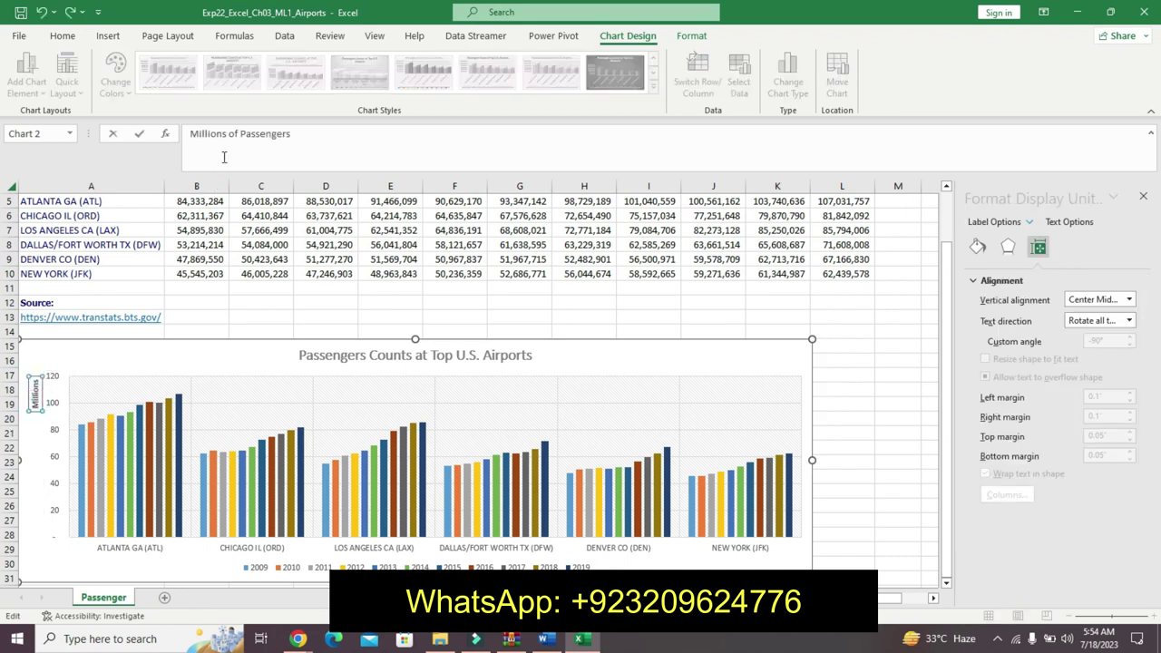
pyautogui.press('Return')
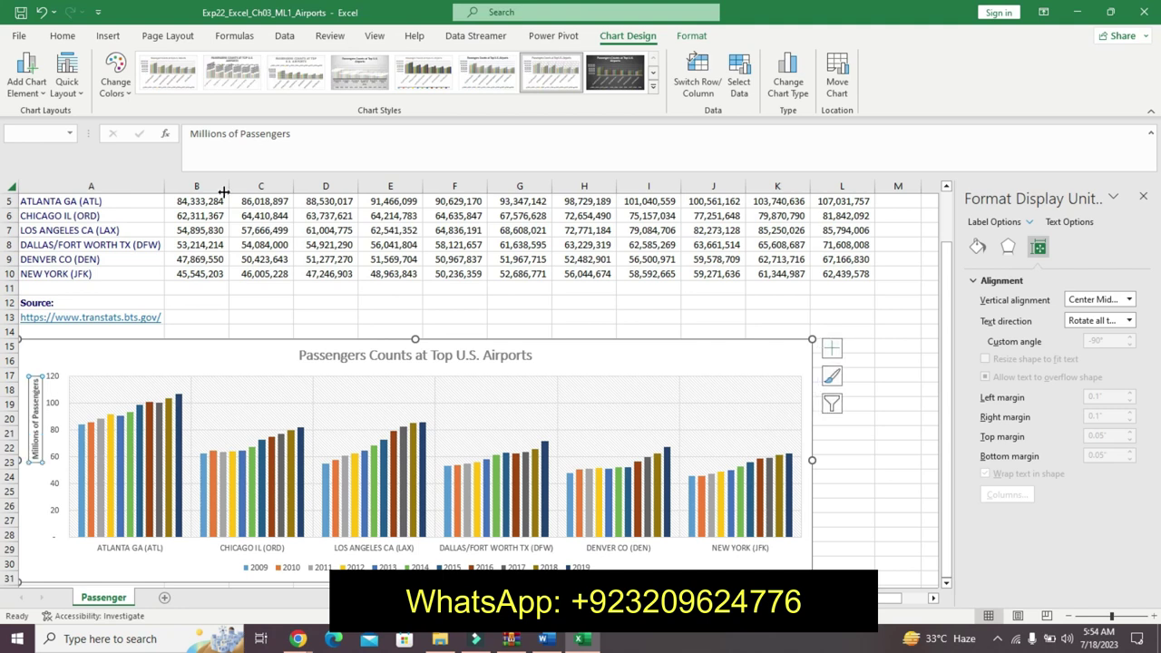
pyautogui.click(63, 470)
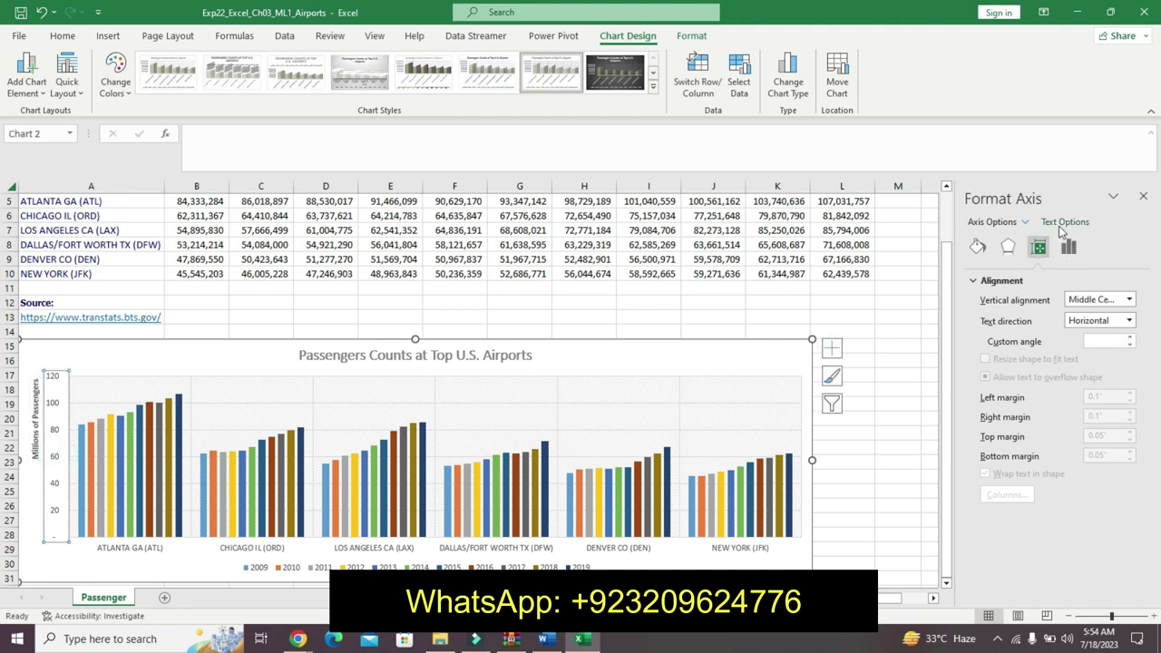
# Step: Bring up the value axis options in Excel and check the display units setting
pyautogui.click(1008, 246)
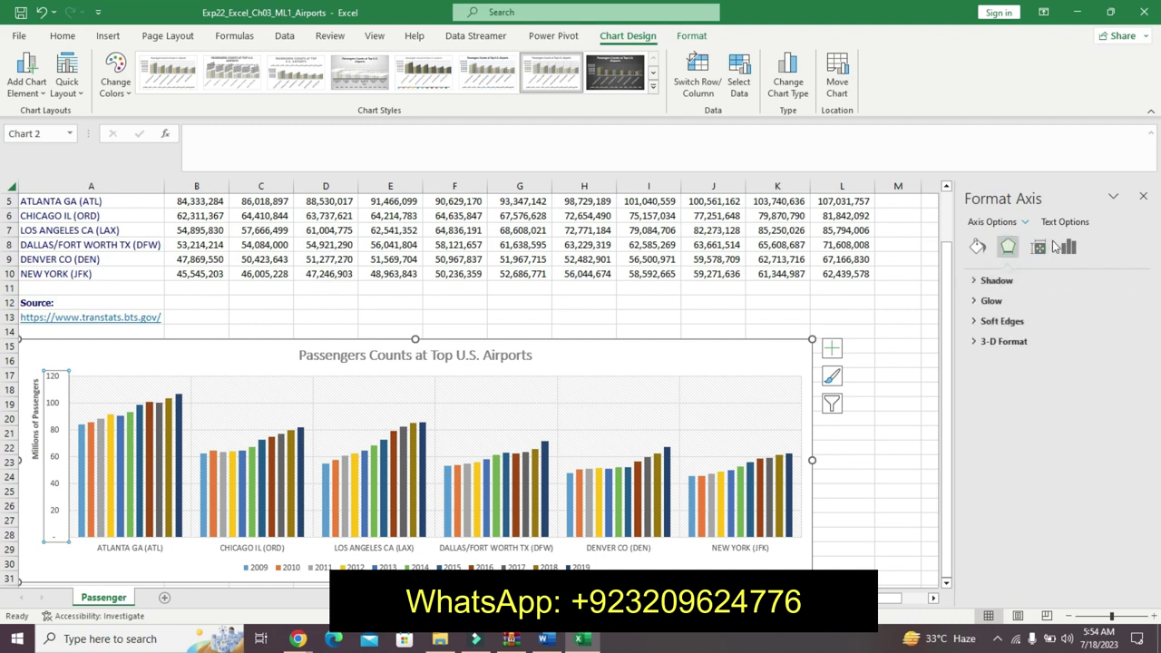
pyautogui.click(1041, 247)
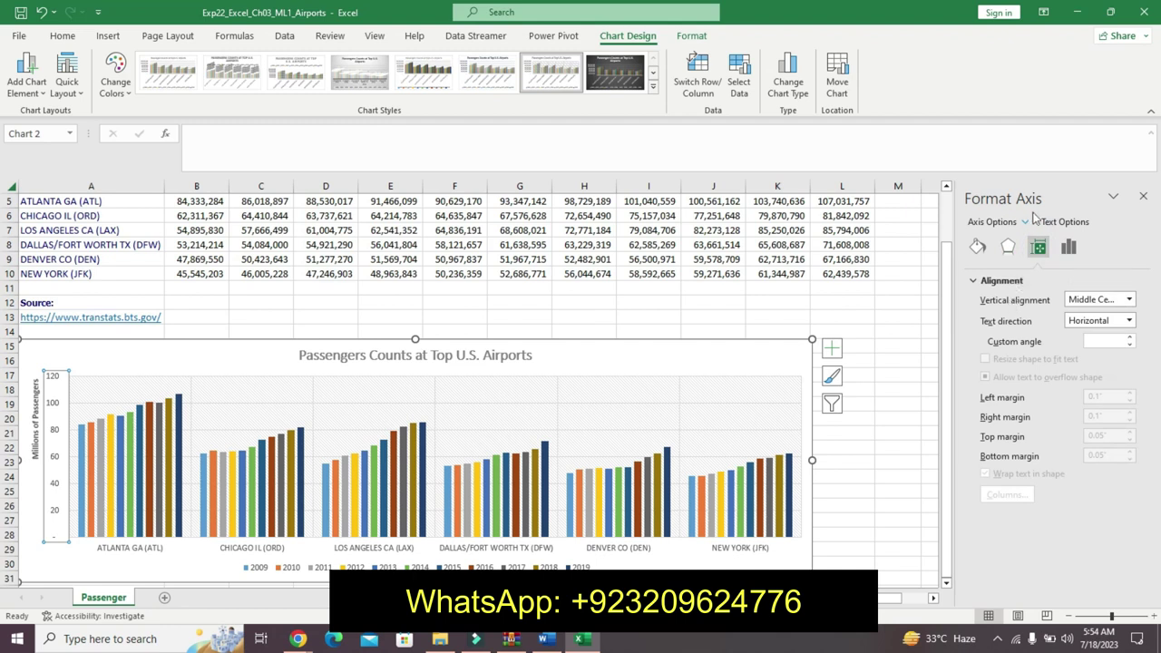
pyautogui.click(1068, 246)
pyautogui.click(1011, 281)
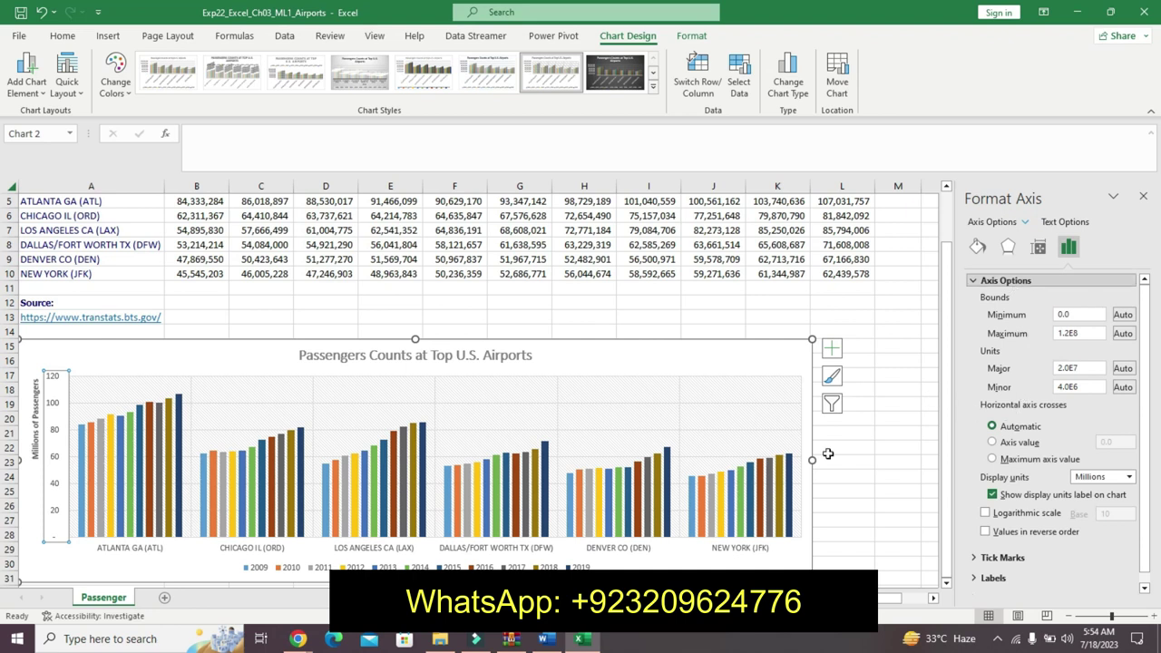
# Step: Switch to the Word instructions and undo all enlarging, bolding and highlighting applied to the step 4 text
pyautogui.click(544, 639)
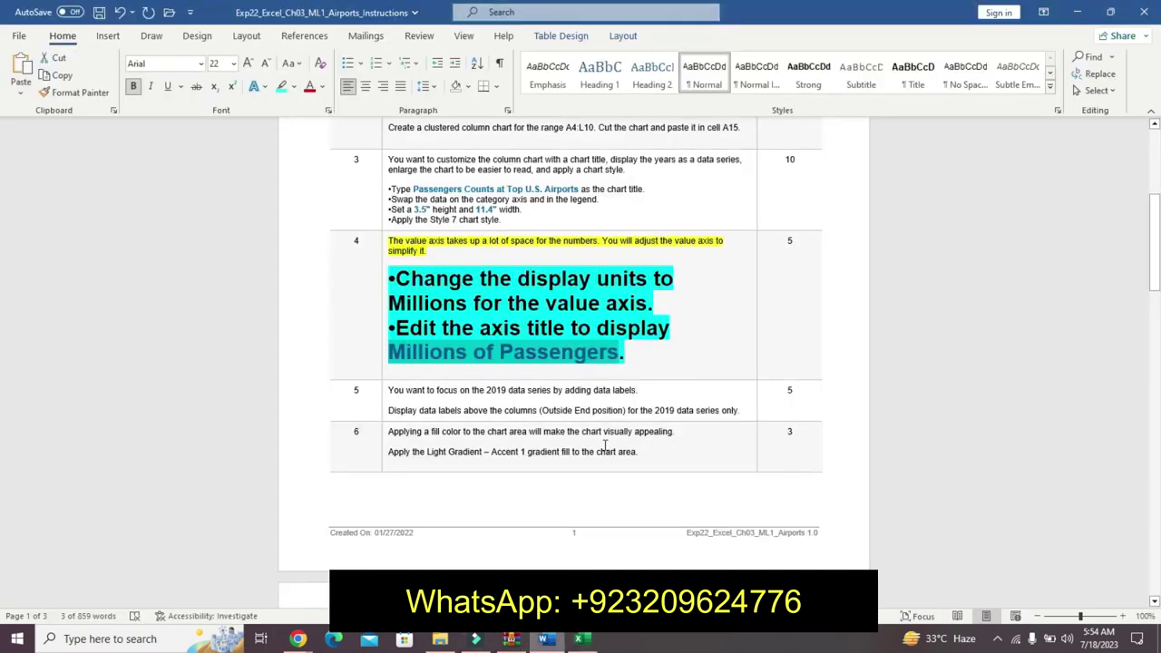
pyautogui.hotkey('ctrl', 'z')
pyautogui.hotkey('ctrl', 'z')
pyautogui.hotkey('ctrl', 'z')
pyautogui.hotkey('ctrl', 'z')
pyautogui.hotkey('ctrl', 'z')
pyautogui.hotkey('ctrl', 'z')
pyautogui.hotkey('ctrl', 'z')
pyautogui.hotkey('ctrl', 'z')
pyautogui.hotkey('ctrl', 'z')
pyautogui.hotkey('ctrl', 'z')
pyautogui.hotkey('ctrl', 'z')
pyautogui.hotkey('ctrl', 'z')
pyautogui.hotkey('ctrl', 'z')
pyautogui.hotkey('ctrl', 'z')
pyautogui.hotkey('ctrl', 'z')
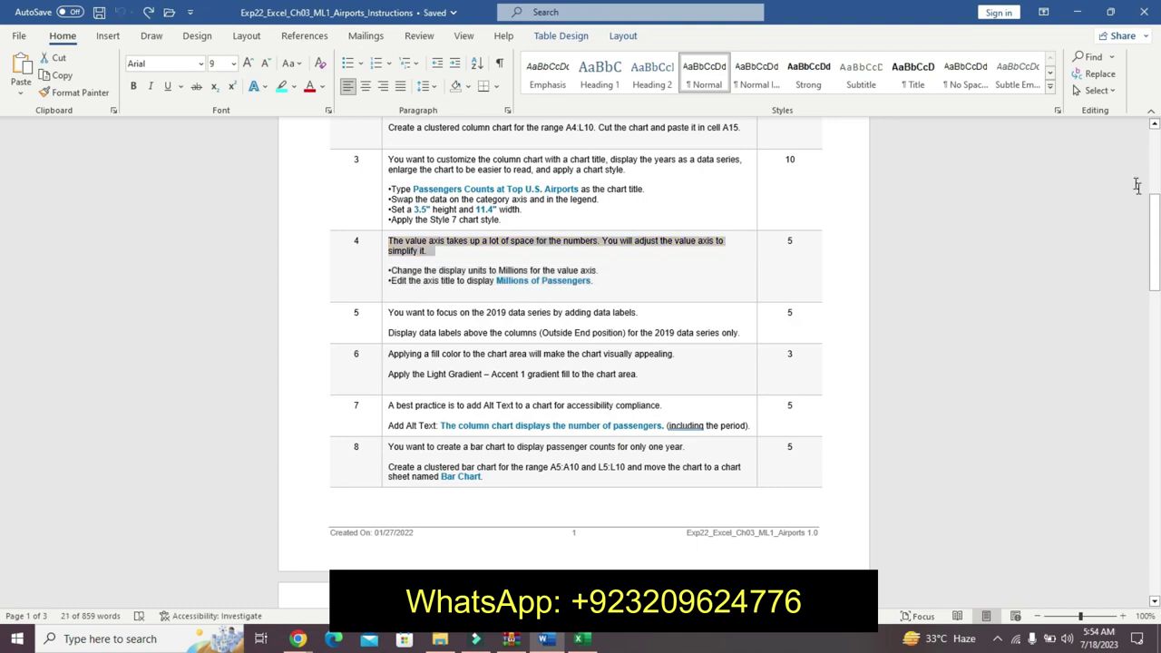
# Step: Highlight the step 5 introductory sentence about focusing on the 2019 data series in yellow
pyautogui.scroll(-1, 1156, 226)
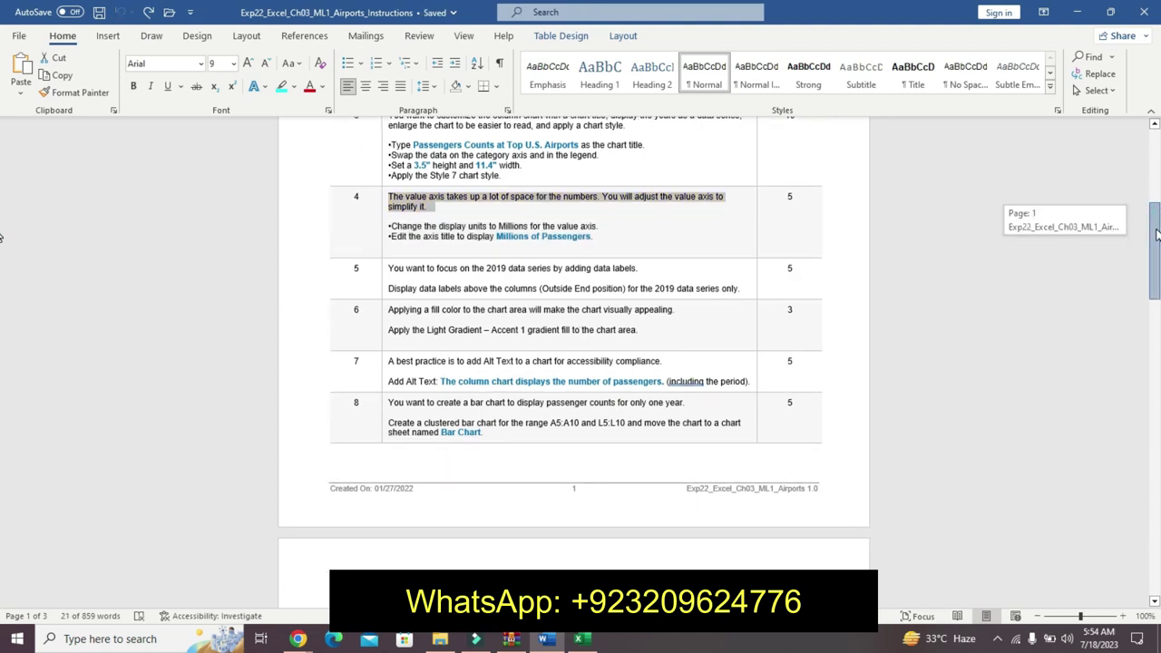
pyautogui.moveTo(390, 268); pyautogui.dragTo(645, 269)
pyautogui.click(717, 245)
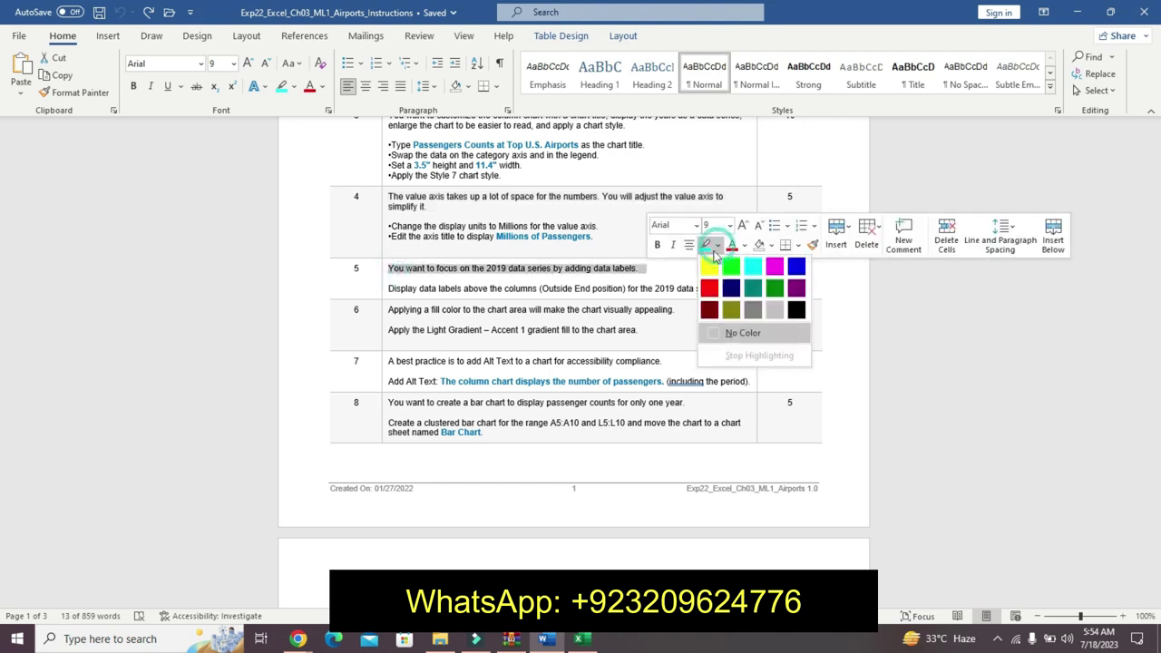
pyautogui.click(709, 266)
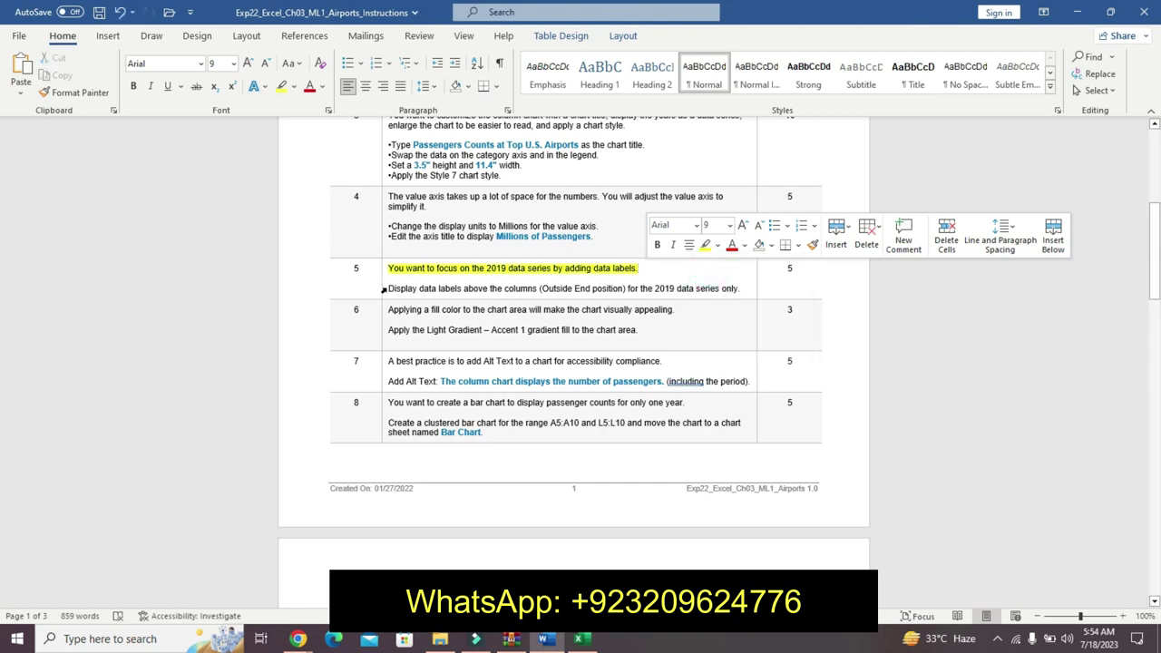
# Step: Format the step 5 sentence about Outside End data labels as 16 pt bold with turquoise highlighting
pyautogui.moveTo(390, 289); pyautogui.dragTo(742, 288)
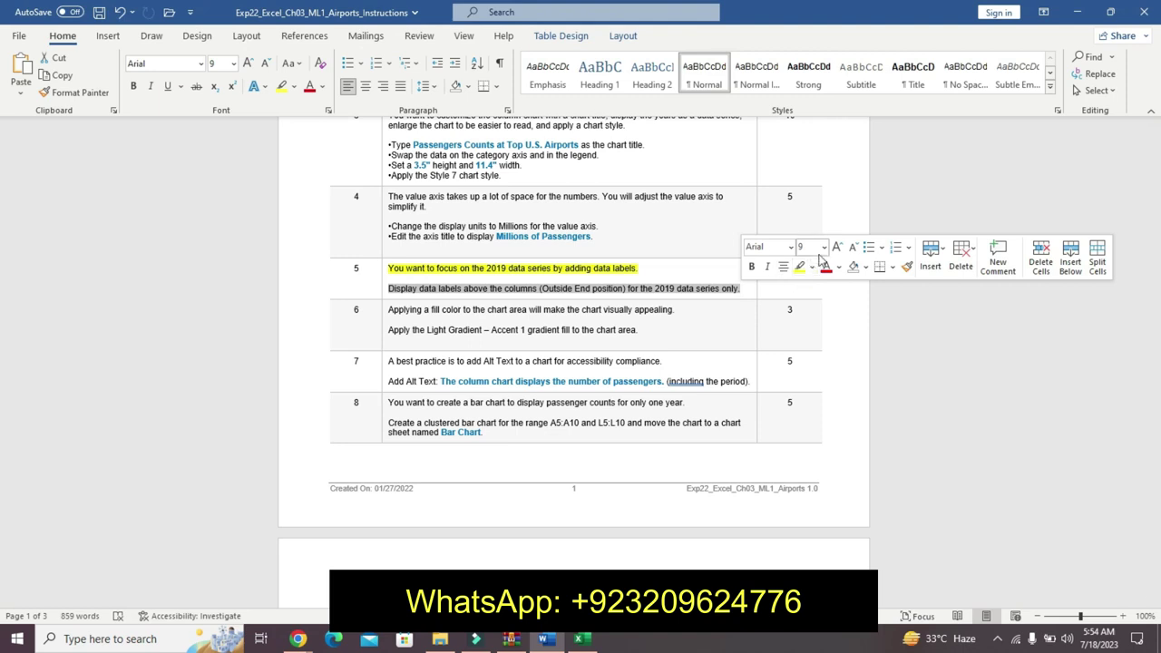
pyautogui.click(824, 251)
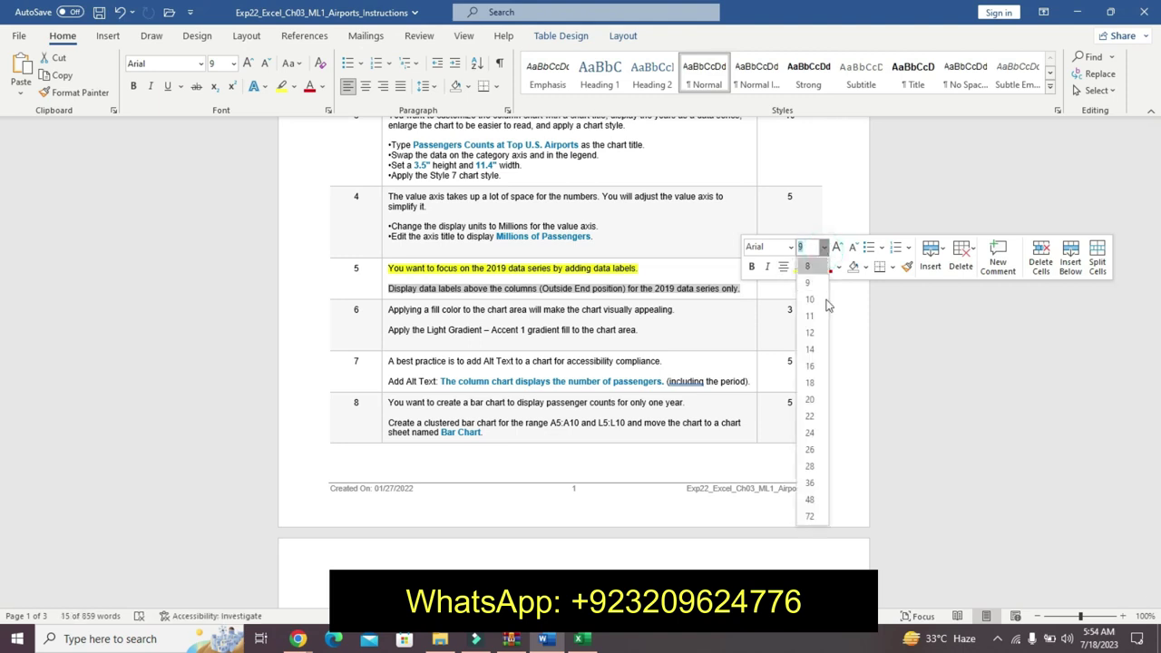
pyautogui.click(813, 370)
pyautogui.click(751, 266)
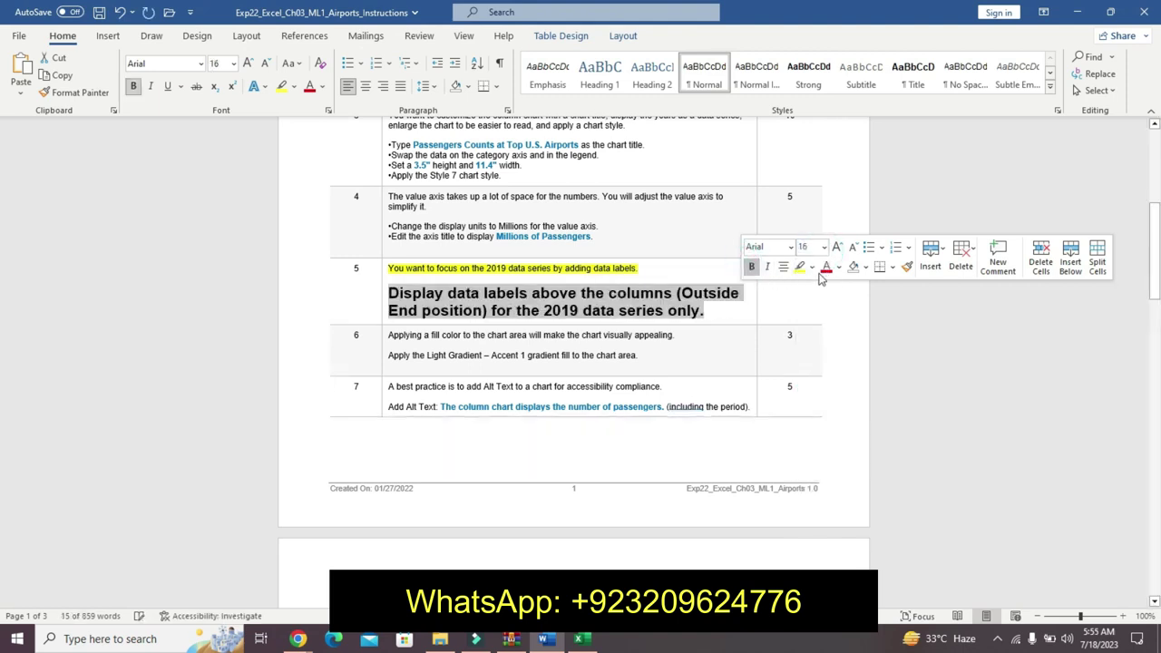
pyautogui.click(812, 267)
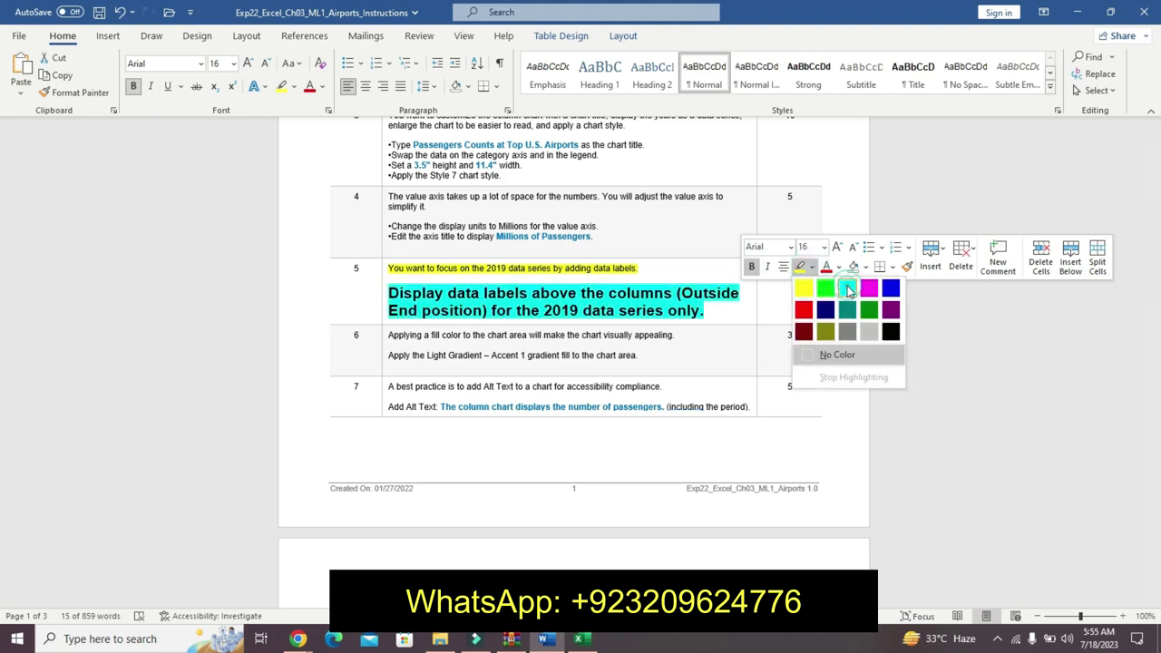
pyautogui.click(843, 285)
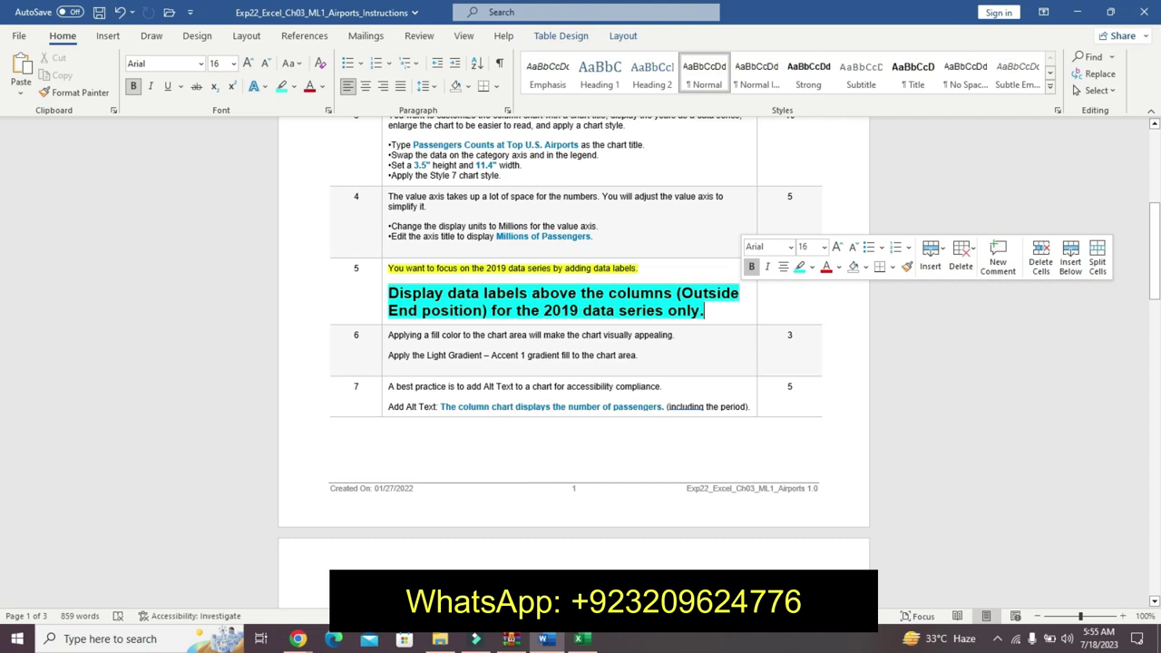
# Step: Switch to Excel, select the 2019 legend entry and show the chart elements list, consulting the step 5 instruction in Word
pyautogui.moveTo(580, 644)
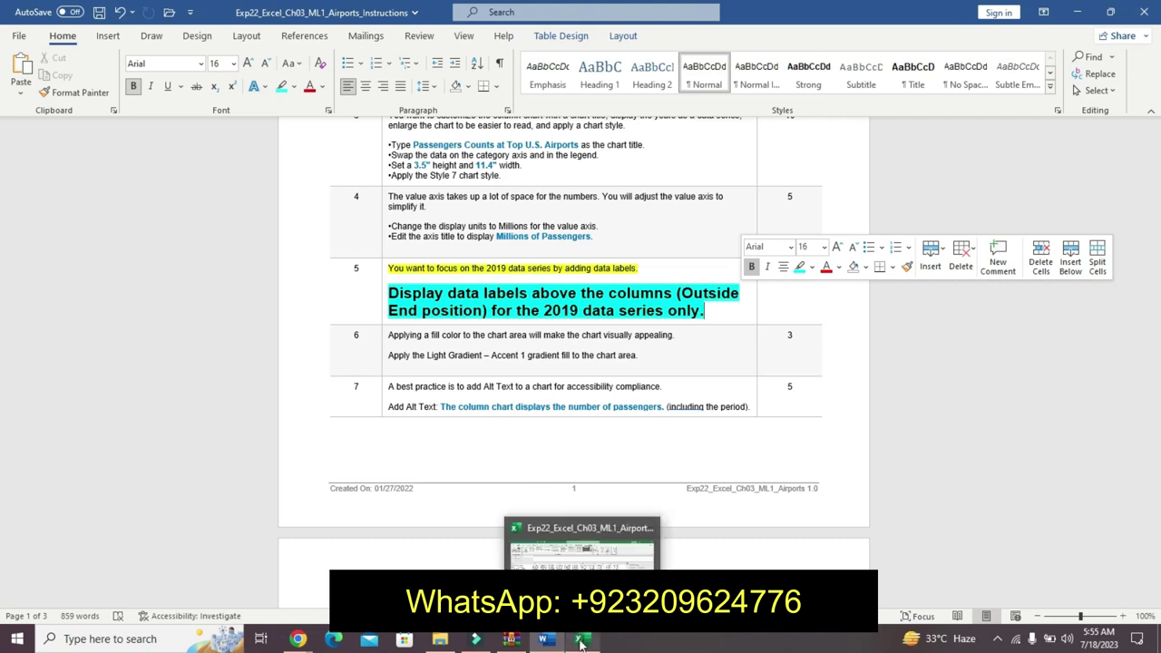
pyautogui.click(580, 644)
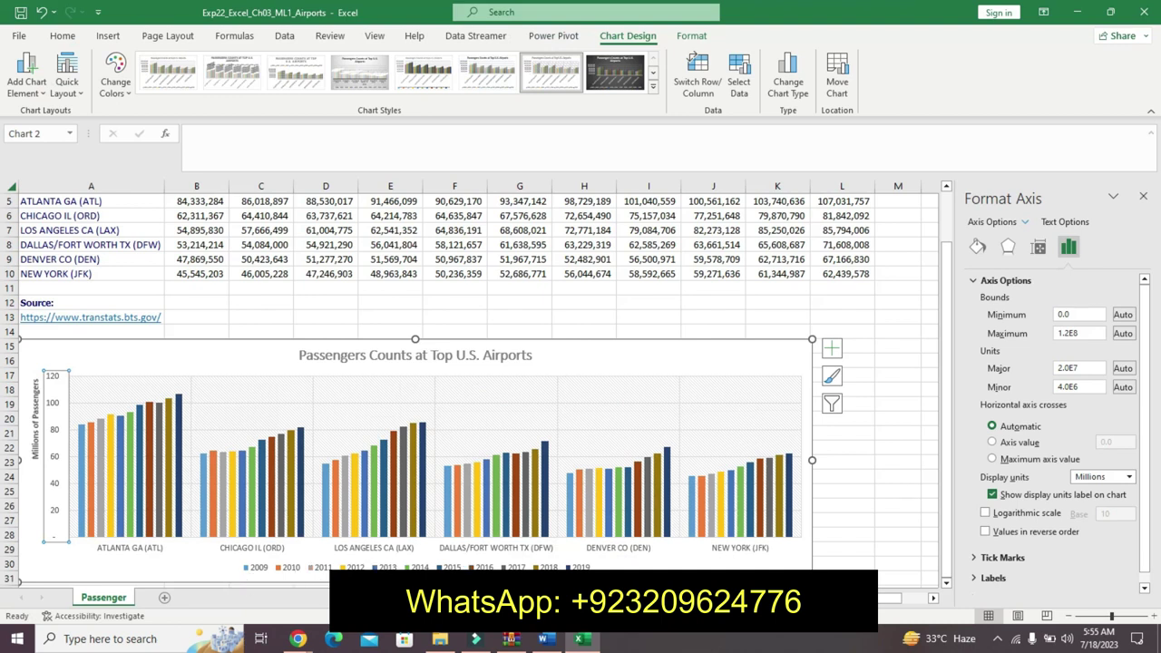
pyautogui.click(580, 567)
pyautogui.click(579, 567)
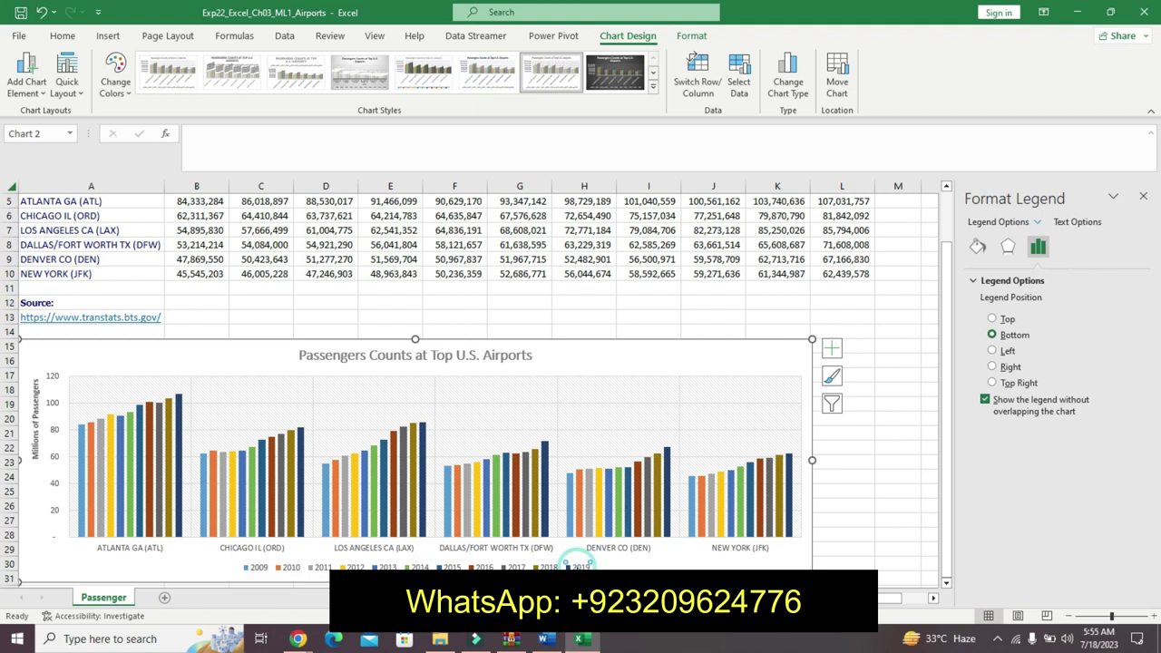
pyautogui.click(832, 349)
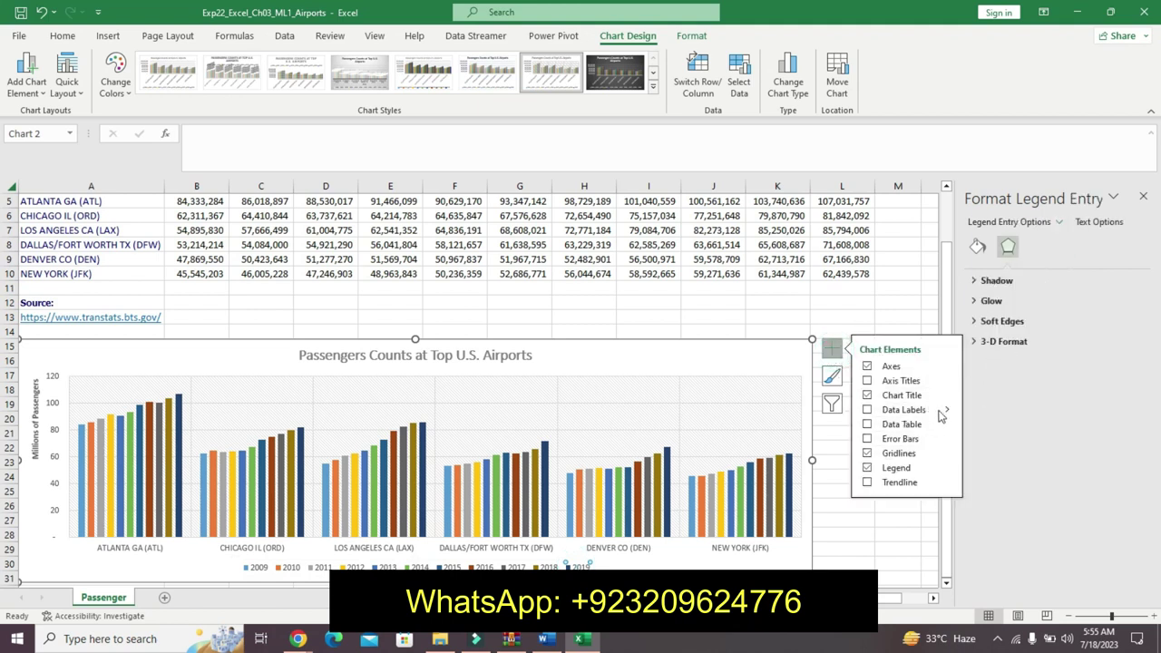
pyautogui.click(544, 639)
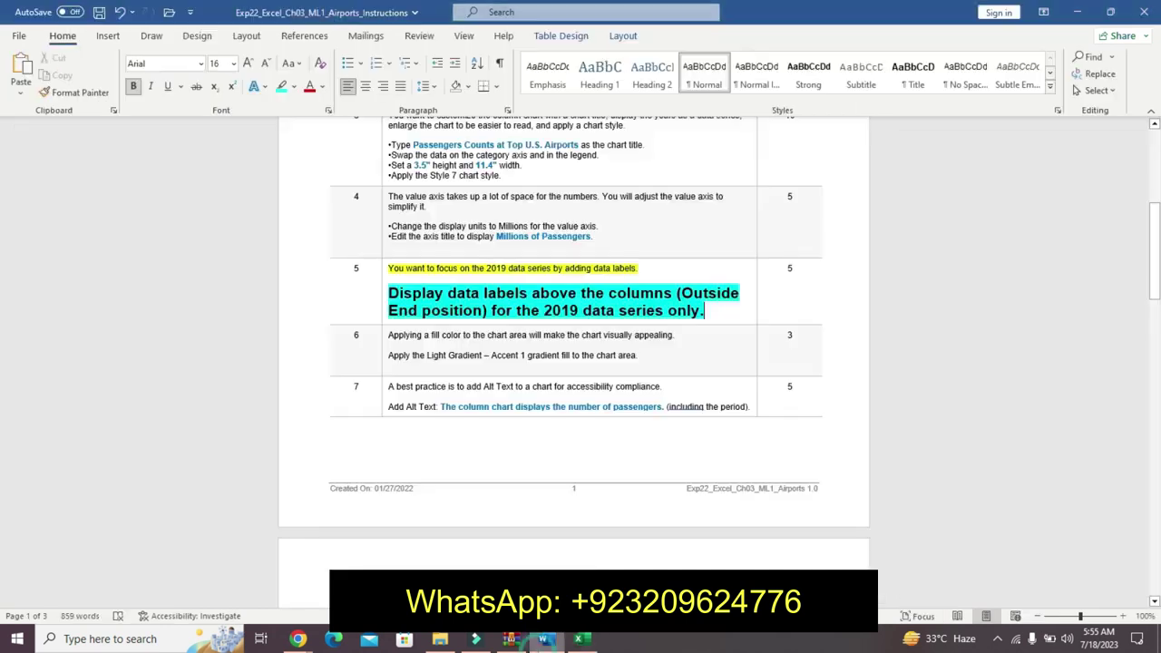
pyautogui.click(581, 640)
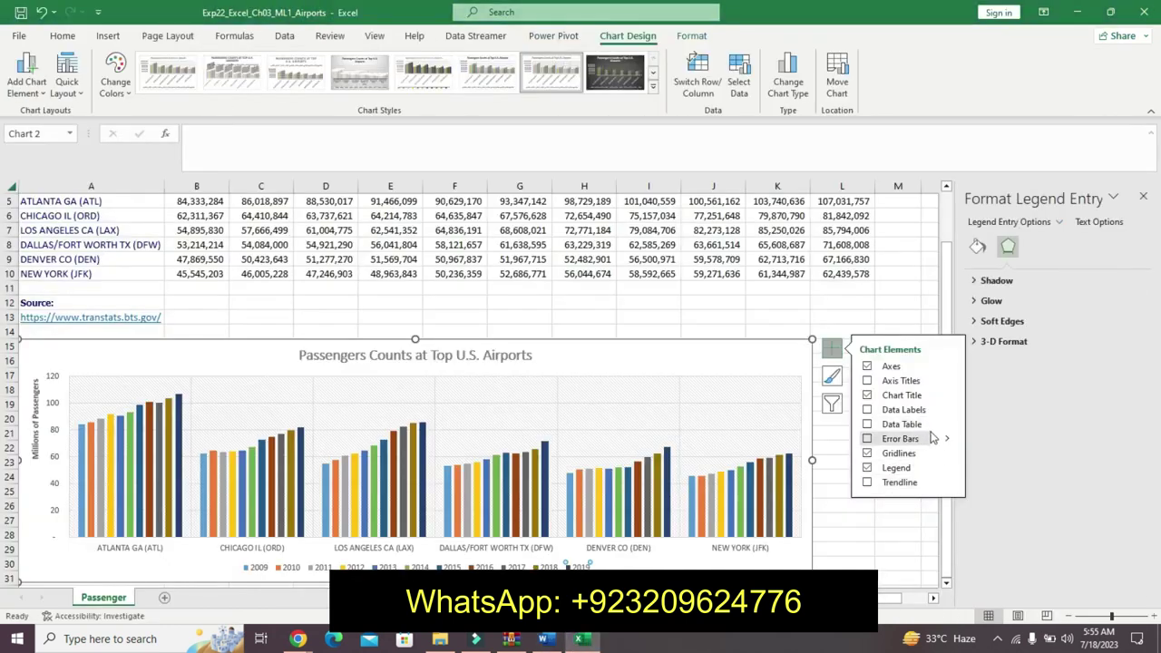
pyautogui.click(948, 423)
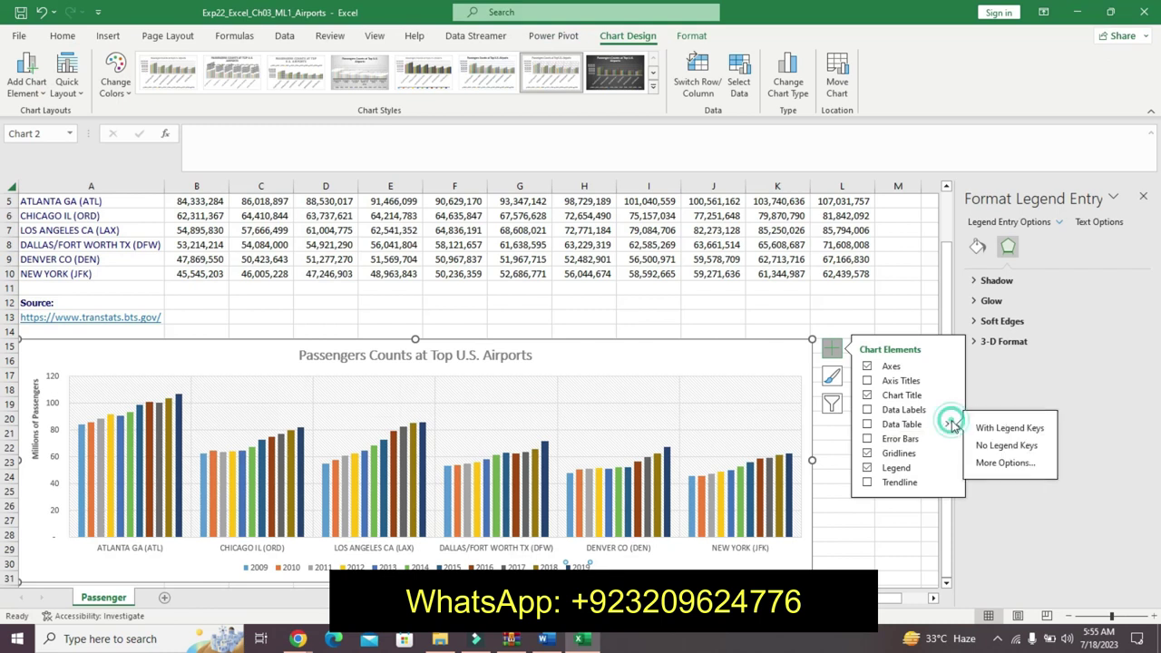
pyautogui.click(946, 426)
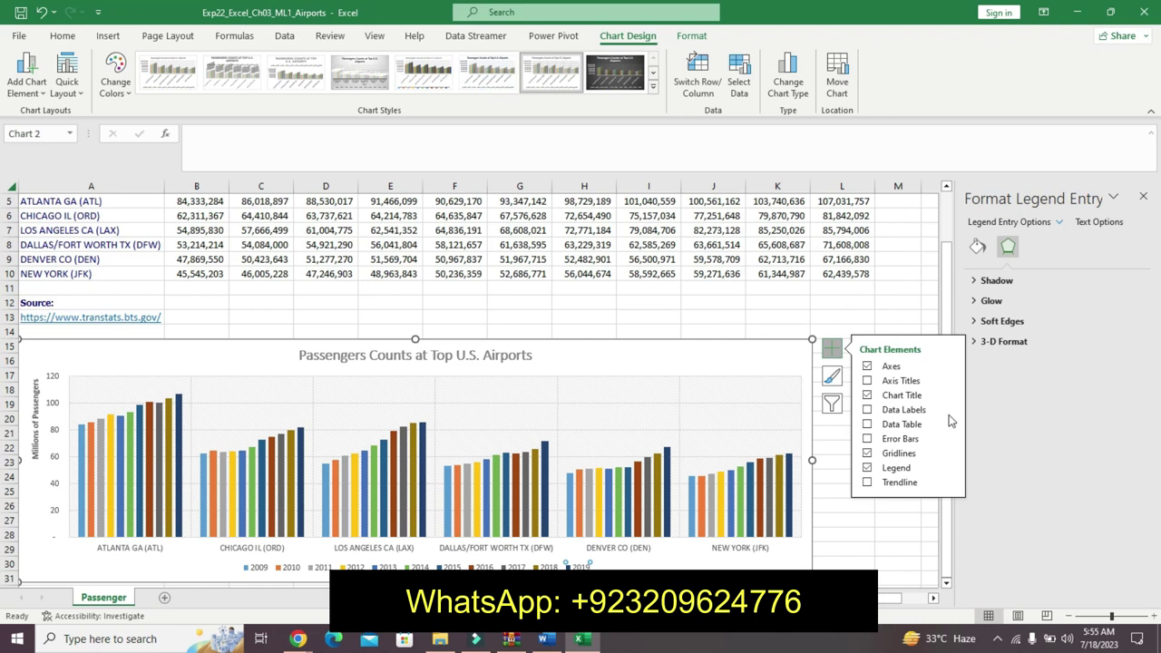
pyautogui.click(946, 426)
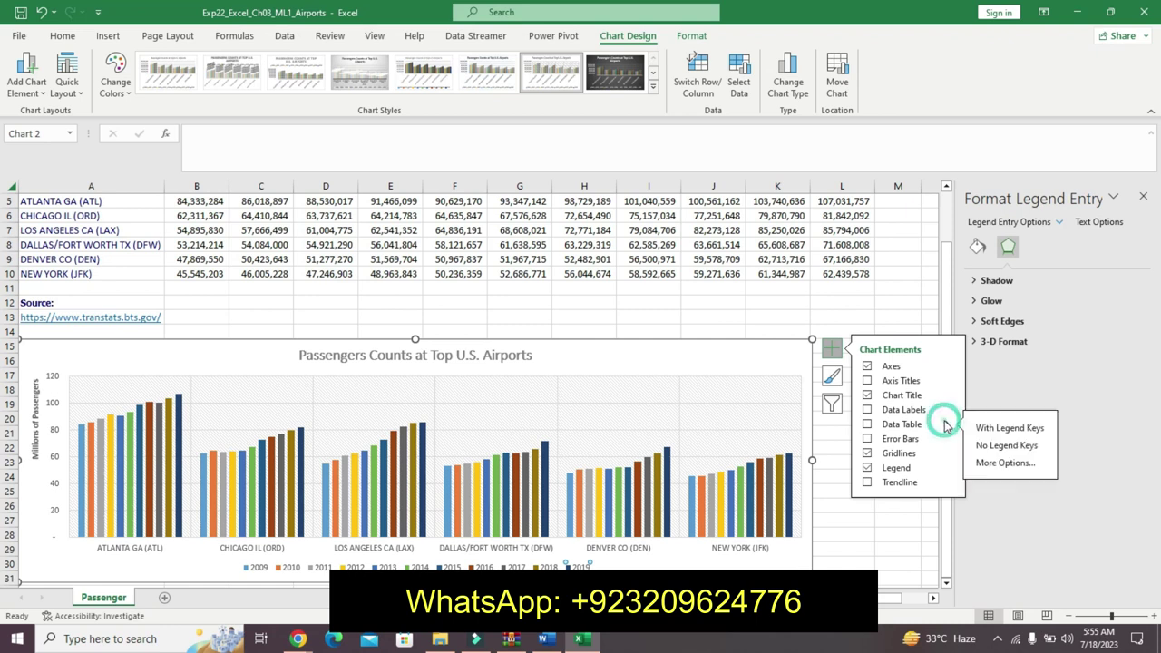
pyautogui.click(887, 426)
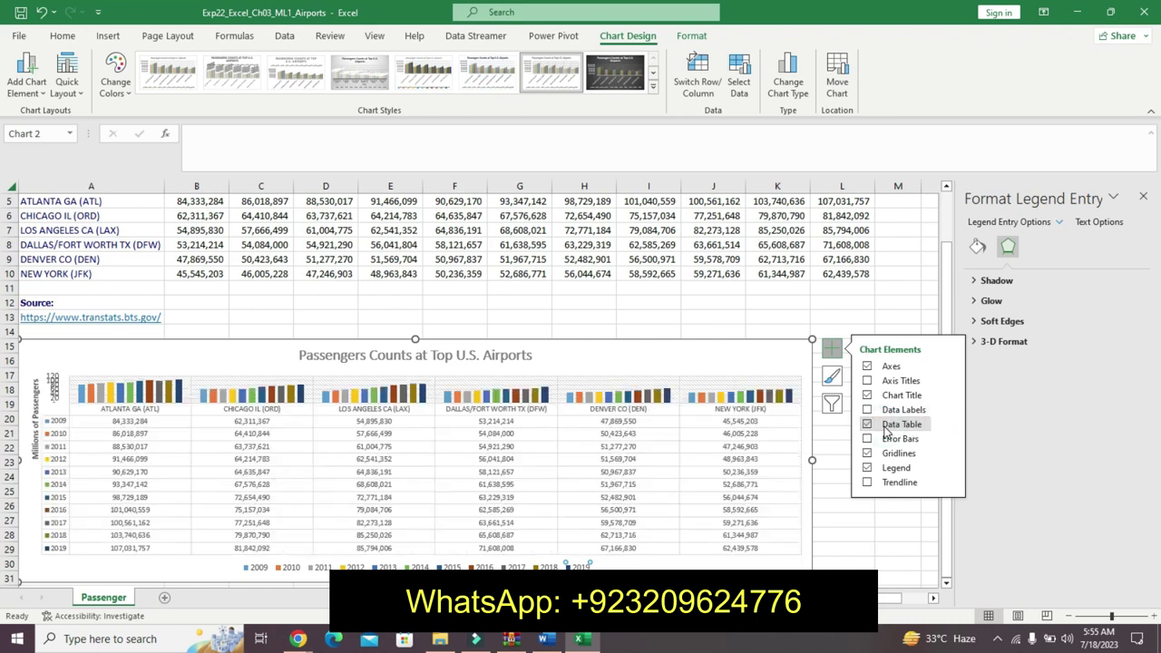
pyautogui.click(888, 426)
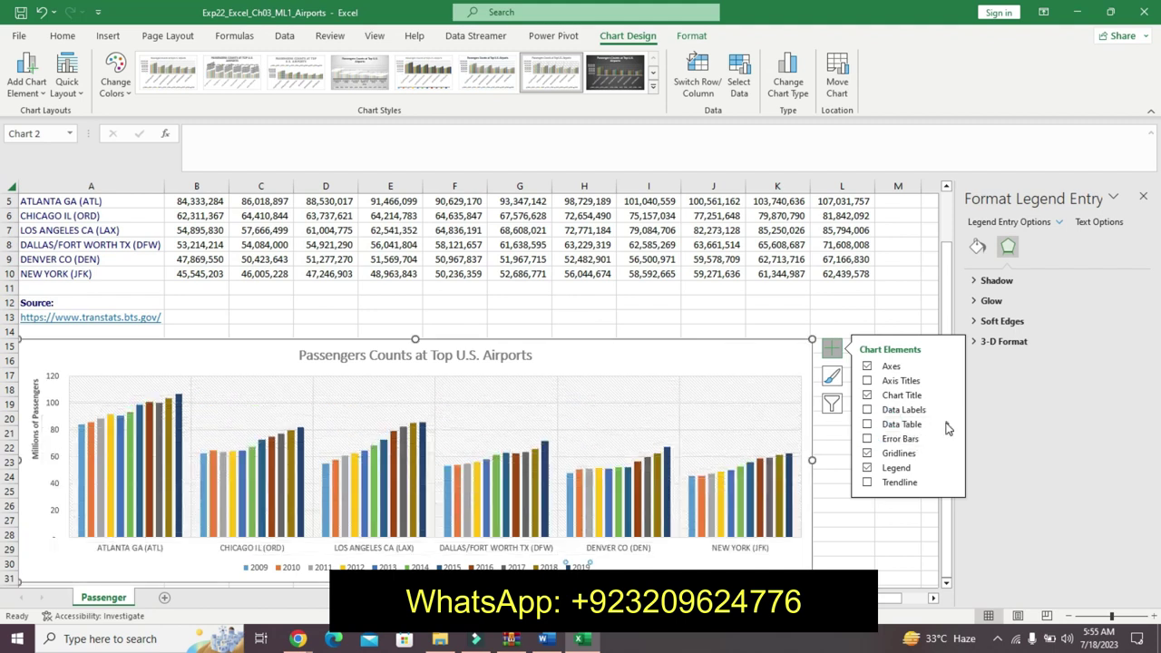
pyautogui.click(946, 425)
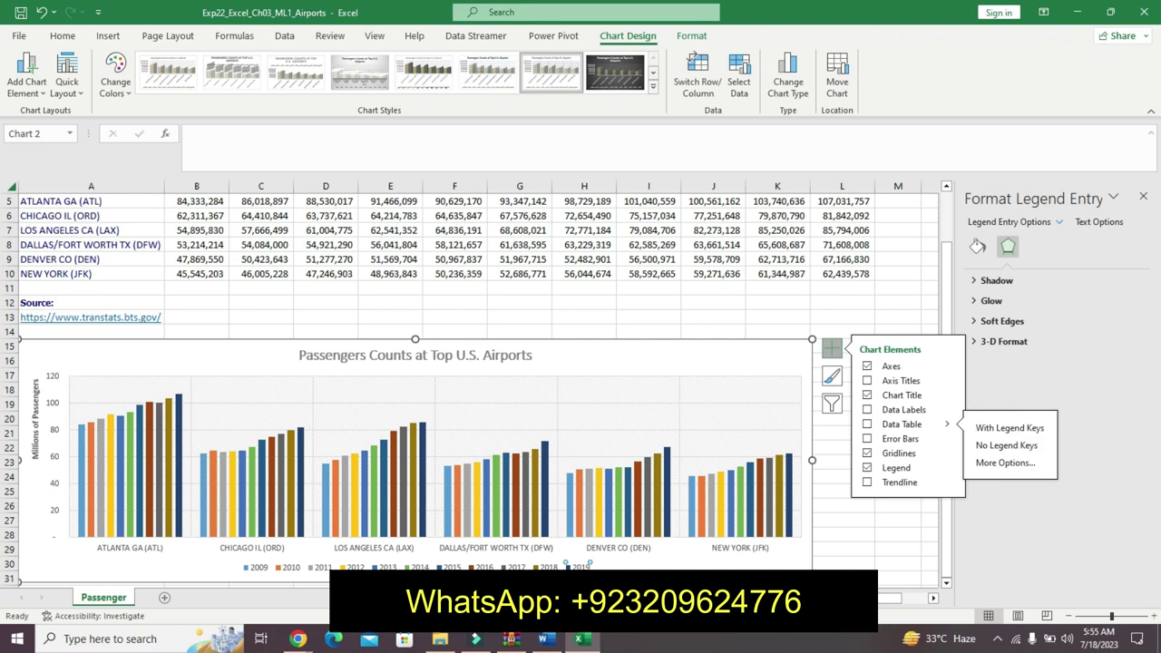
pyautogui.click(704, 567)
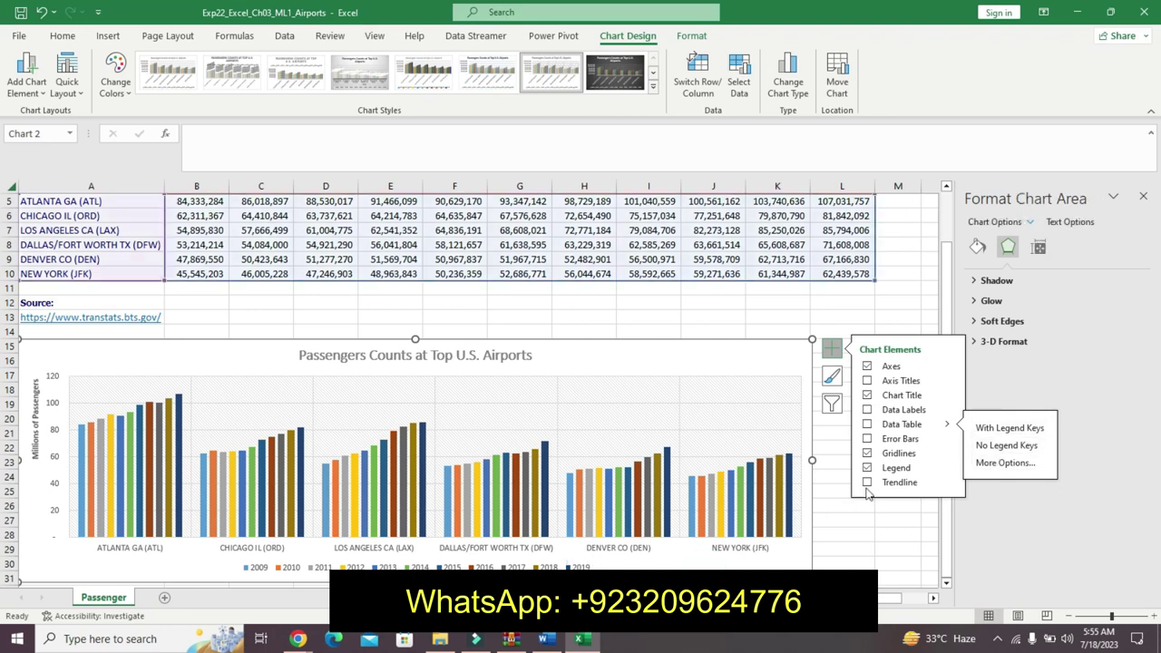
pyautogui.click(996, 464)
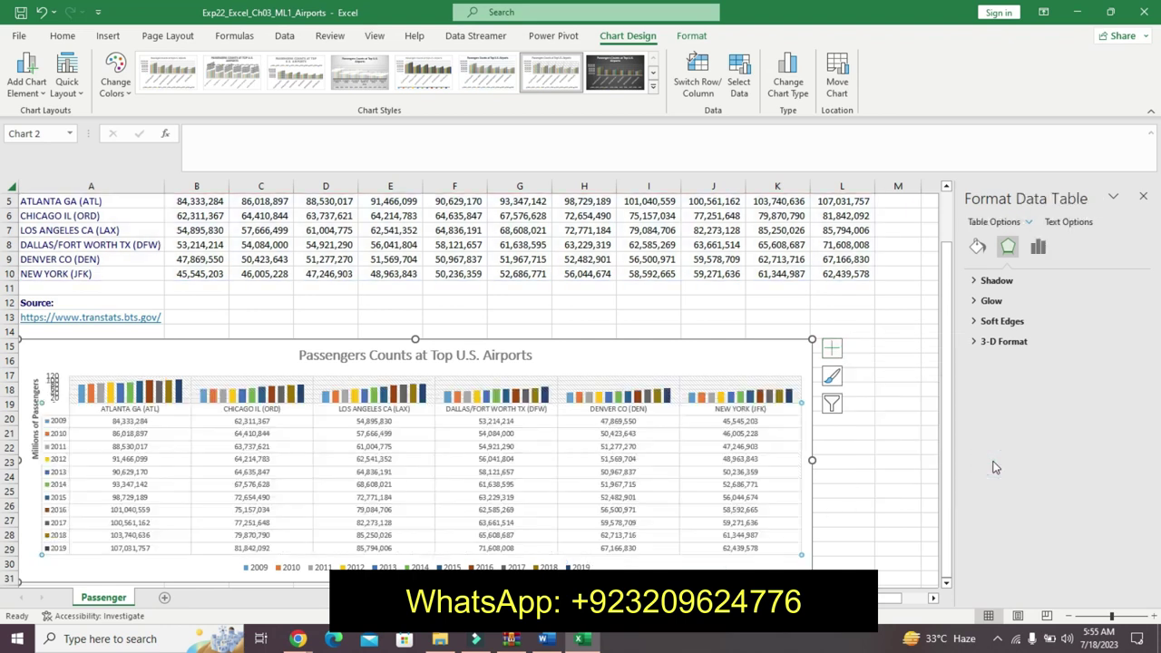
pyautogui.click(829, 347)
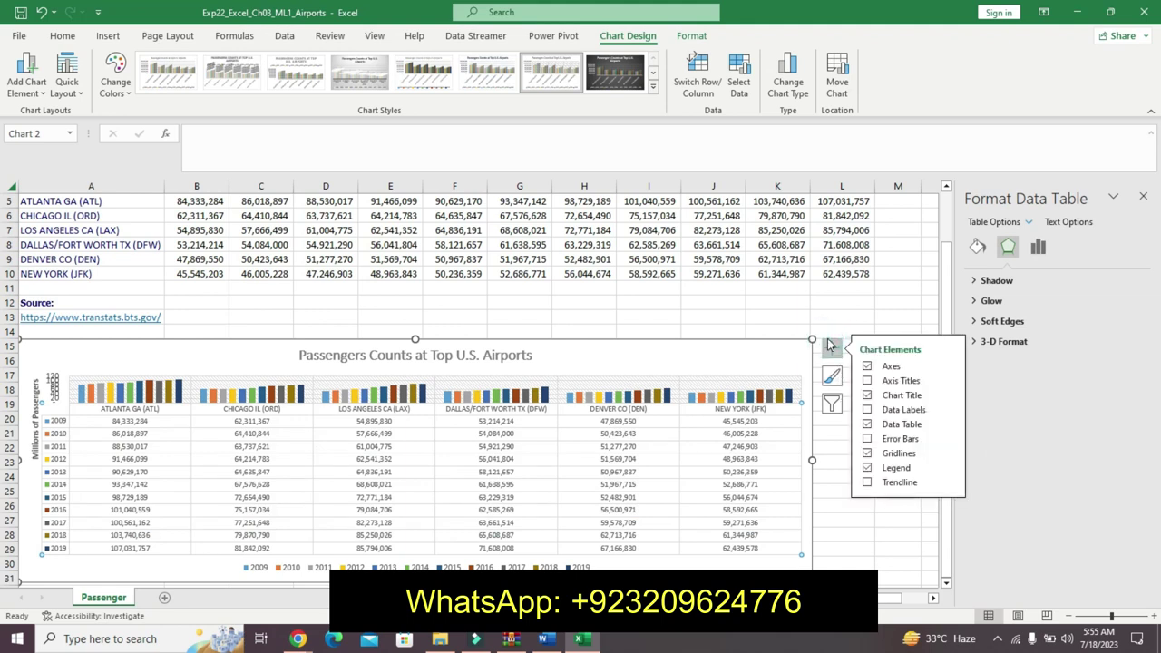
pyautogui.click(947, 426)
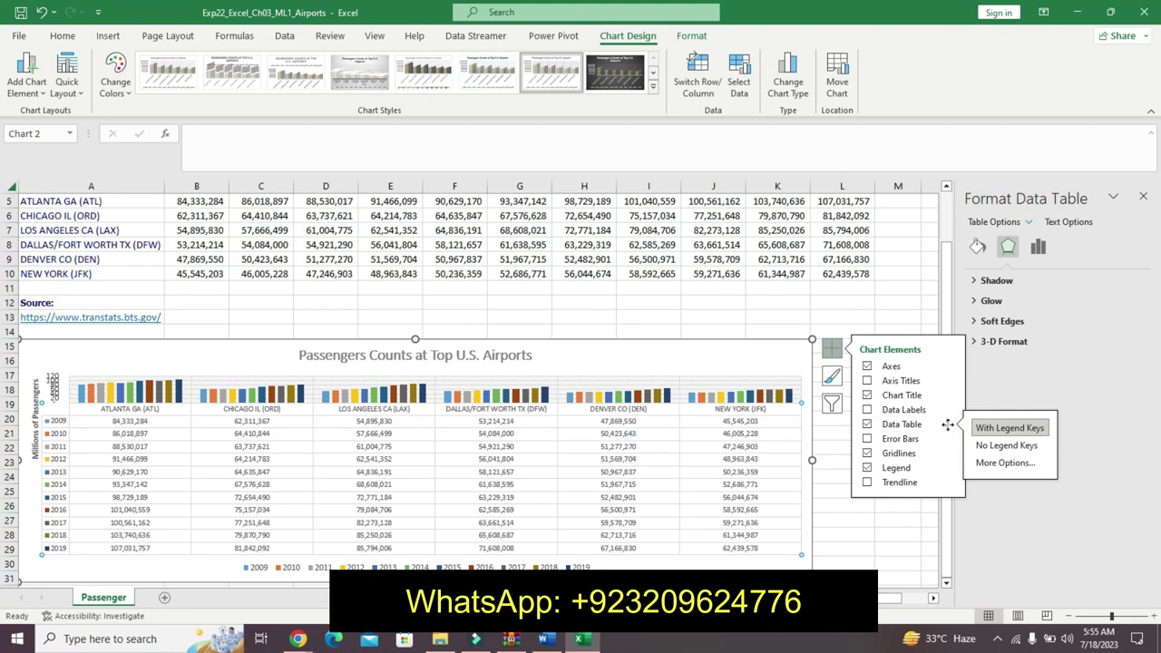
pyautogui.click(867, 426)
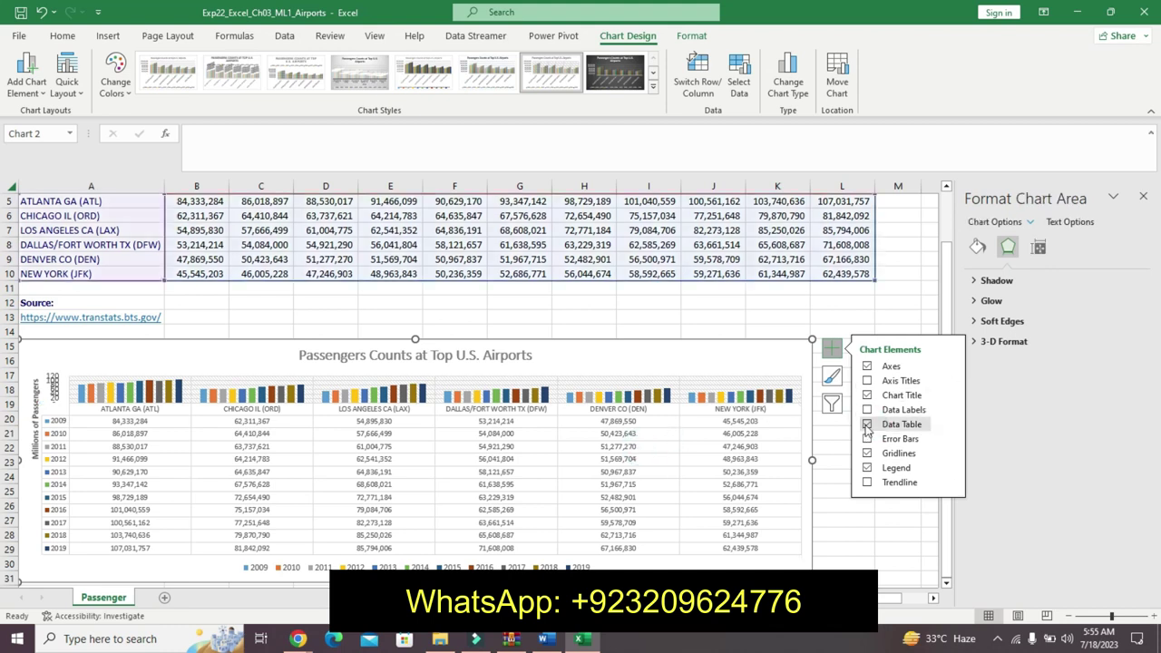
pyautogui.click(867, 427)
pyautogui.click(867, 426)
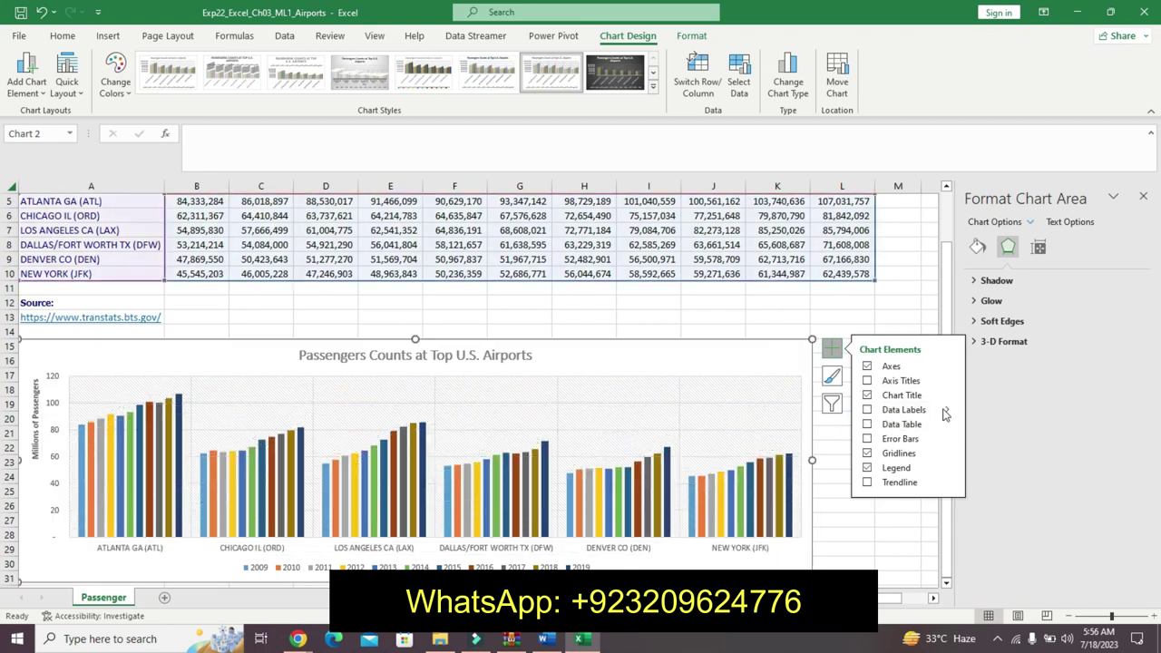
# Step: Select the 2019 legend entry, add Outside End data labels to the column chart and recheck the step 5 instruction in Word
pyautogui.click(946, 410)
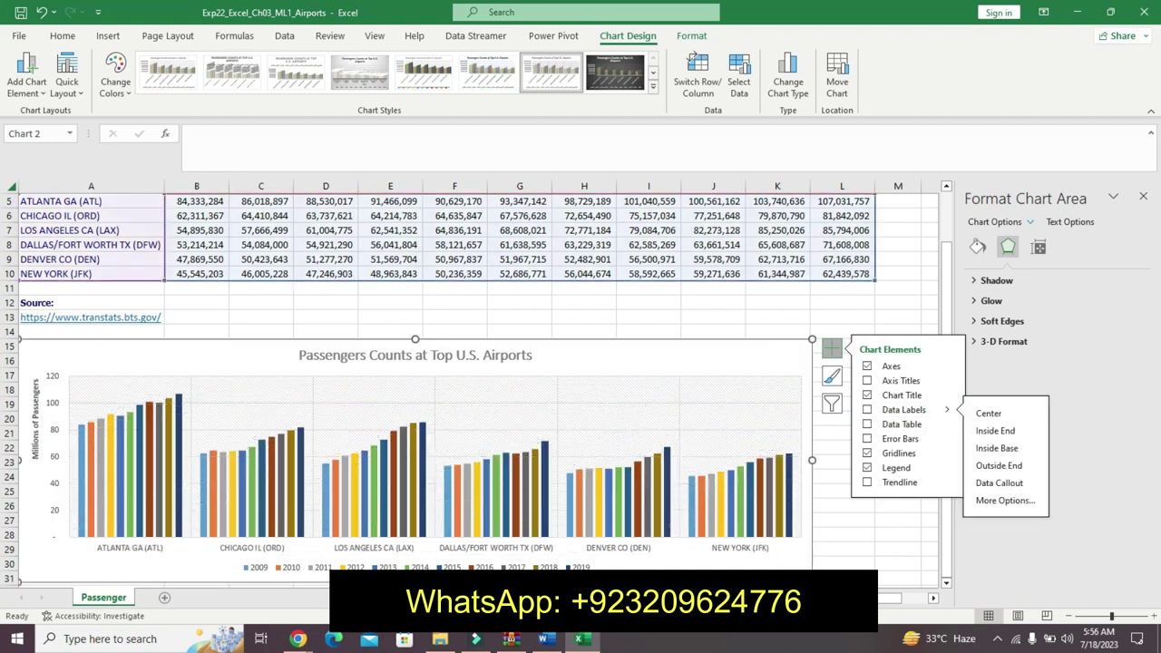
pyautogui.click(581, 567)
pyautogui.click(580, 567)
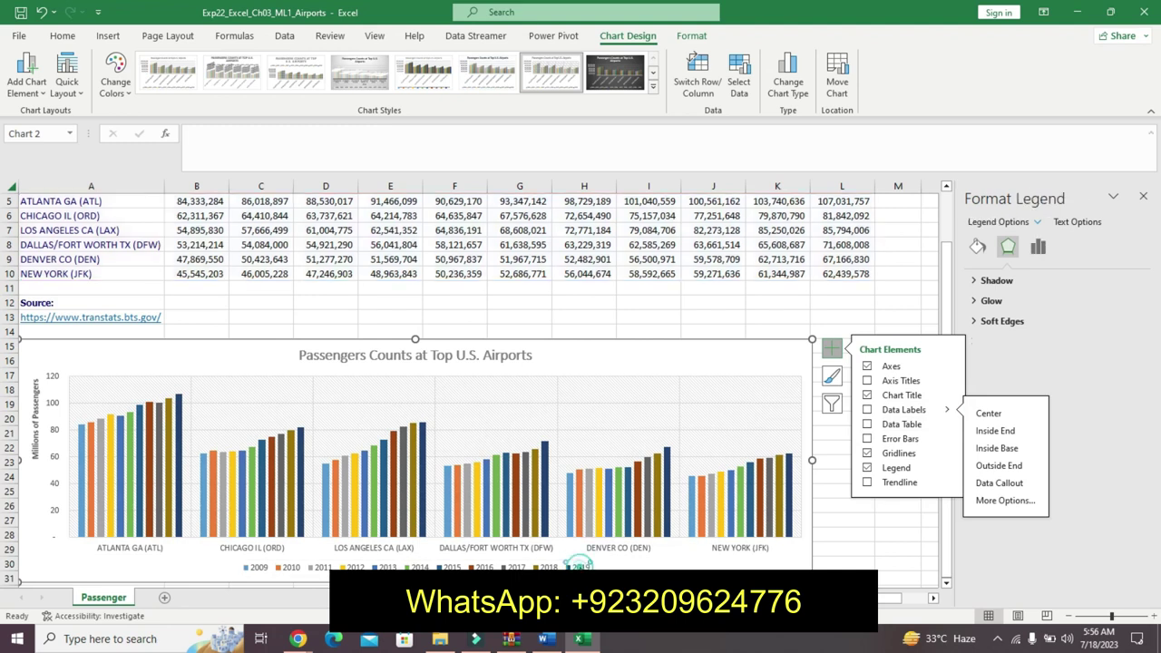
pyautogui.click(1009, 466)
pyautogui.click(544, 639)
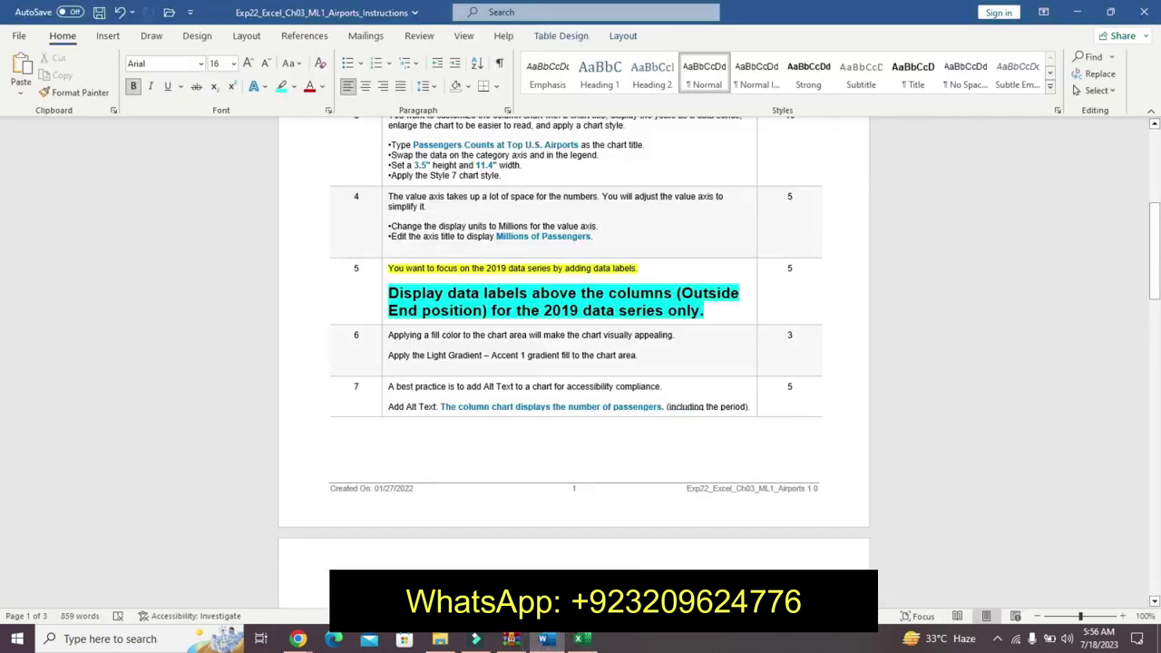
pyautogui.click(582, 639)
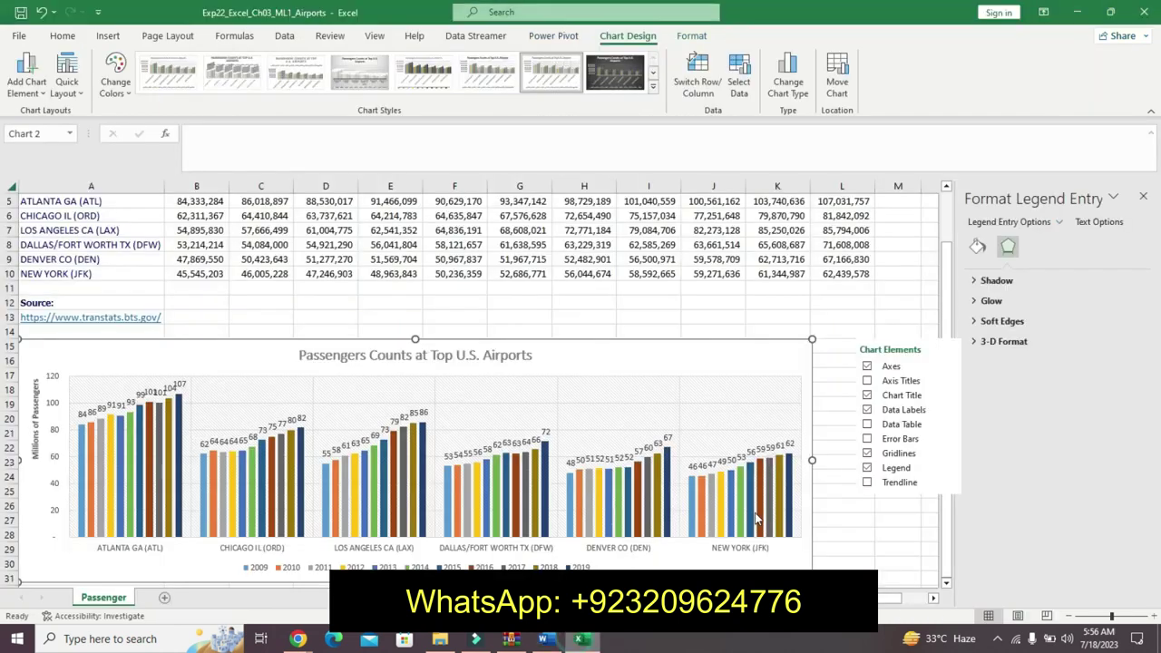
# Step: Set the column chart's data labels to the Outside End position
pyautogui.click(950, 411)
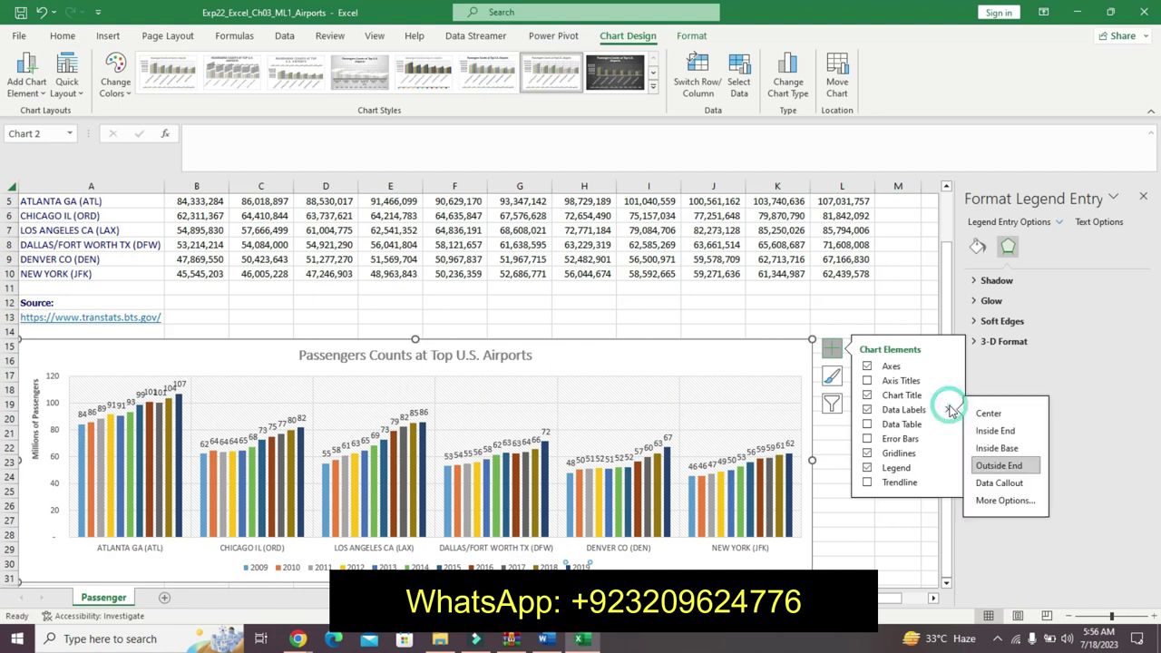
pyautogui.click(986, 466)
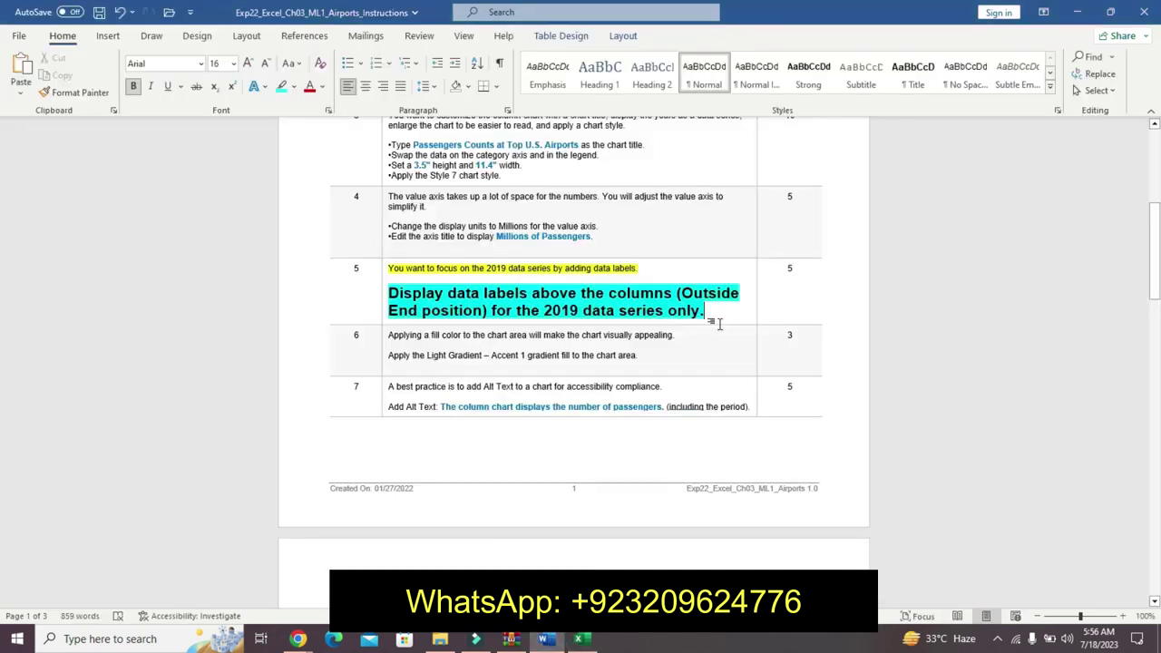
# Step: Switch to Word and undo the highlighting, font size and bold formatting applied to the step 5 instructions
pyautogui.hotkey('ctrl', 'z')
pyautogui.hotkey('ctrl', 'z')
pyautogui.hotkey('ctrl', 'z')
pyautogui.hotkey('ctrl', 'z')
pyautogui.hotkey('ctrl', 'z')
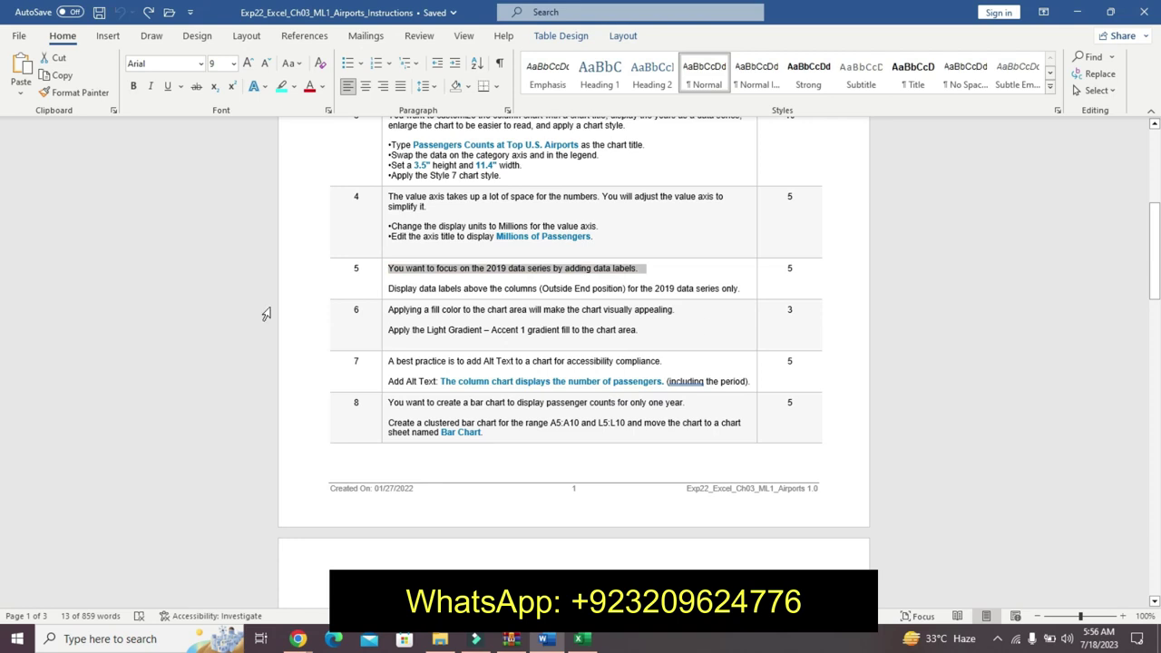
# Step: Highlight the step 6 introductory sentence about applying a fill color to the chart area in yellow
pyautogui.moveTo(392, 309); pyautogui.dragTo(545, 319)
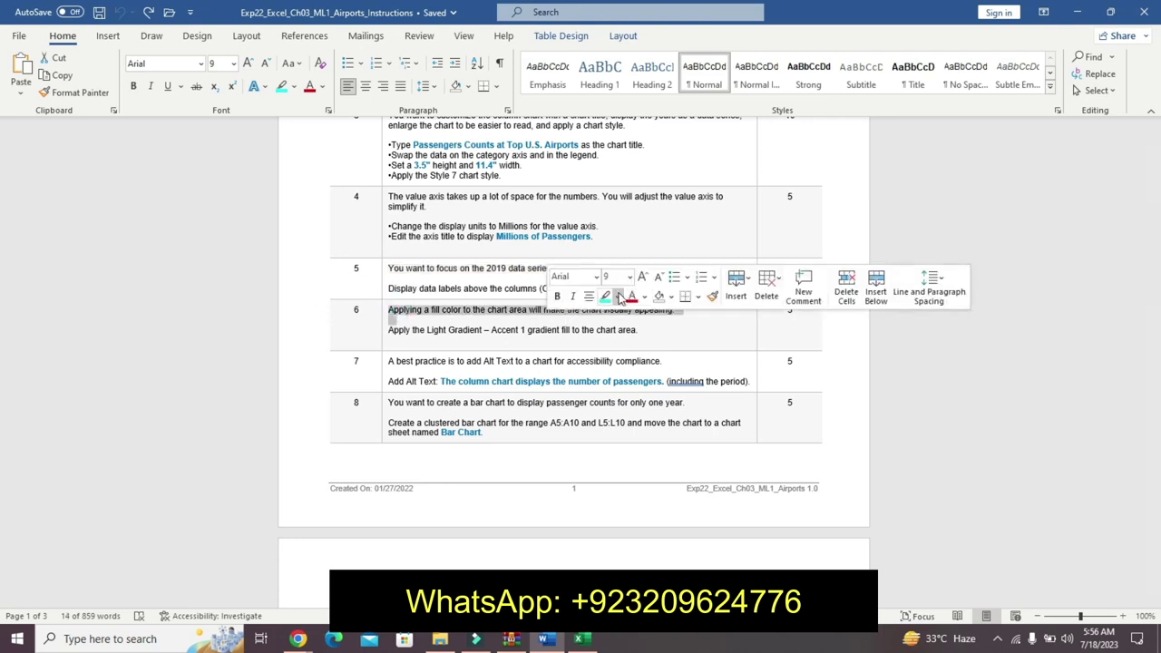
pyautogui.click(618, 297)
pyautogui.click(606, 313)
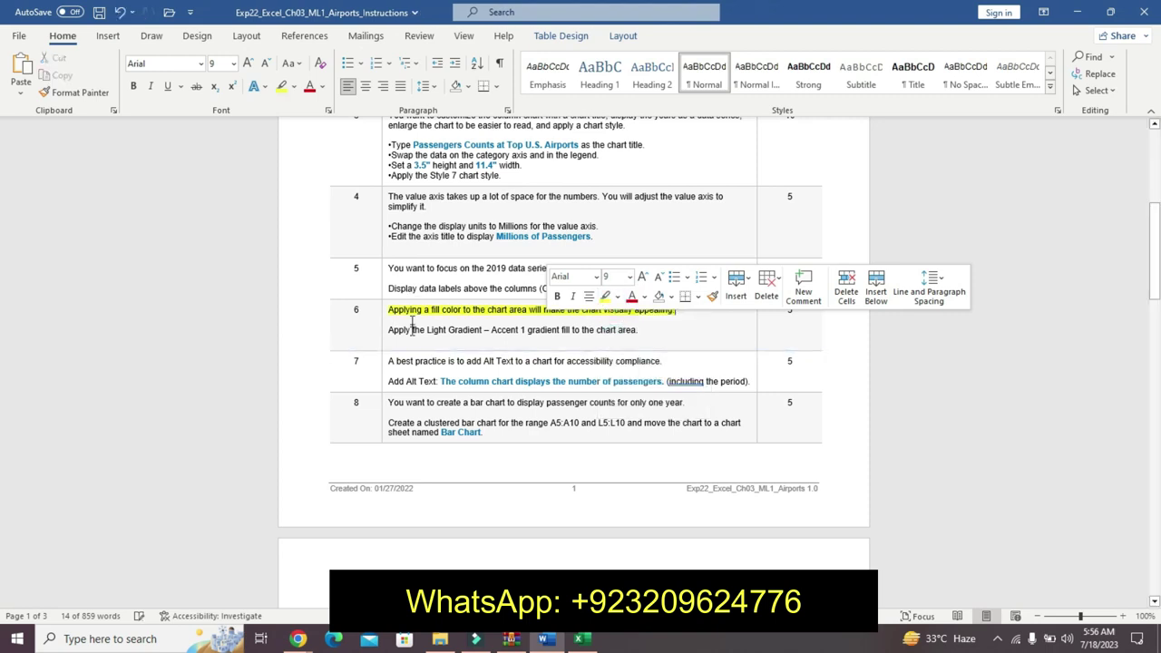
# Step: Format the step 6 sentence about the Light Gradient – Accent 1 fill as 20 pt bold with turquoise highlighting
pyautogui.moveTo(392, 332); pyautogui.dragTo(668, 329)
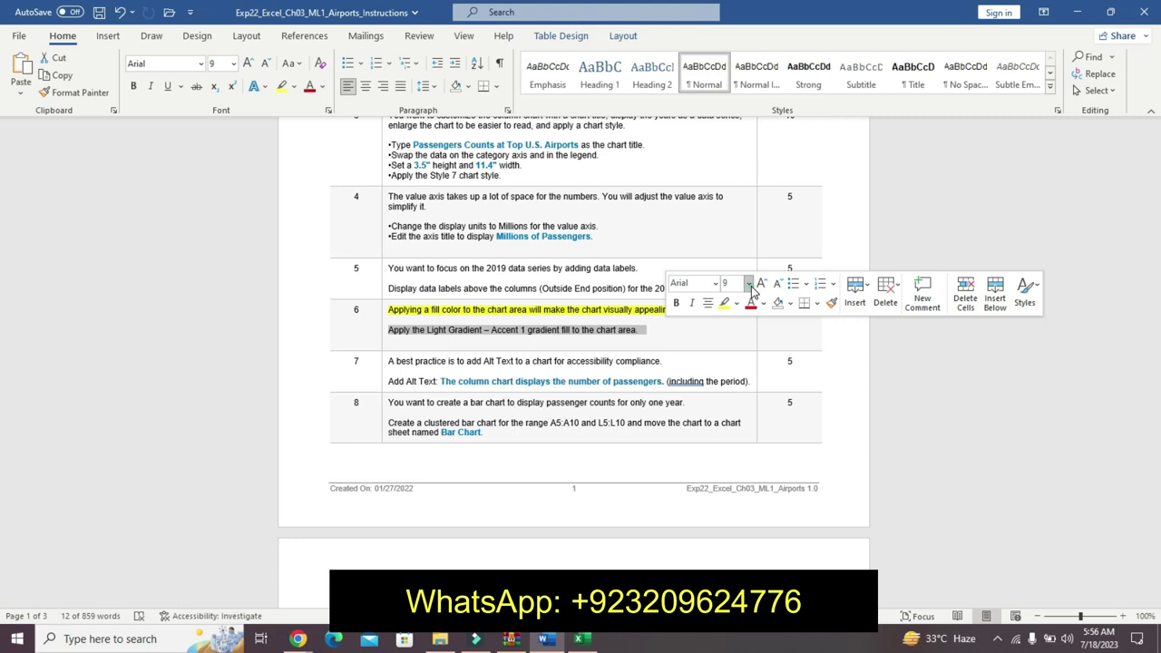
pyautogui.click(748, 283)
pyautogui.click(734, 435)
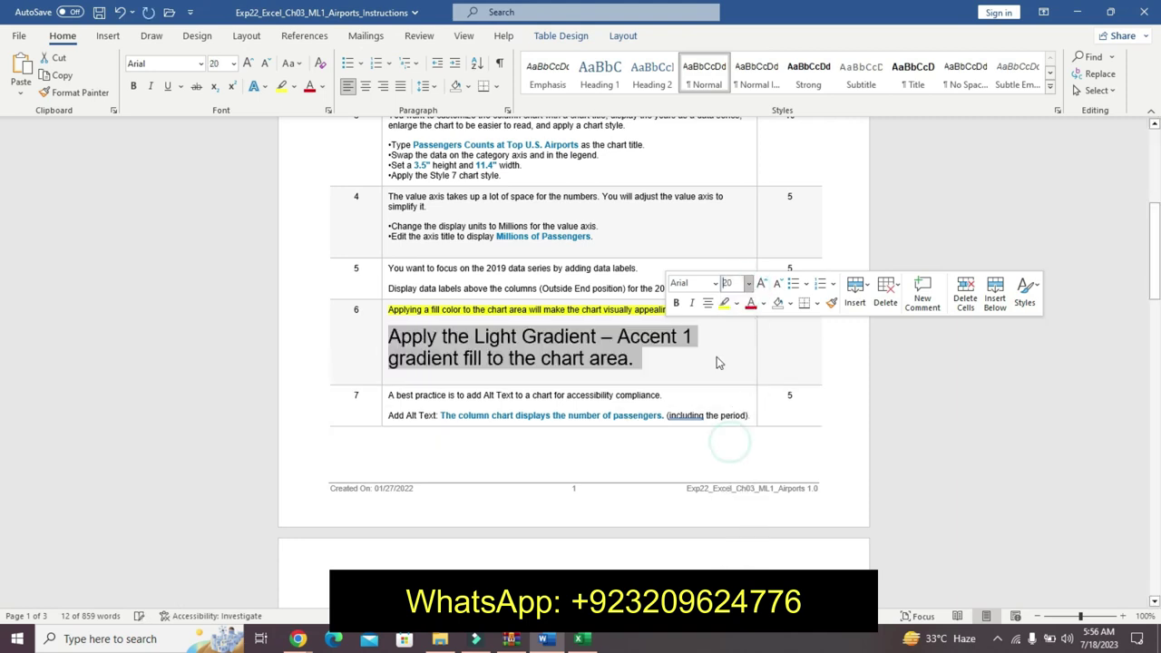
pyautogui.click(676, 302)
pyautogui.click(737, 303)
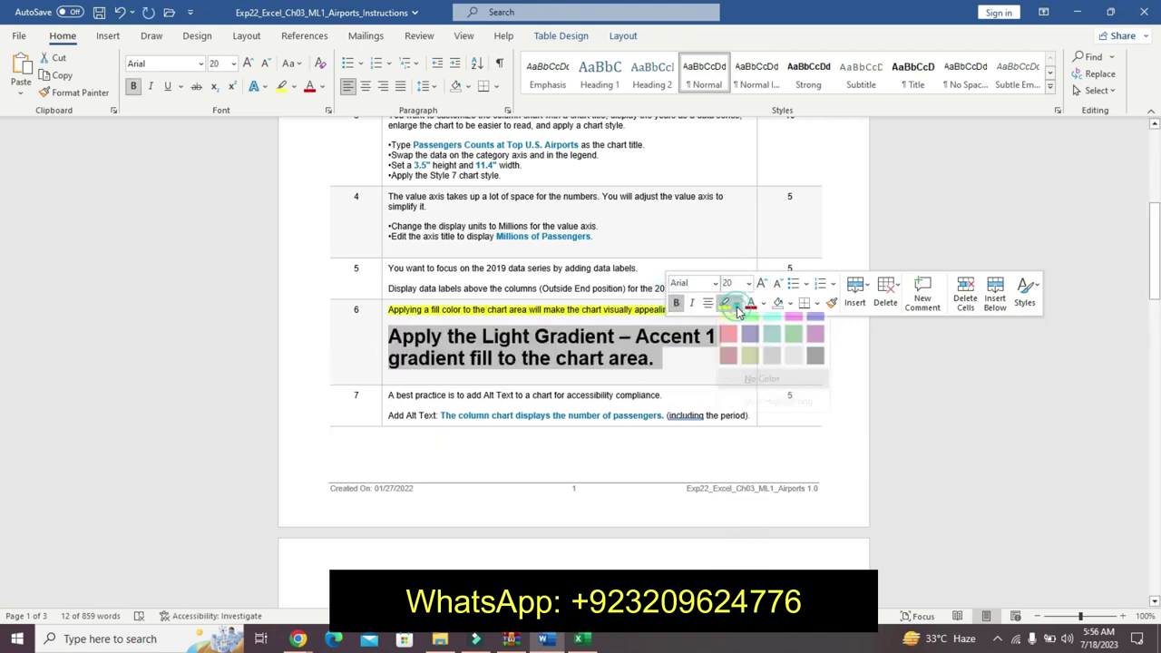
pyautogui.click(772, 325)
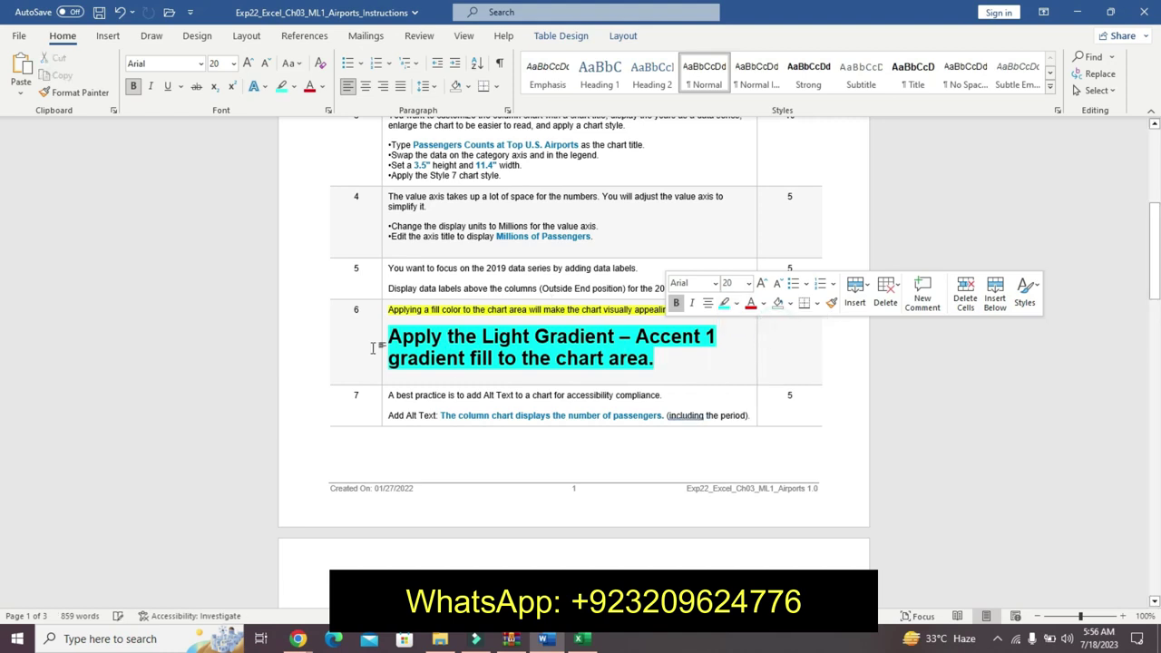
# Step: Mark the step 6 instruction, switch to Excel, enable Gradient fill for the column chart's plot area and show the preset gradients
pyautogui.moveTo(389, 340); pyautogui.dragTo(676, 332)
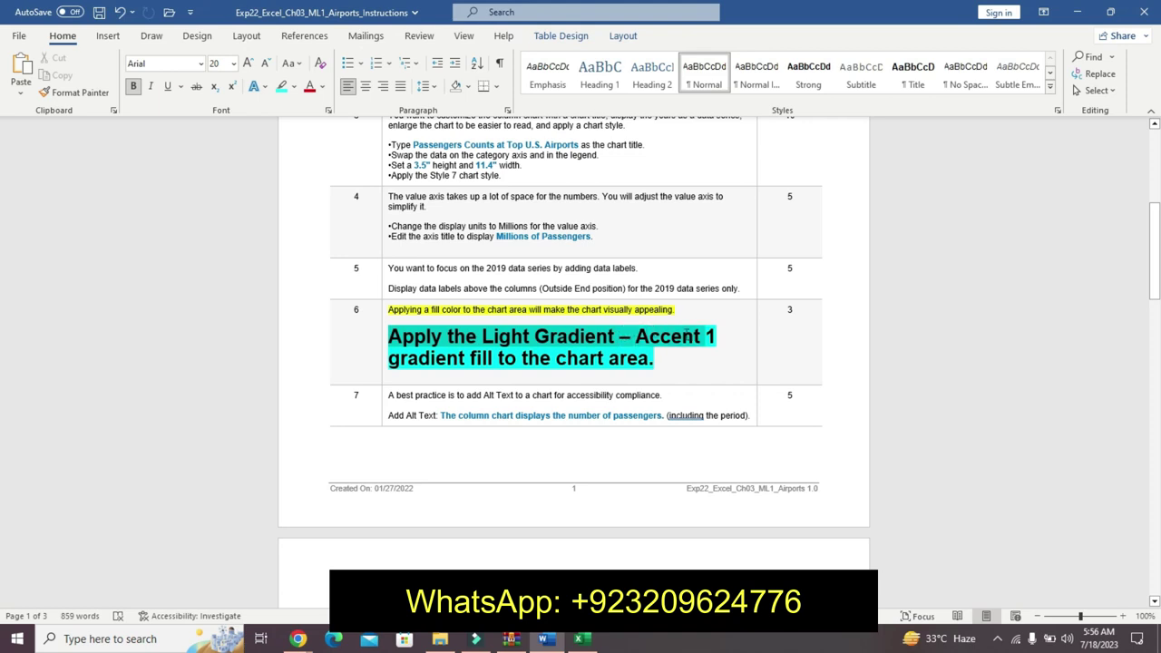
pyautogui.moveTo(689, 344); pyautogui.dragTo(655, 359)
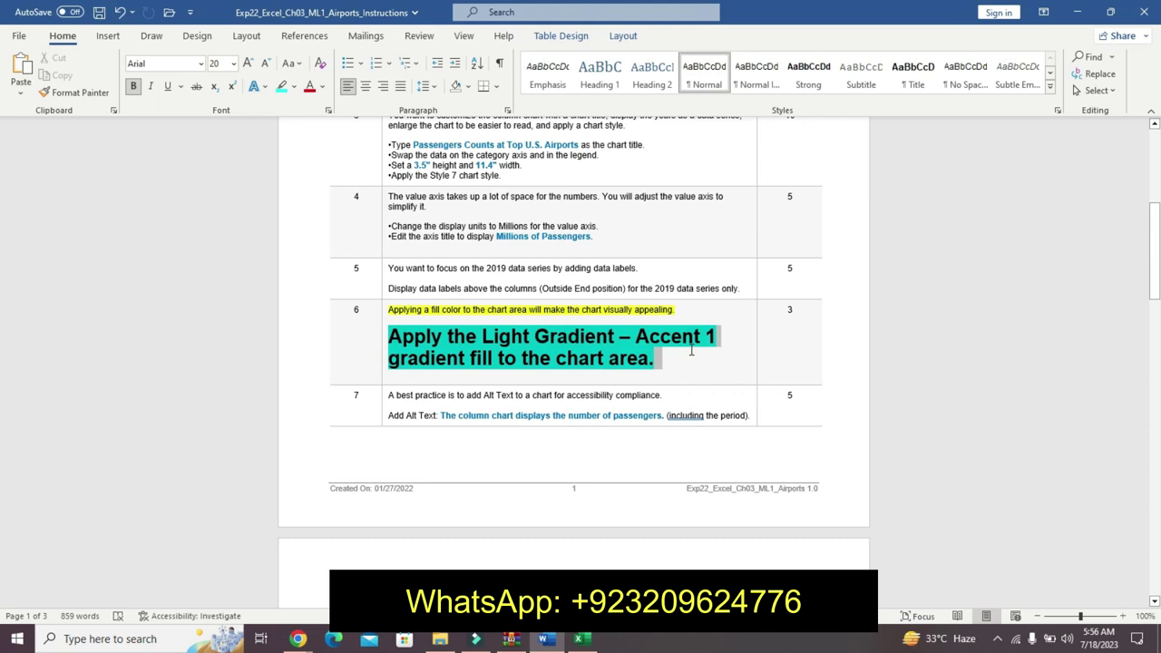
pyautogui.click(582, 639)
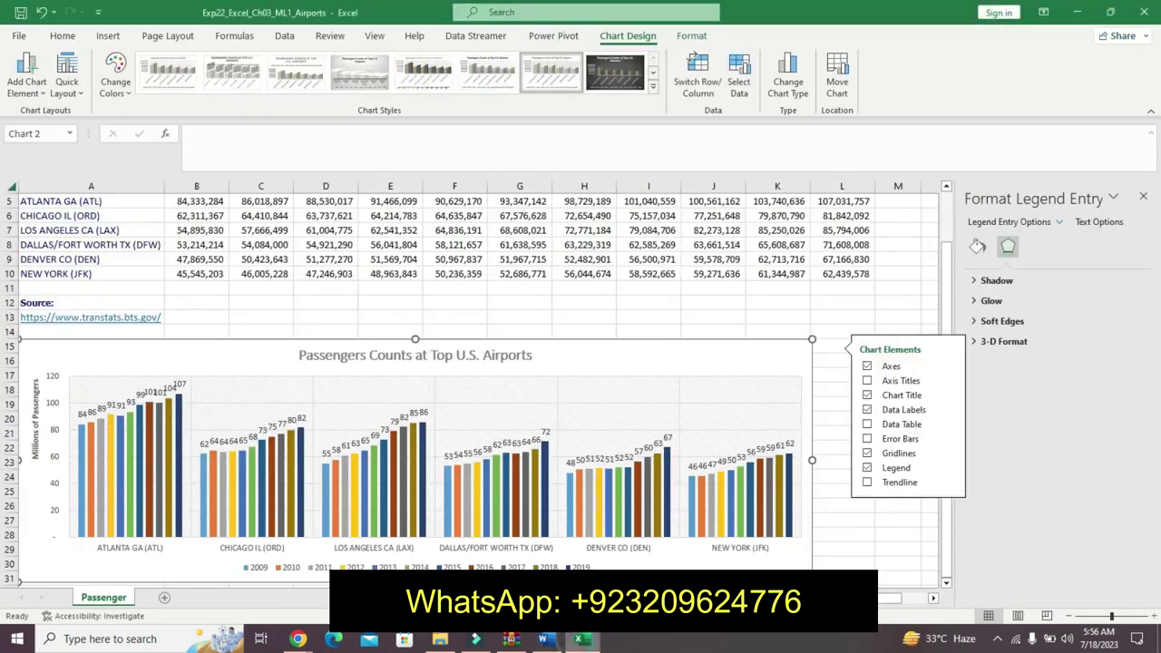
pyautogui.click(563, 410)
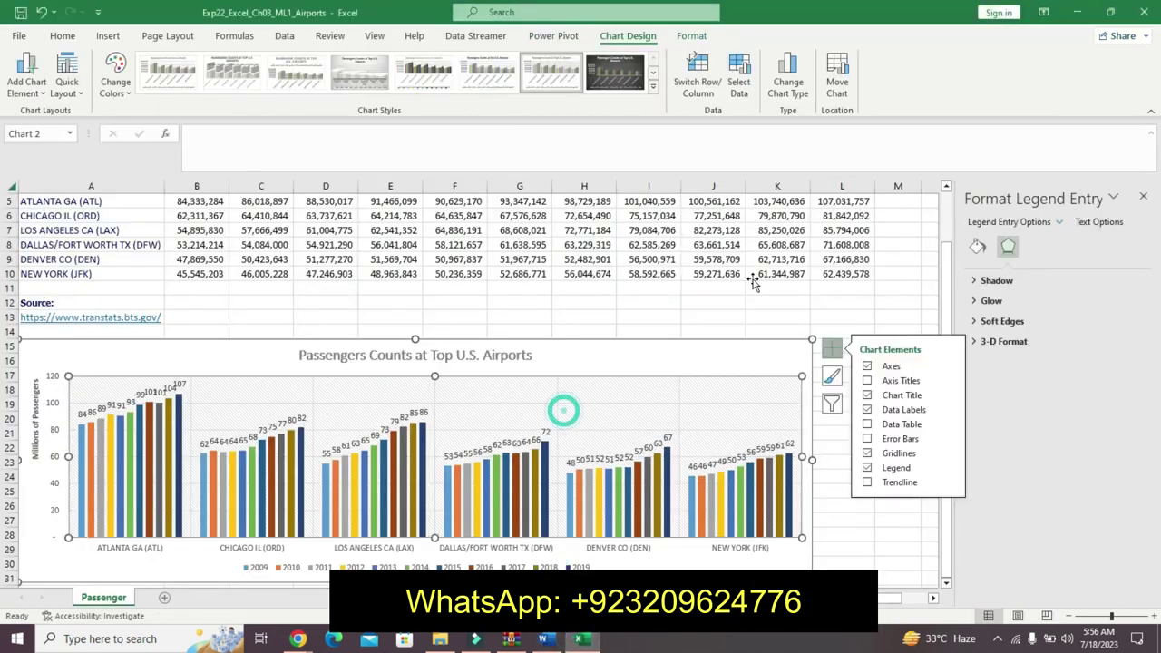
pyautogui.click(706, 403)
pyautogui.click(977, 247)
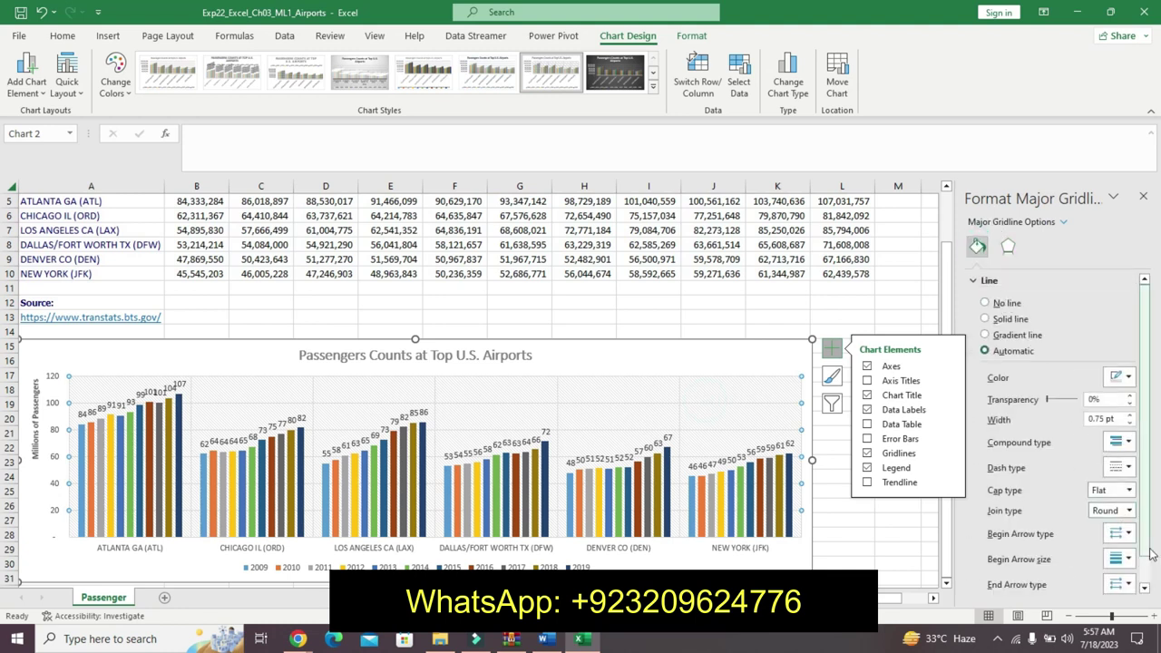
pyautogui.click(669, 415)
pyautogui.click(991, 336)
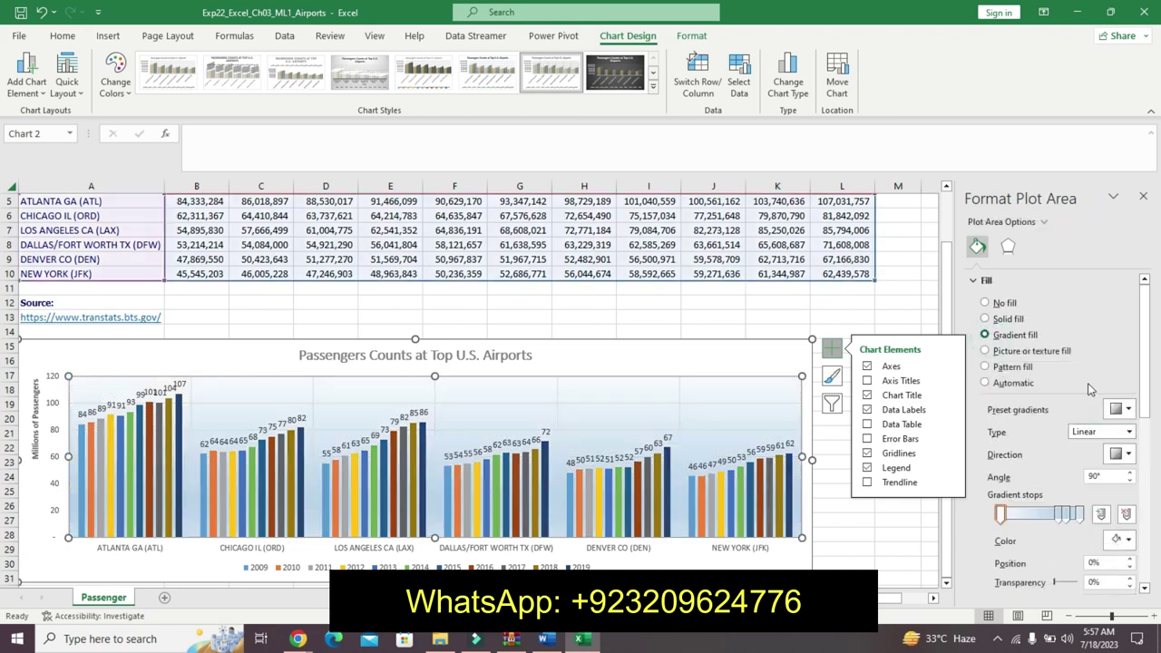
pyautogui.click(1129, 410)
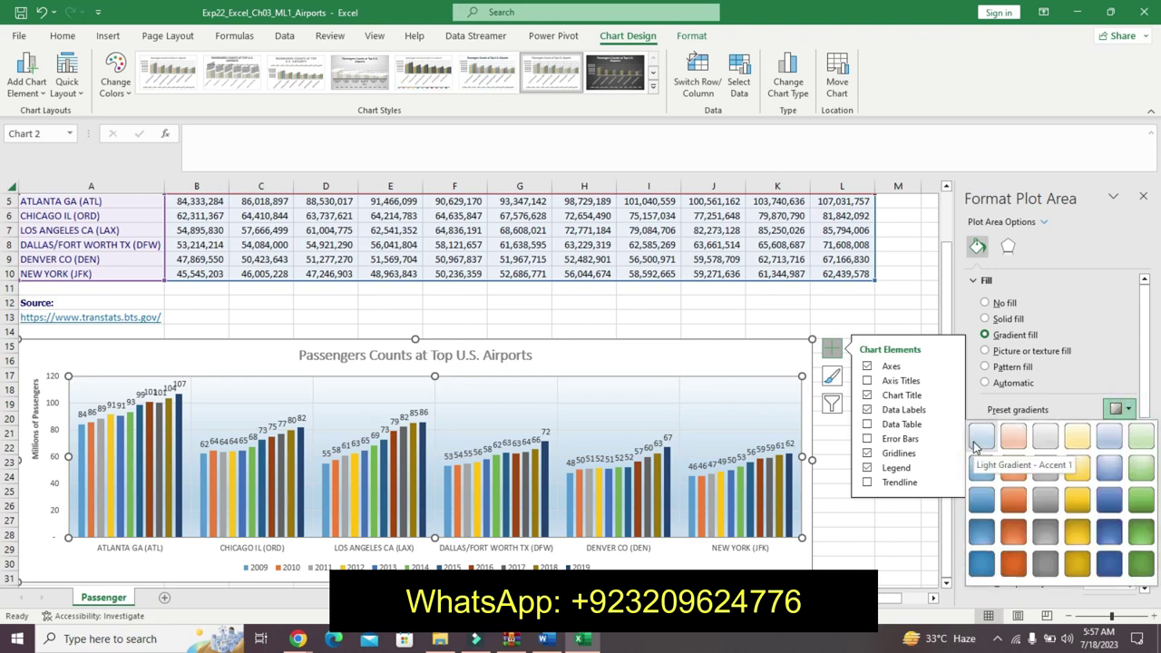
# Step: Recheck the step 6 instruction in Word and apply the Light Gradient - Accent 1 preset to the column chart's plot area in Excel
pyautogui.click(555, 640)
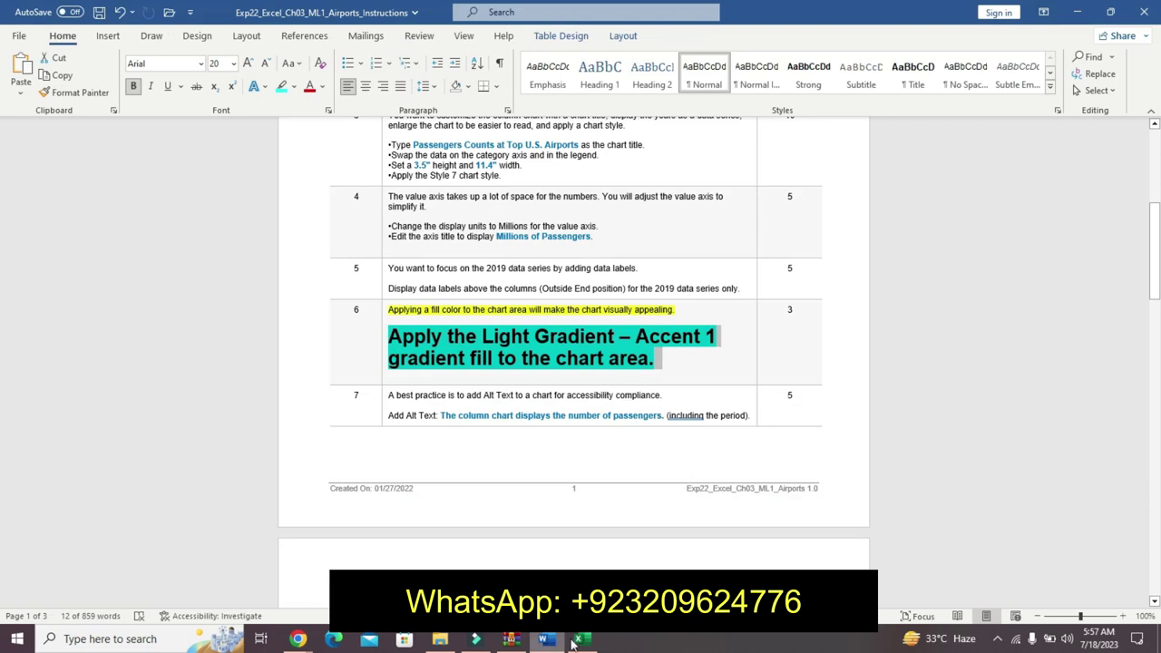
pyautogui.click(579, 640)
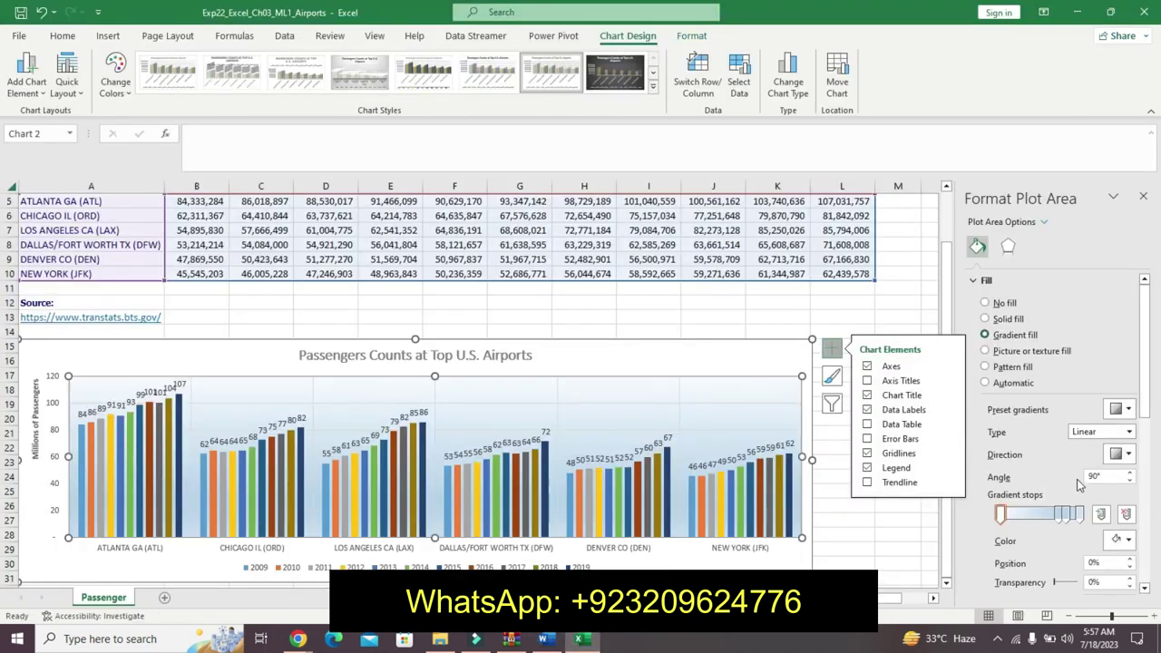
pyautogui.click(1129, 410)
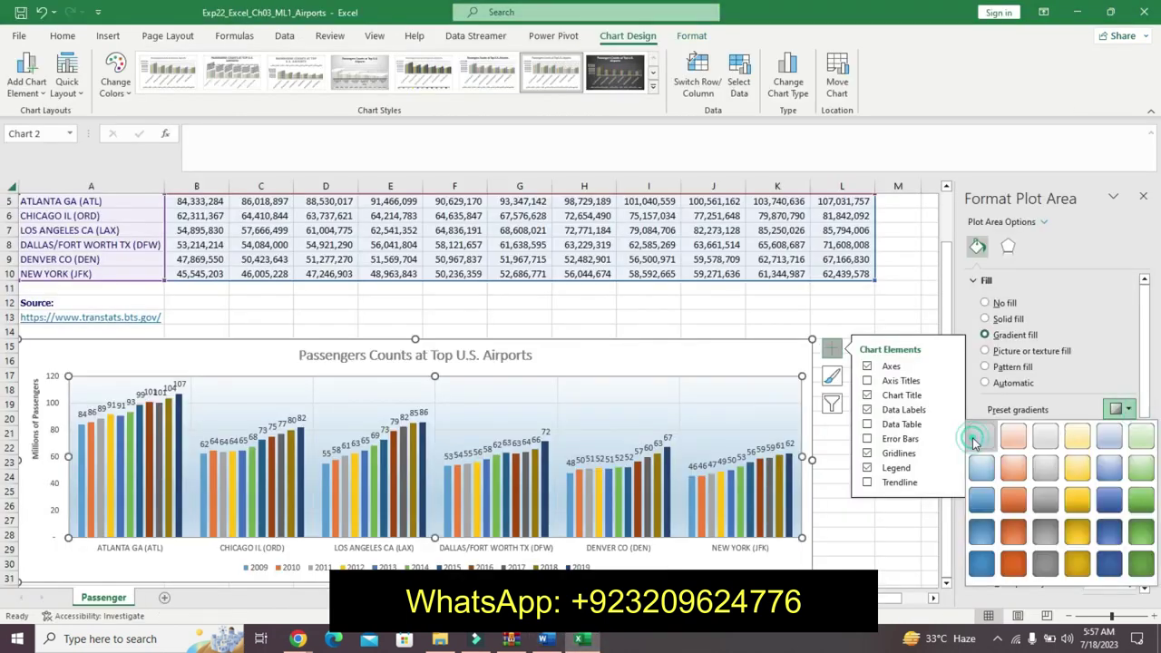
pyautogui.click(975, 443)
pyautogui.click(1127, 409)
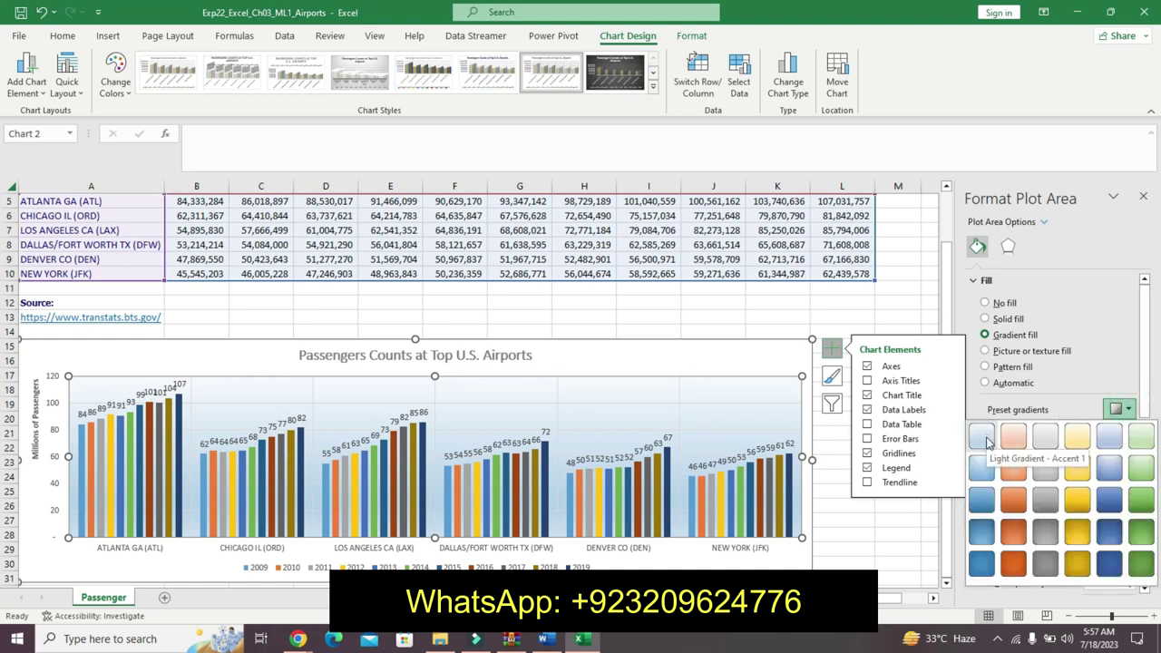
pyautogui.click(985, 439)
pyautogui.click(840, 564)
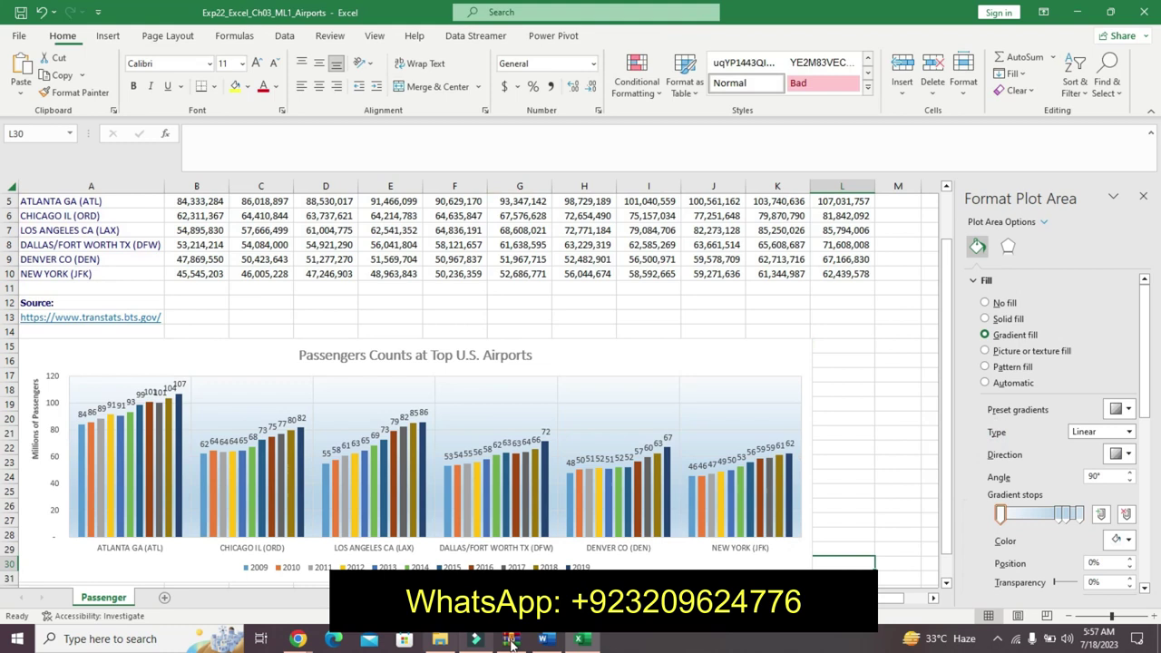
# Step: Switch to Word and undo the highlighting and font formatting on the step 6 instructions
pyautogui.click(544, 639)
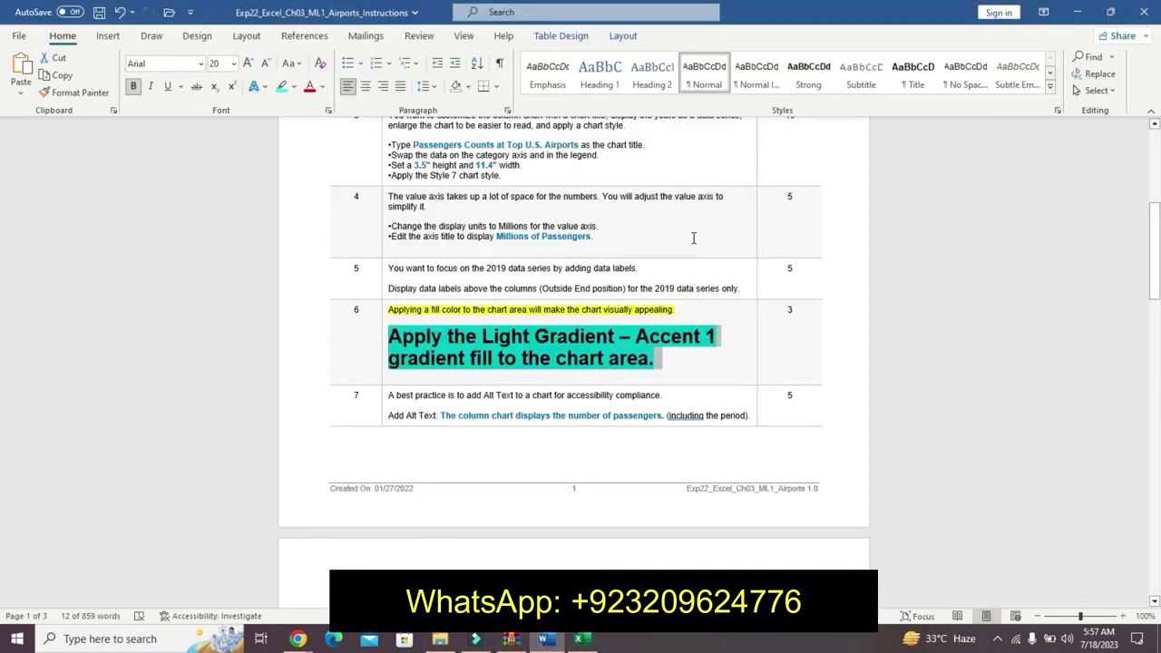
pyautogui.hotkey('ctrl', 'z')
pyautogui.hotkey('ctrl', 'z')
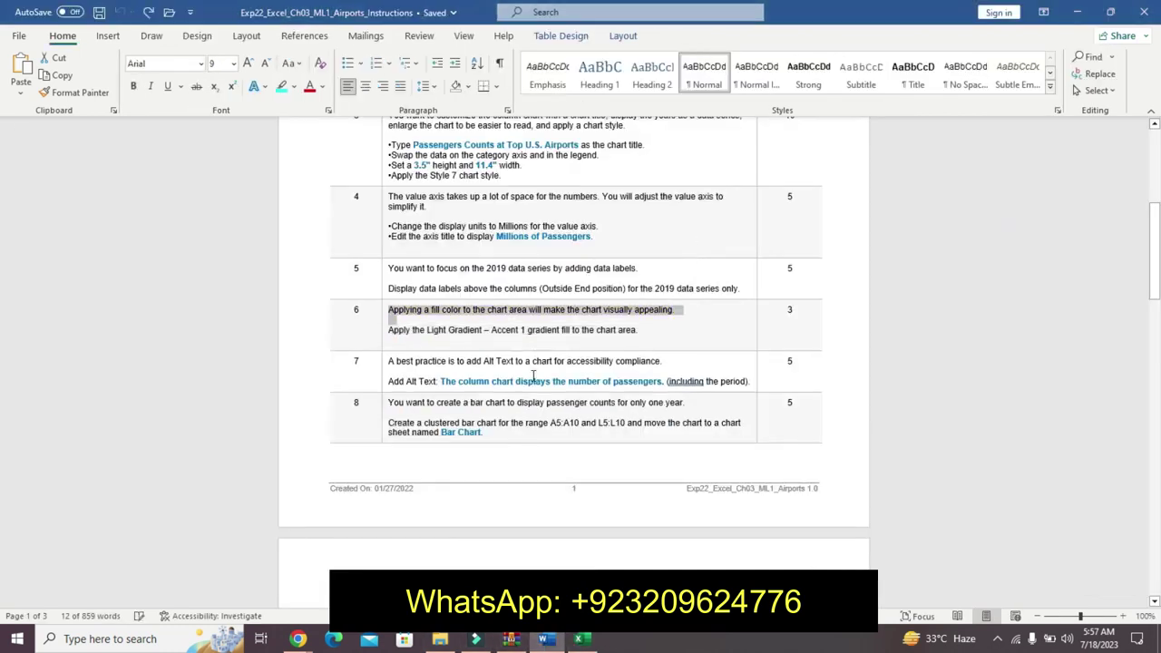
# Step: Highlight the step 7 introductory sentence about adding Alt Text for accessibility compliance in yellow
pyautogui.moveTo(1158, 314); pyautogui.dragTo(1158, 264)
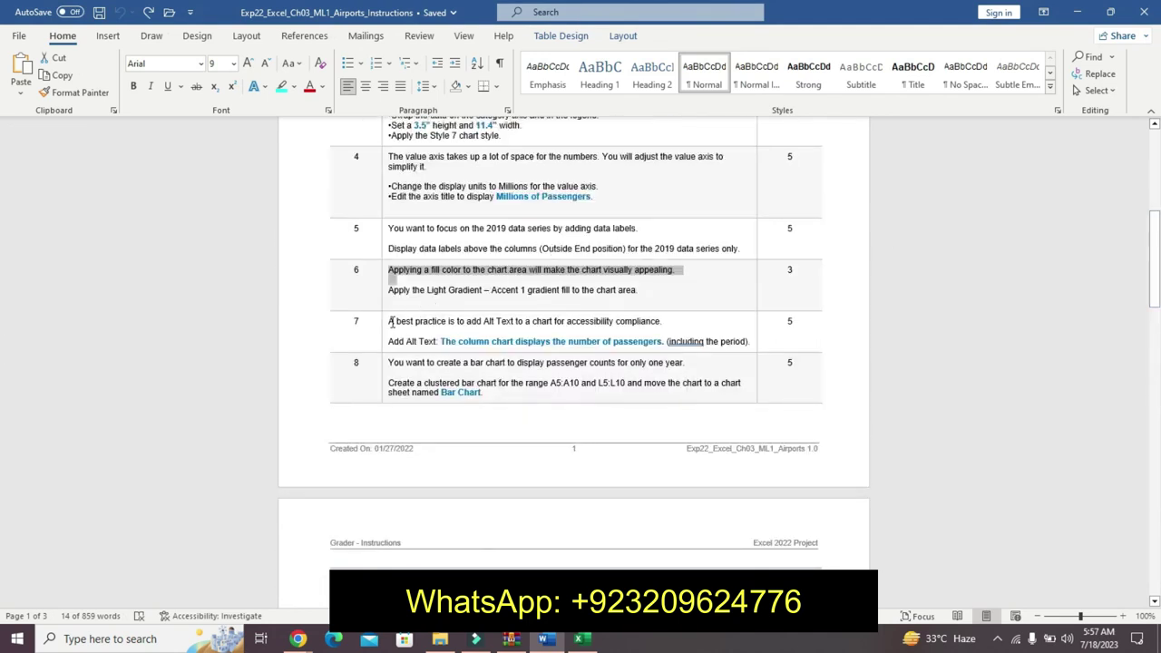
pyautogui.moveTo(390, 322); pyautogui.dragTo(679, 323)
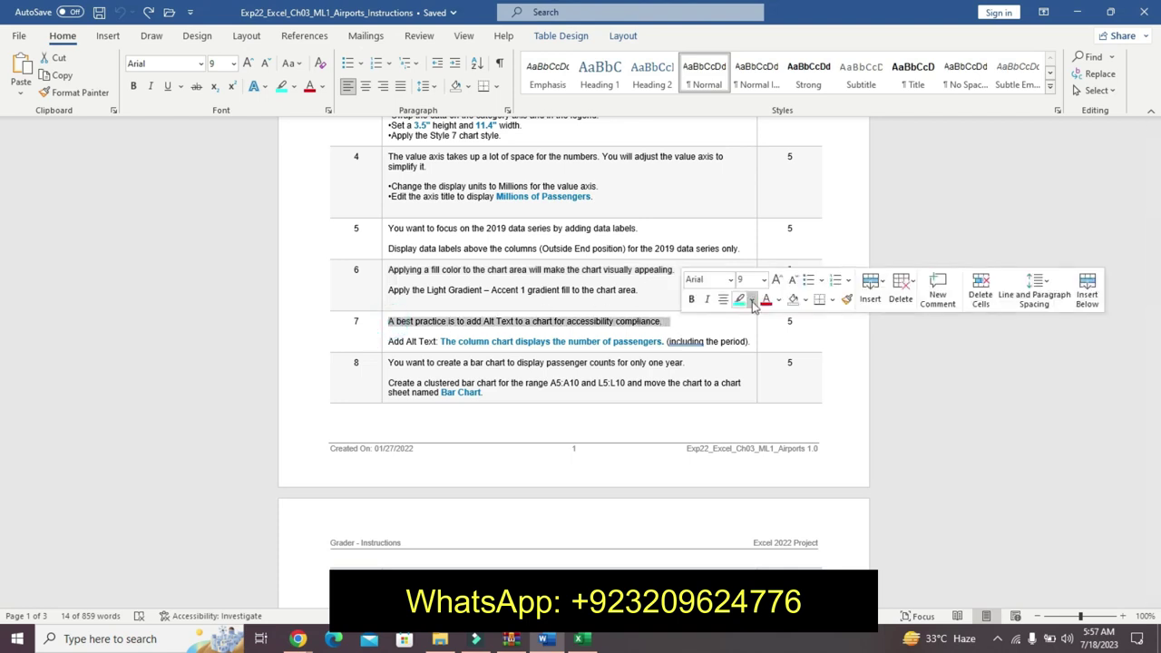
pyautogui.click(752, 306)
pyautogui.click(746, 325)
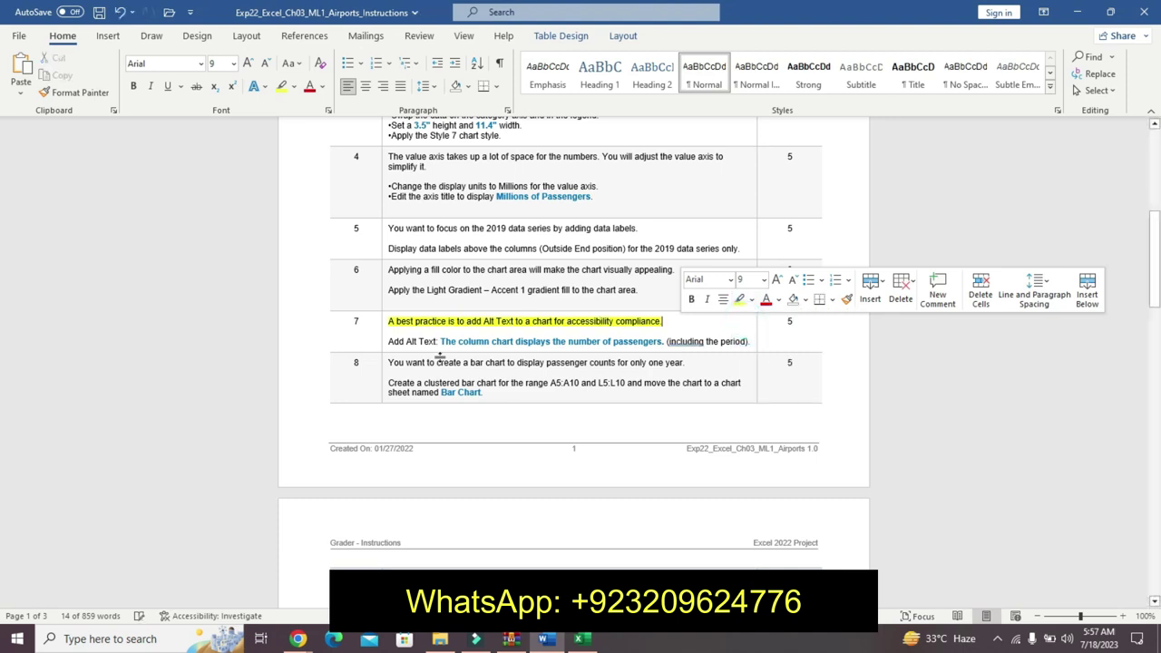
# Step: Format the step 7 Add Alt Text instruction as 16 pt bold with turquoise highlighting
pyautogui.moveTo(390, 343); pyautogui.dragTo(752, 337)
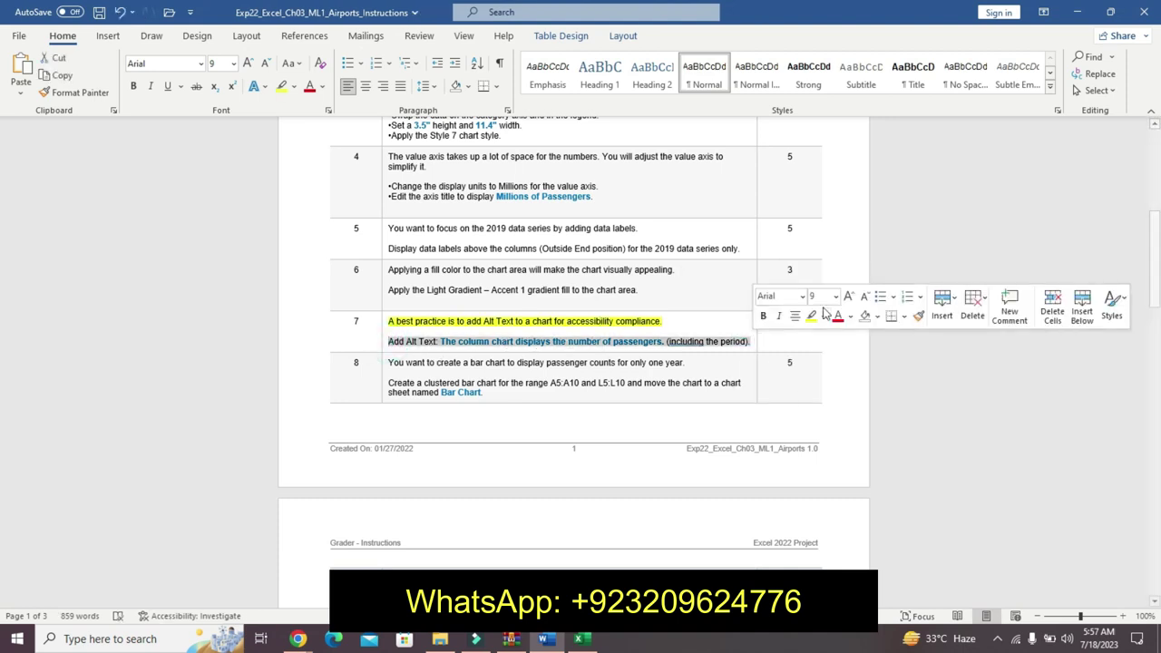
pyautogui.click(836, 297)
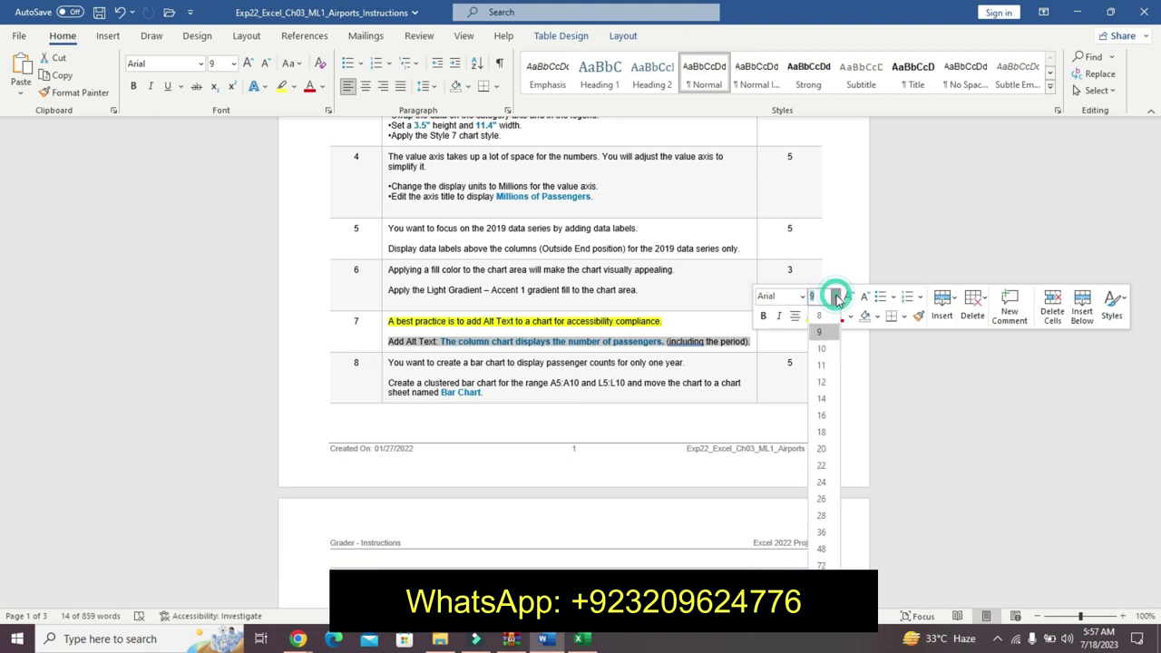
pyautogui.click(821, 414)
pyautogui.click(763, 316)
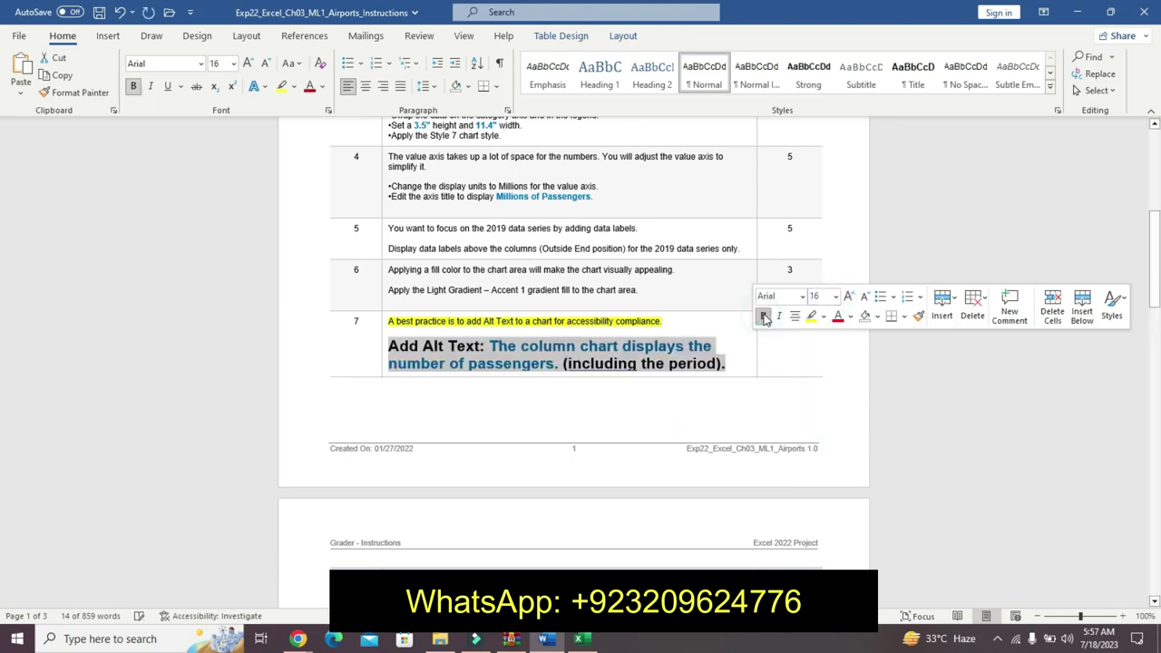
pyautogui.click(823, 317)
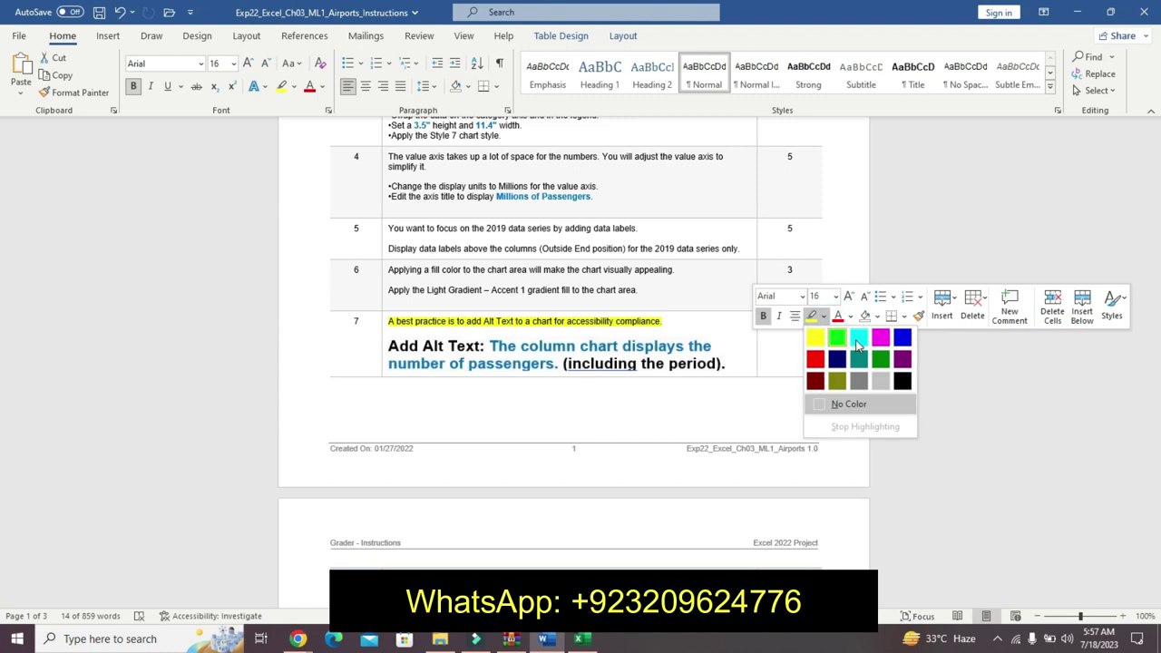
pyautogui.click(858, 344)
# Step: Copy the sentence "The column chart displays the number of passengers." from step 7, undoing the accidental removal of its formatting
pyautogui.moveTo(491, 346); pyautogui.dragTo(531, 361)
pyautogui.hotkey('ctrl', 'c')
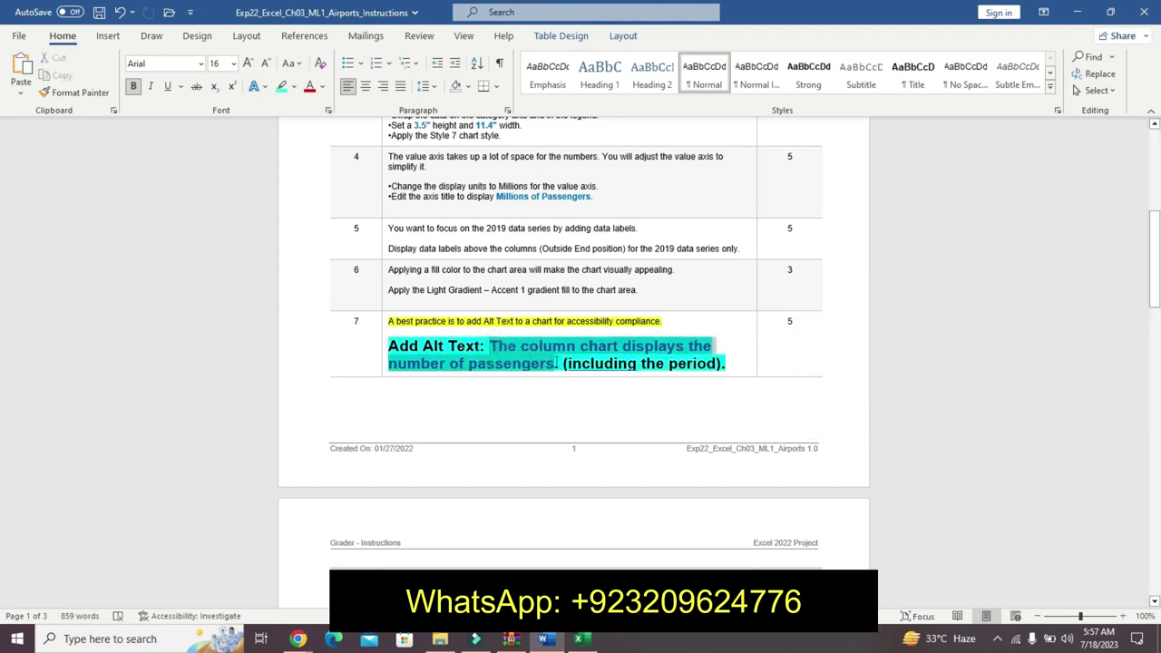
pyautogui.hotkey('ctrl', 'space')
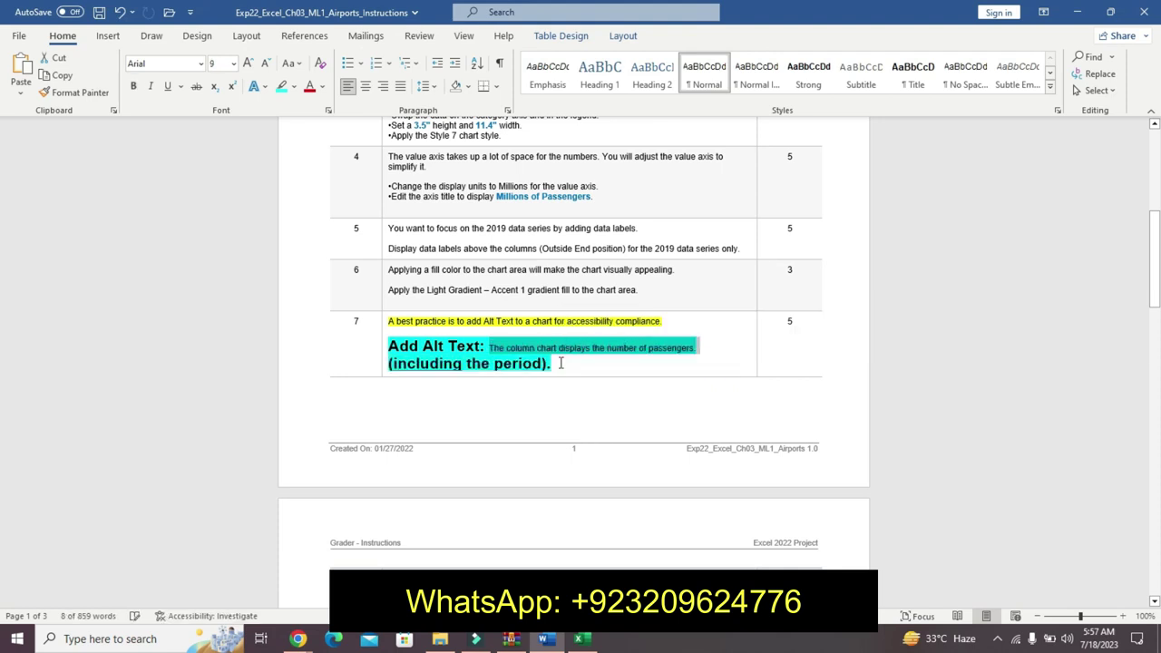
pyautogui.hotkey('ctrl', 'z')
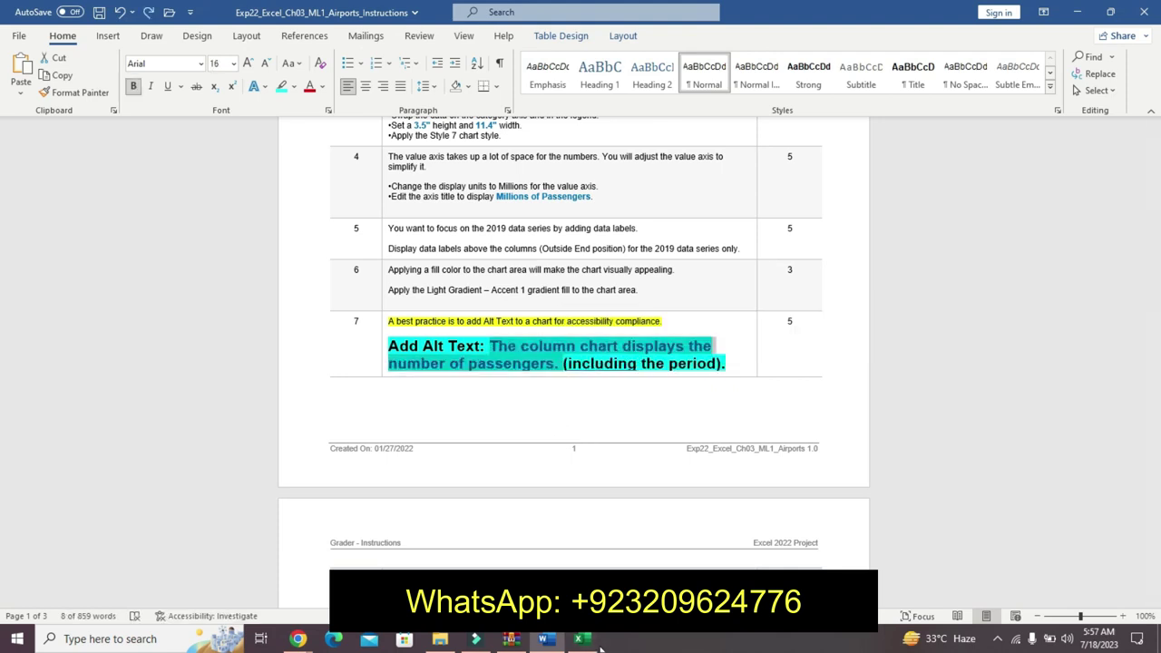
# Step: Switch to Excel and add the Alt Text "The column chart displays the number of passengers." to the column chart
pyautogui.click(582, 638)
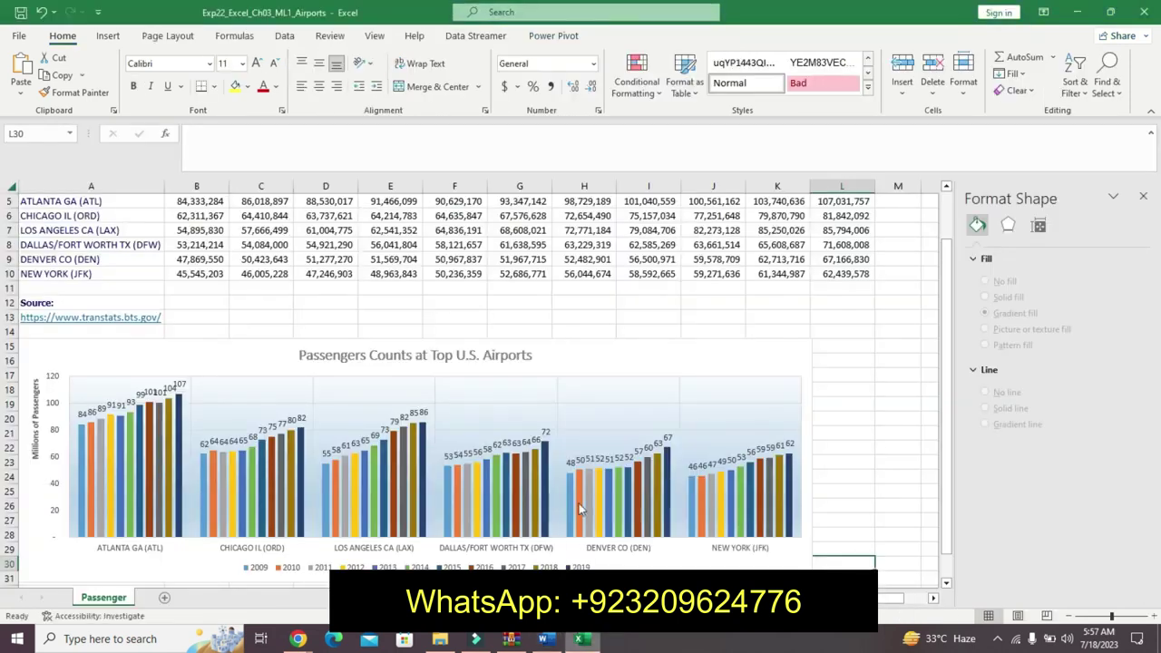
pyautogui.click(615, 372)
pyautogui.rightClick(613, 370)
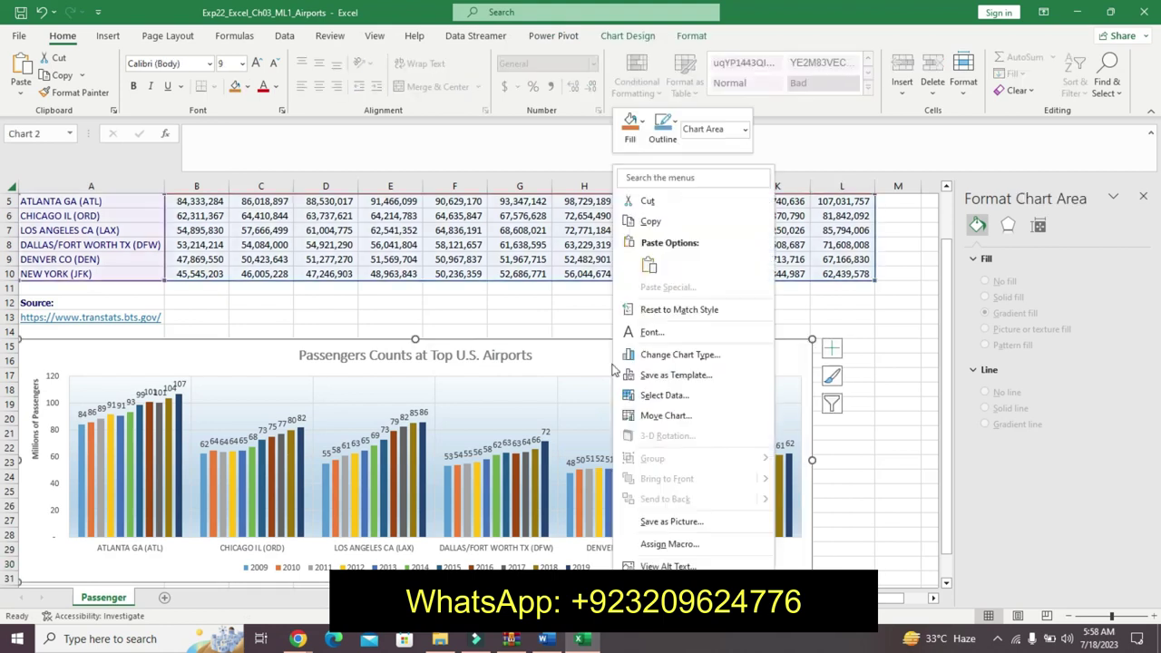
pyautogui.click(667, 566)
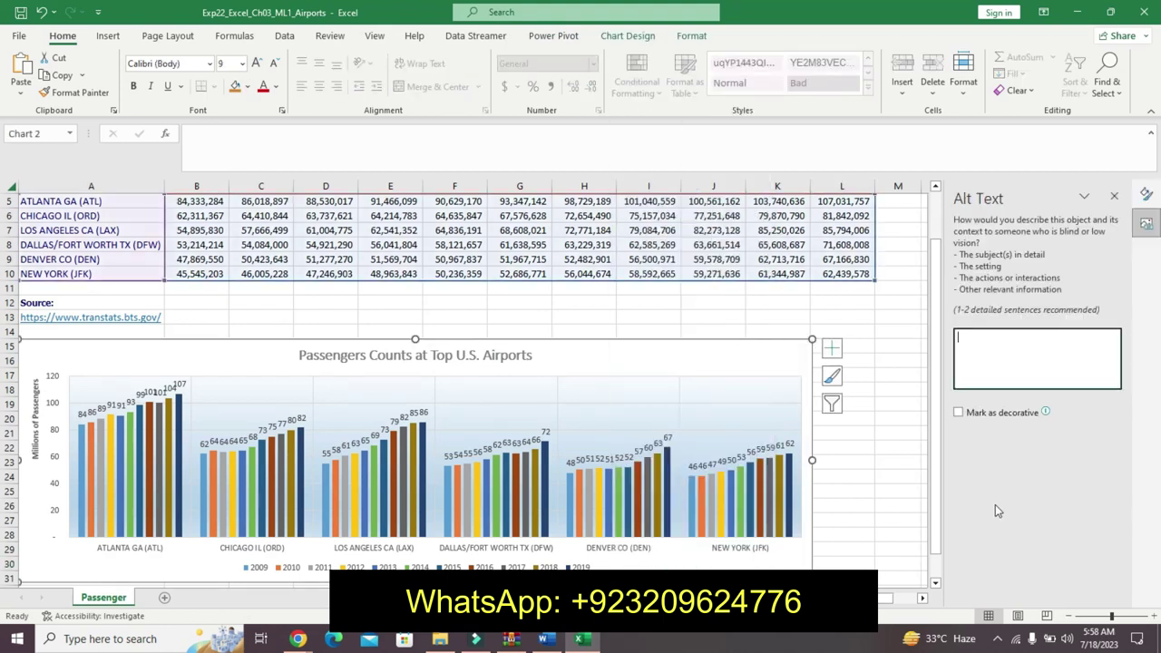
pyautogui.click(980, 373)
pyautogui.hotkey('ctrl', 'v')
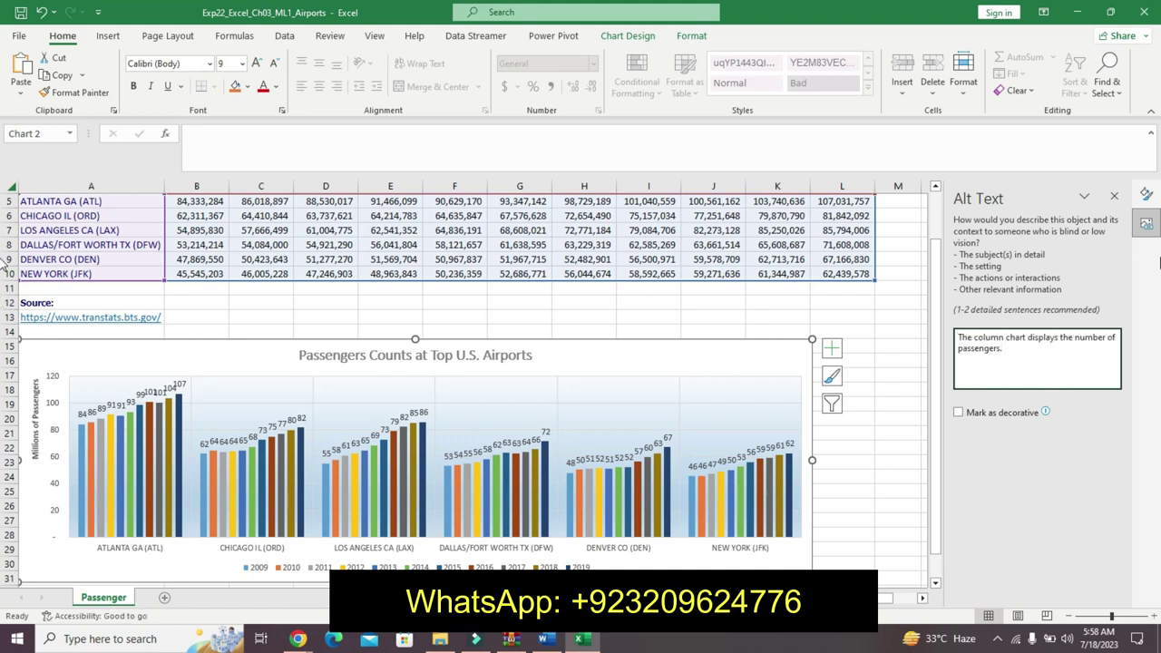
pyautogui.click(1114, 196)
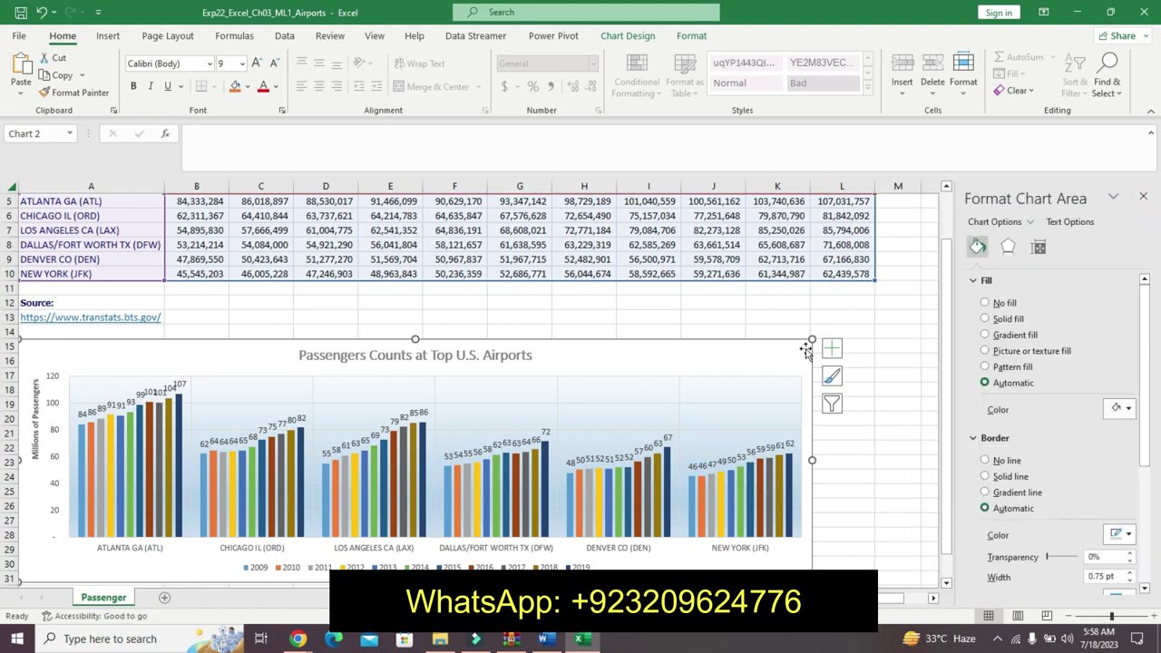
# Step: Switch to Word and undo the highlighting and font formatting on the step 7 instructions
pyautogui.click(544, 639)
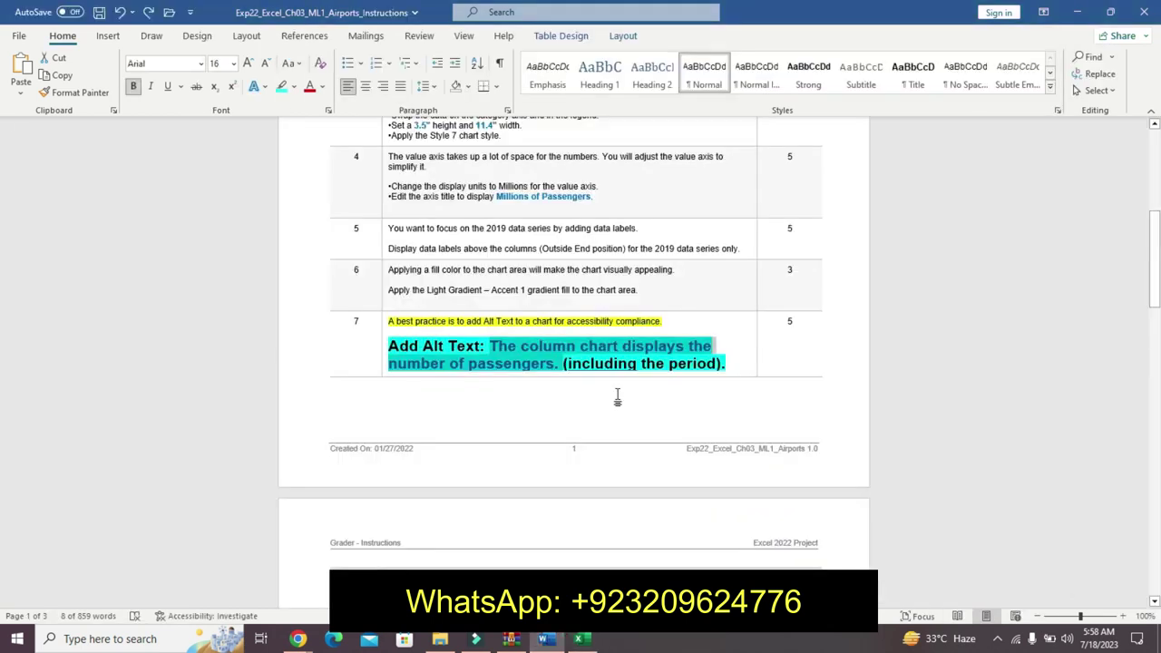
pyautogui.hotkey('ctrl', 'z')
pyautogui.hotkey('ctrl', 'z')
pyautogui.hotkey('ctrl', 'z')
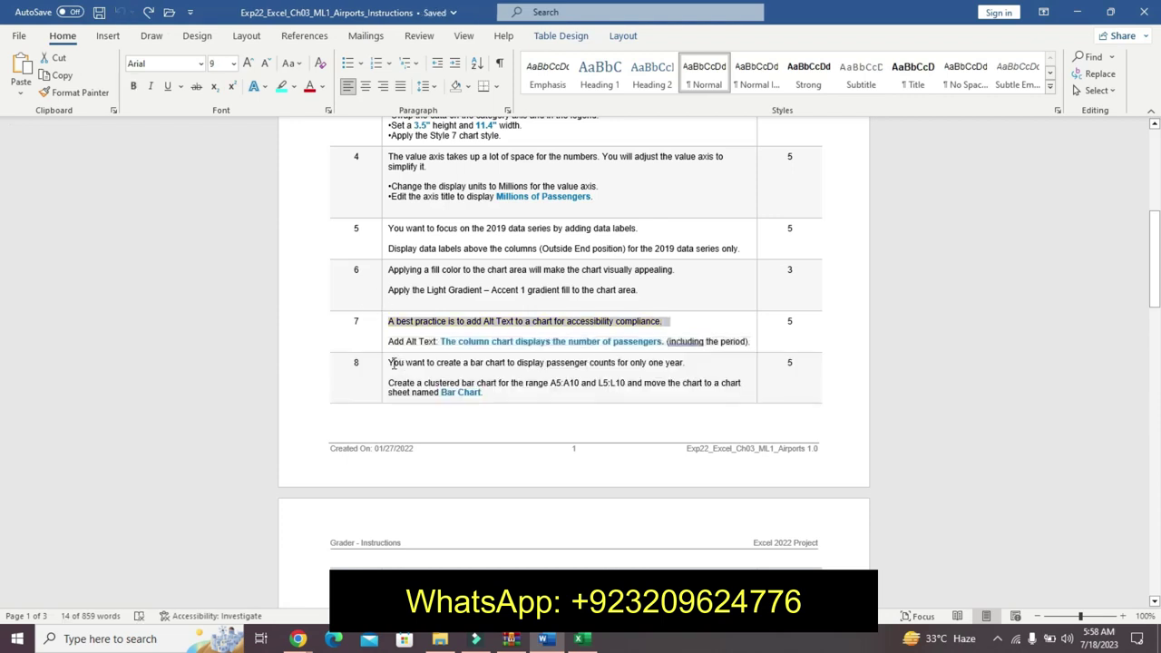
# Step: Highlight the step 8 introductory sentence about creating a bar chart for only one year in yellow
pyautogui.moveTo(391, 363); pyautogui.dragTo(604, 360)
pyautogui.click(604, 358)
pyautogui.moveTo(685, 363); pyautogui.dragTo(400, 364)
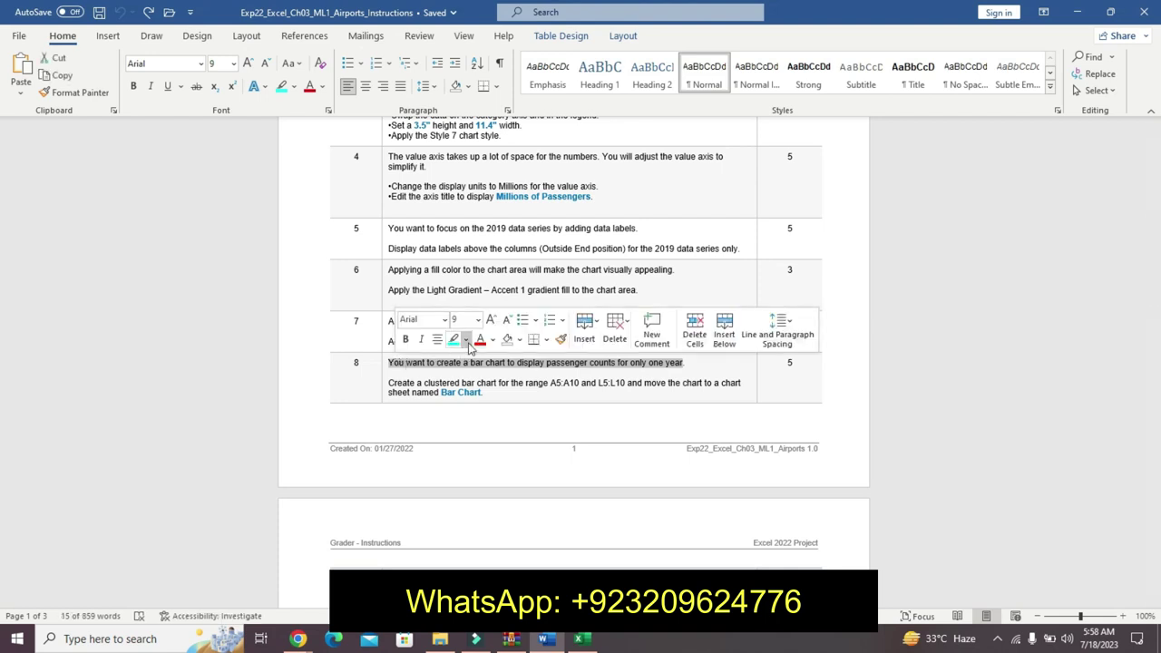
pyautogui.click(465, 339)
pyautogui.click(460, 362)
# Step: Format the step 8 clustered bar chart instruction as 18 pt bold with turquoise highlighting
pyautogui.moveTo(388, 381); pyautogui.dragTo(489, 391)
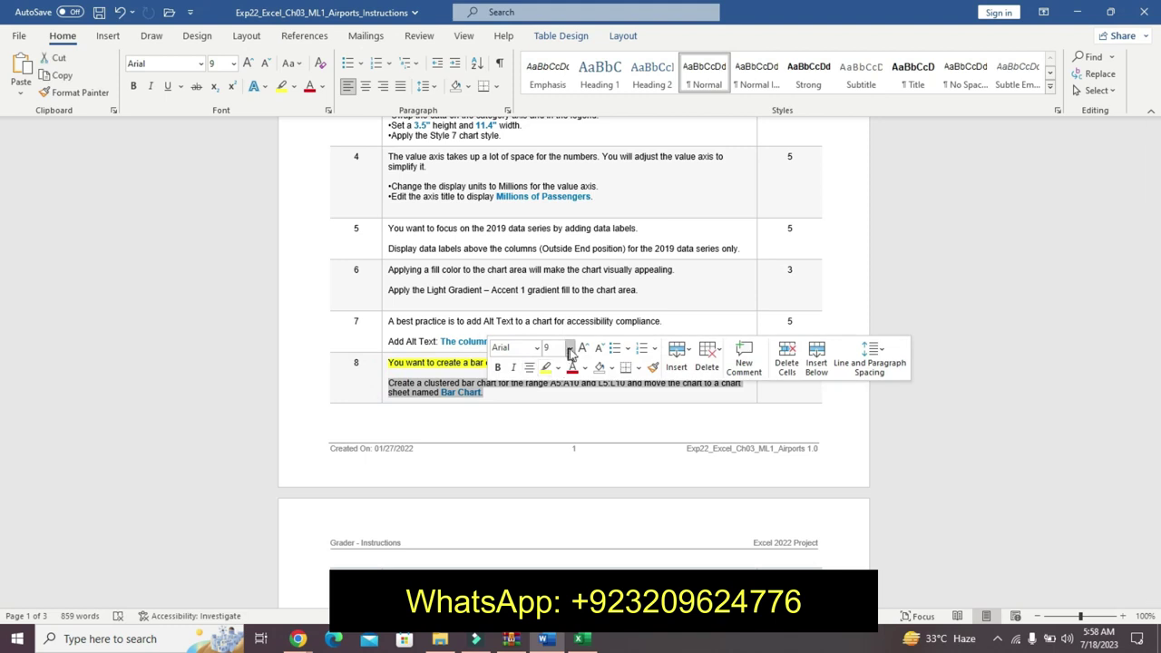
pyautogui.click(570, 348)
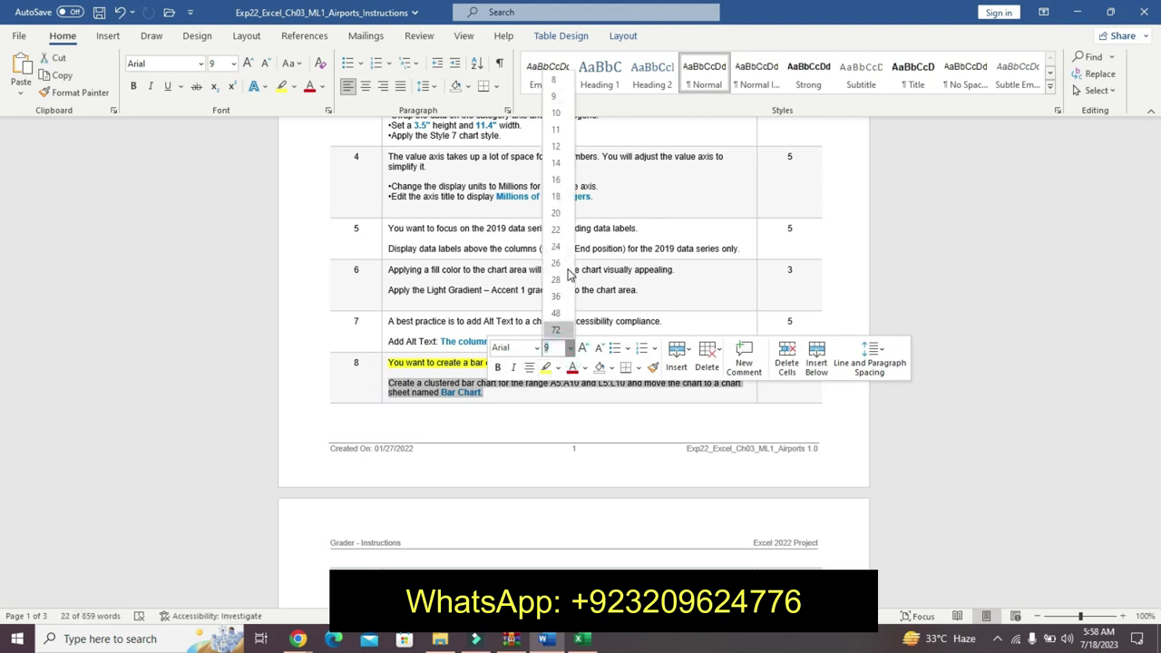
pyautogui.click(560, 196)
pyautogui.click(497, 367)
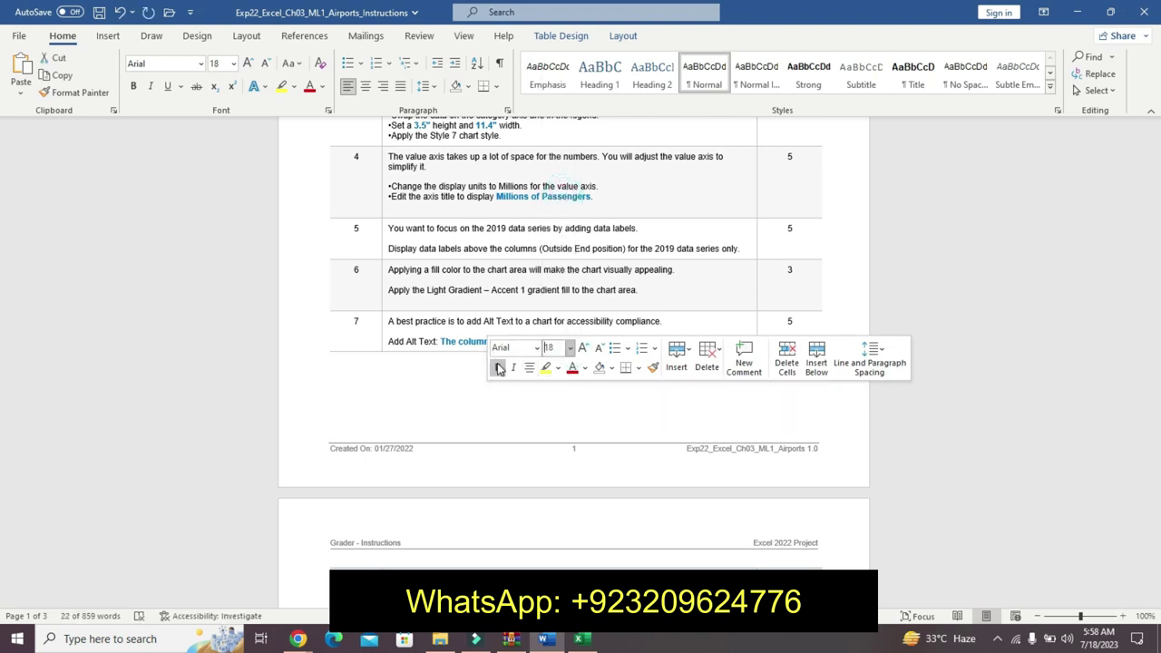
pyautogui.click(560, 374)
pyautogui.click(599, 390)
# Step: Take the range A5:A10 from the step 8 instruction, switch to Excel, close the chart formatting pane and select that range
pyautogui.moveTo(1154, 263); pyautogui.dragTo(1154, 313)
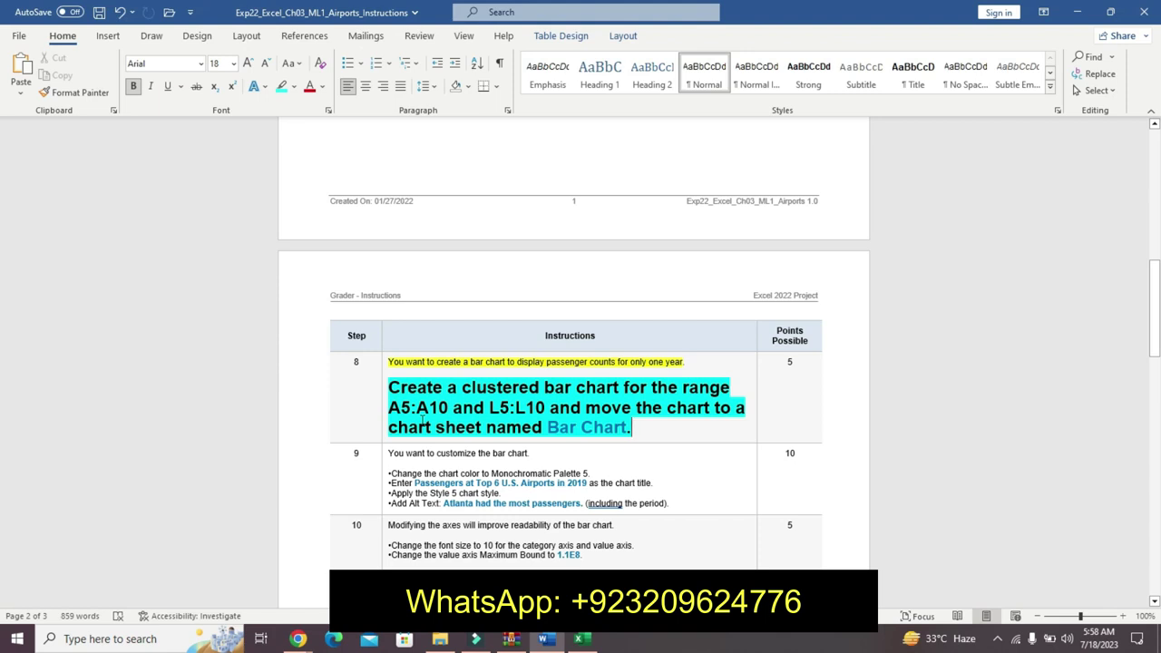
pyautogui.moveTo(390, 408); pyautogui.dragTo(446, 410)
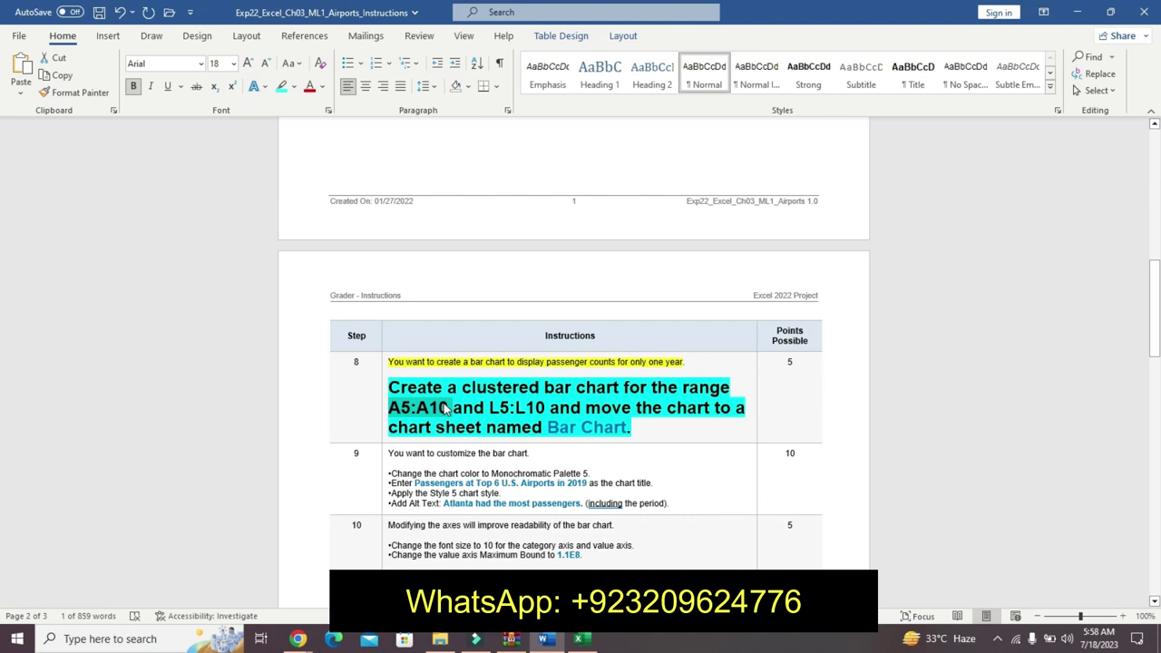
pyautogui.click(581, 638)
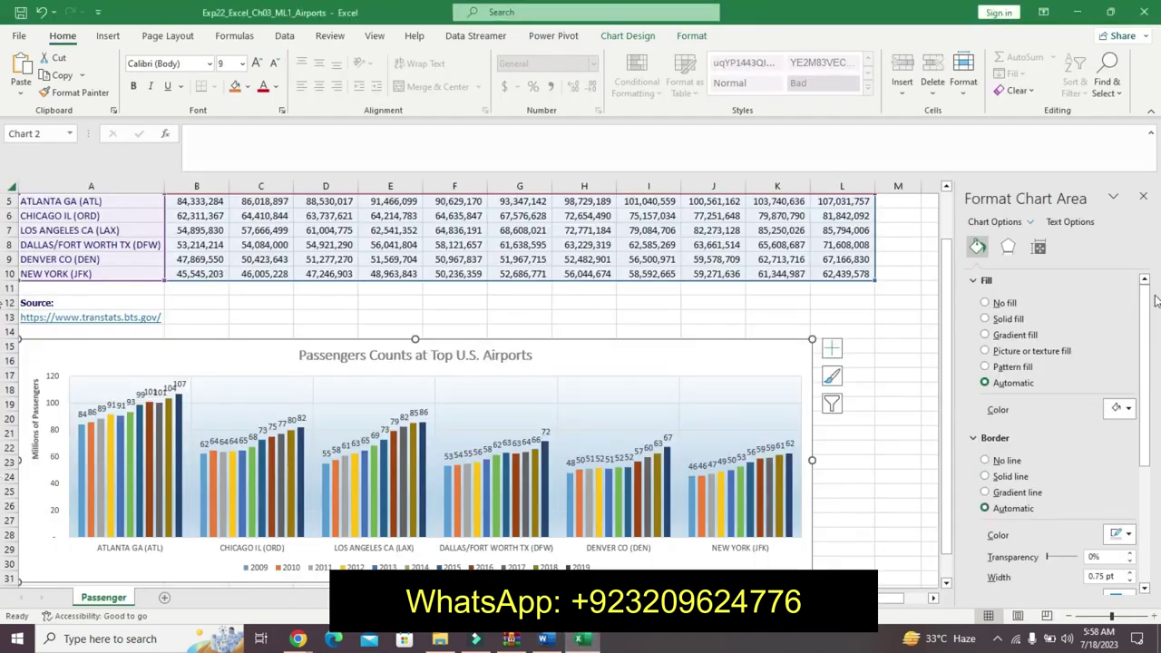
pyautogui.click(1143, 196)
pyautogui.moveTo(1156, 288); pyautogui.dragTo(1156, 269)
pyautogui.click(47, 133)
pyautogui.press('BackSpace')
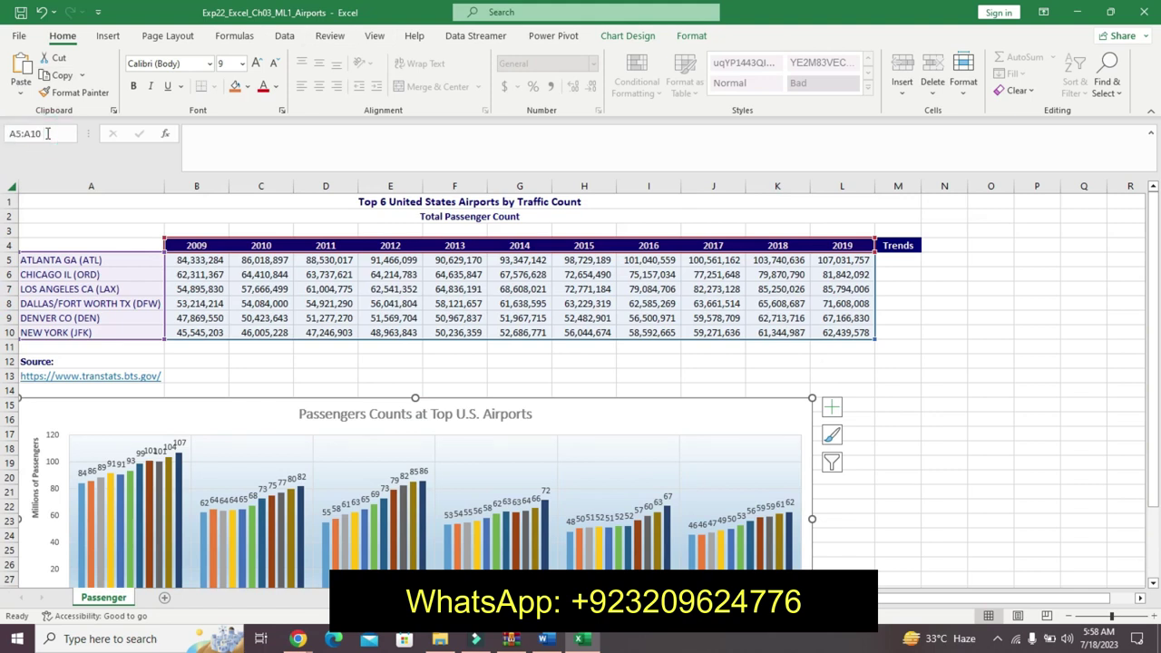
pyautogui.write('A5:A10')
pyautogui.press('Return')
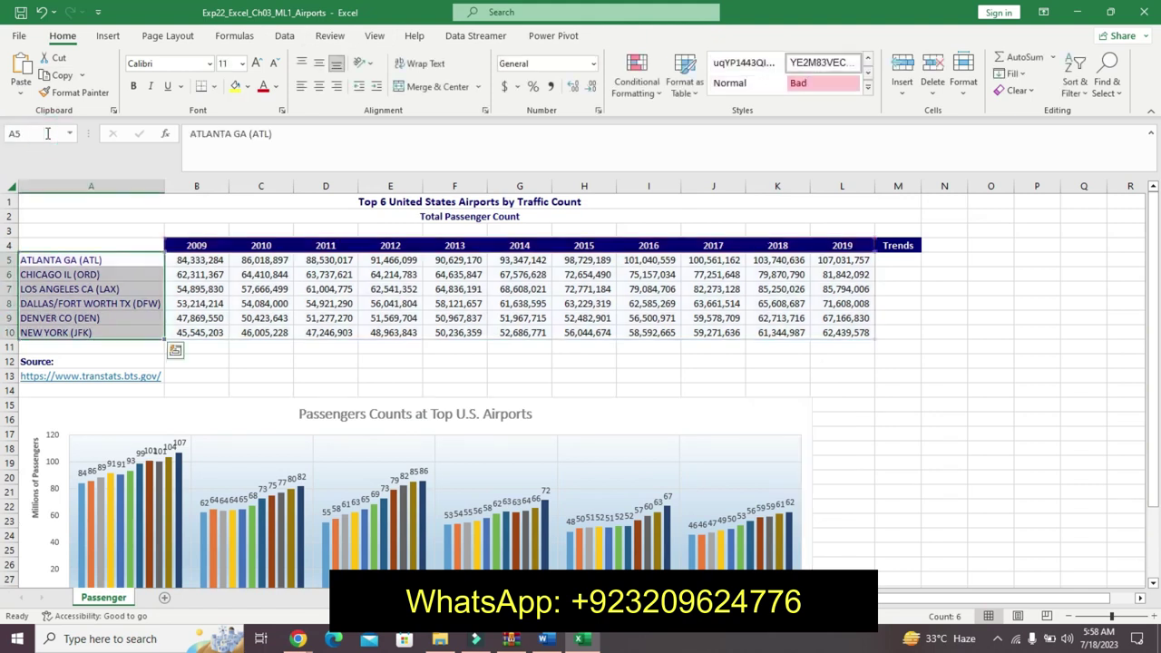
pyautogui.click(546, 640)
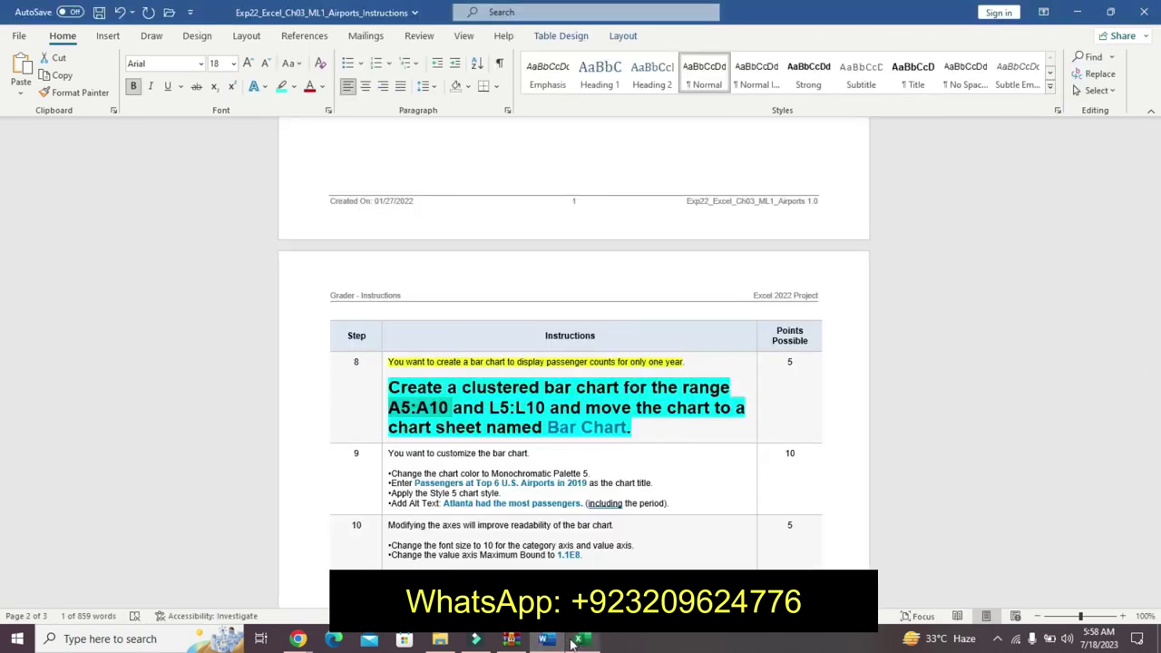
pyautogui.click(585, 642)
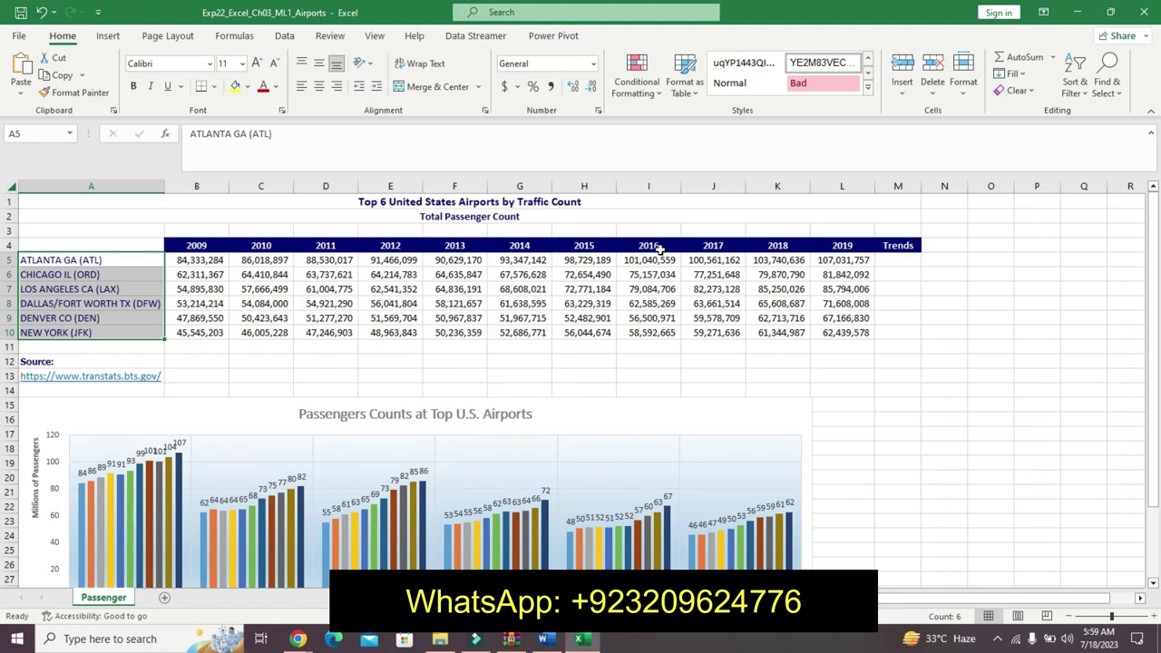
pyautogui.moveTo(660, 249); pyautogui.dragTo(660, 332)
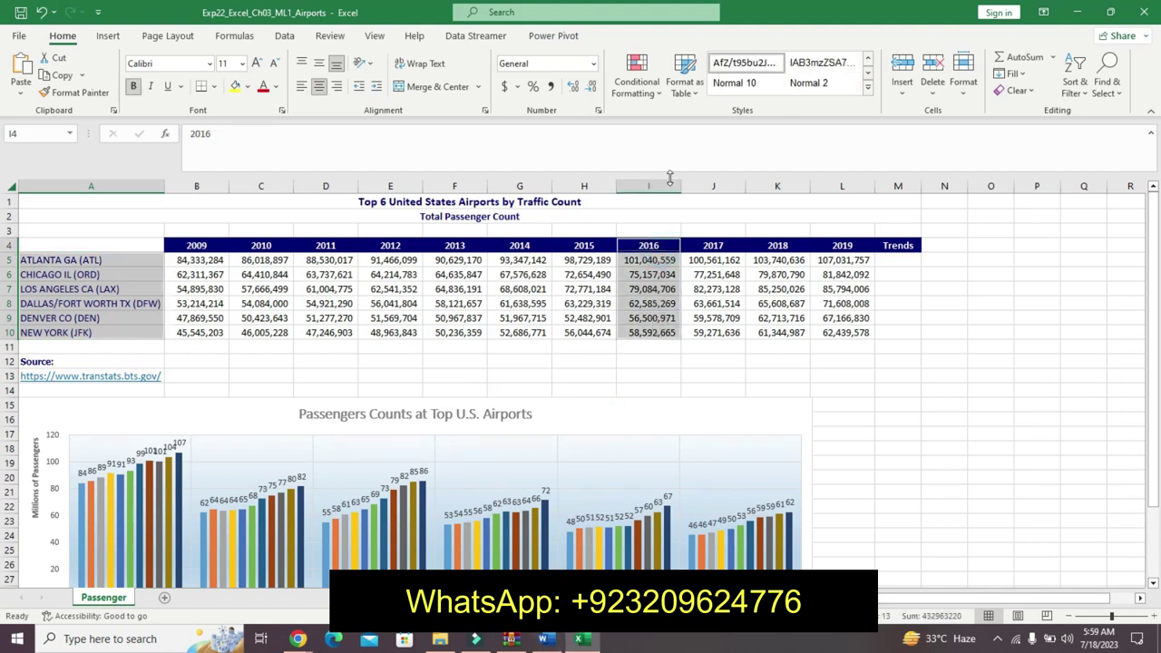
pyautogui.click(660, 245)
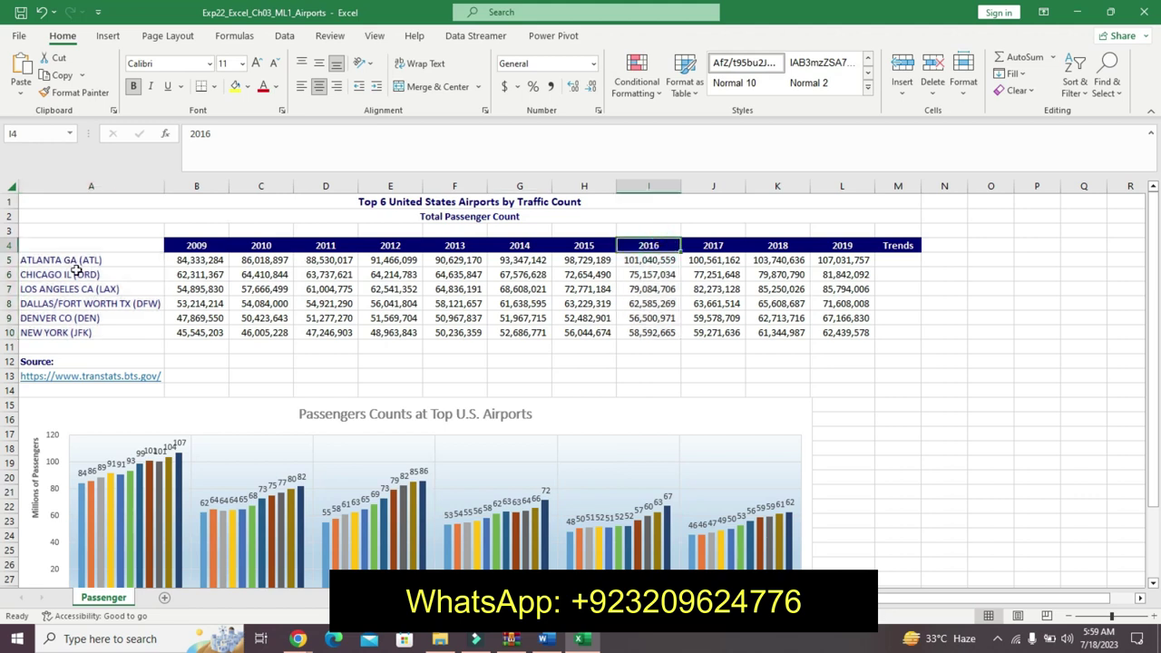
pyautogui.moveTo(101, 257); pyautogui.dragTo(90, 332)
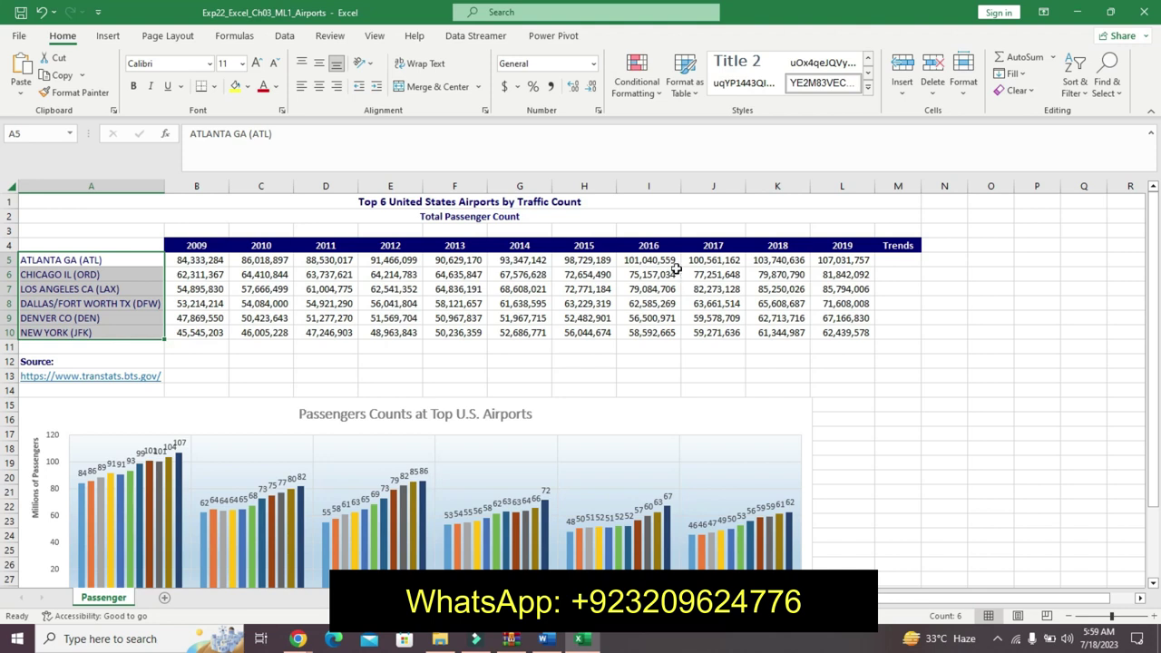
pyautogui.moveTo(651, 261); pyautogui.dragTo(649, 332)
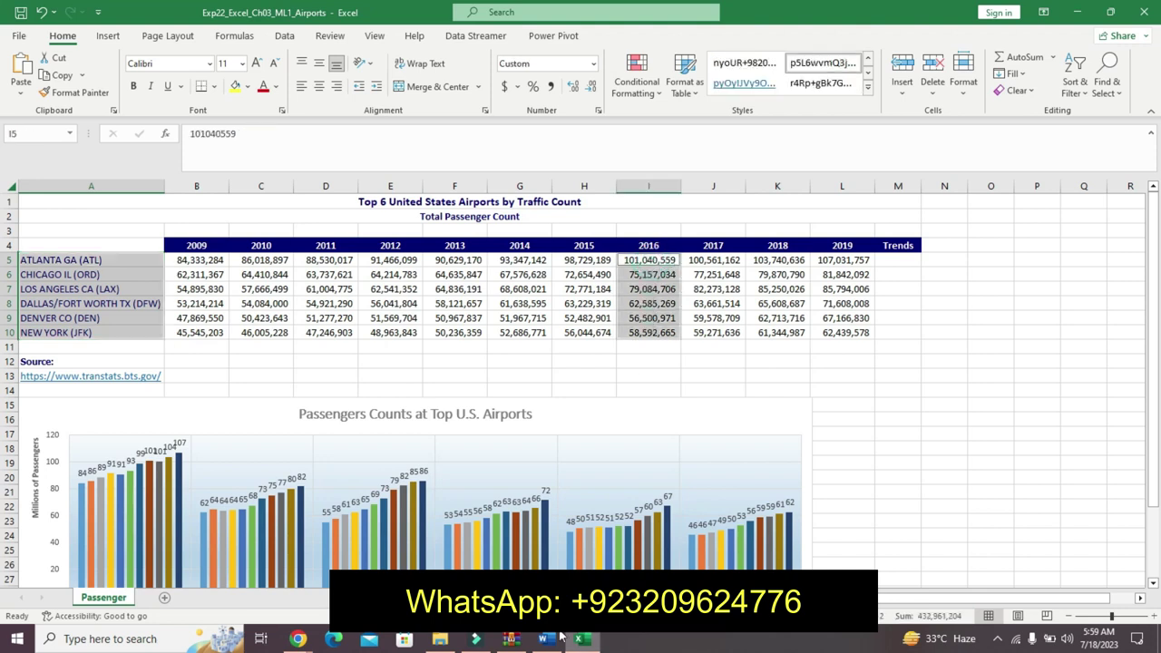
pyautogui.click(696, 260)
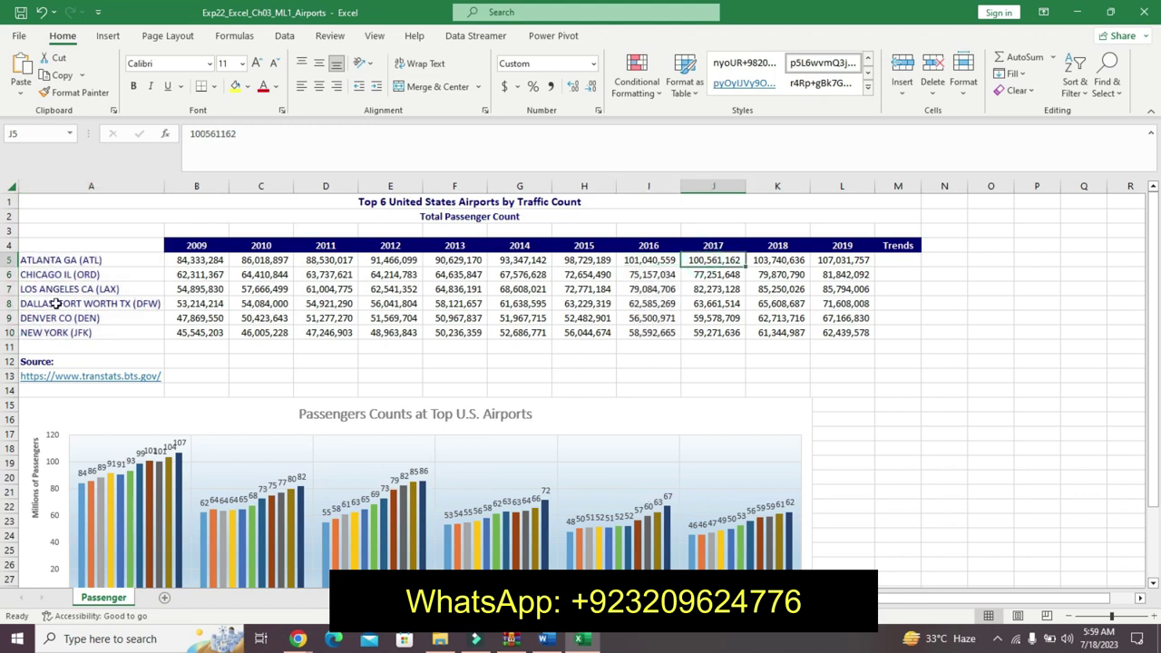
# Step: Select the ranges A5:A10 and L5:L10 together, and check the chart type and destination in step 8 in Word
pyautogui.moveTo(63, 260); pyautogui.dragTo(66, 332)
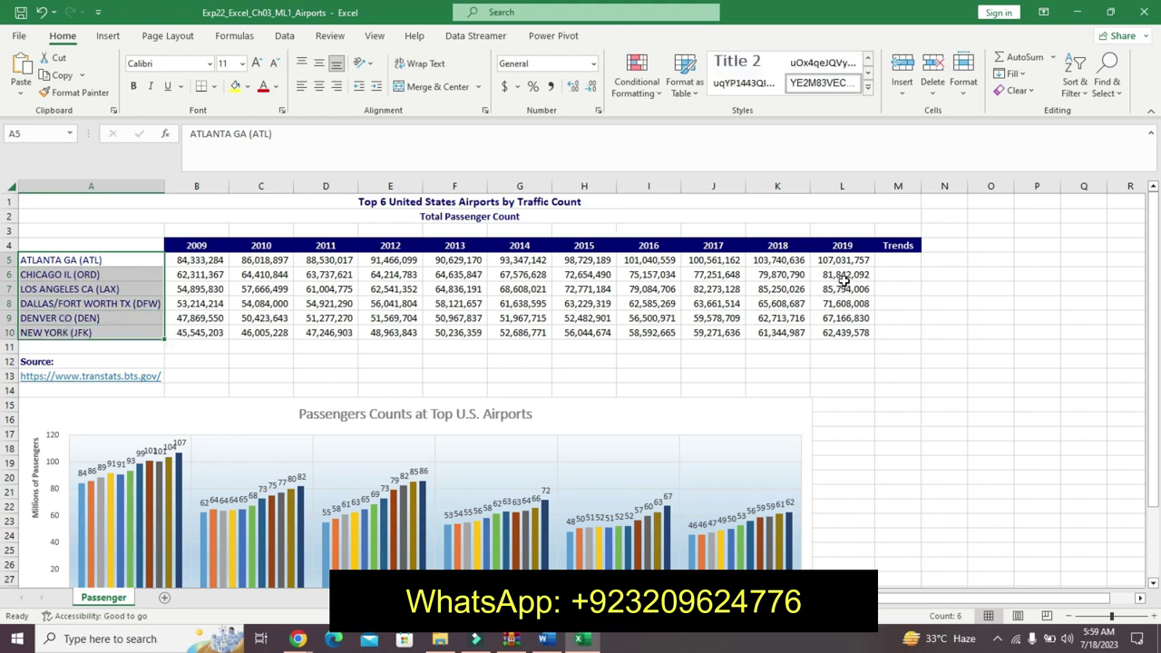
pyautogui.moveTo(844, 260); pyautogui.dragTo(844, 332)
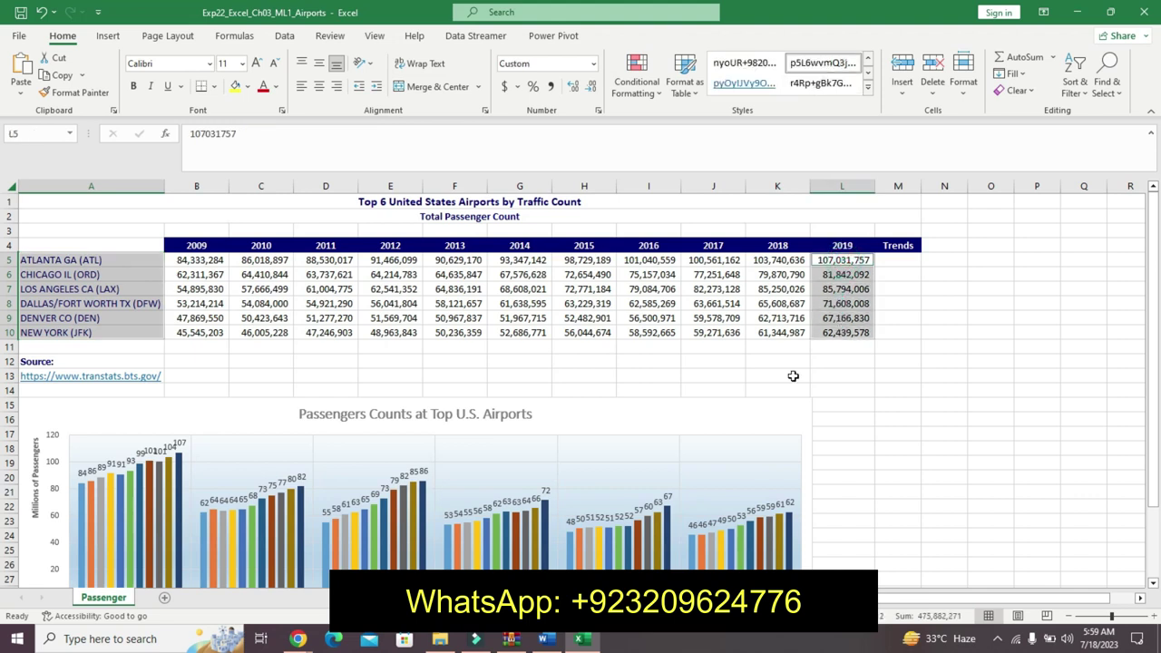
pyautogui.click(544, 638)
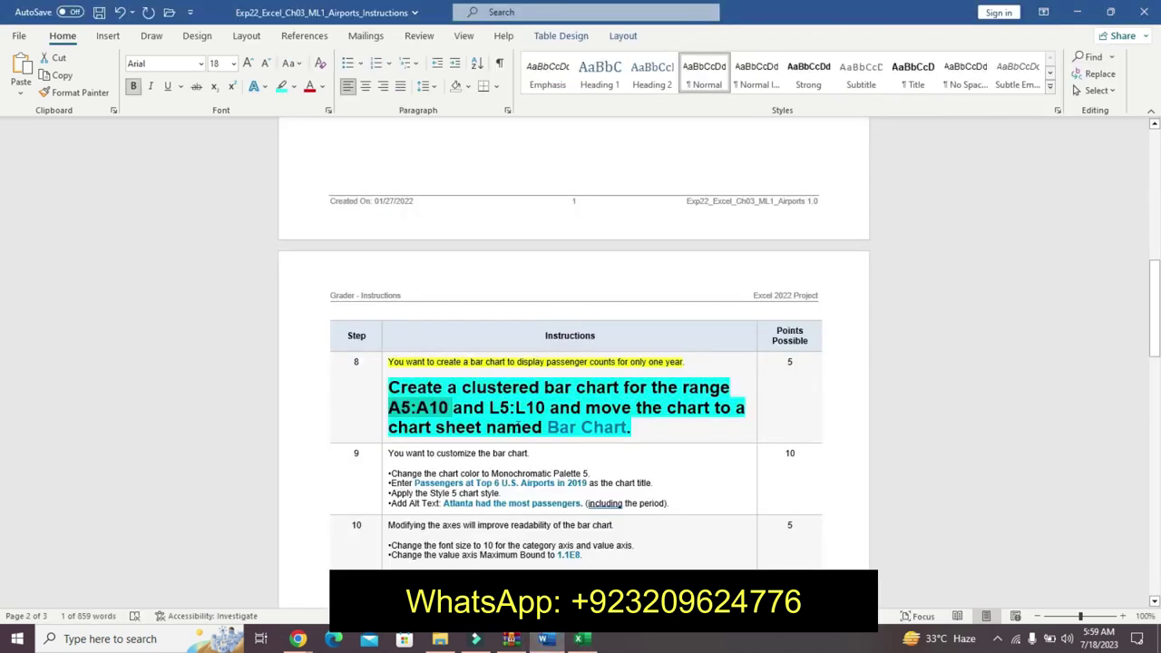
pyautogui.moveTo(550, 407); pyautogui.dragTo(631, 428)
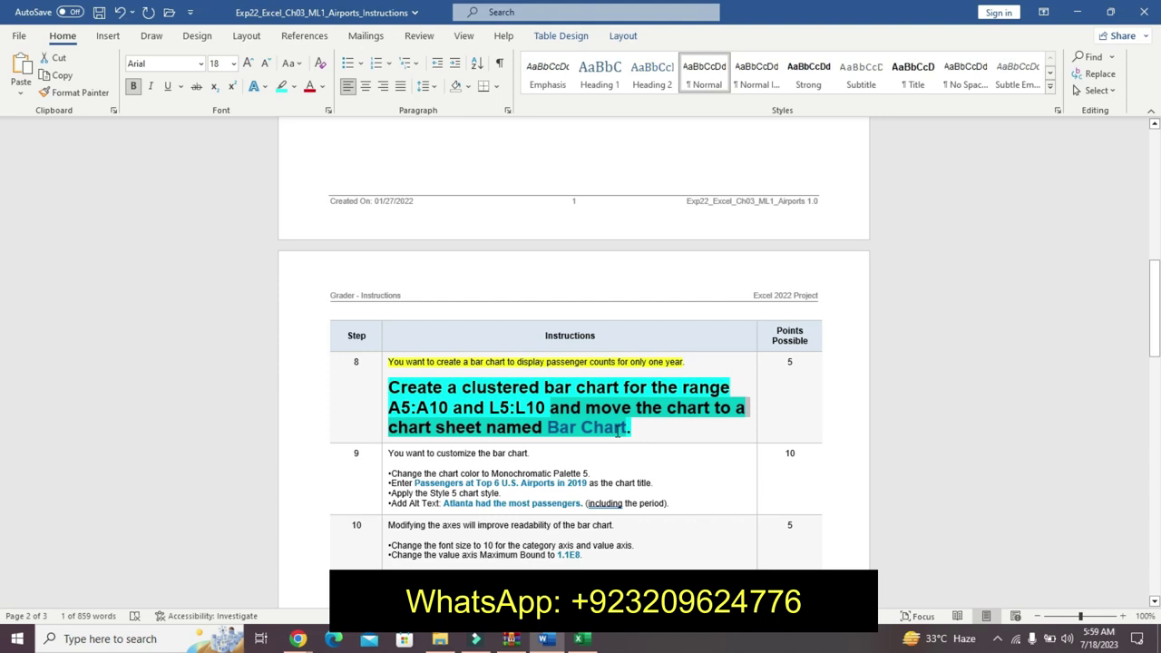
pyautogui.click(497, 389)
pyautogui.moveTo(465, 381); pyautogui.dragTo(694, 408)
# Step: Switch to Excel and insert the recommended Clustered Bar chart from the selected airport names and 2019 passenger counts
pyautogui.click(578, 640)
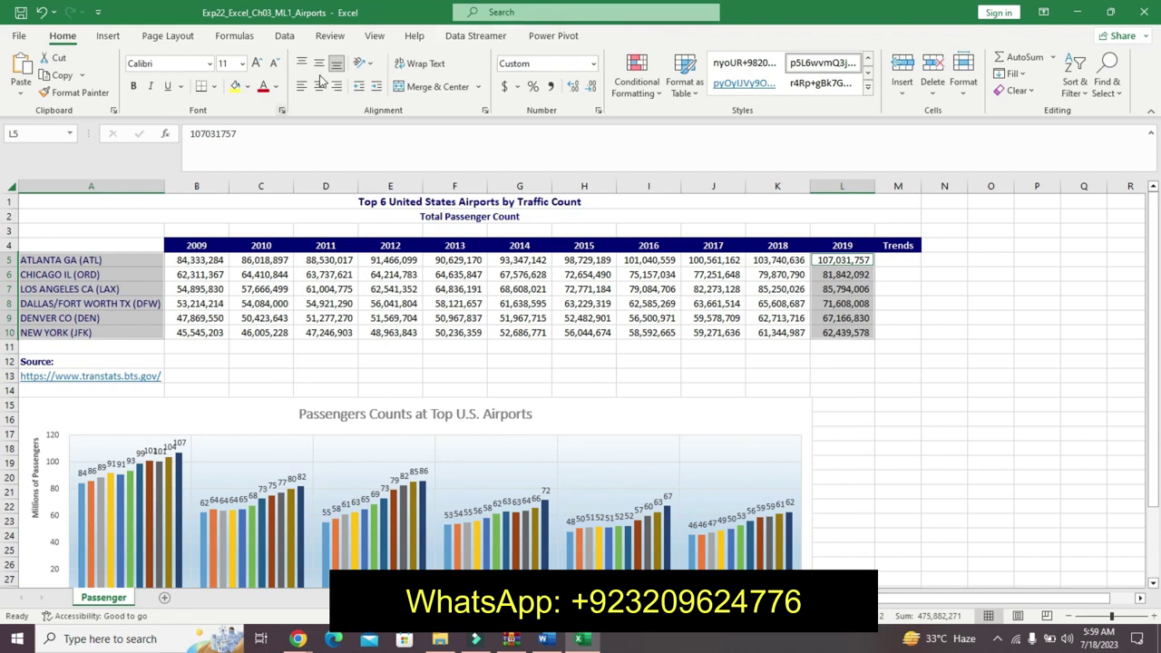
pyautogui.click(107, 37)
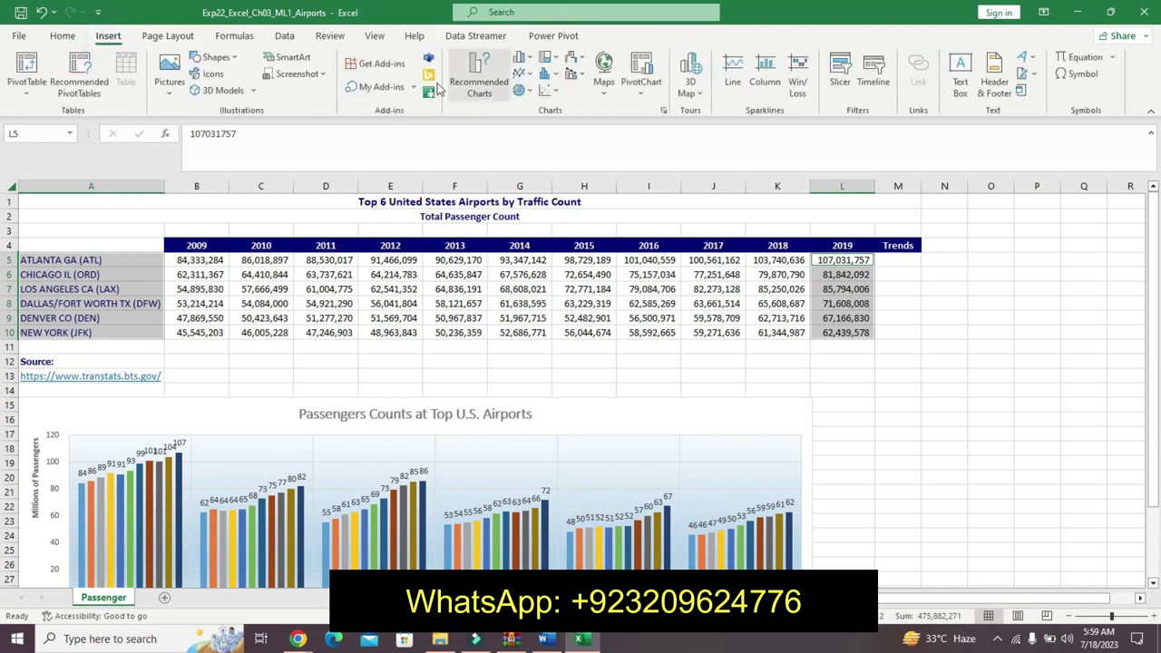
pyautogui.click(479, 77)
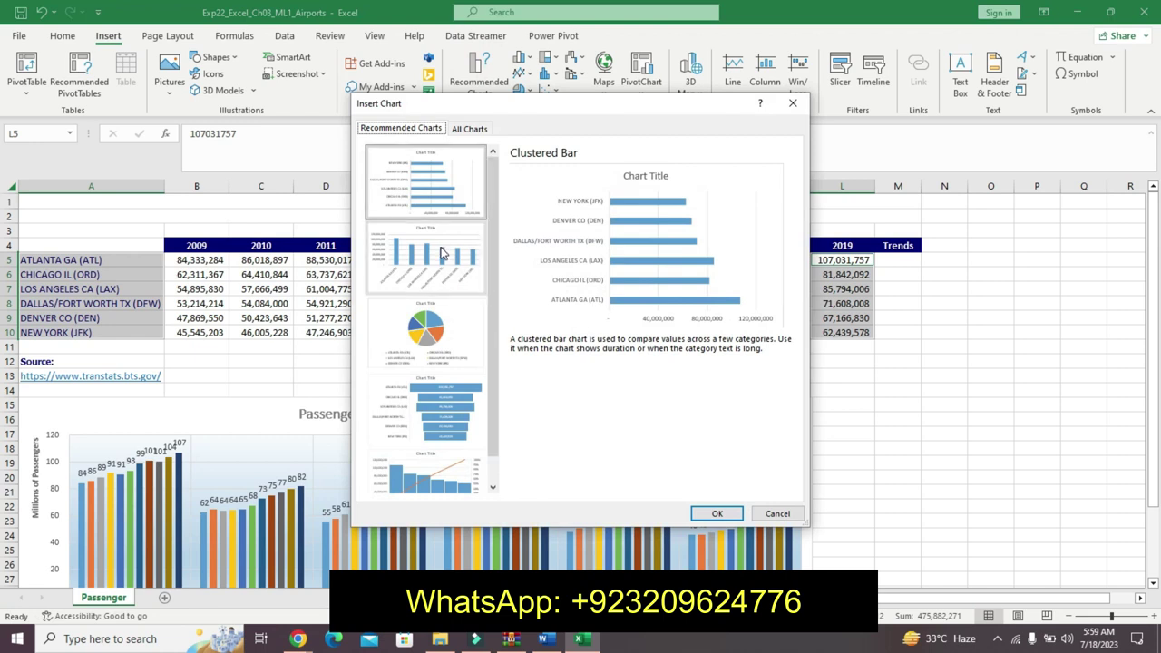
pyautogui.click(718, 511)
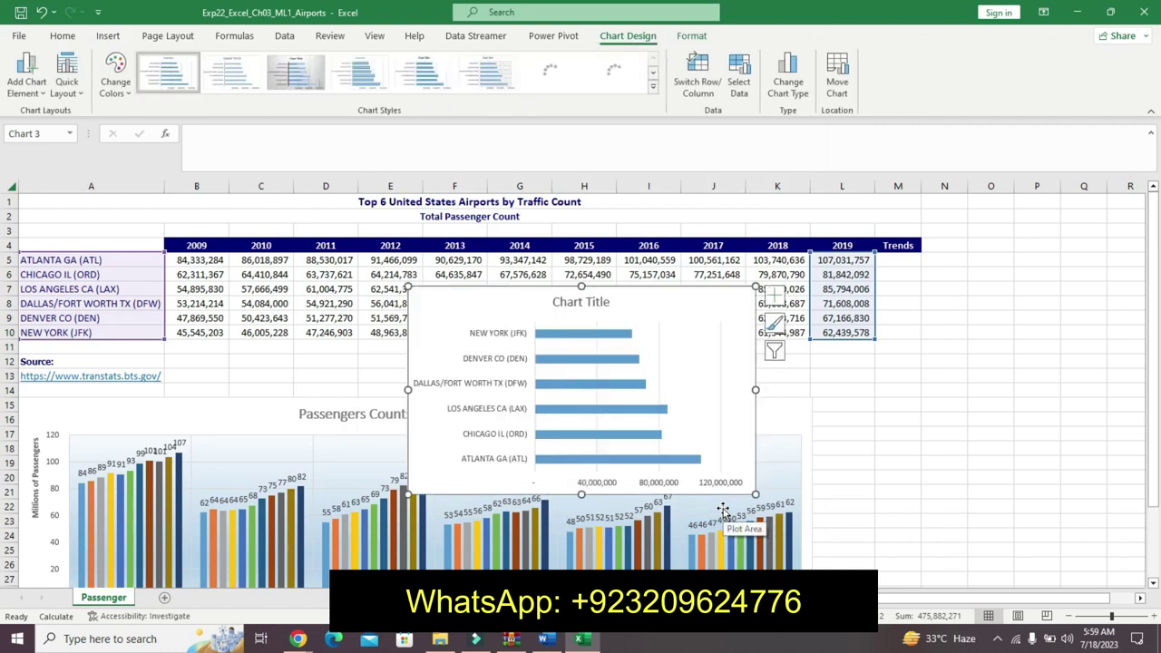
# Step: Take the chart sheet name Bar Chart from the step 8 instruction in Word and return to the Excel workbook
pyautogui.click(552, 642)
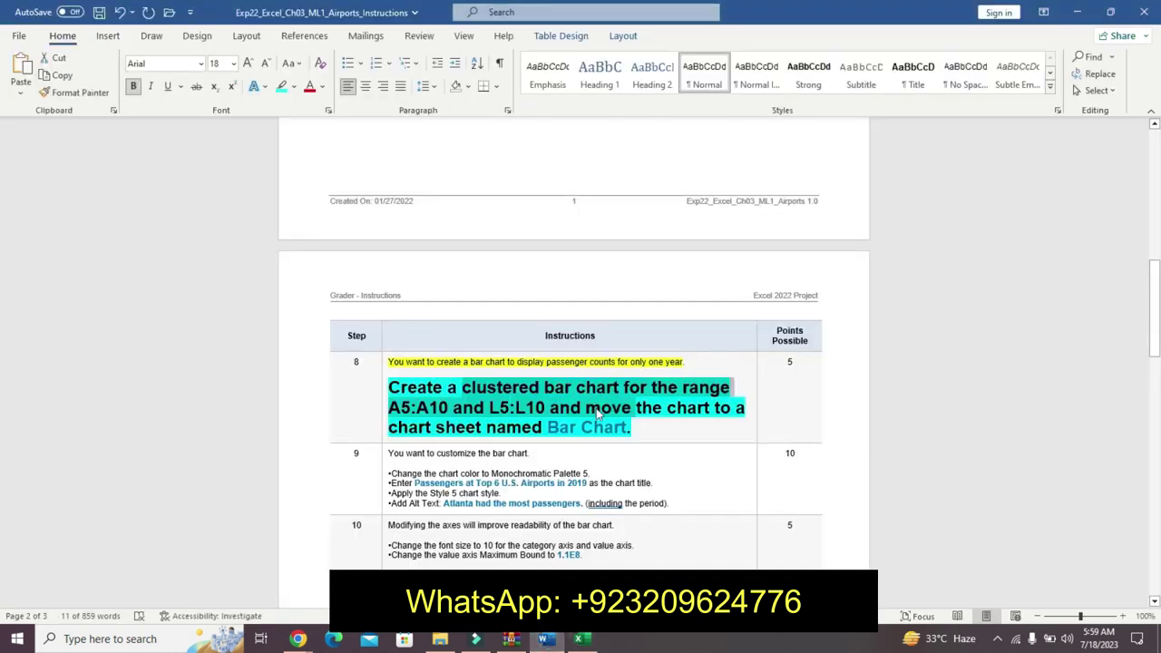
pyautogui.click(599, 410)
pyautogui.moveTo(548, 428); pyautogui.dragTo(624, 432)
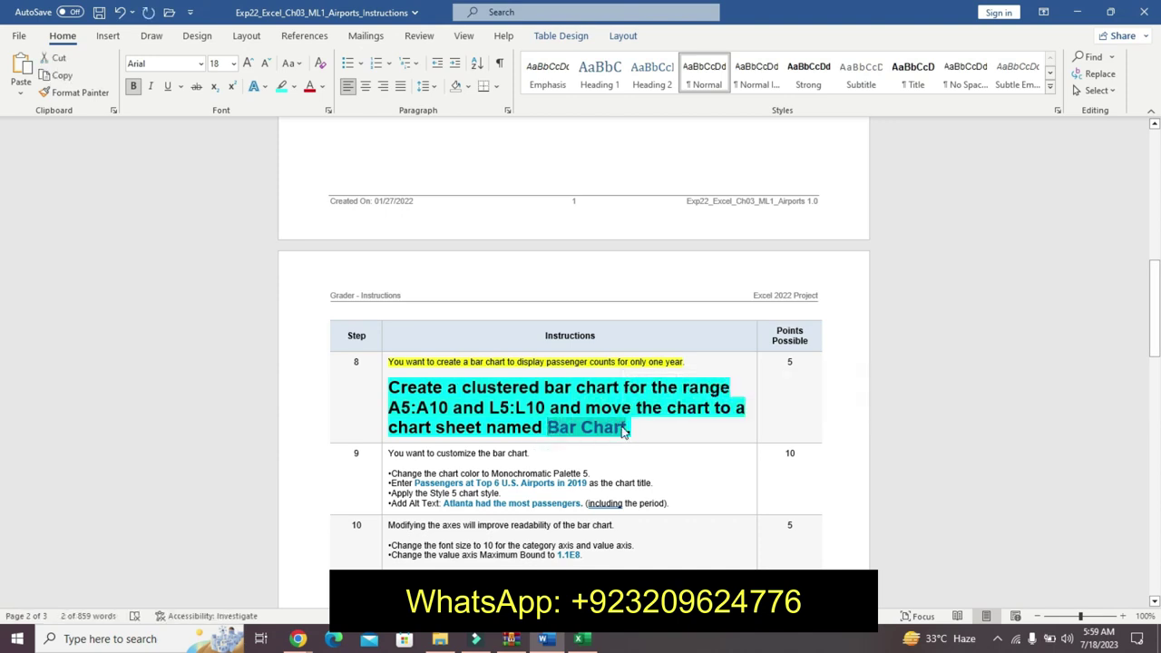
pyautogui.click(578, 639)
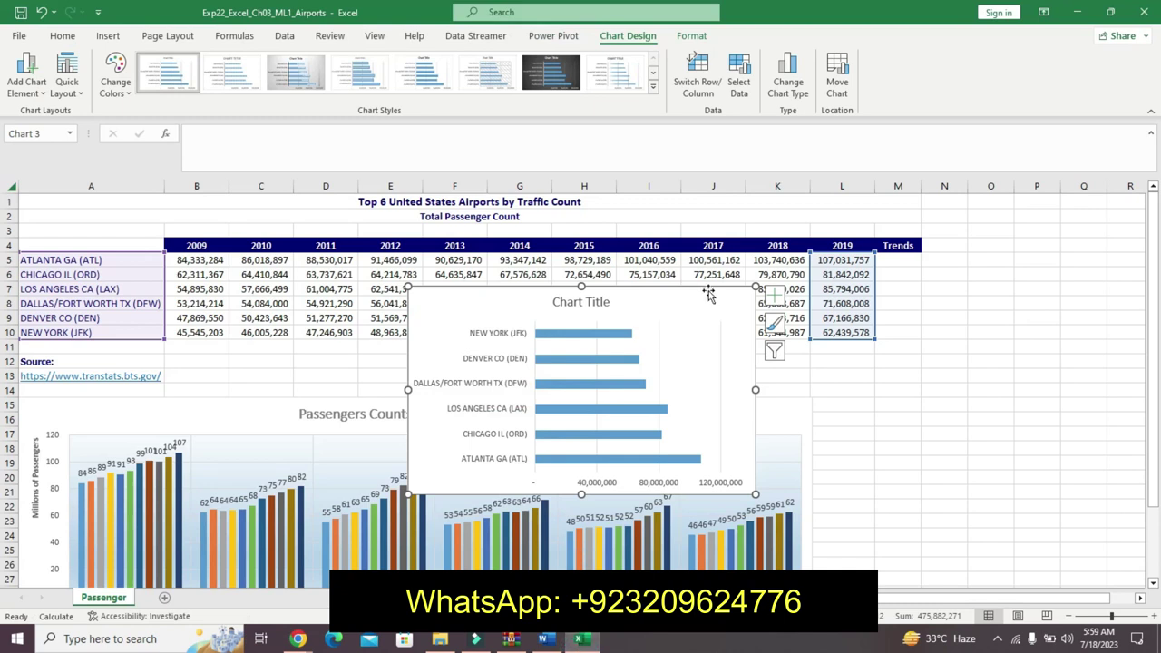
# Step: Move the clustered bar chart from the Passenger worksheet to a new chart sheet
pyautogui.click(836, 77)
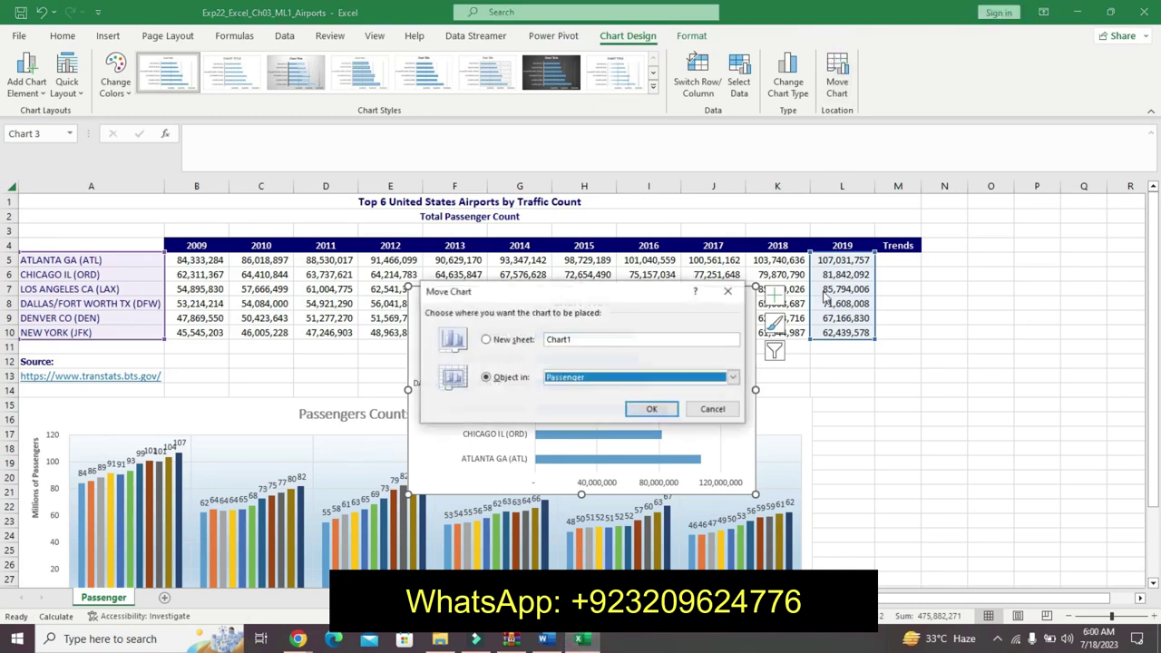
pyautogui.click(628, 332)
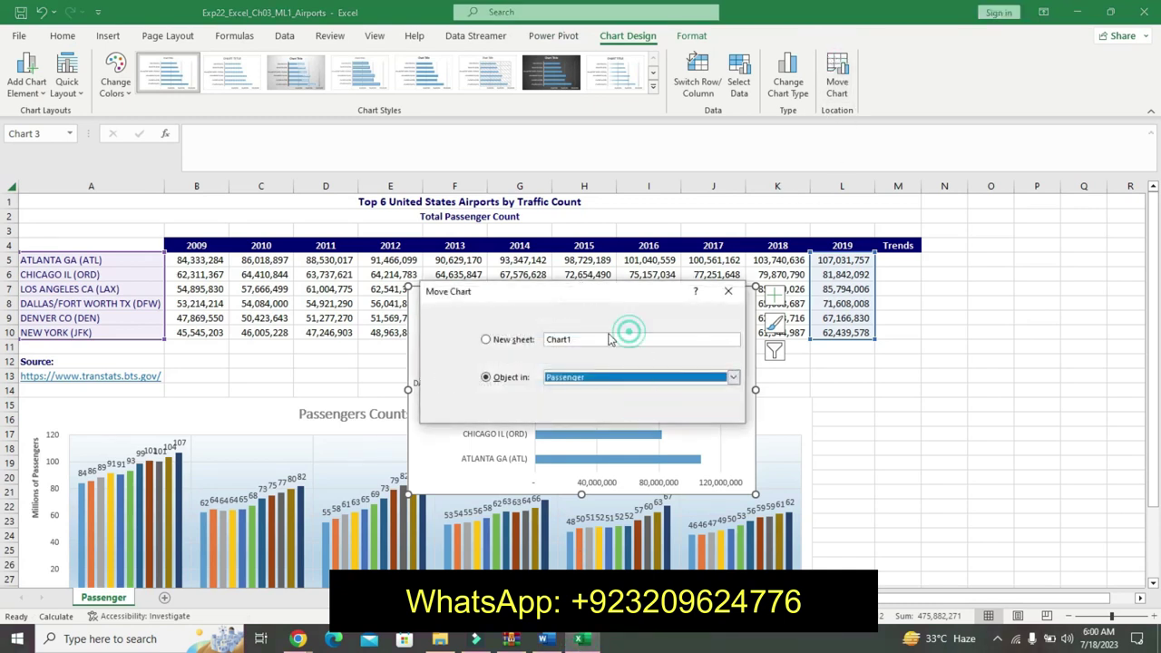
pyautogui.click(486, 341)
pyautogui.click(487, 341)
pyautogui.click(487, 341)
pyautogui.click(487, 341)
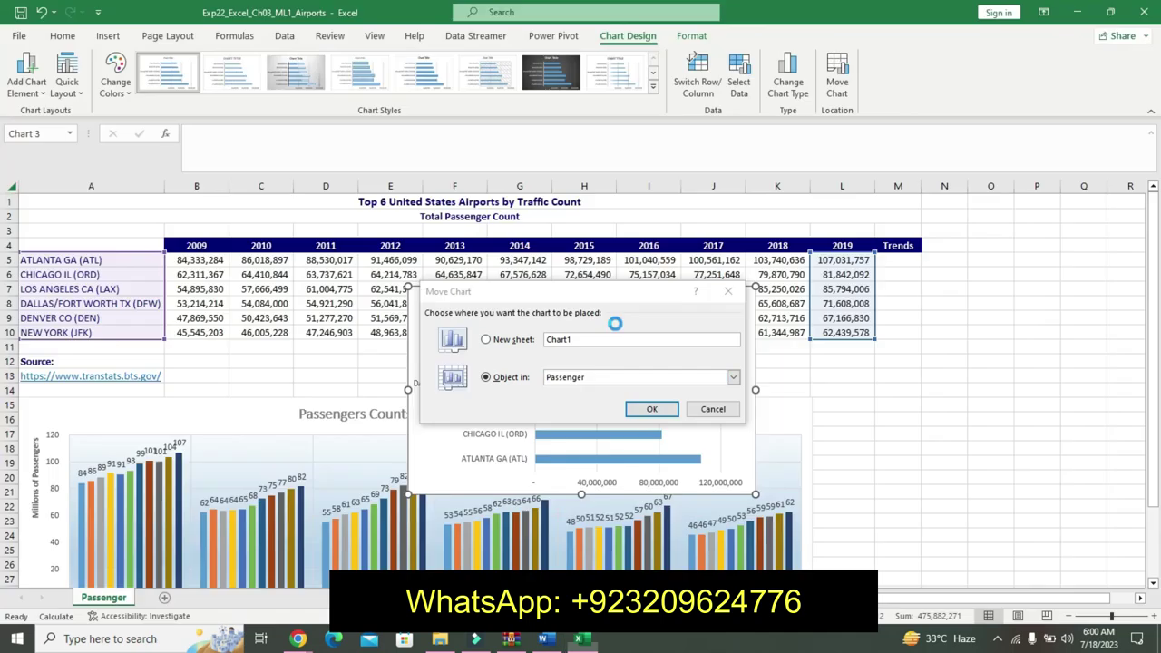
pyautogui.press('Return')
pyautogui.doubleClick(615, 326)
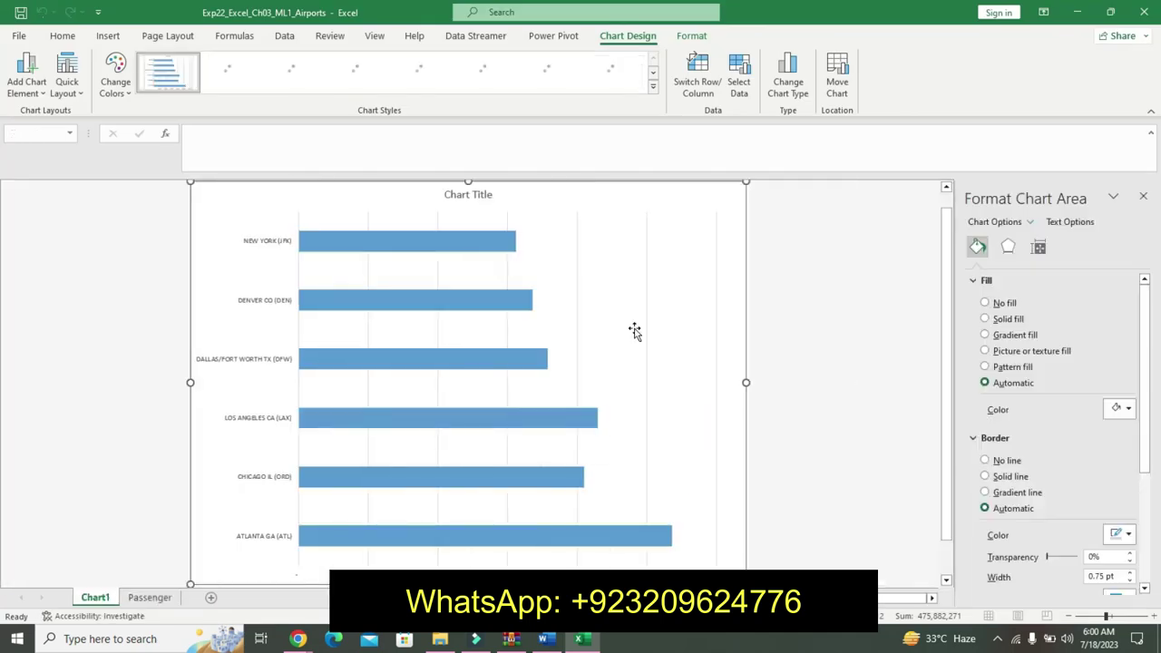
# Step: Rename the chart's new sheet as Bar Chart through the Move Chart command
pyautogui.click(633, 331)
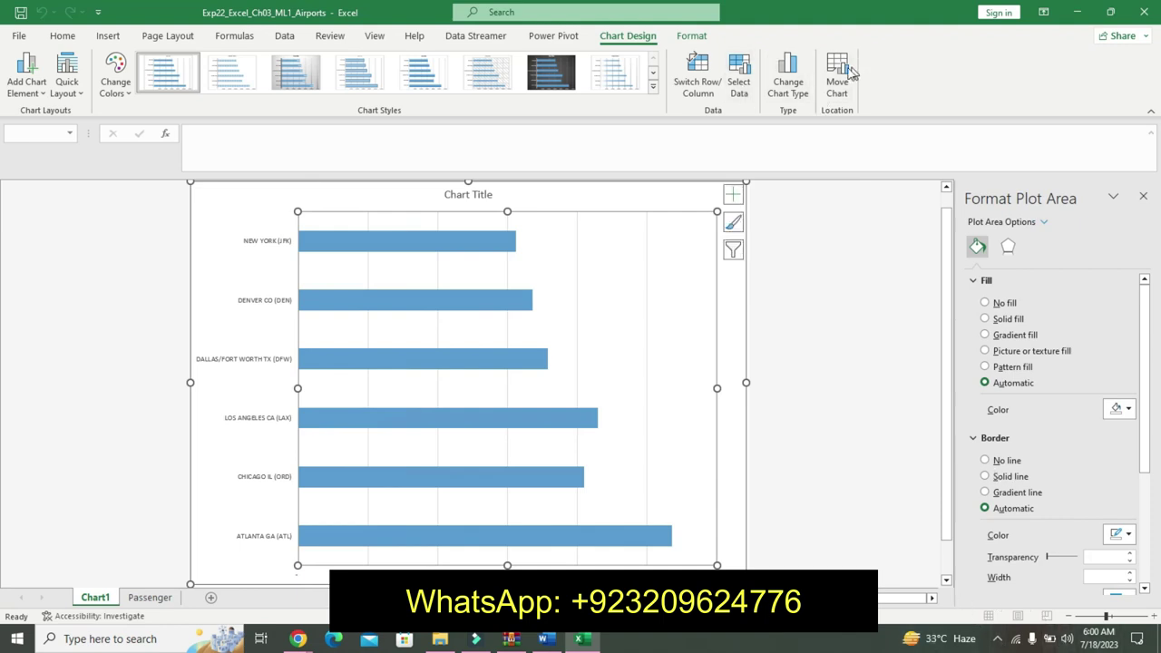
pyautogui.click(838, 74)
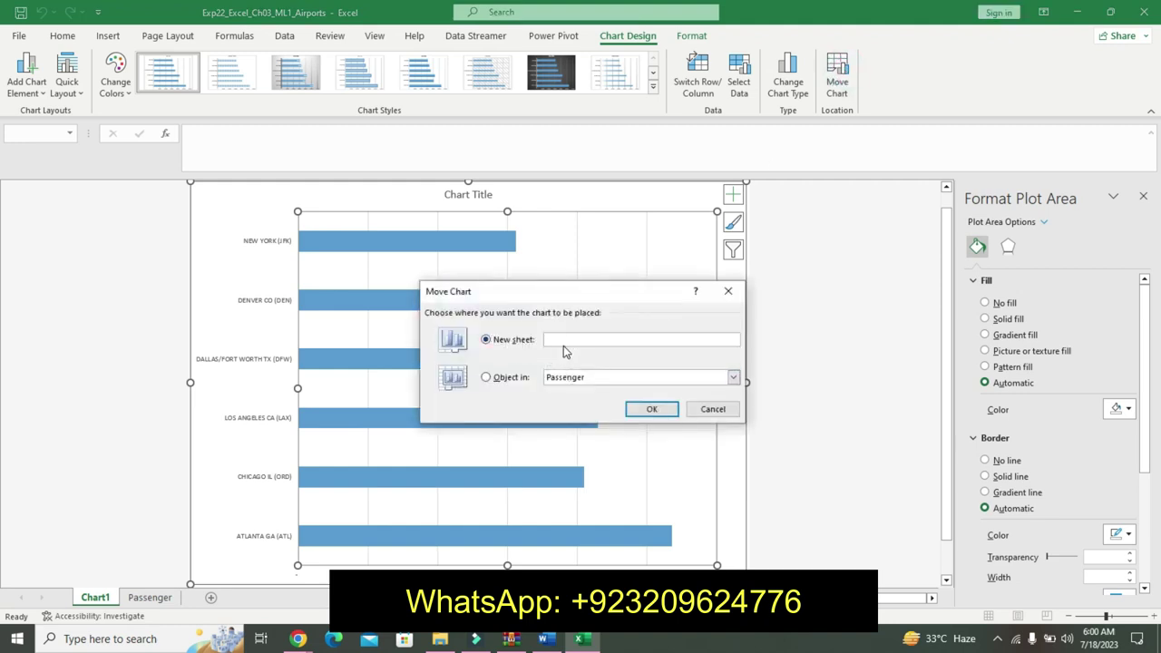
pyautogui.write('Bar Chart')
pyautogui.click(649, 413)
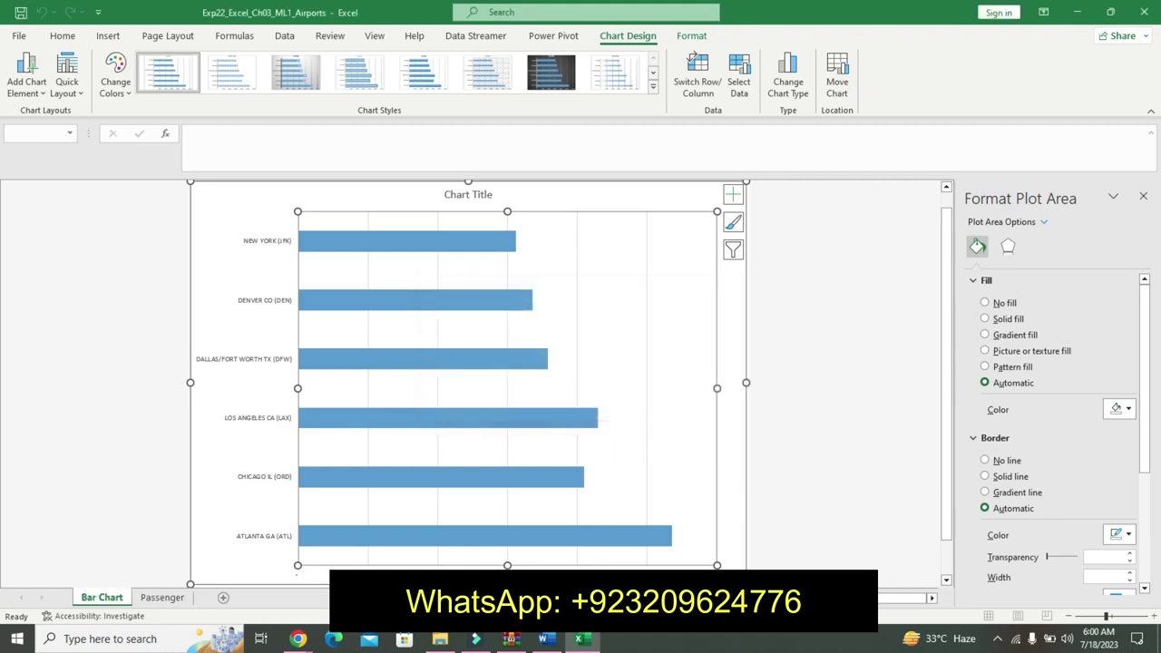
# Step: Switch to Word and undo the enlarged, bold and highlighted formatting of the step 8 instruction
pyautogui.click(544, 638)
pyautogui.hotkey('ctrl', 'z')
pyautogui.hotkey('ctrl', 'z')
pyautogui.hotkey('ctrl', 'z')
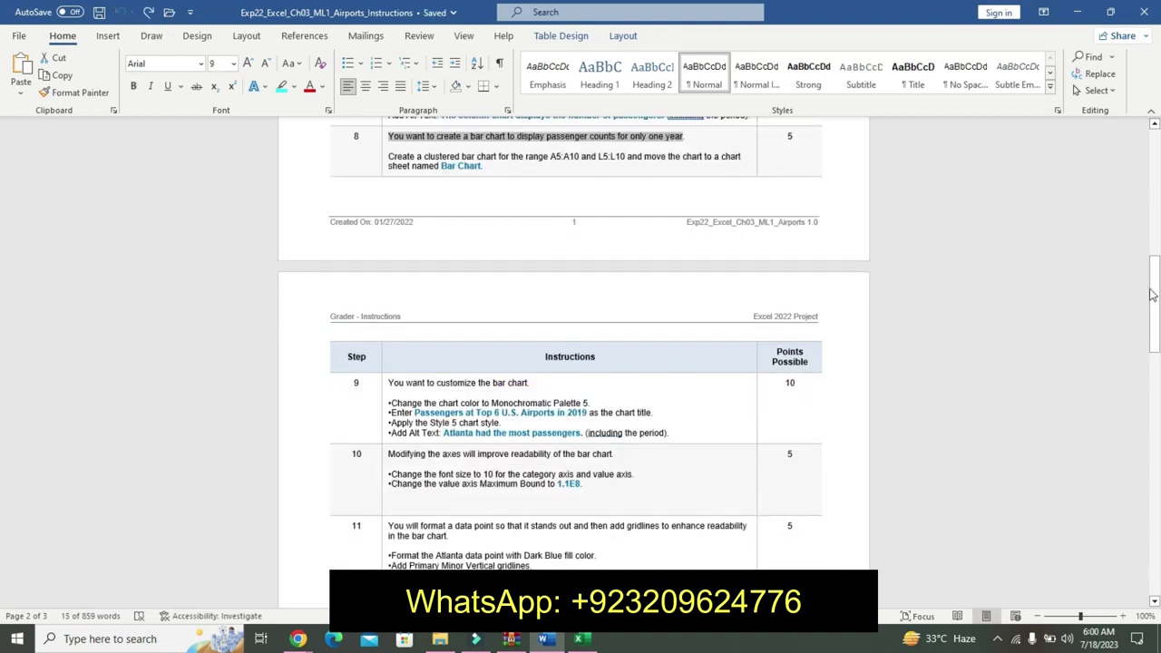
# Step: Highlight the step 9 introductory sentence about customizing the bar chart in yellow
pyautogui.moveTo(1152, 295); pyautogui.dragTo(1152, 313)
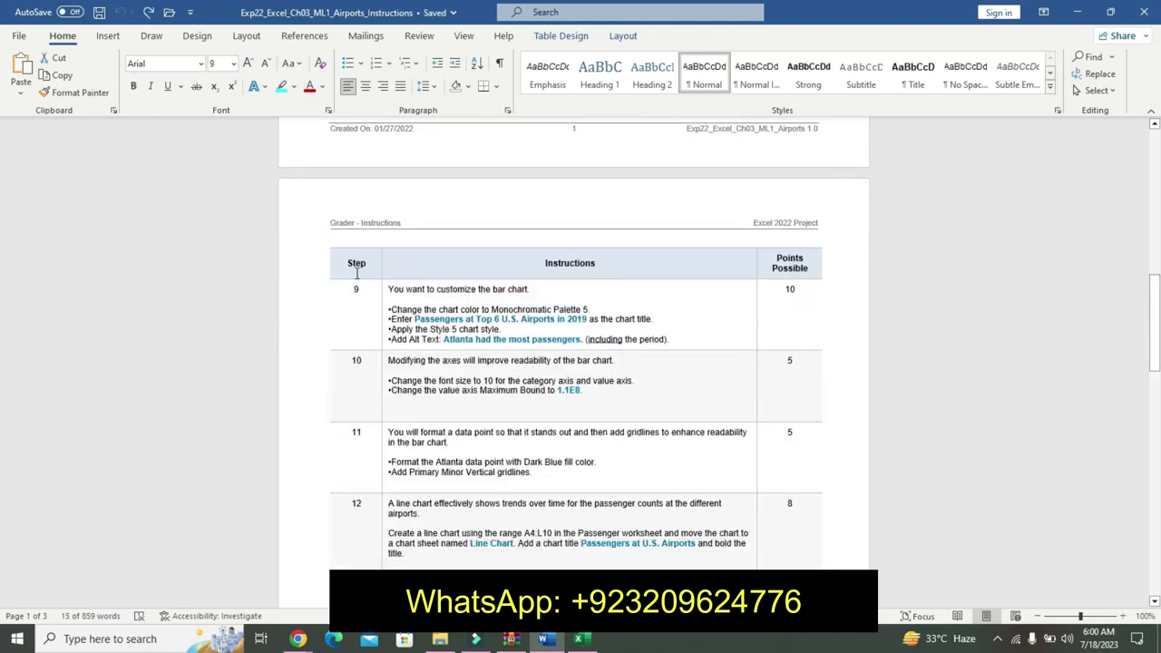
pyautogui.moveTo(390, 289); pyautogui.dragTo(542, 288)
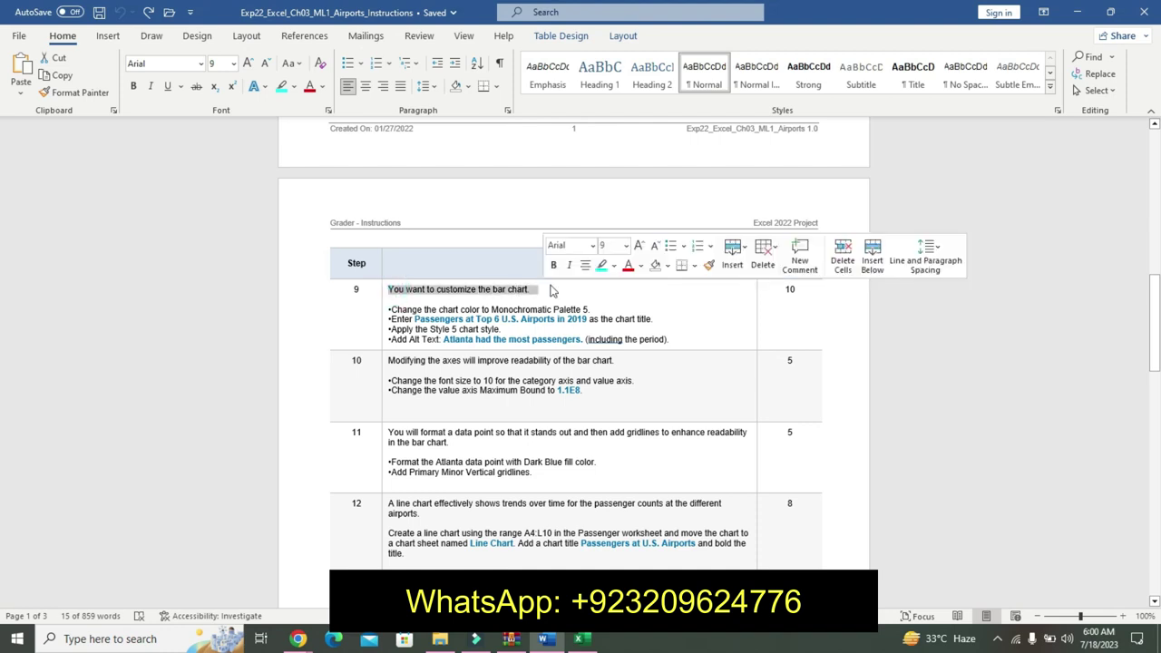
pyautogui.click(614, 265)
pyautogui.click(610, 287)
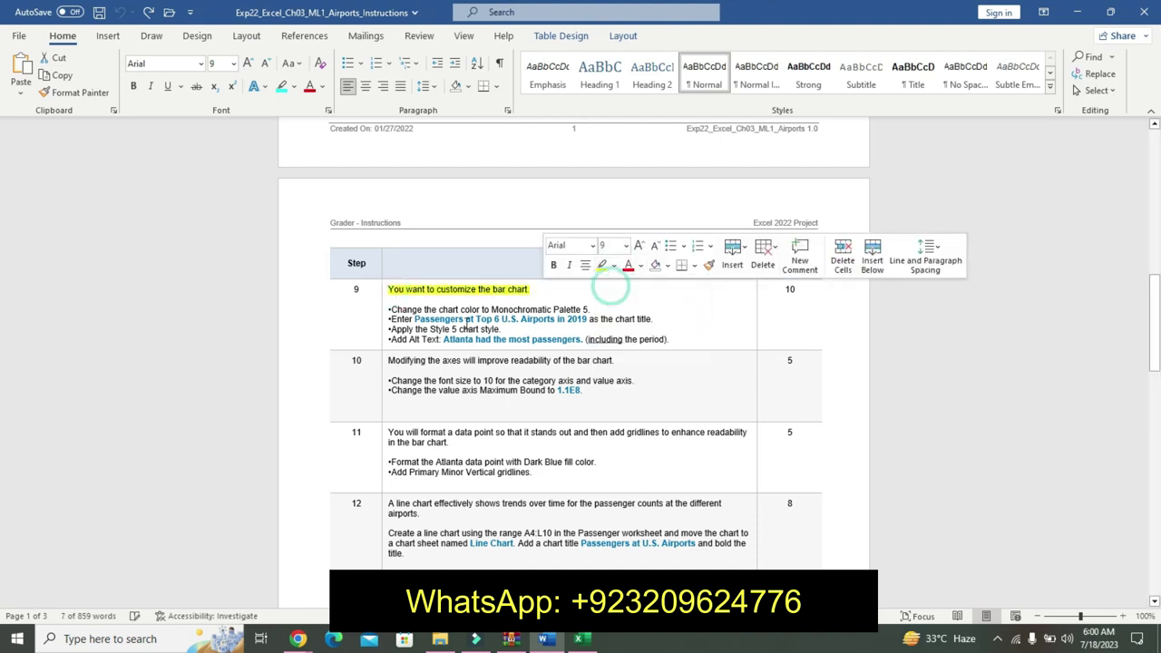
# Step: Format the step 9 bulleted instructions as 18 pt bold with turquoise highlighting
pyautogui.moveTo(389, 313); pyautogui.dragTo(671, 339)
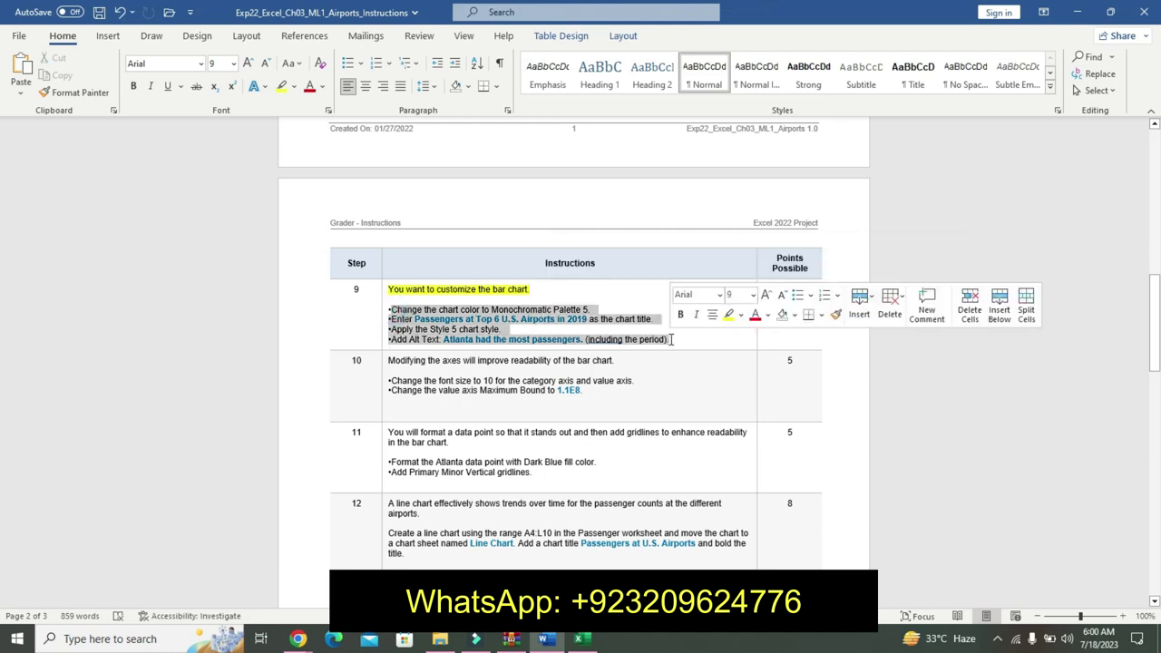
pyautogui.click(752, 295)
pyautogui.click(742, 430)
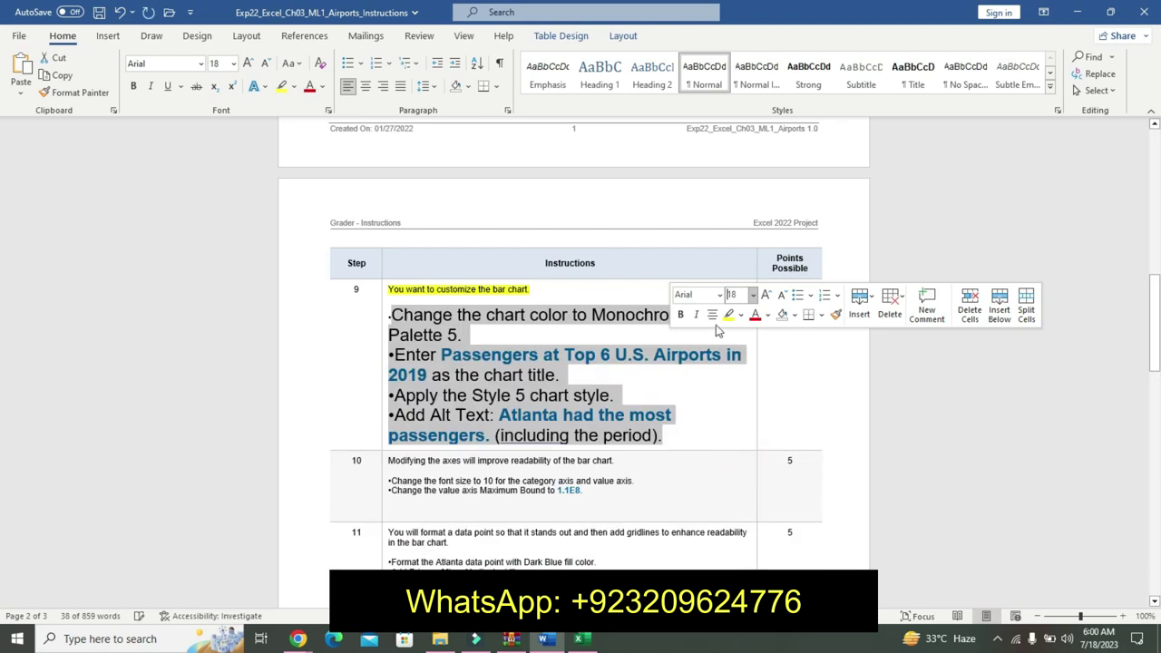
pyautogui.click(740, 315)
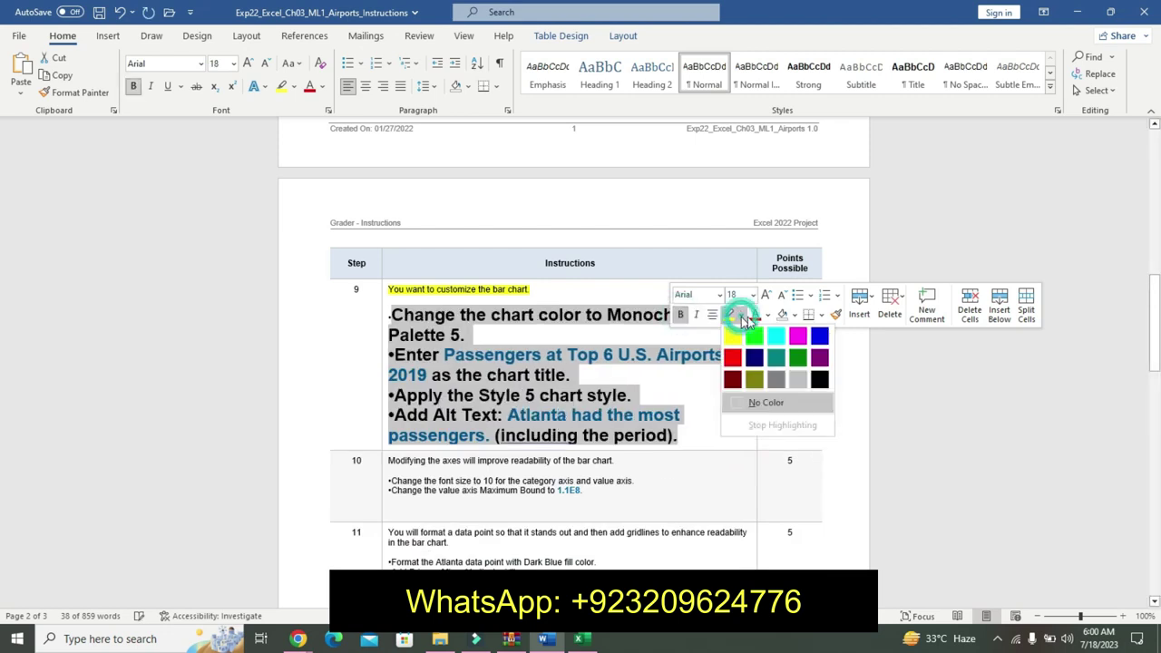
pyautogui.click(776, 334)
# Step: Check the color instruction in step 9, switch to Excel and change the bar chart's colors to Monochromatic Palette 5
pyautogui.moveTo(390, 315); pyautogui.dragTo(556, 347)
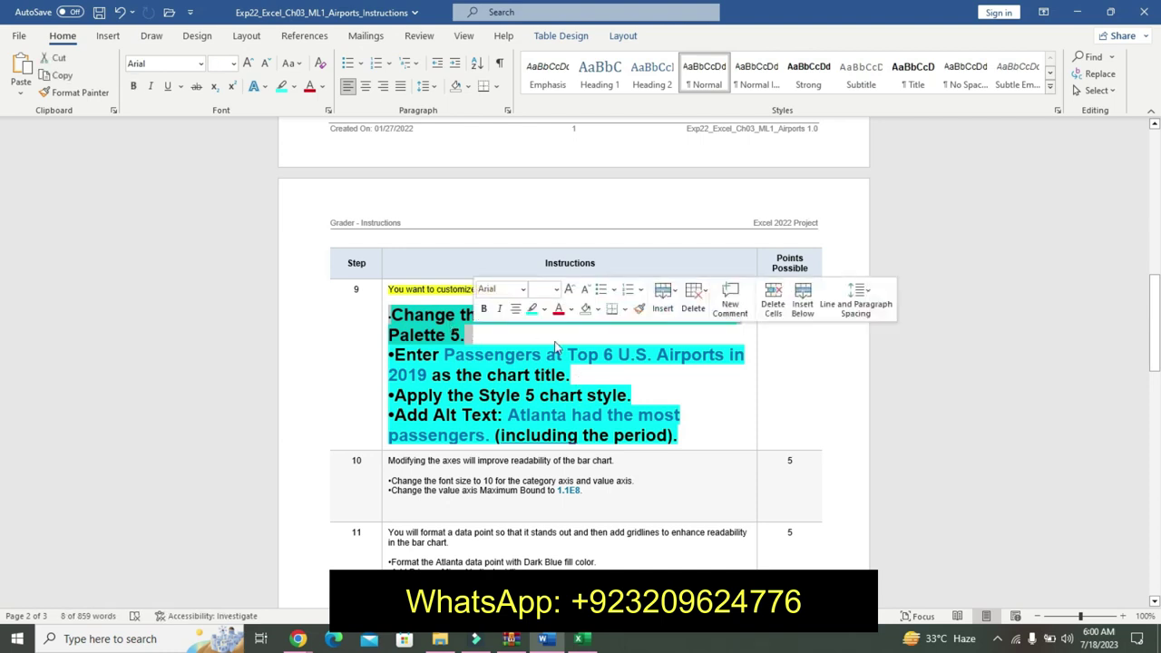
pyautogui.click(654, 364)
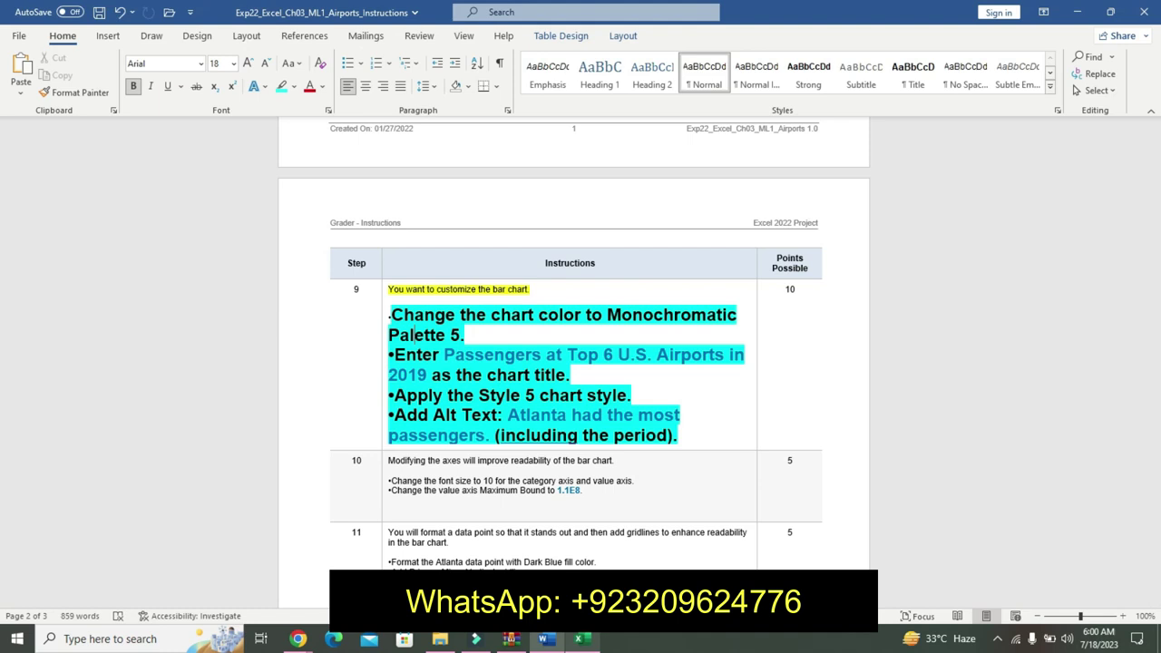
pyautogui.click(578, 638)
pyautogui.click(130, 80)
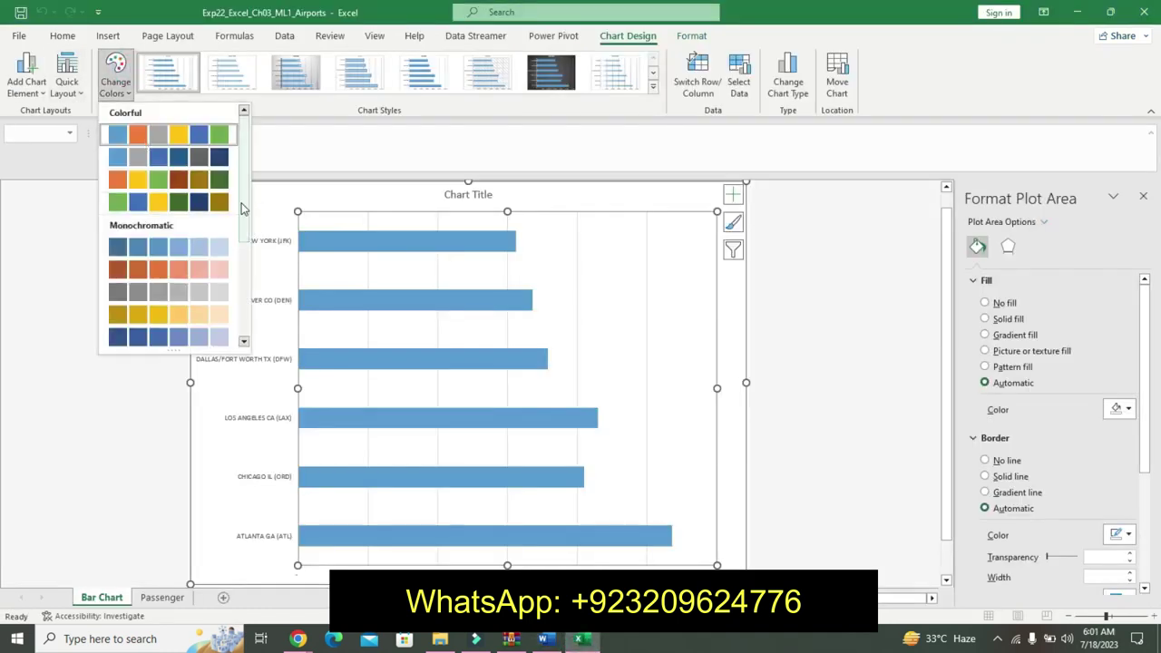
pyautogui.moveTo(243, 210); pyautogui.dragTo(245, 232)
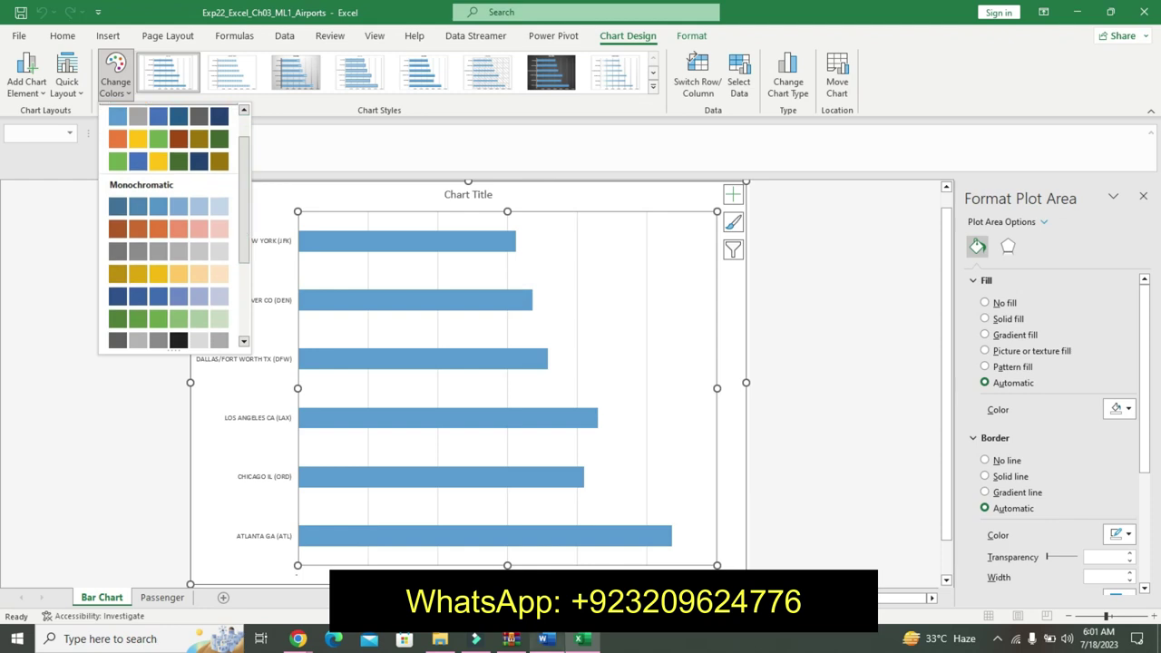
pyautogui.click(542, 639)
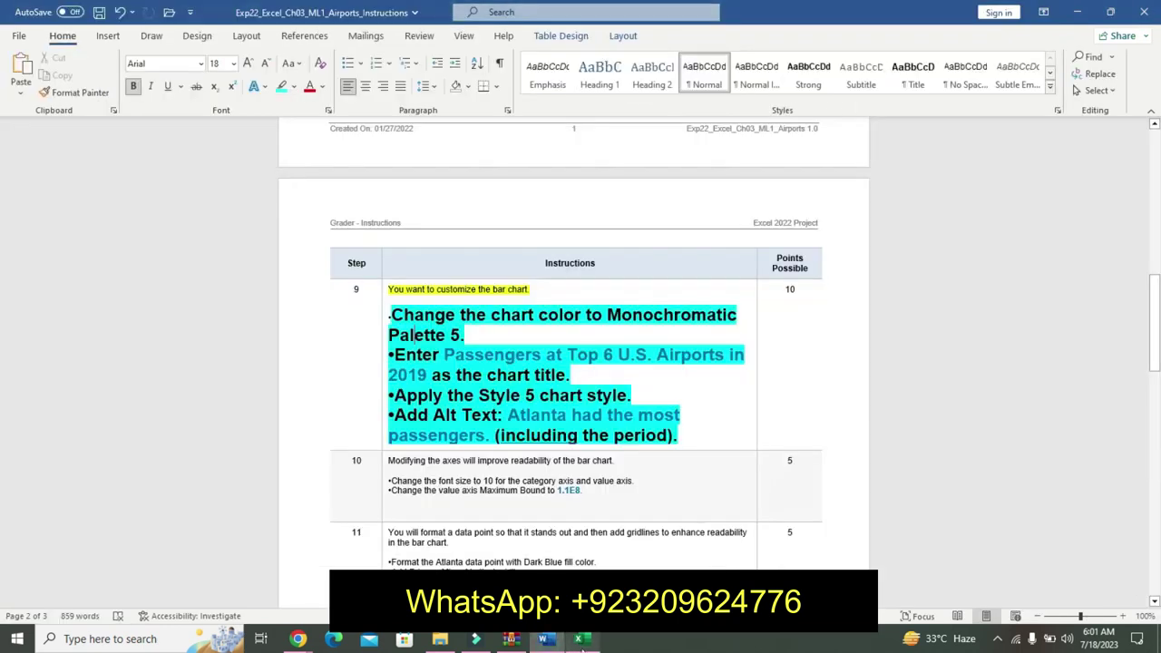
pyautogui.click(581, 640)
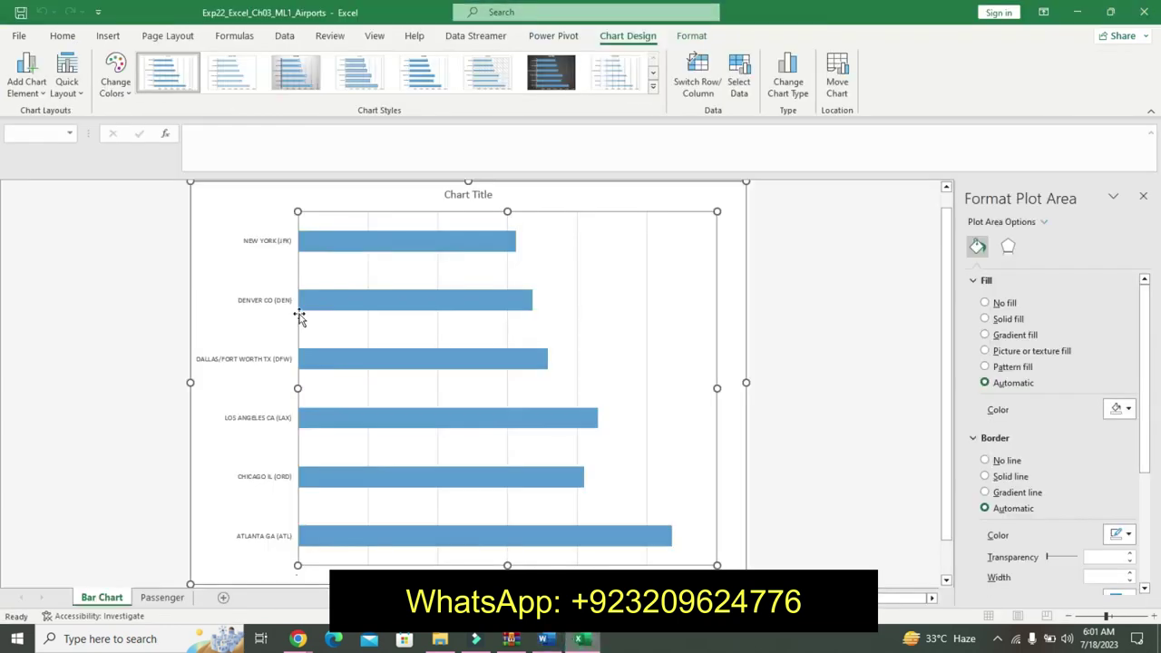
pyautogui.click(116, 80)
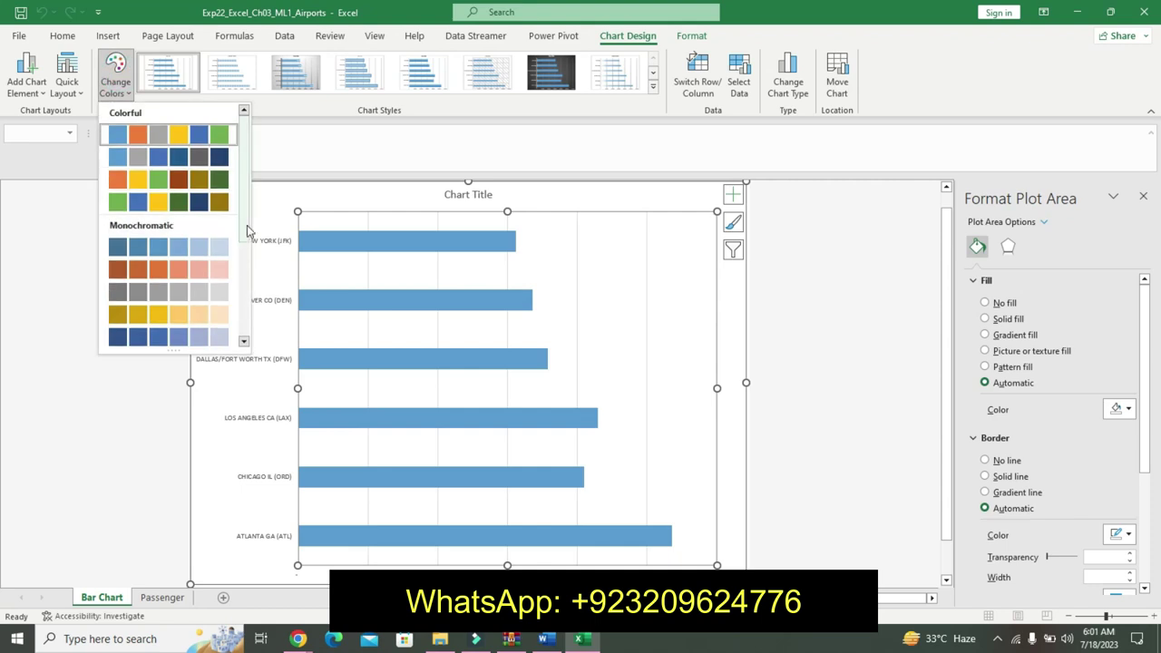
pyautogui.click(213, 338)
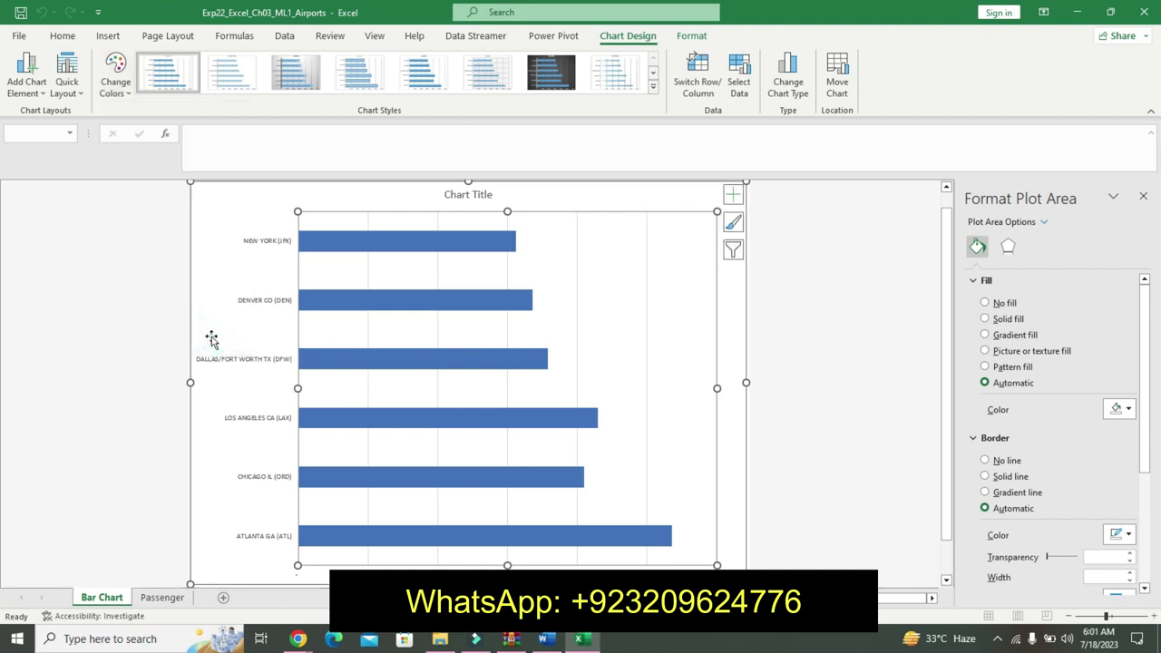
# Step: Copy Passengers at Top 6 U.S. Airports in 2019 from step 9 in Word and set it as the bar chart's title in Excel
pyautogui.click(547, 640)
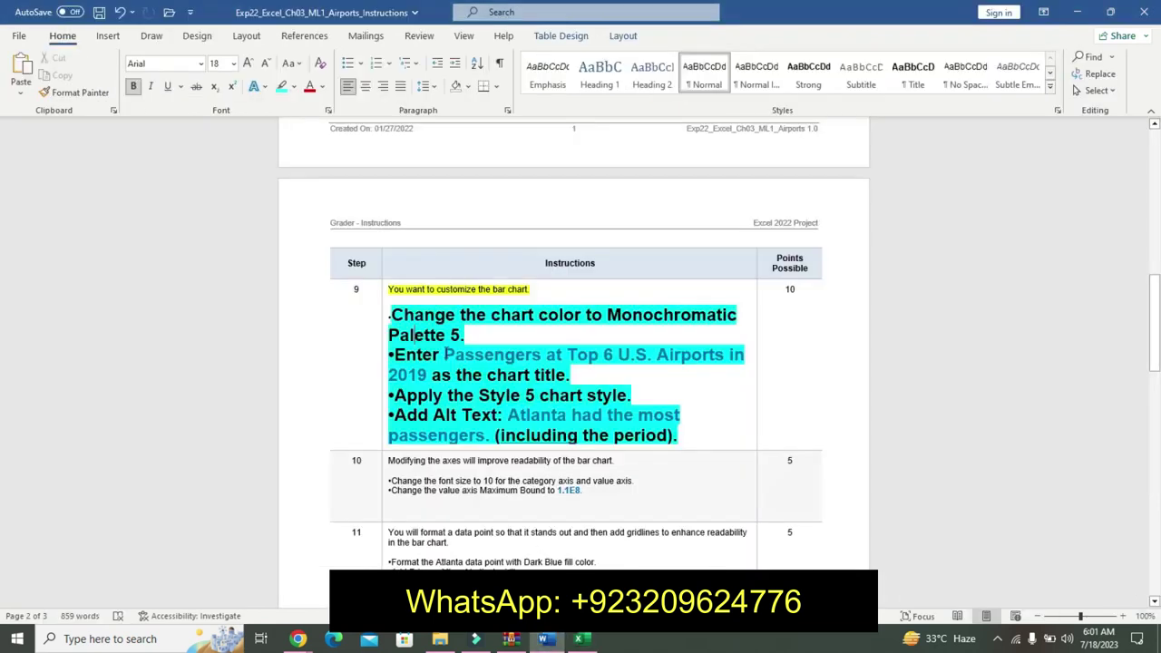
pyautogui.moveTo(439, 373); pyautogui.dragTo(436, 375)
pyautogui.hotkey('ctrl', 'c')
pyautogui.click(440, 374)
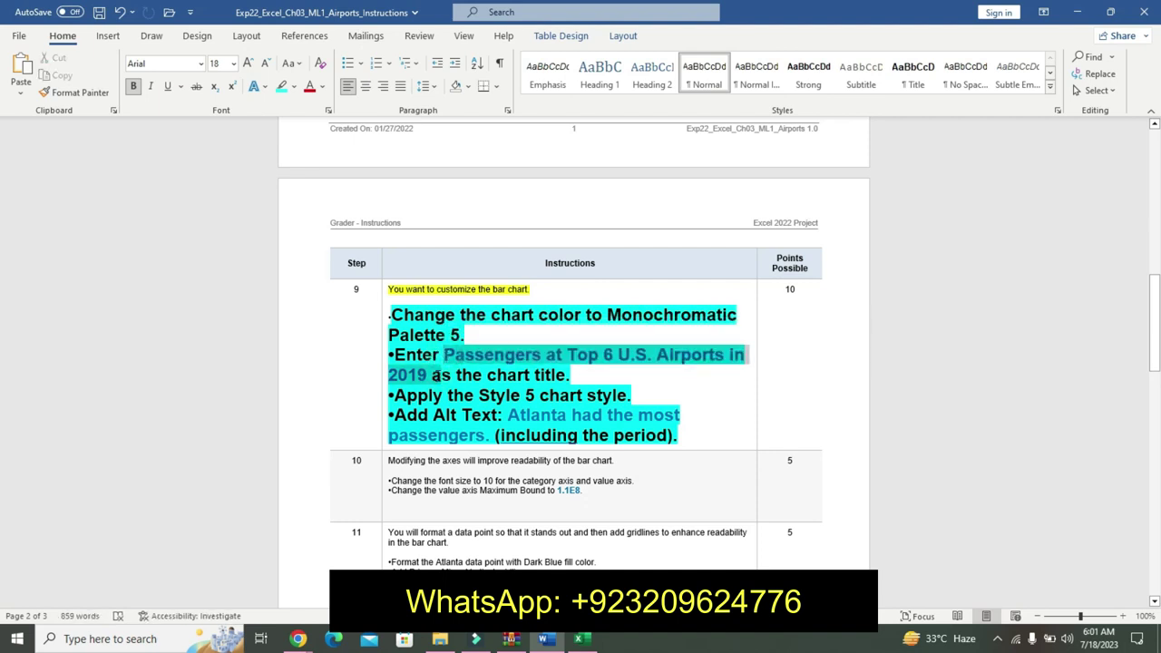
pyautogui.click(582, 638)
pyautogui.click(481, 194)
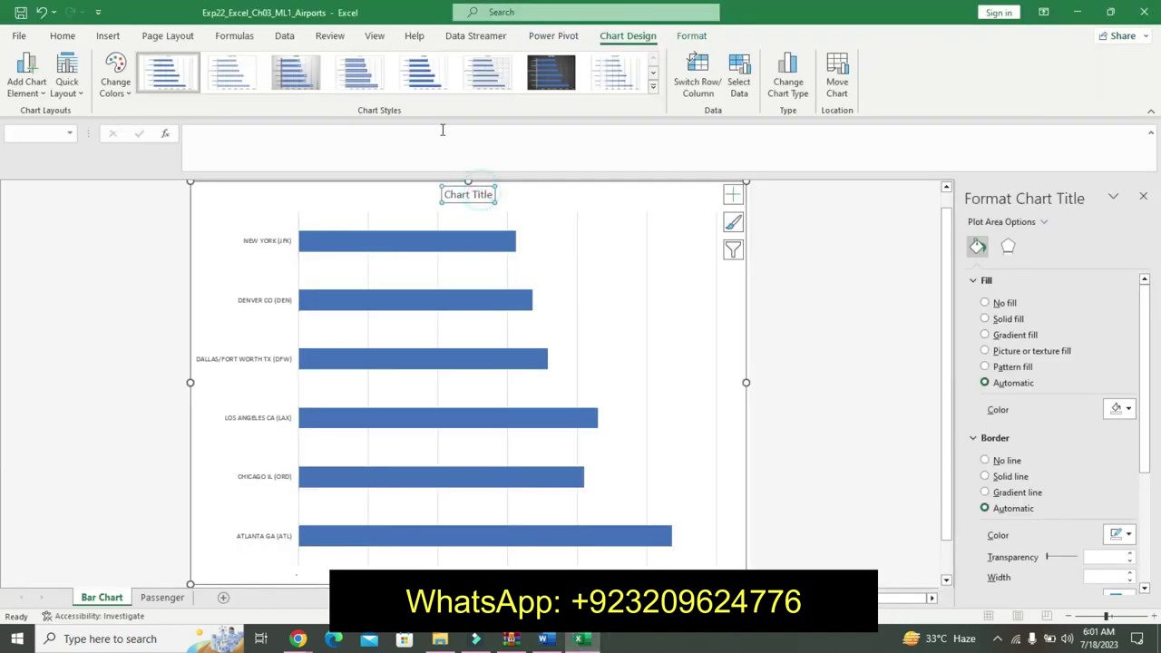
pyautogui.click(440, 129)
pyautogui.hotkey('ctrl', 'v')
pyautogui.press('Return')
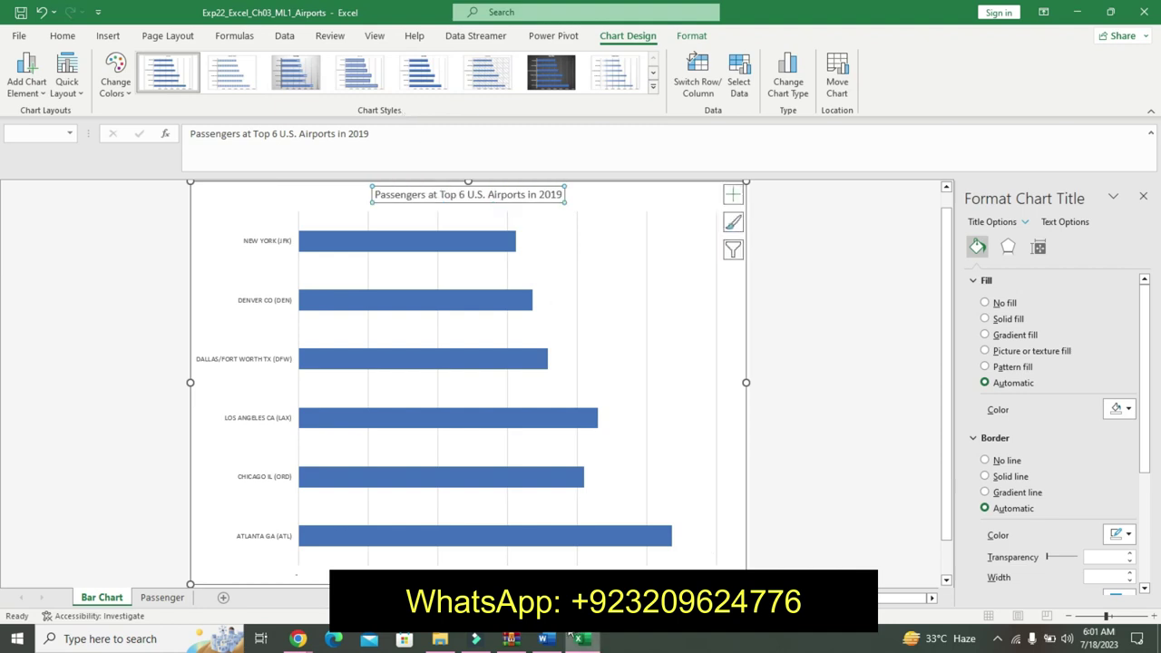
# Step: Check the chart style instruction in Word, return to Excel and apply the Style 5 chart style to the bar chart
pyautogui.click(545, 638)
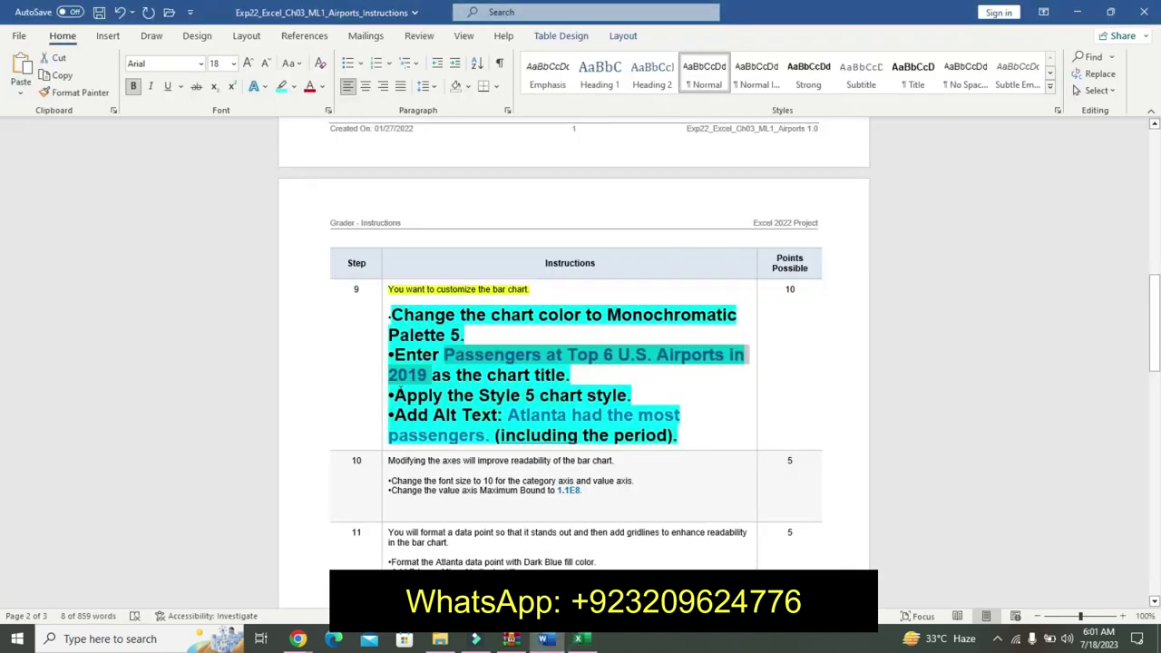
pyautogui.moveTo(396, 402); pyautogui.dragTo(599, 388)
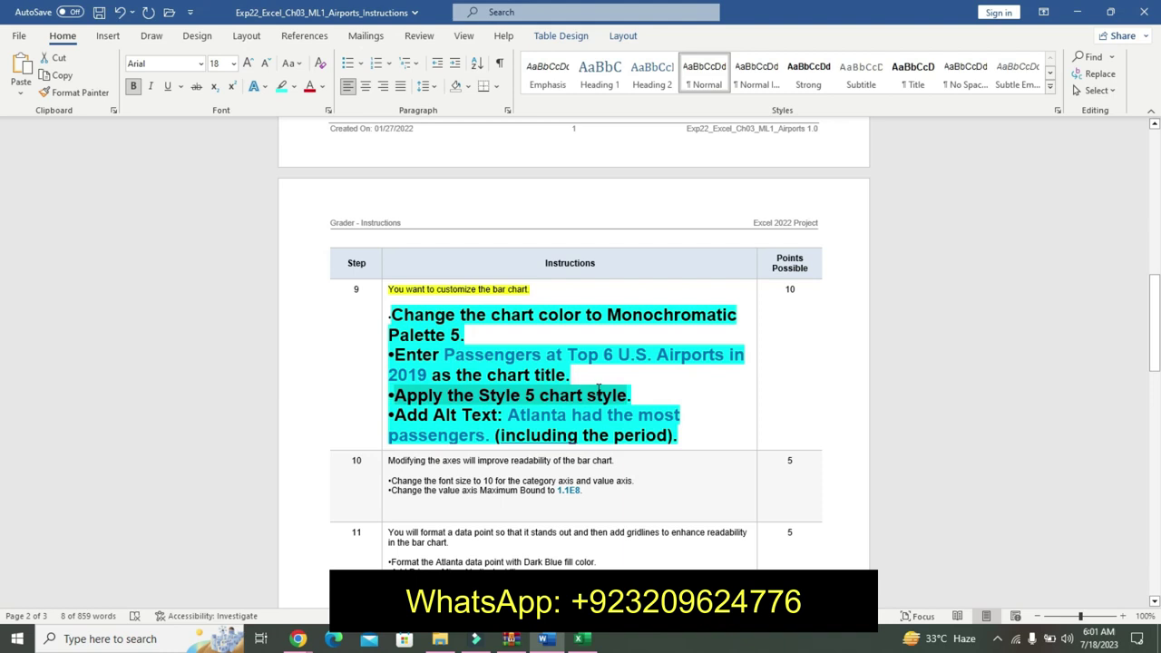
pyautogui.click(590, 642)
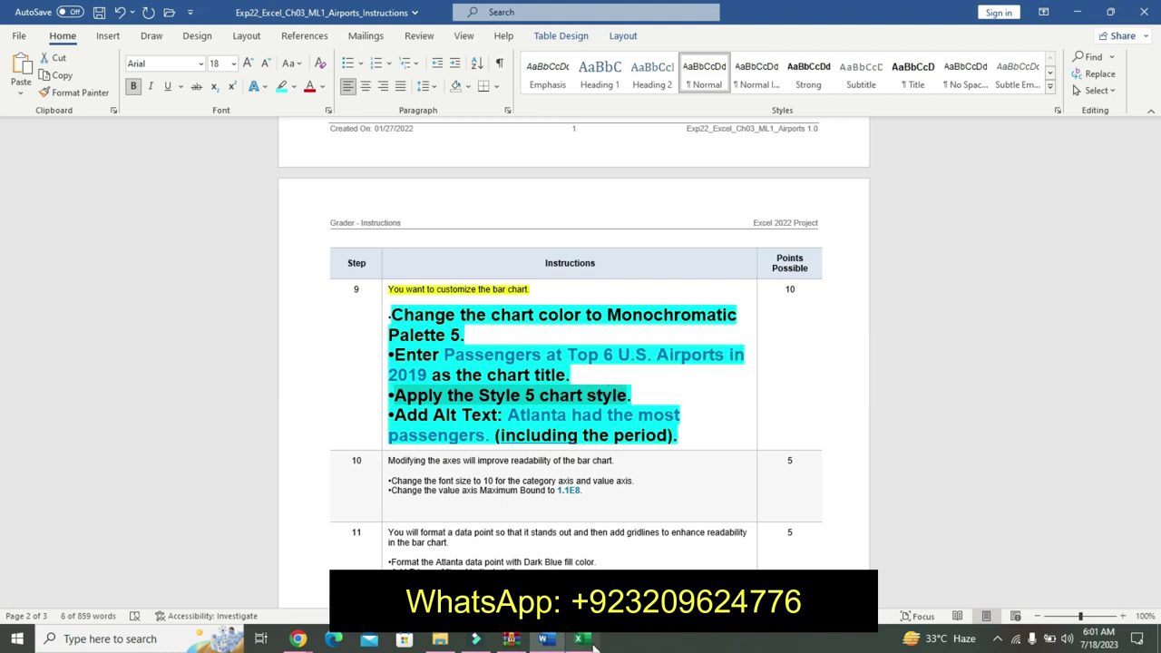
pyautogui.click(585, 641)
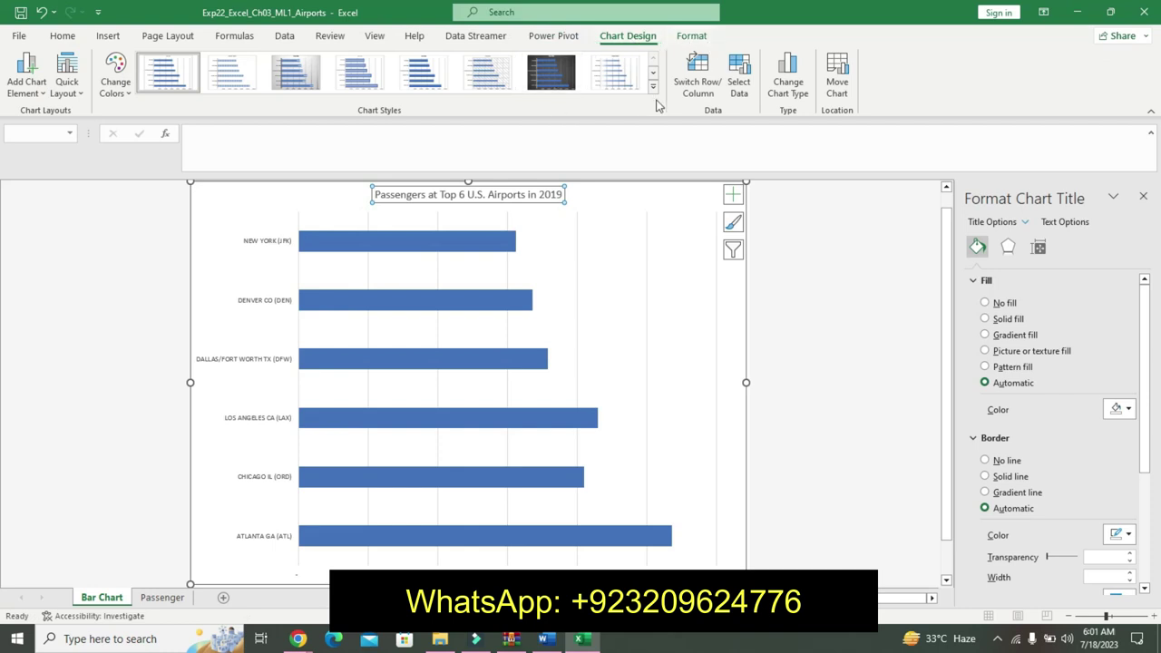
pyautogui.click(437, 85)
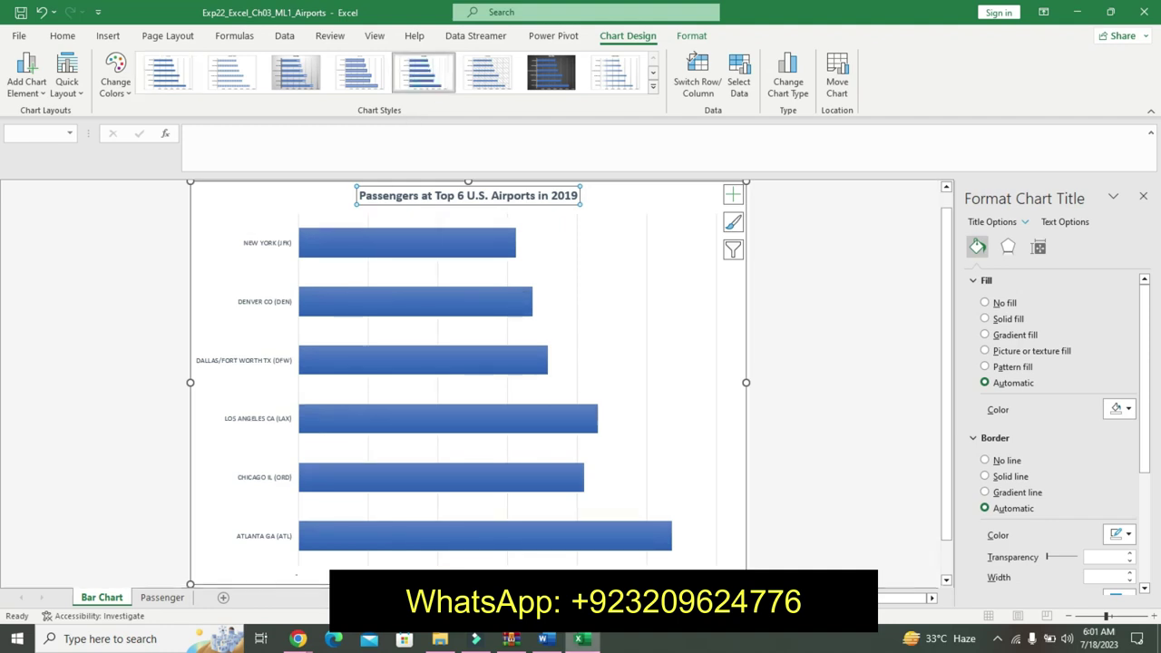
# Step: Copy Atlanta had the most passengers. from step 9 in Word and add it as the bar chart's alt text in Excel
pyautogui.click(545, 641)
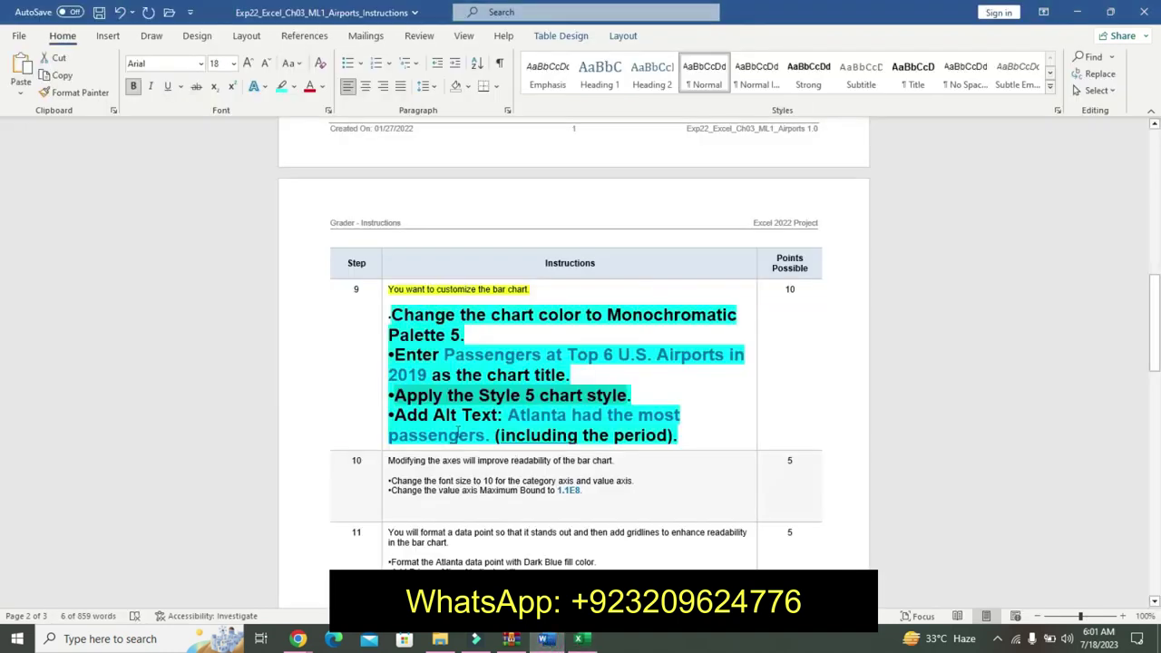
pyautogui.click(394, 428)
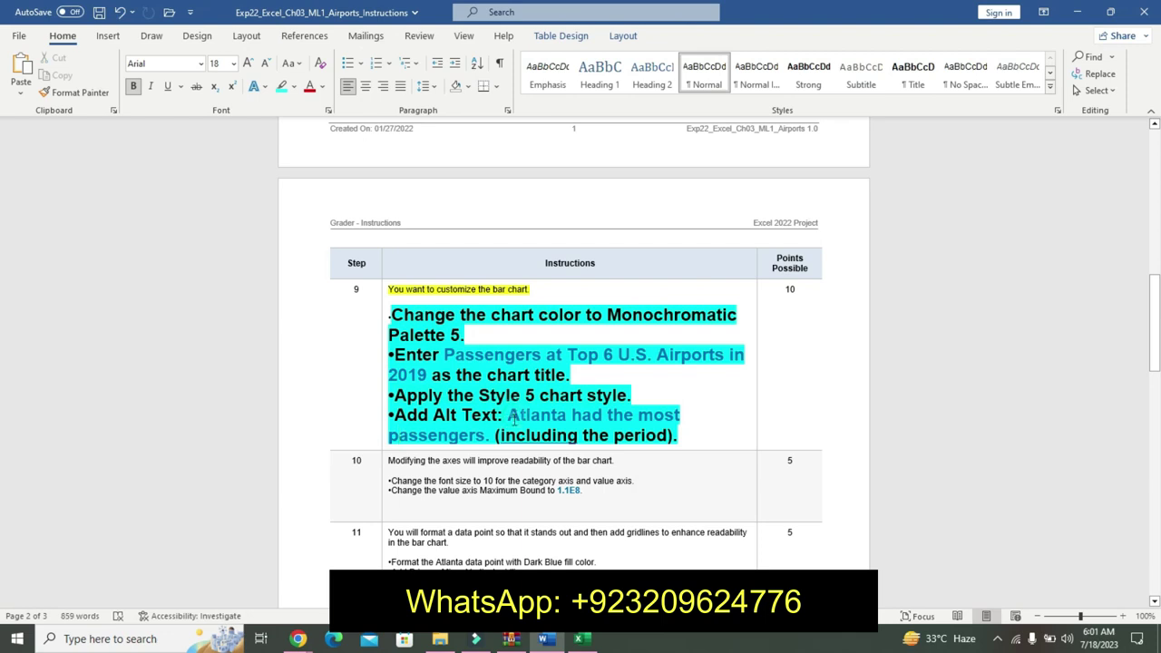
pyautogui.moveTo(509, 415); pyautogui.dragTo(497, 437)
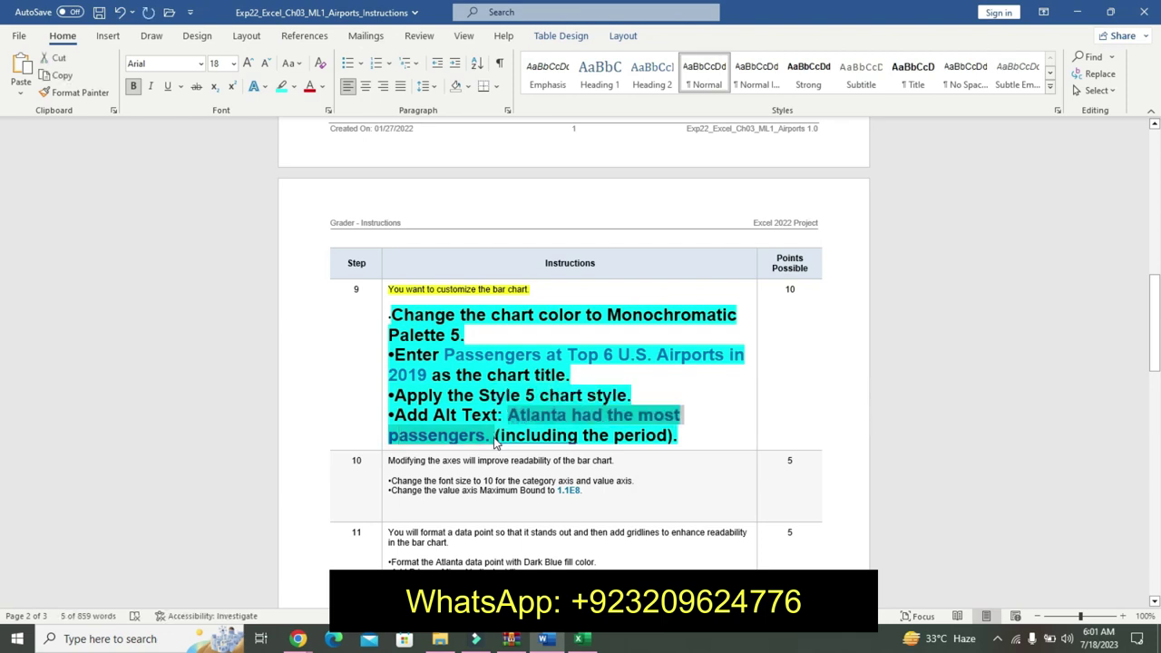
pyautogui.click(581, 640)
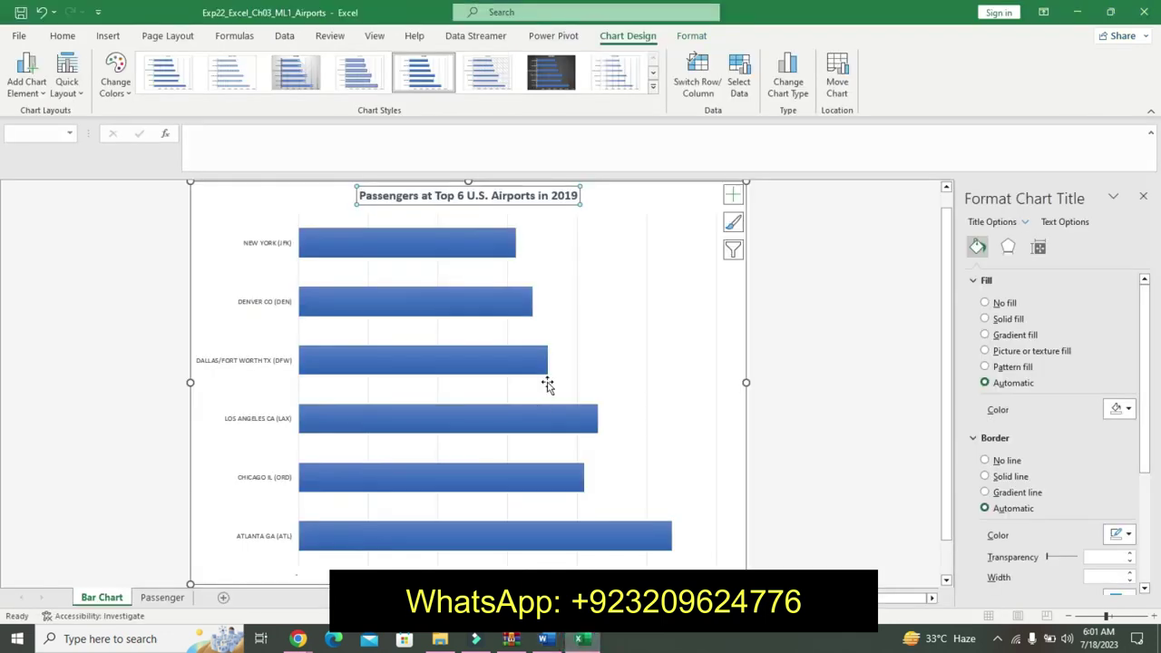
pyautogui.rightClick(652, 348)
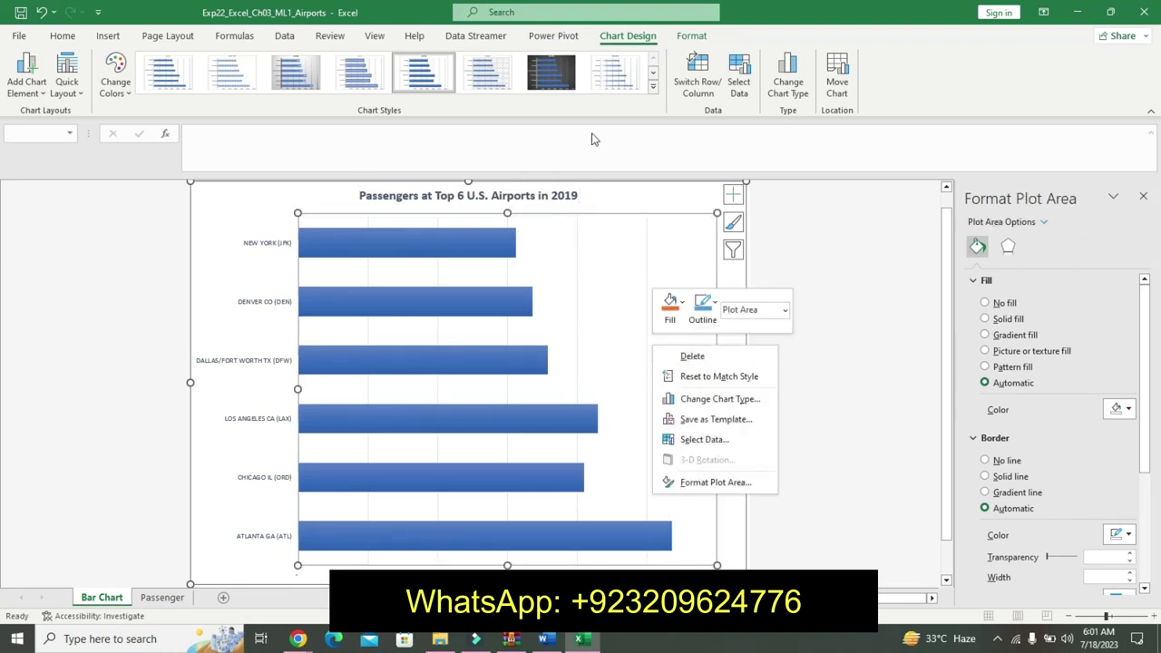
pyautogui.click(635, 206)
pyautogui.rightClick(635, 200)
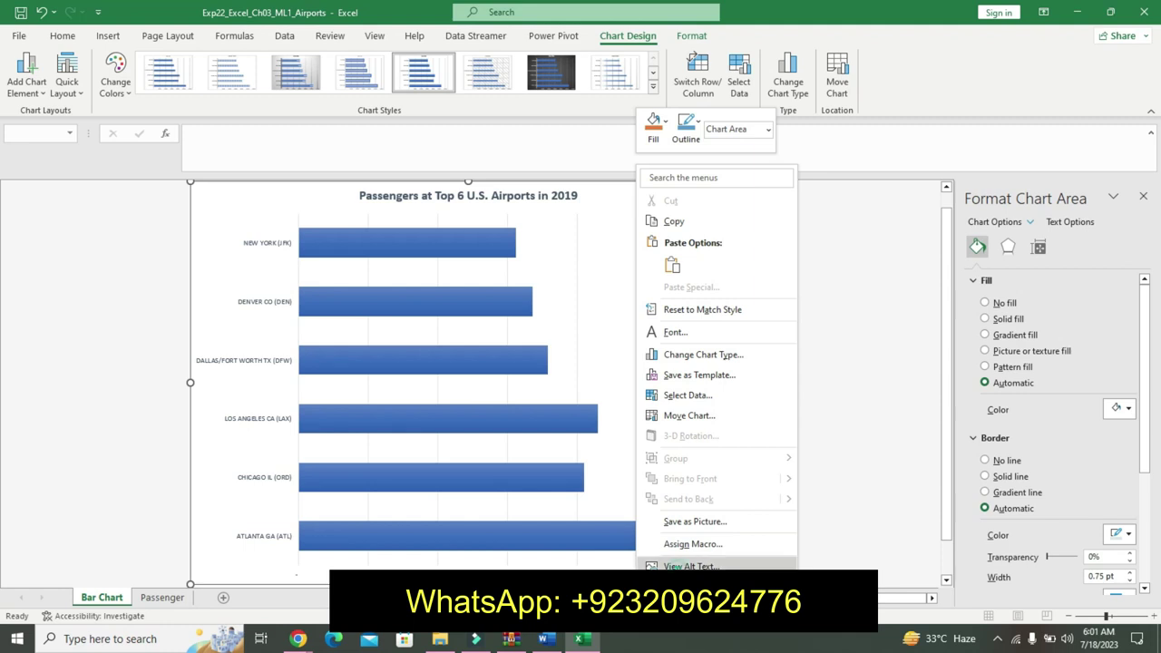
pyautogui.click(694, 566)
pyautogui.hotkey('ctrl', 'v')
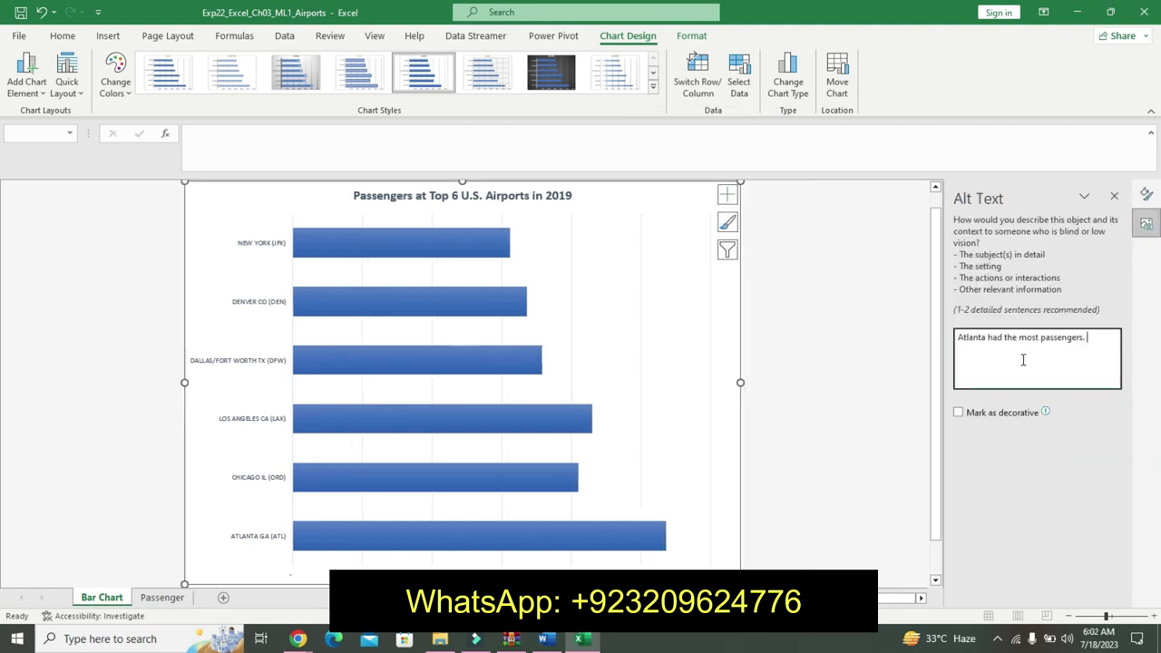
pyautogui.click(1117, 198)
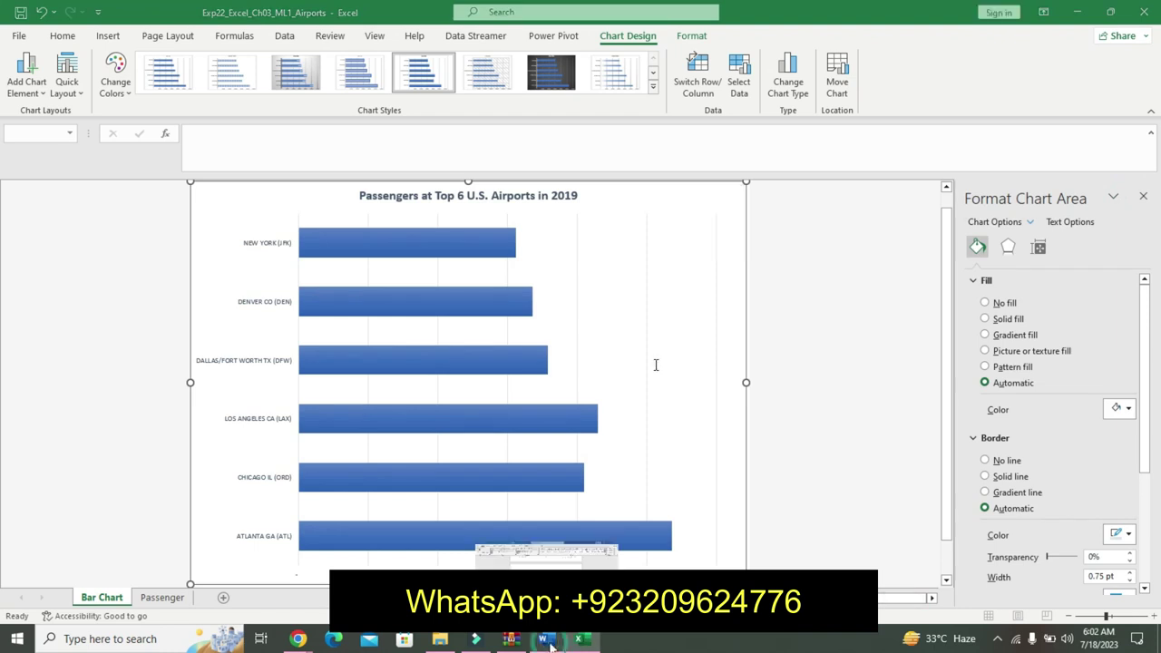
# Step: Switch to Word, undo the step 9 formatting and highlight the opening sentence of step 10 in yellow
pyautogui.click(547, 640)
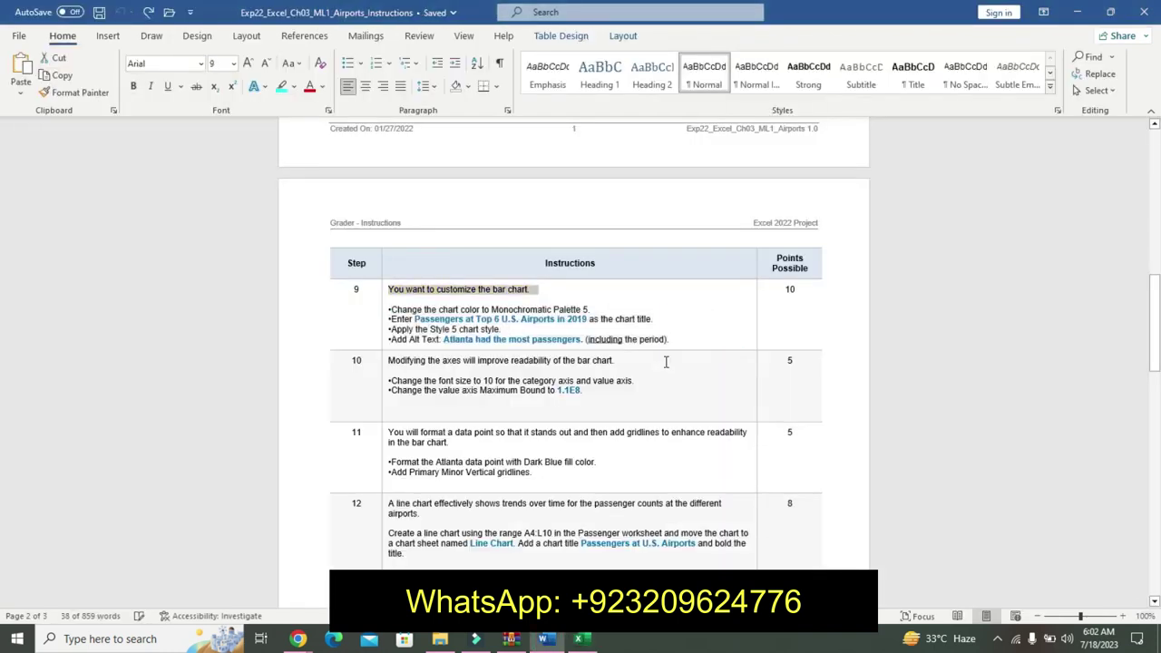
pyautogui.moveTo(390, 360); pyautogui.dragTo(540, 372)
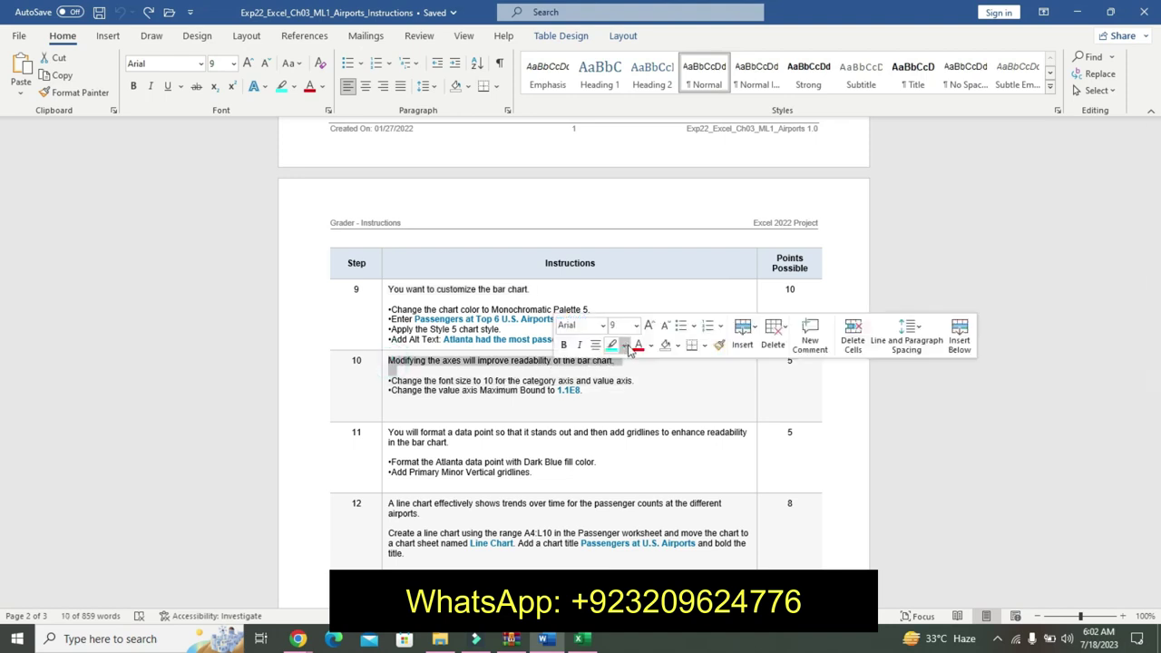
pyautogui.click(624, 345)
pyautogui.click(619, 367)
pyautogui.click(394, 383)
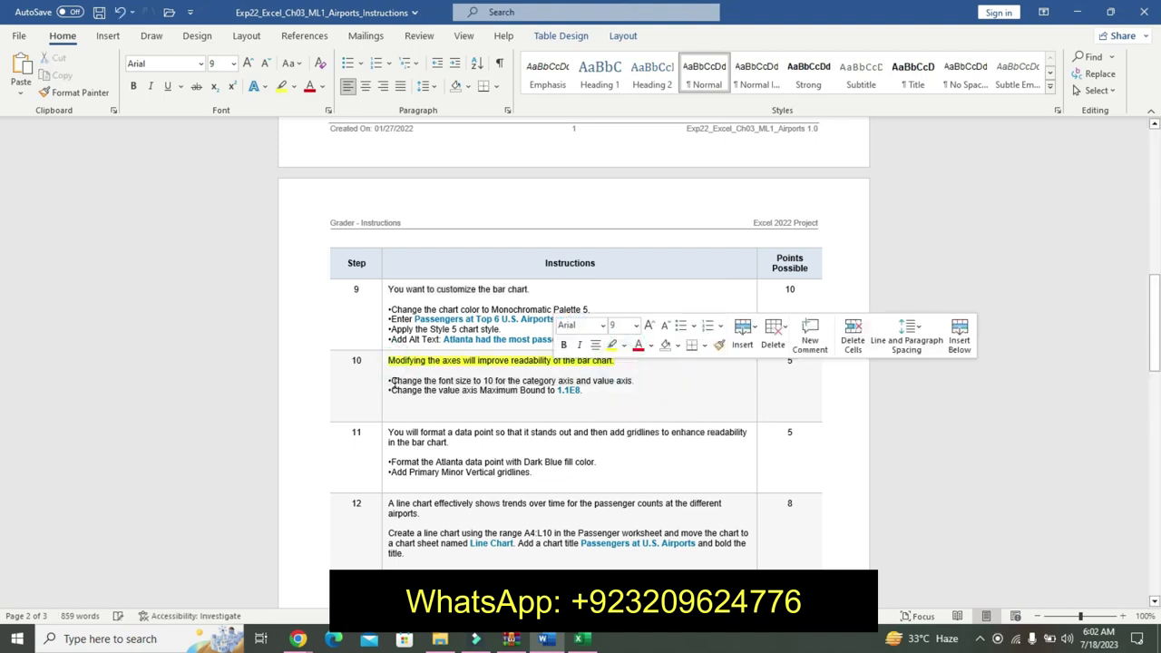
# Step: Format the step 10 bulleted instructions as 20 pt bold with turquoise highlighting
pyautogui.moveTo(390, 382); pyautogui.dragTo(594, 392)
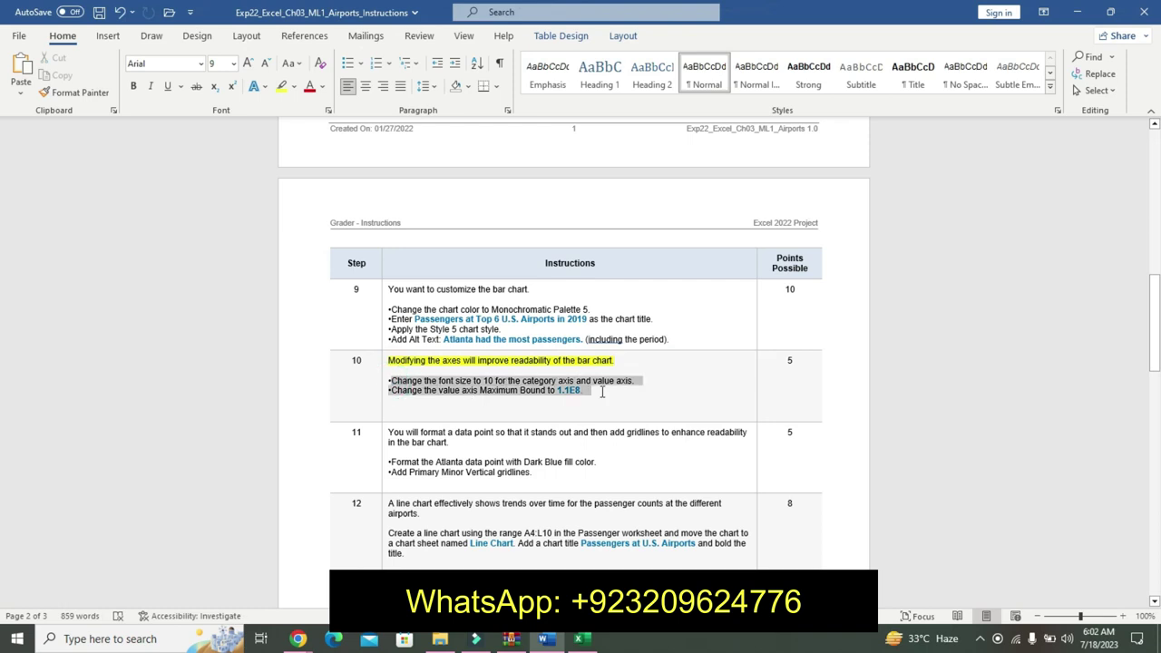
pyautogui.click(684, 346)
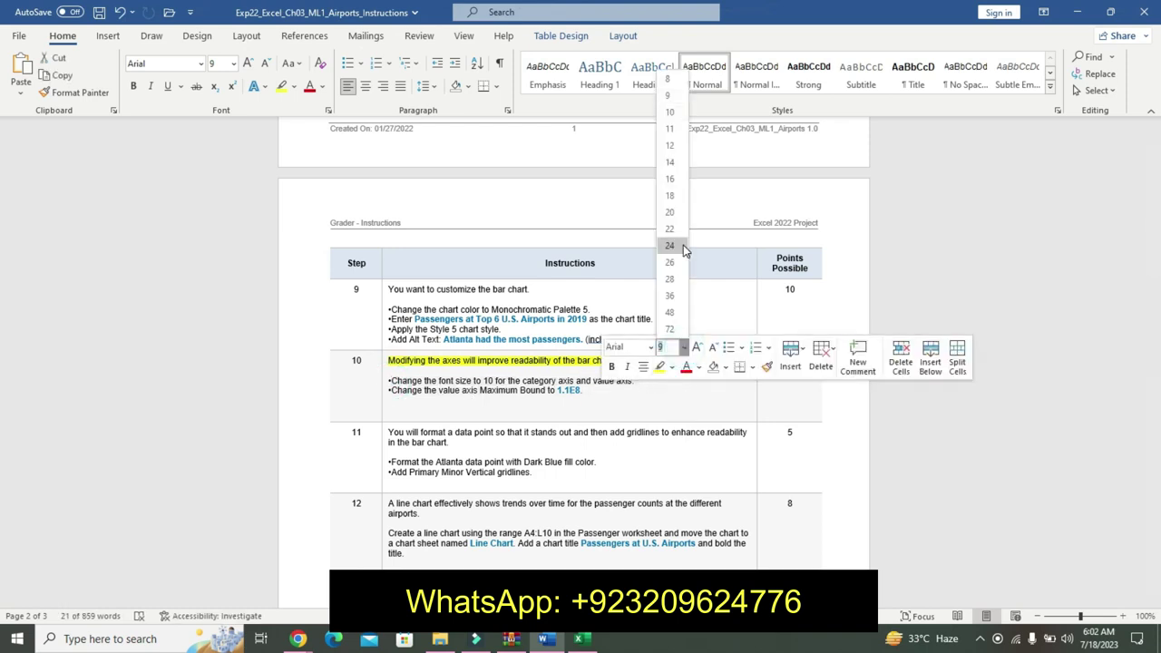
pyautogui.click(669, 211)
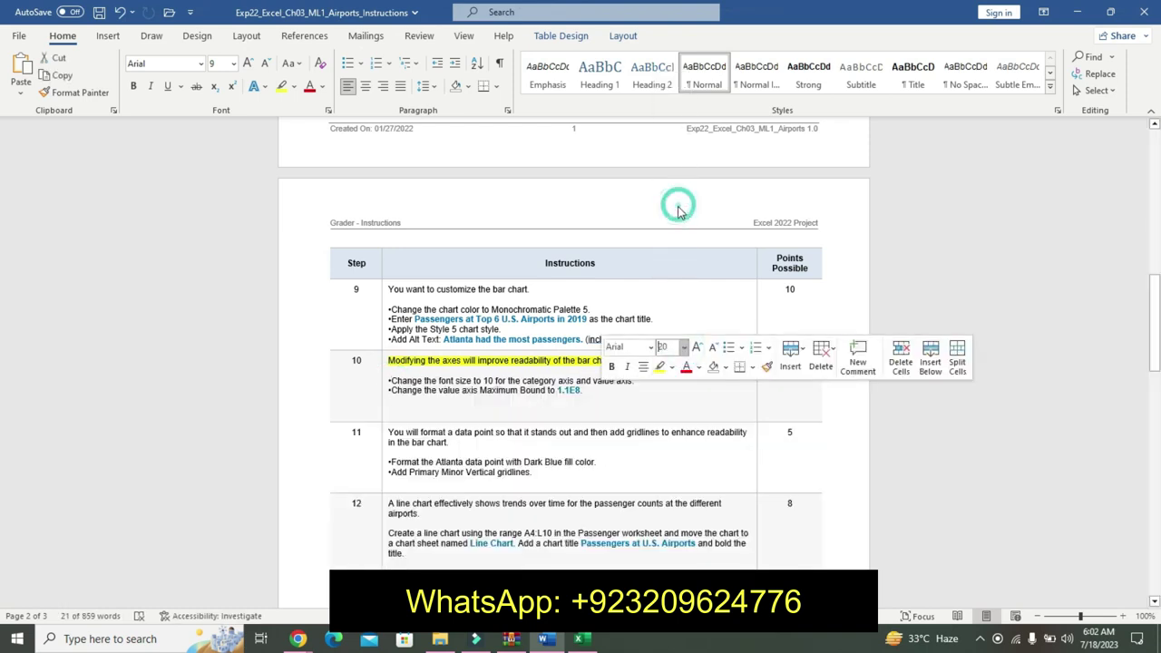
pyautogui.click(612, 366)
pyautogui.click(678, 366)
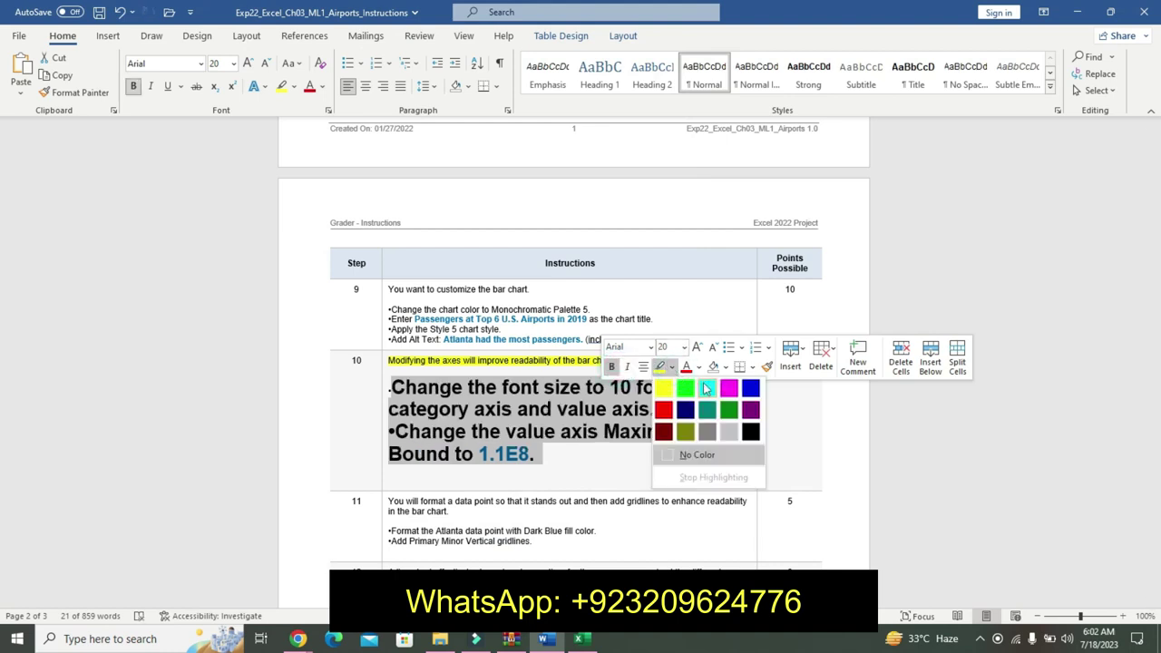
pyautogui.click(706, 388)
pyautogui.click(423, 395)
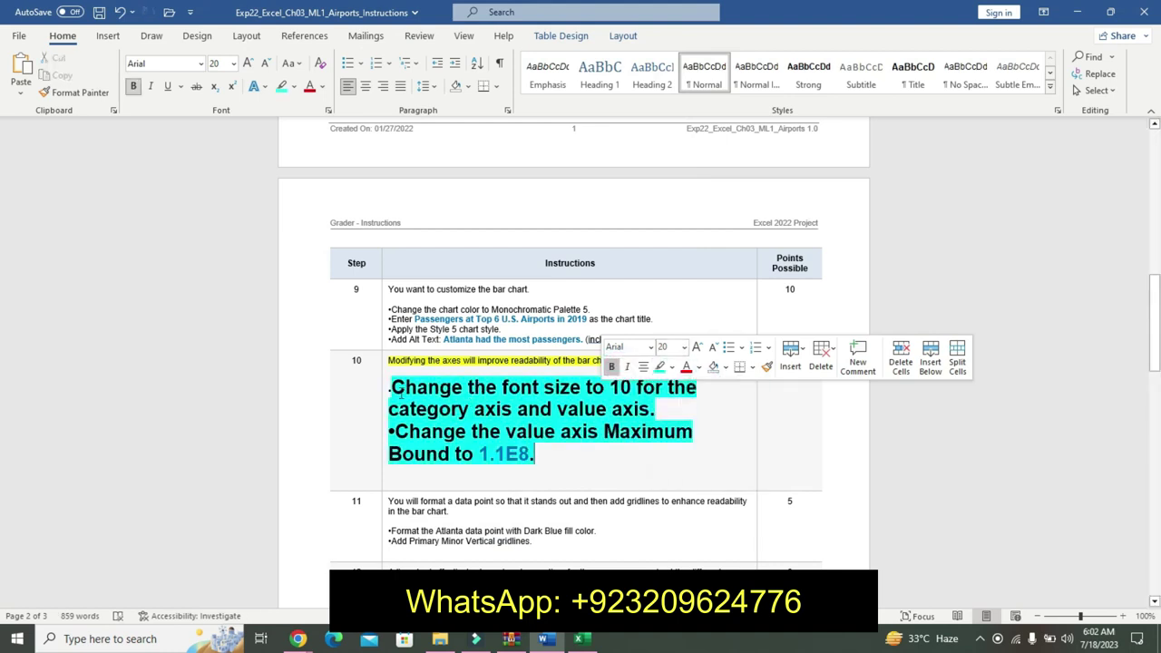
# Step: Check the font size instruction in step 10, switch to Excel and set the bar chart's category axis font size to 10
pyautogui.moveTo(417, 388); pyautogui.dragTo(606, 408)
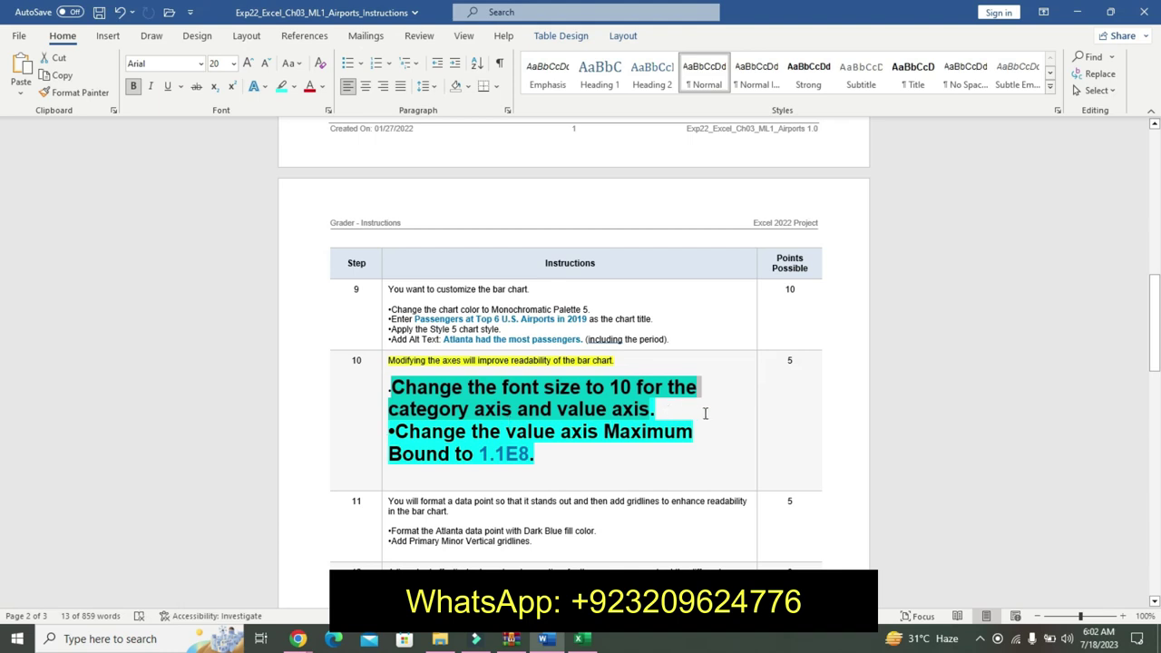
pyautogui.hotkey('alt', 'Tab')
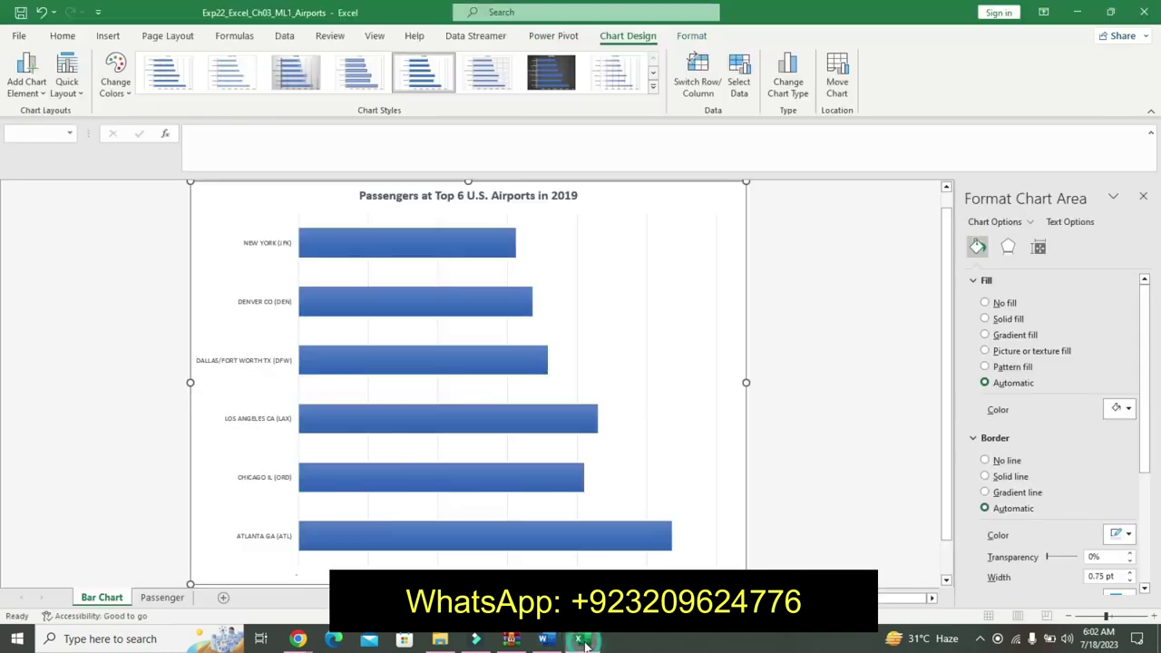
pyautogui.click(271, 364)
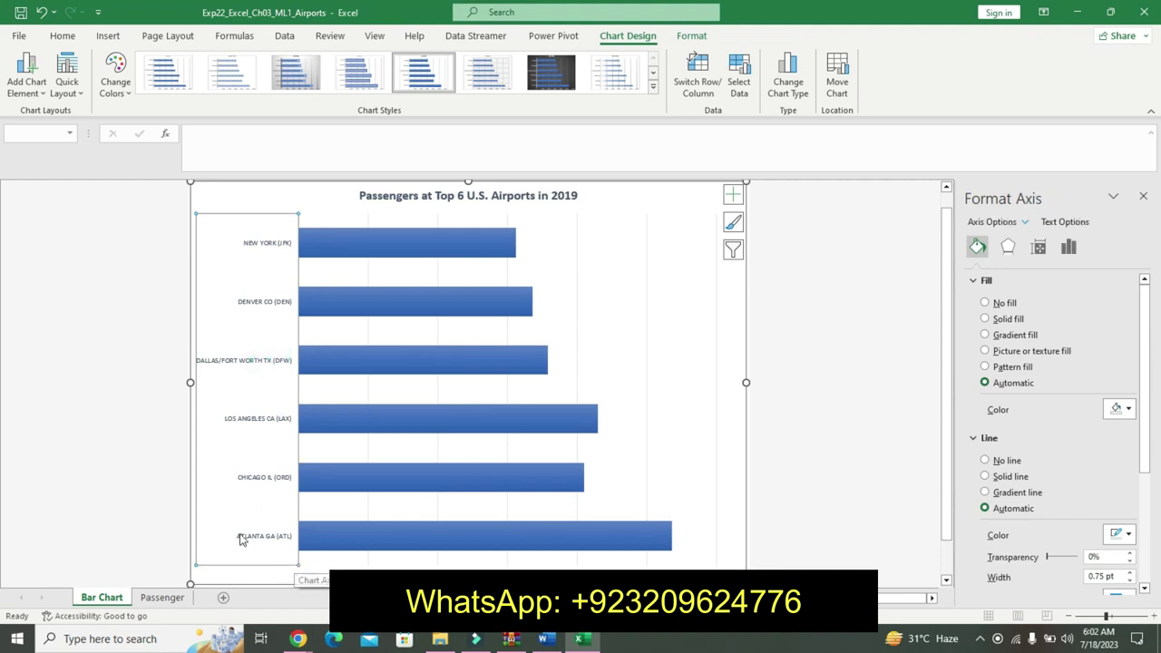
pyautogui.click(302, 566)
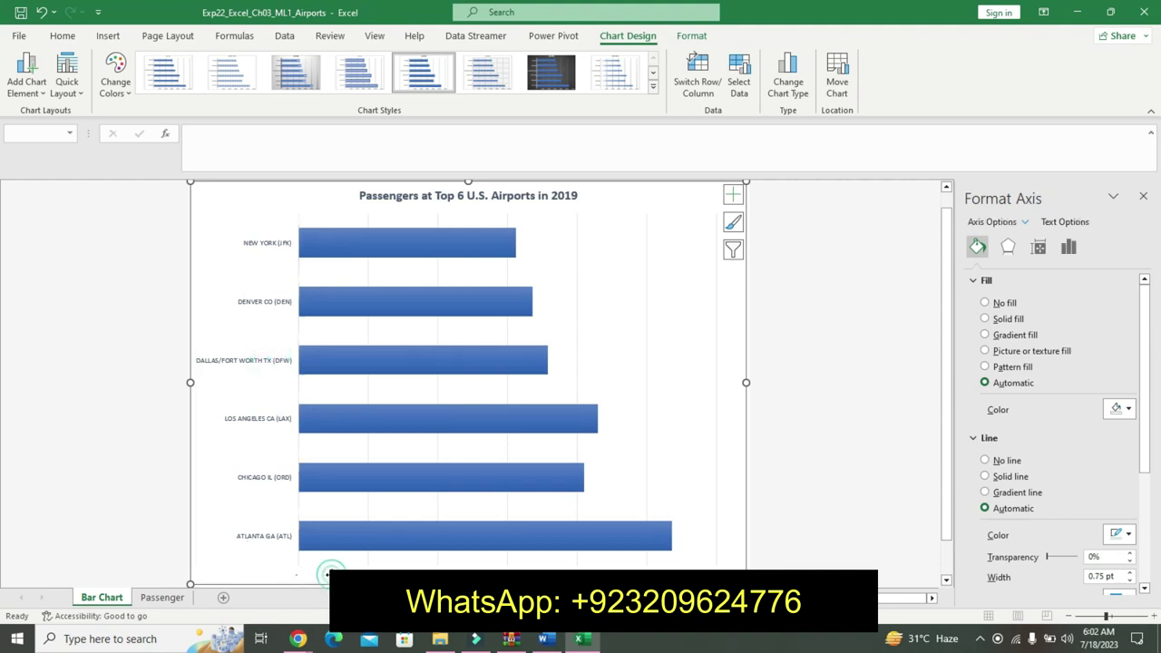
pyautogui.click(281, 542)
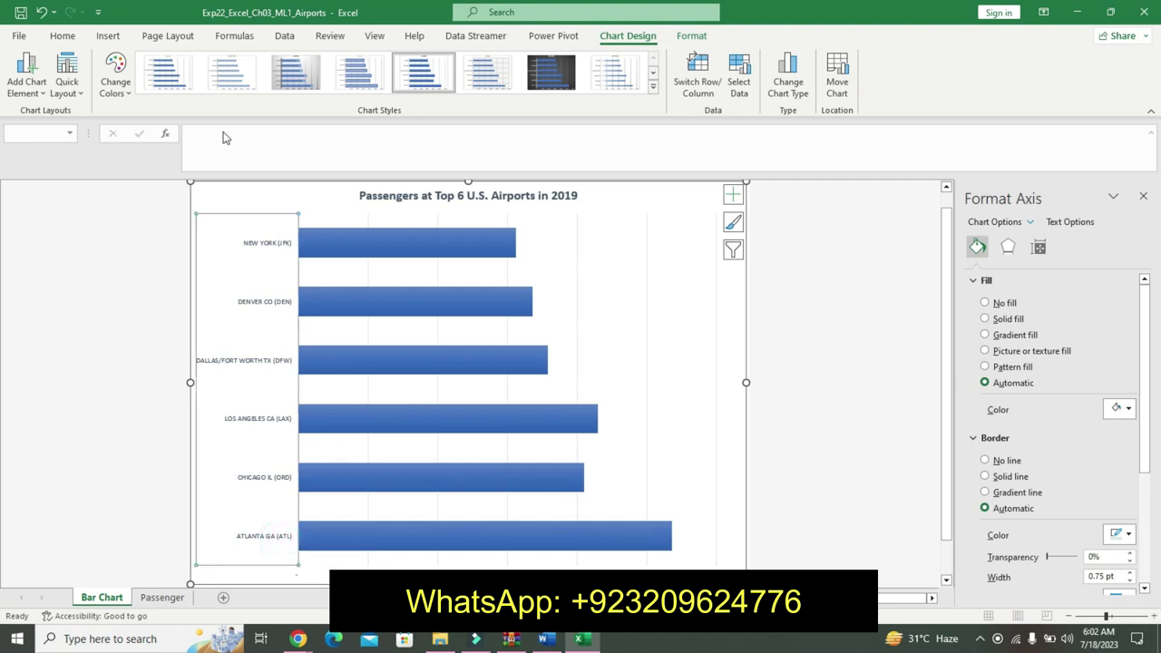
pyautogui.click(63, 36)
pyautogui.click(243, 65)
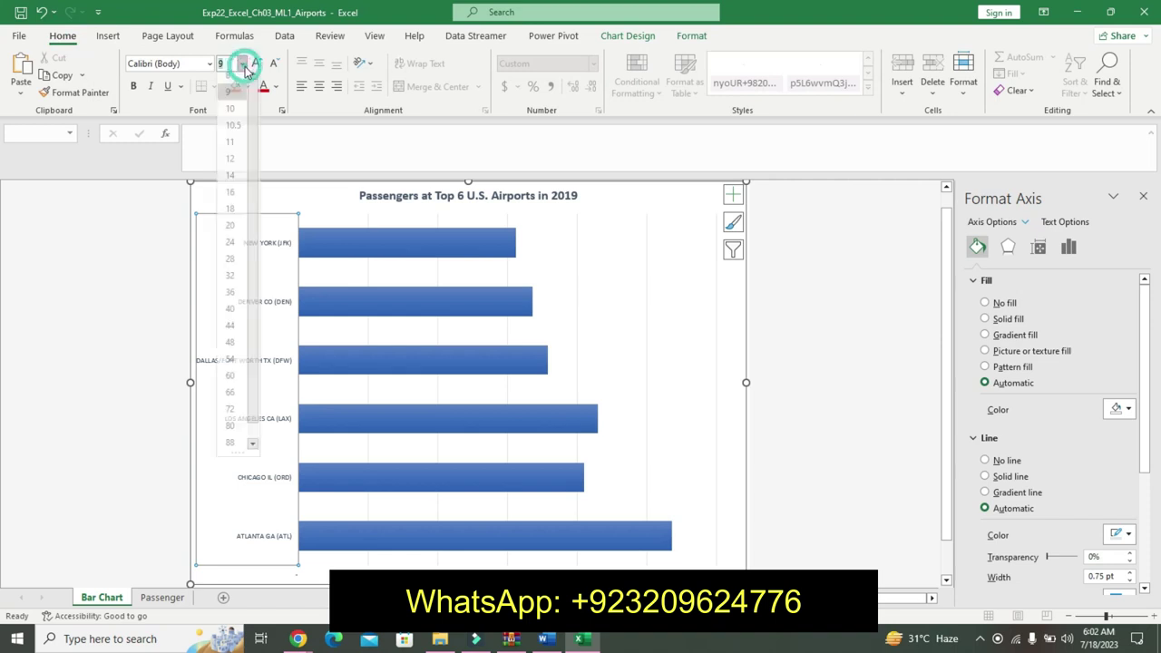
pyautogui.click(234, 118)
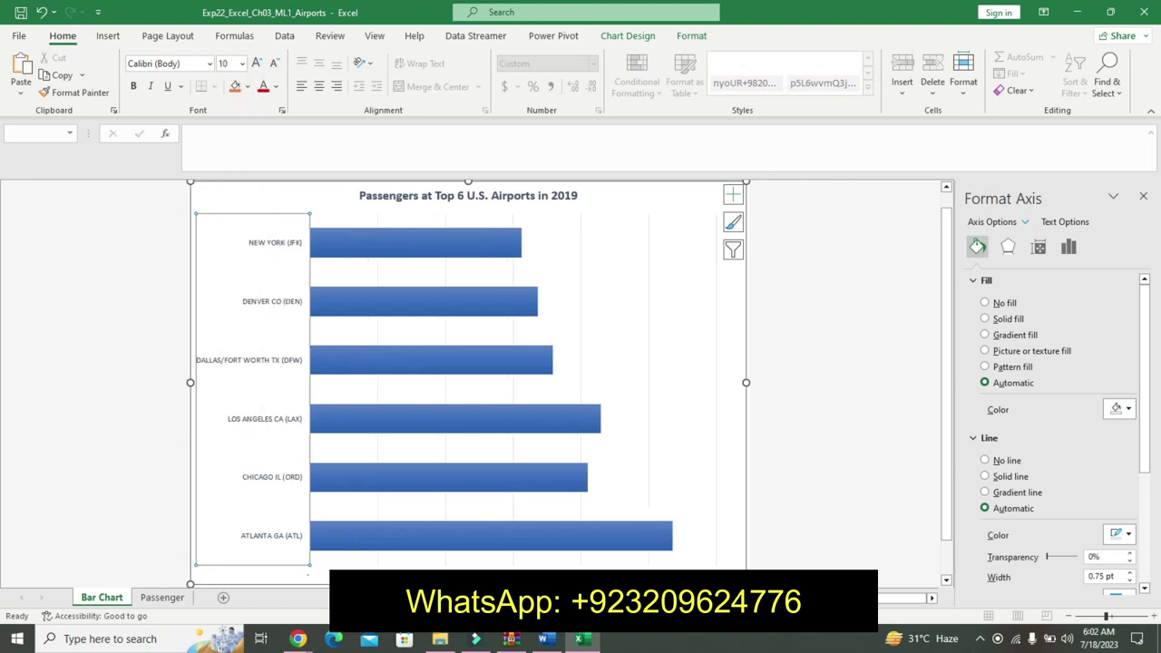
# Step: Set the font size of the bar chart's value axis to 10
pyautogui.click(381, 570)
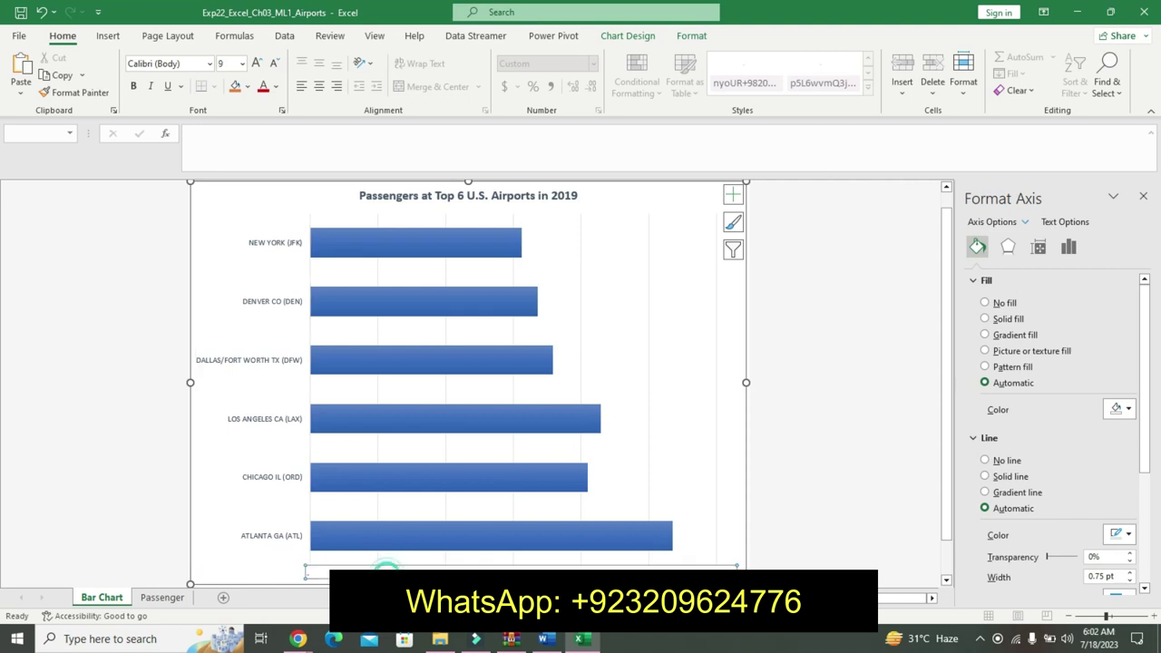
pyautogui.click(241, 63)
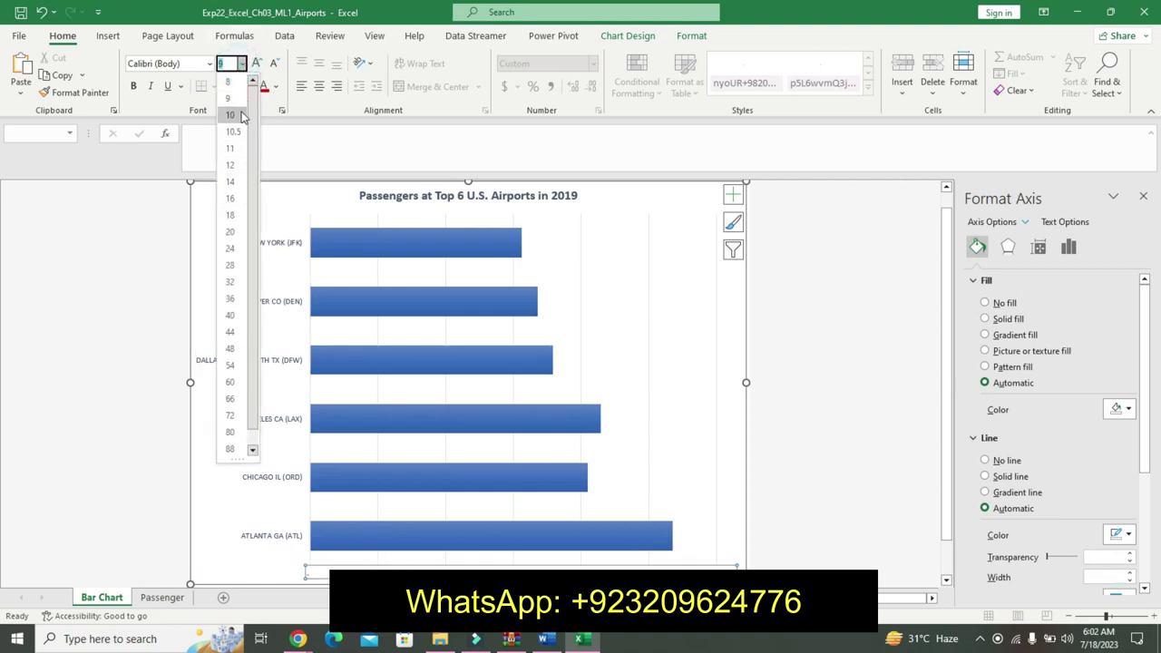
pyautogui.click(232, 115)
# Step: Copy the Maximum Bound value 1.1E8 from step 10 in Word, return to Excel and select the bar chart's value axis
pyautogui.click(545, 640)
pyautogui.moveTo(390, 434); pyautogui.dragTo(531, 453)
pyautogui.hotkey('ctrl', 'c')
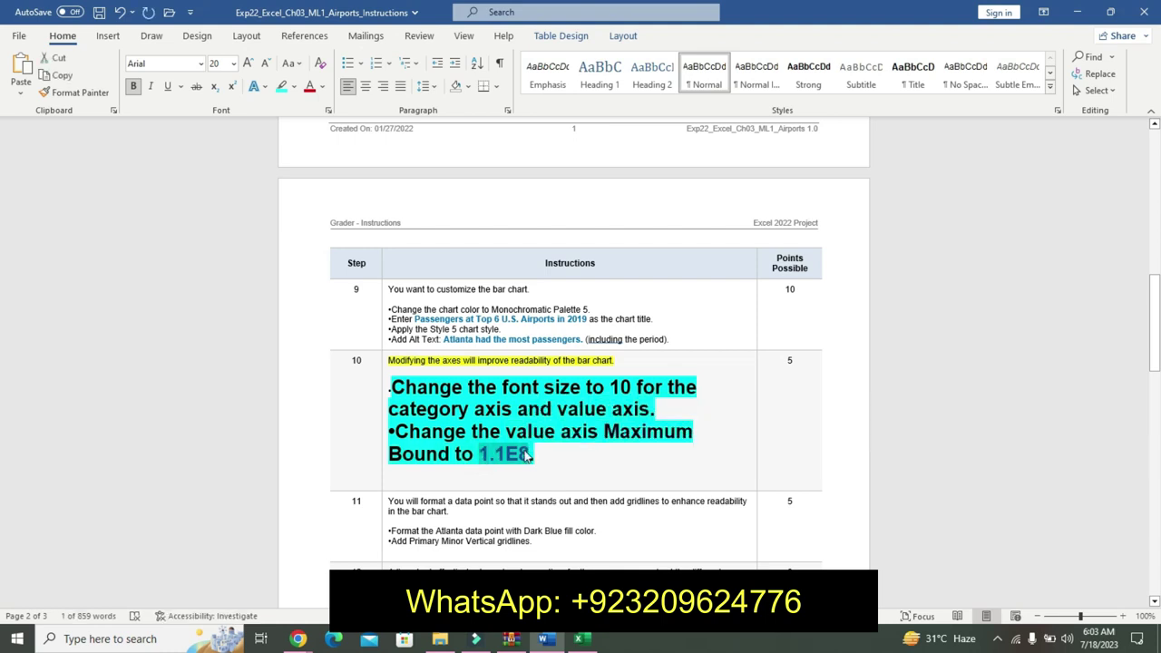
pyautogui.click(580, 638)
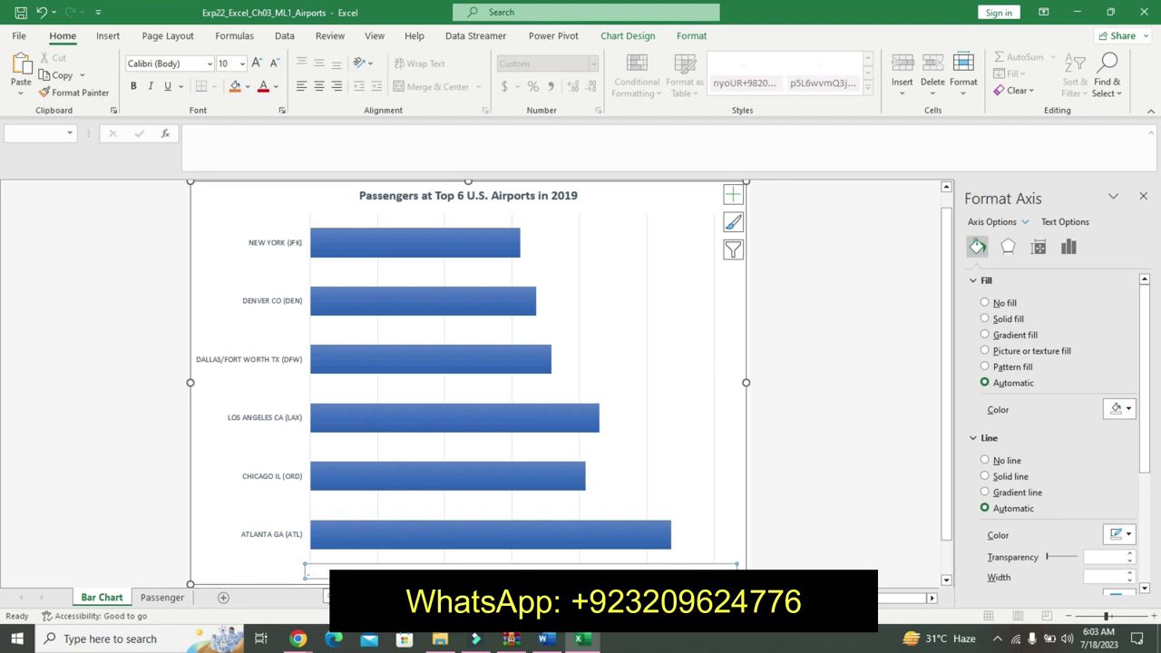
pyautogui.click(238, 566)
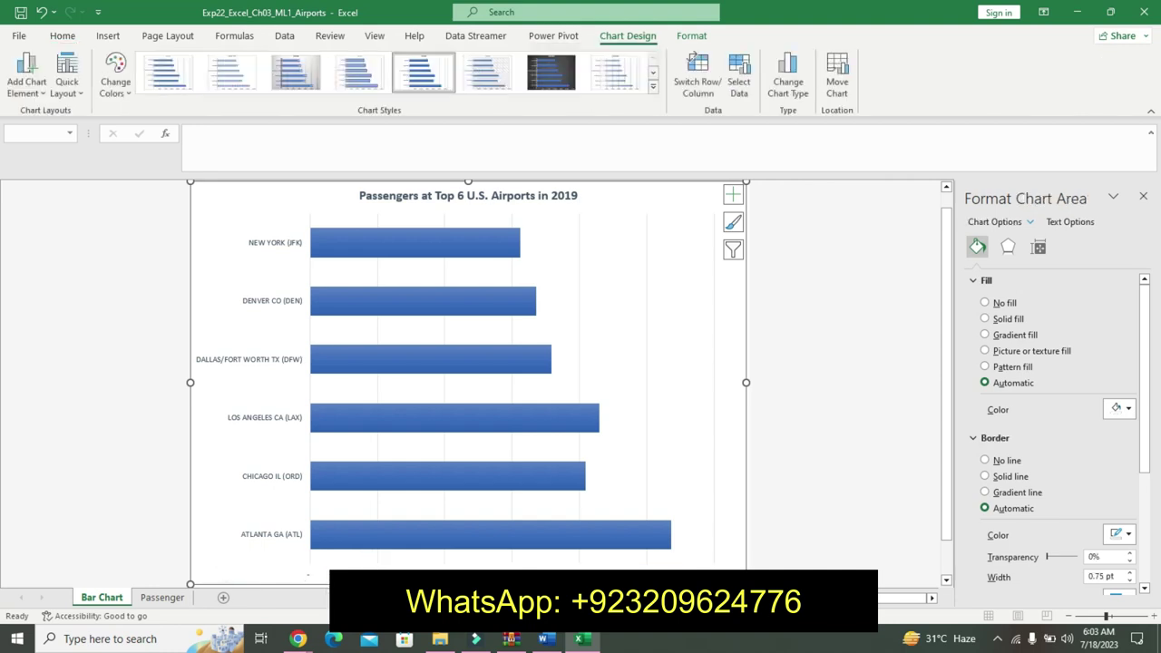
pyautogui.click(386, 566)
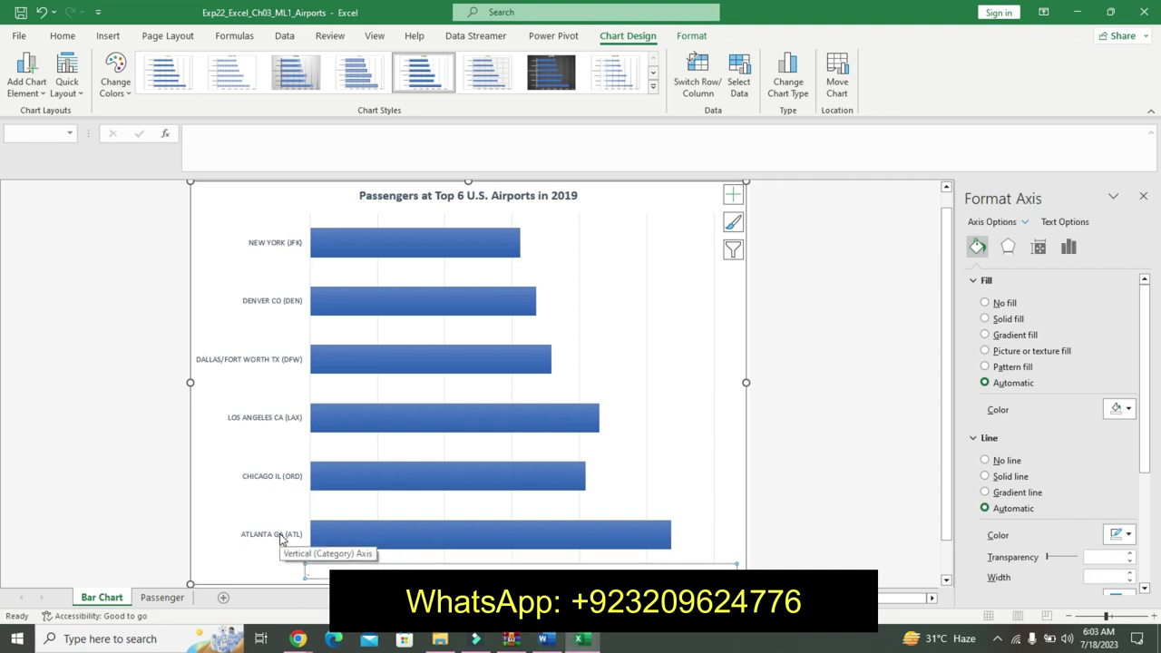
pyautogui.click(544, 638)
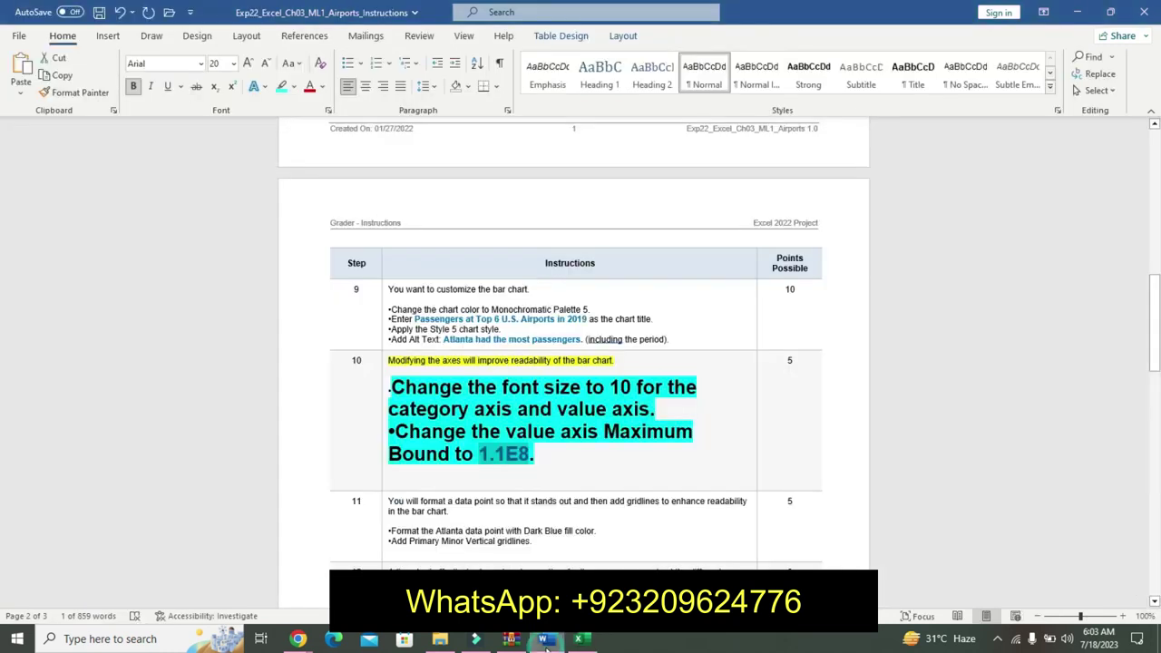
pyautogui.click(580, 638)
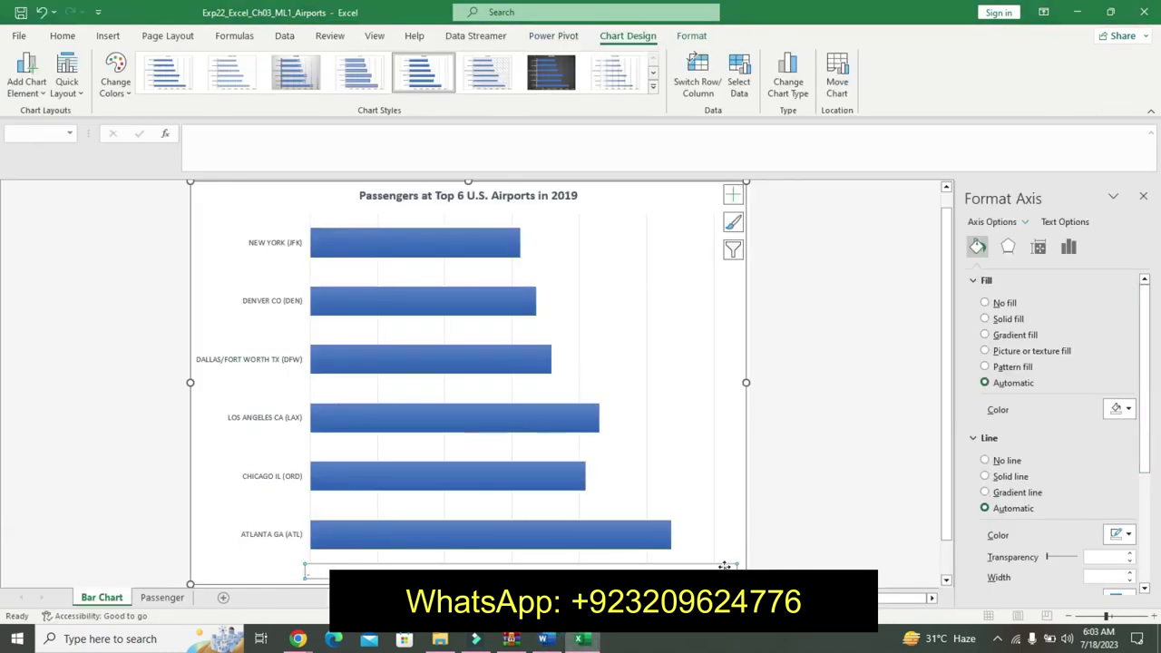
# Step: Set the value axis Maximum Bound to 1.1E8 in the axis formatting options and switch to Word to recheck step 10
pyautogui.rightClick(727, 569)
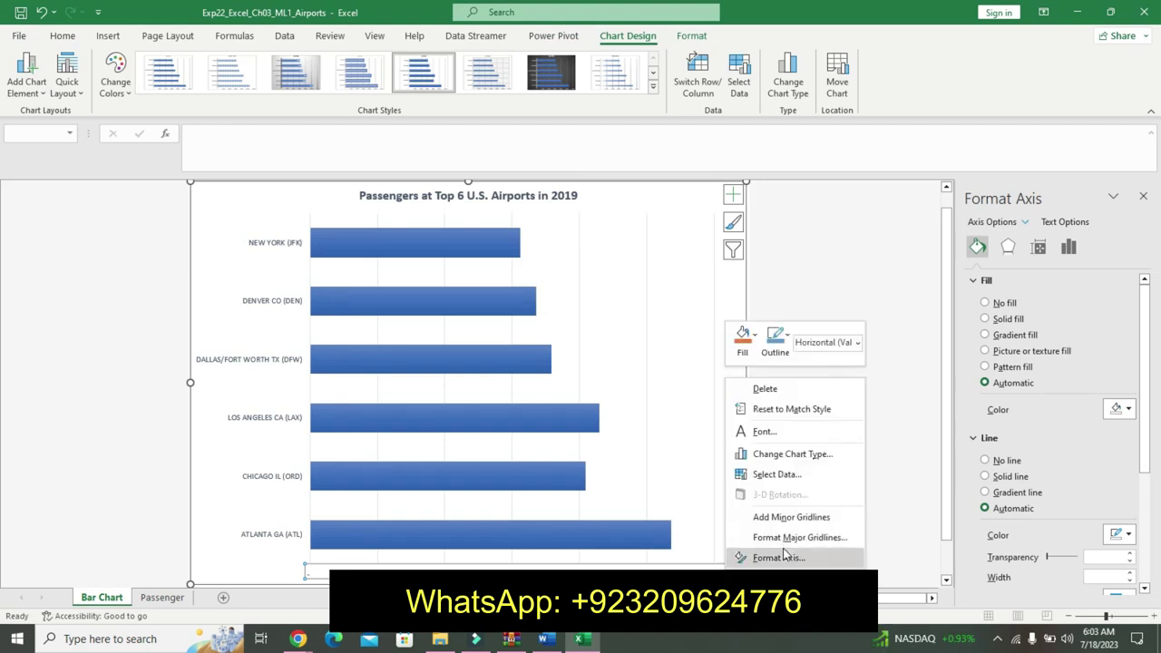
pyautogui.click(779, 558)
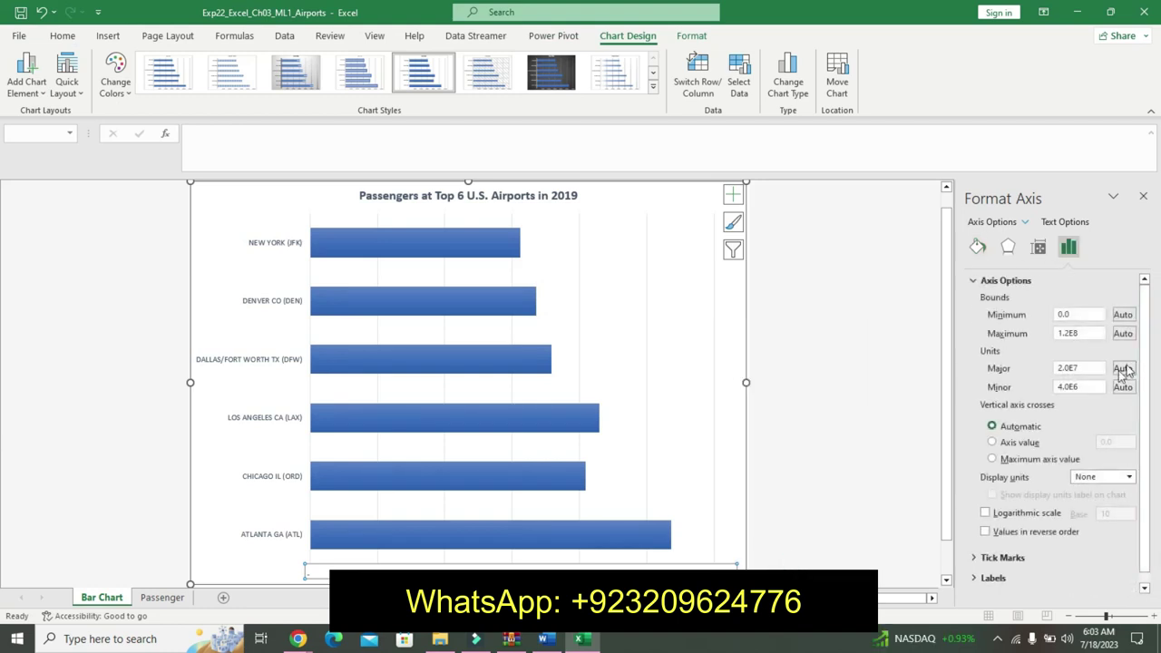
pyautogui.click(1088, 334)
pyautogui.press('BackSpace')
pyautogui.write('1E8')
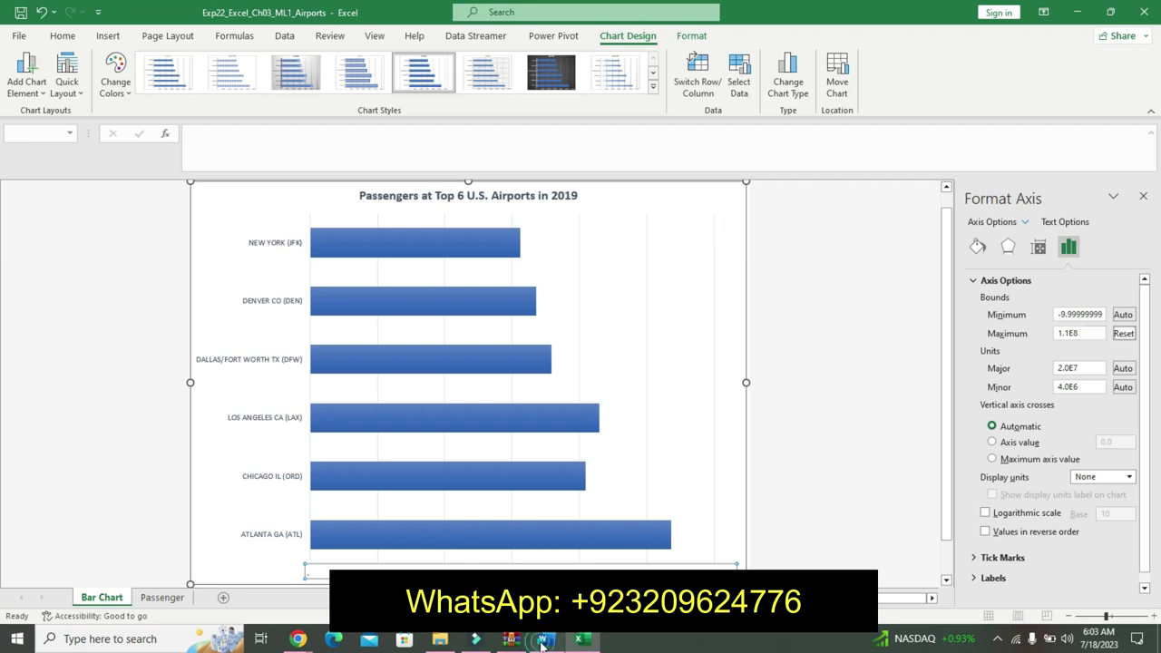
pyautogui.click(544, 640)
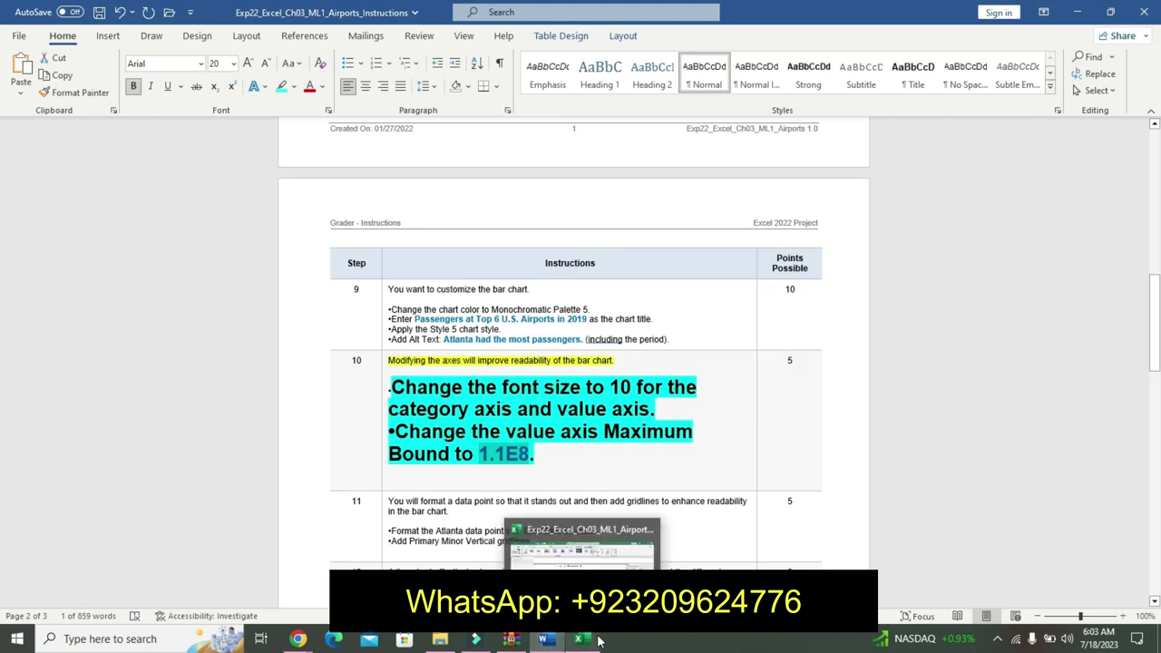
# Step: Deselect the bar chart's value axis in Excel, then switch to Word and undo the enlarged, highlighted formatting of the step 10 instructions
pyautogui.click(579, 639)
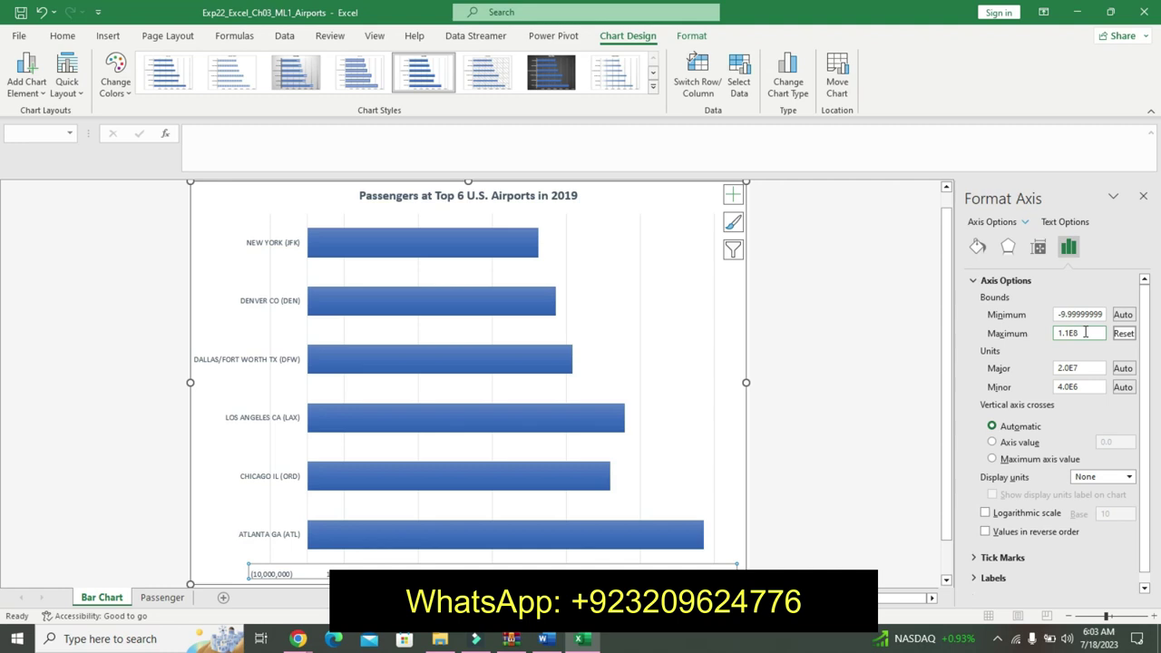
pyautogui.click(827, 482)
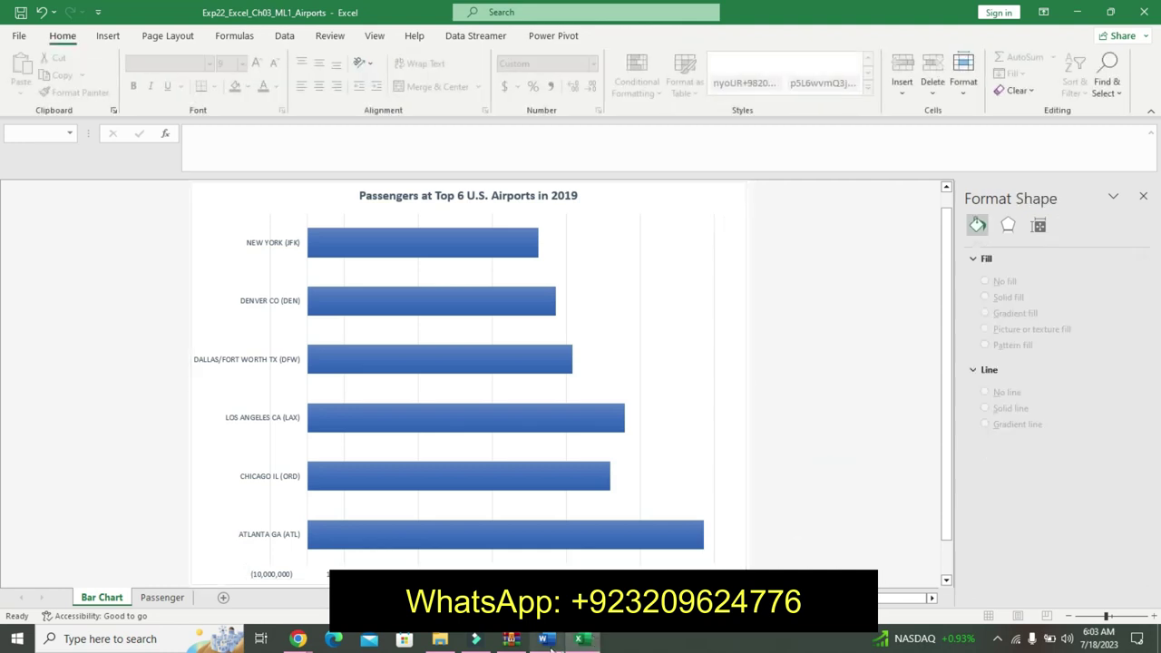
pyautogui.hotkey('alt', 'Tab')
pyautogui.hotkey('ctrl', 'z')
pyautogui.hotkey('ctrl', 'z')
pyautogui.hotkey('ctrl', 'z')
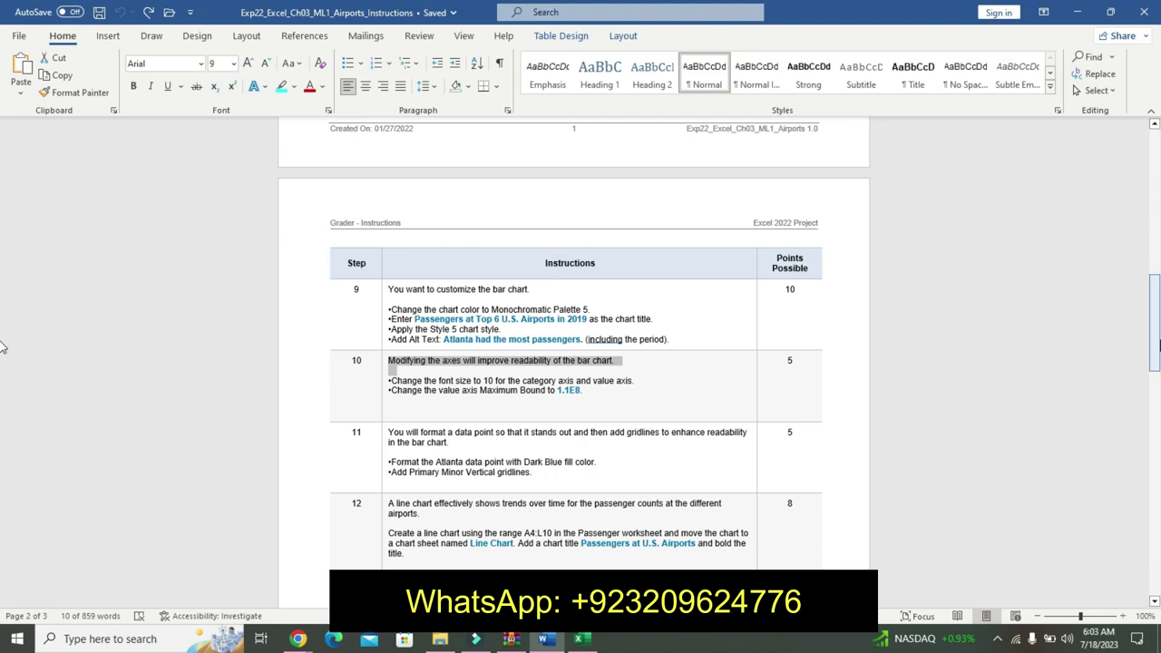
pyautogui.moveTo(1154, 323); pyautogui.dragTo(1146, 196)
# Step: Switch back to Excel, close the formatting pane beside the bar chart and display the Passenger worksheet
pyautogui.hotkey('alt', 'Tab')
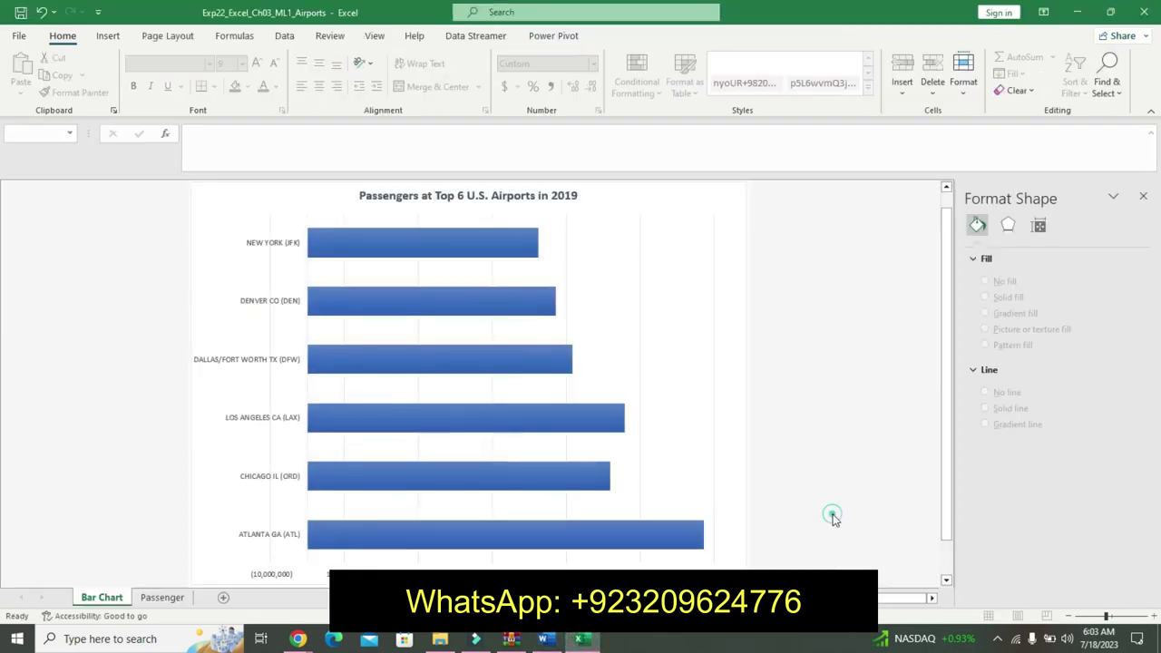
pyautogui.click(1143, 197)
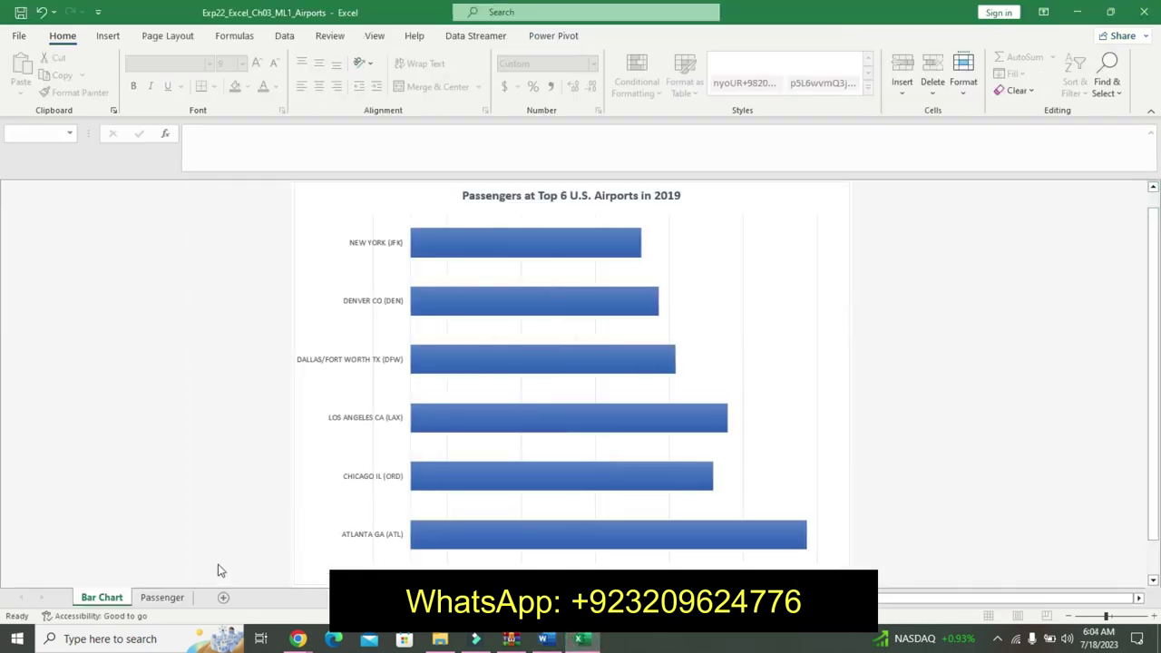
pyautogui.click(146, 599)
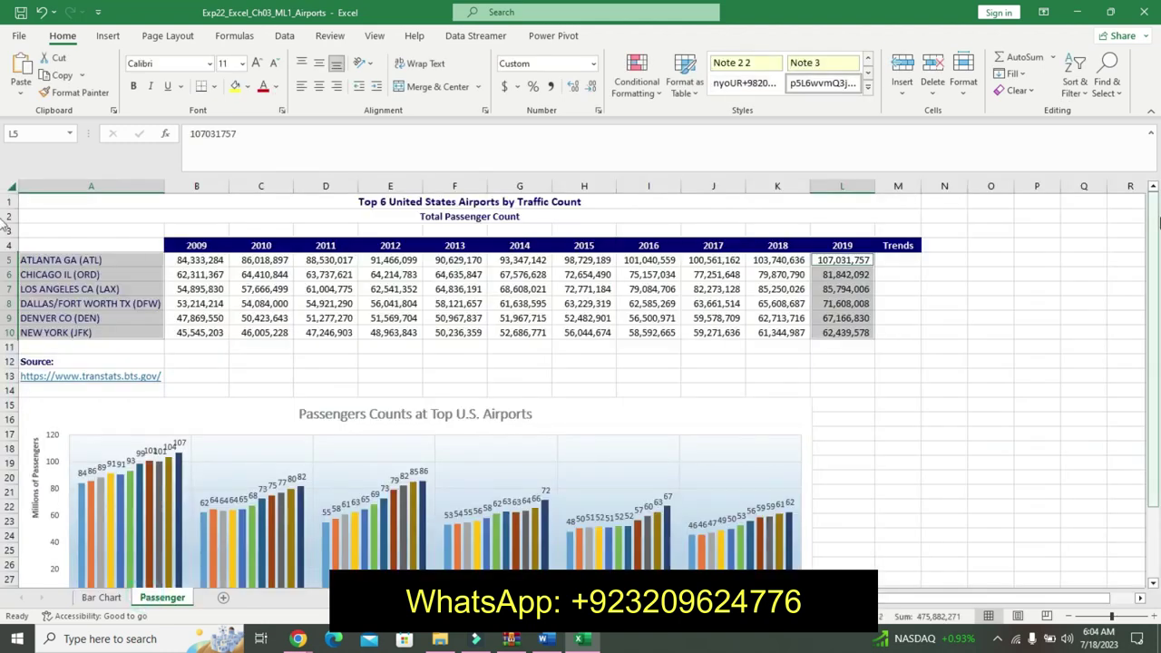
# Step: Look over the airport passenger data and the column chart on the Passenger worksheet, clearing the cell selection
pyautogui.moveTo(1151, 238); pyautogui.dragTo(1149, 337)
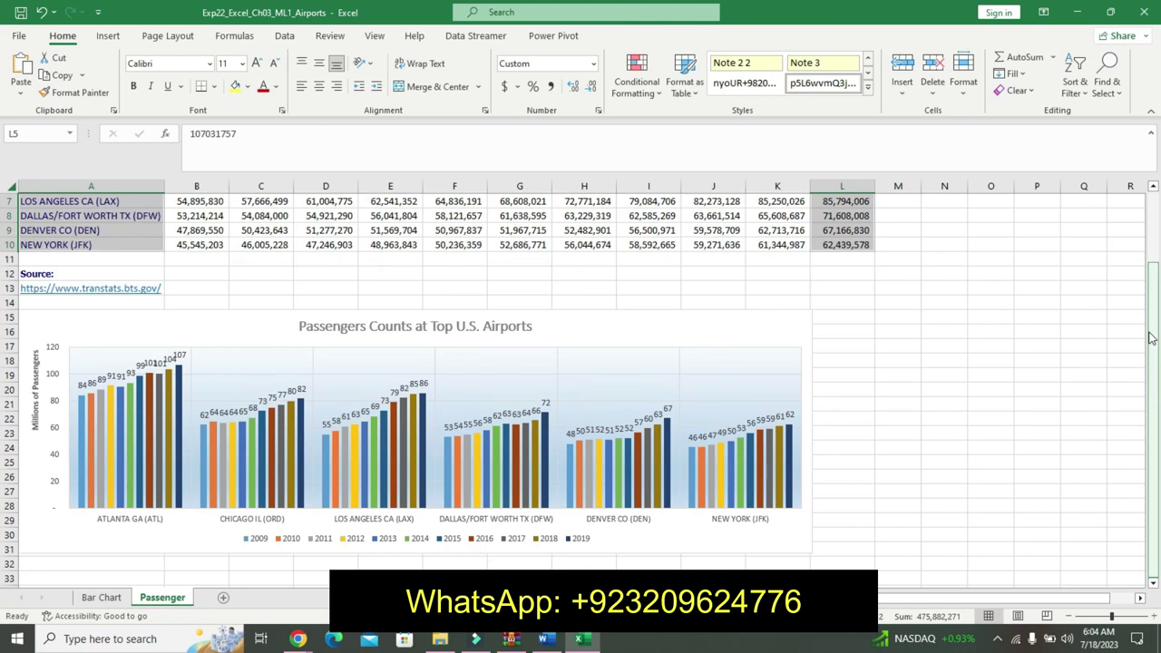
pyautogui.moveTo(1150, 338); pyautogui.dragTo(1159, 261)
pyautogui.click(1028, 474)
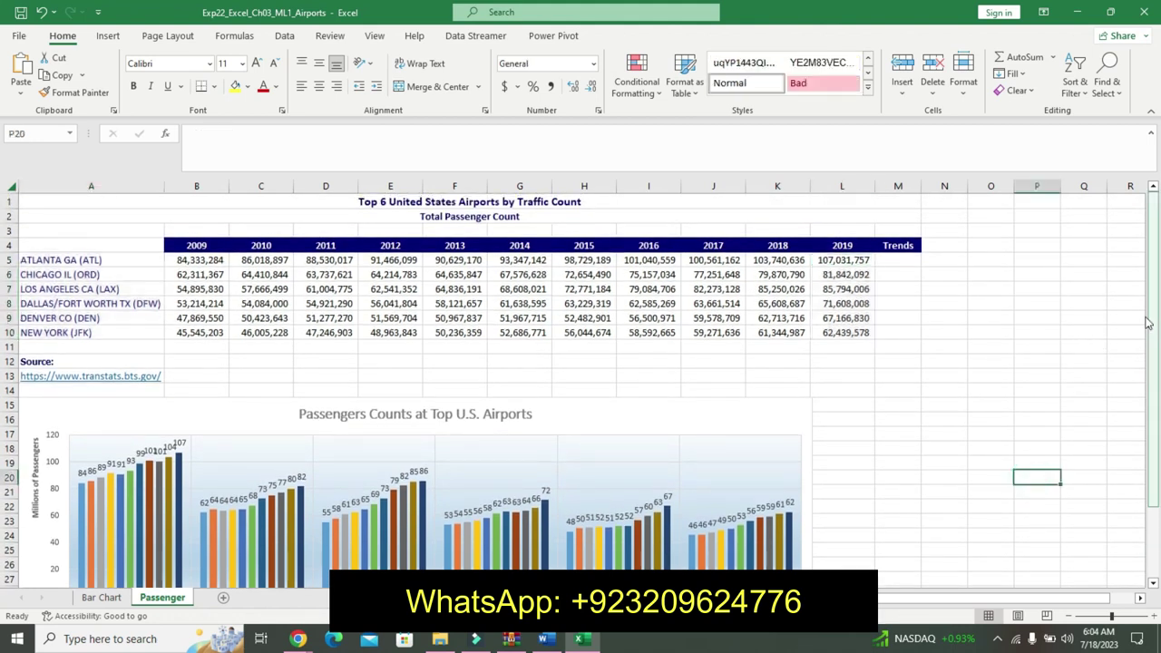
pyautogui.moveTo(1158, 320); pyautogui.dragTo(1159, 356)
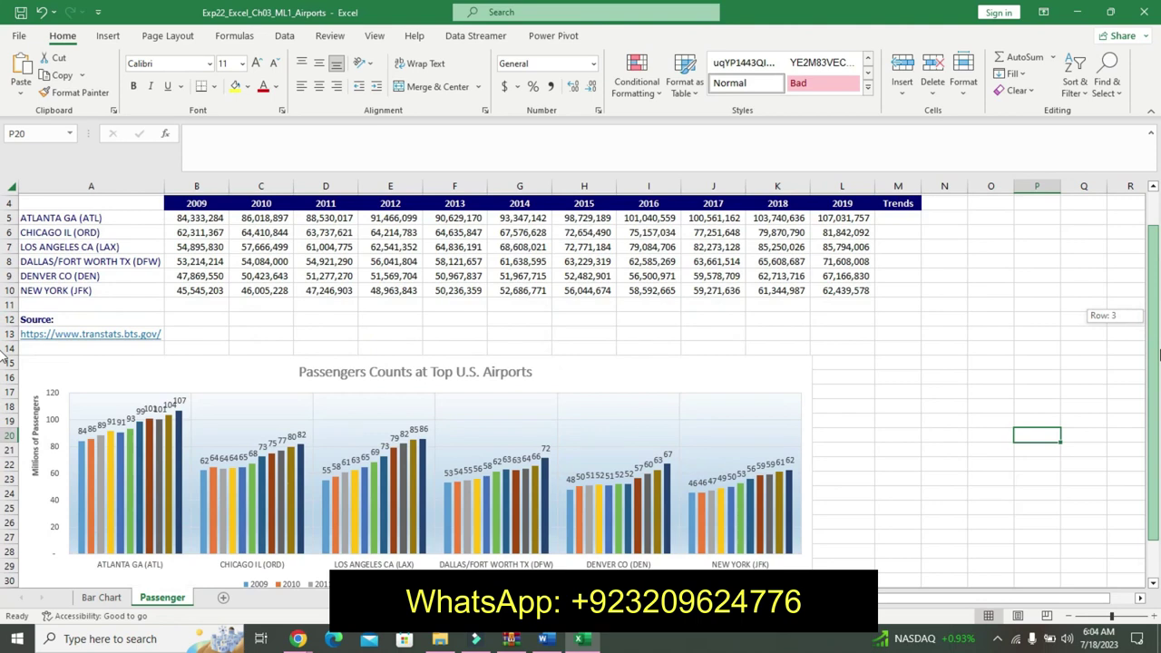